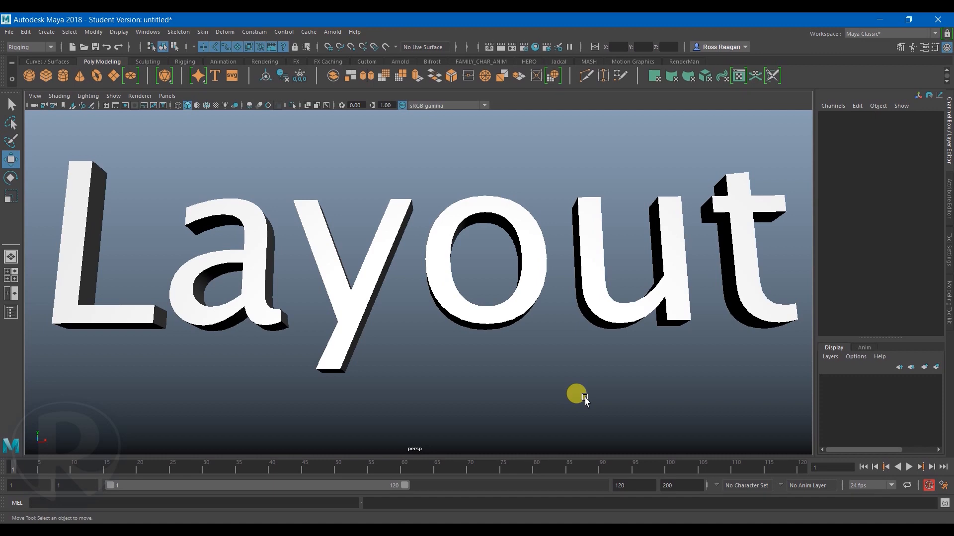
# Delete the 3D "Layout" text mesh and show the grid in the perspective view.
pyautogui.moveTo(627, 354)
pyautogui.keyDown('alt'); pyautogui.mouseDown()
pyautogui.moveTo(620, 353)
pyautogui.moveTo(634, 359)
pyautogui.mouseUp(); pyautogui.keyUp('alt')
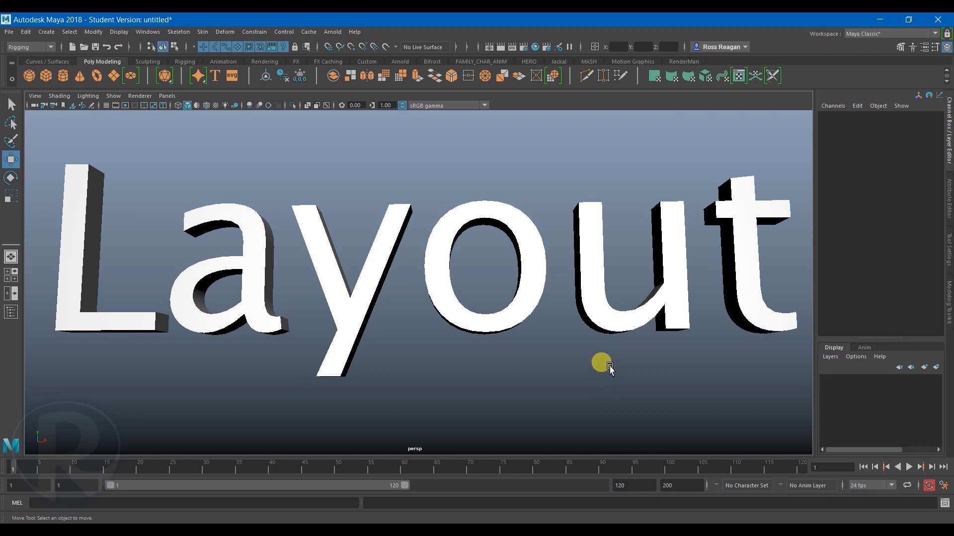
pyautogui.keyDown('alt'); pyautogui.moveTo(532, 329); pyautogui.dragTo(390, 270, button='right'); pyautogui.keyUp('alt')
pyautogui.keyDown('alt'); pyautogui.moveTo(389, 270); pyautogui.dragTo(324, 245); pyautogui.keyUp('alt')
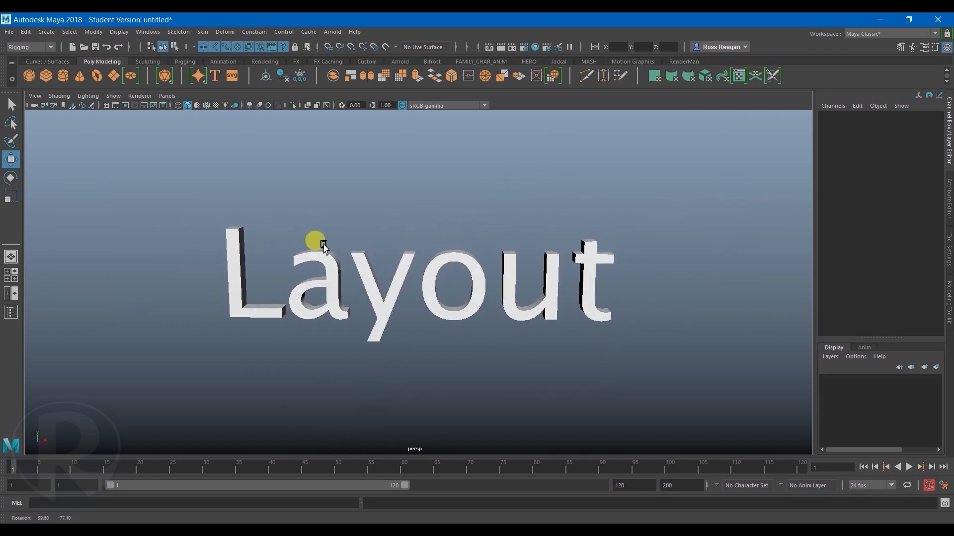
pyautogui.click(304, 258)
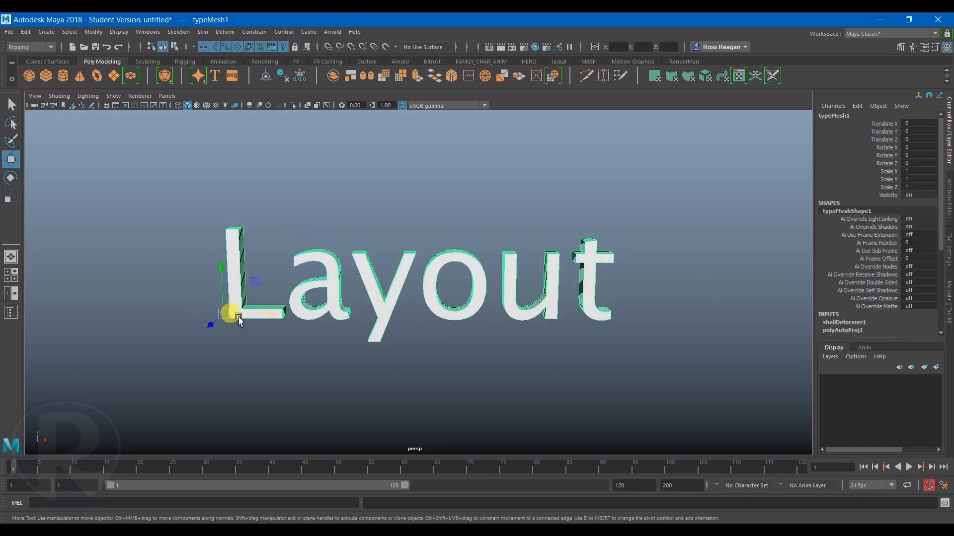
pyautogui.press('Delete')
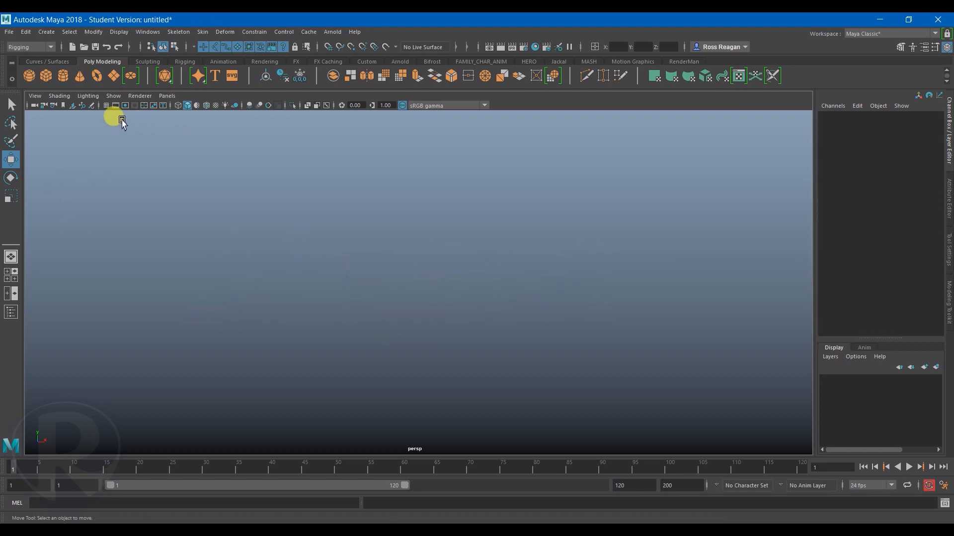
pyautogui.click(107, 108)
pyautogui.keyDown('alt'); pyautogui.moveTo(174, 256); pyautogui.dragTo(400, 299); pyautogui.keyUp('alt')
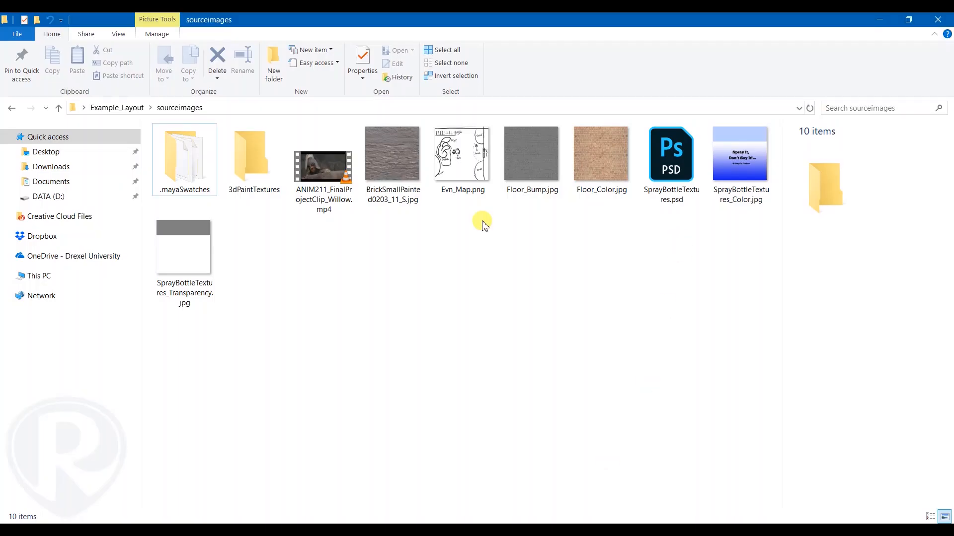
# Go up to the Example_Layout project folder and open its scenes folder to view the Maya scene files.
pyautogui.click(124, 106)
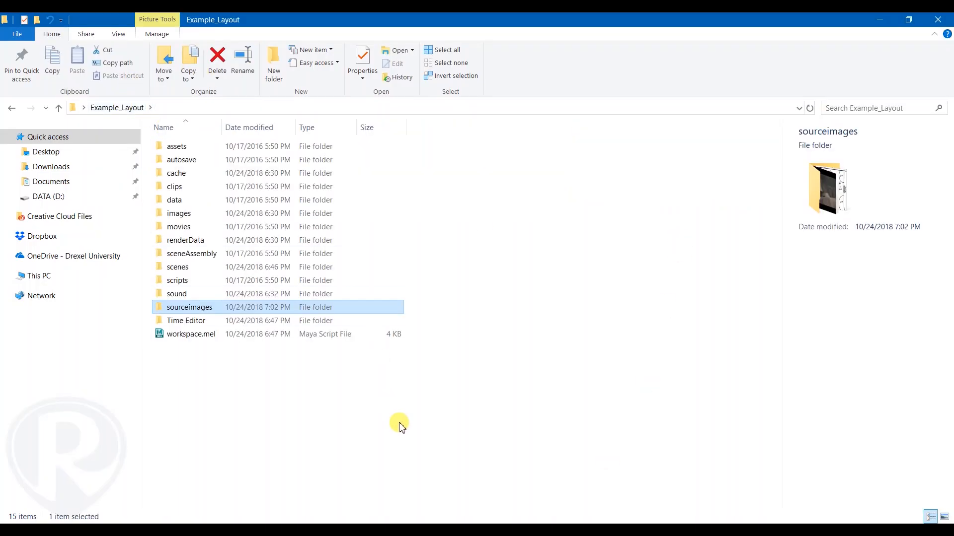
pyautogui.rightClick(151, 128)
pyautogui.click(149, 152)
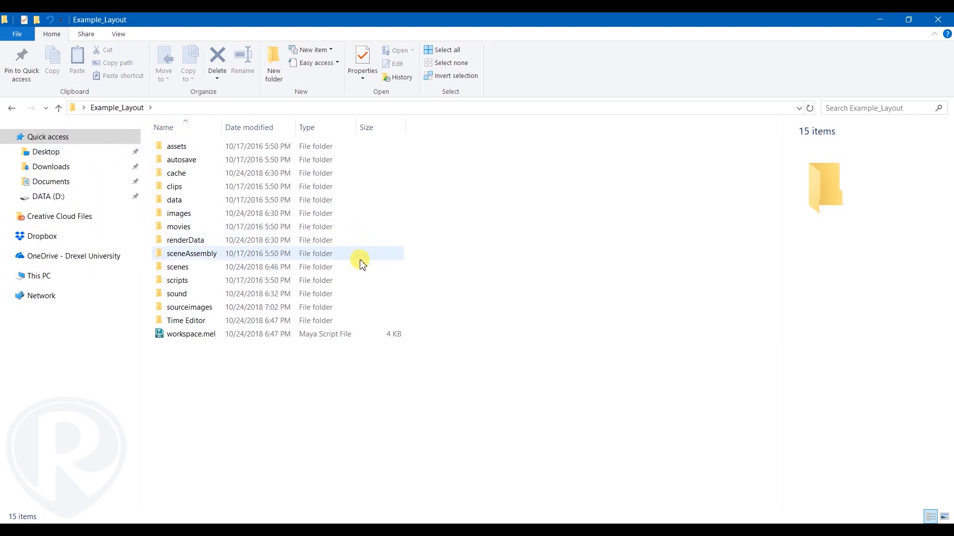
pyautogui.doubleClick(208, 271)
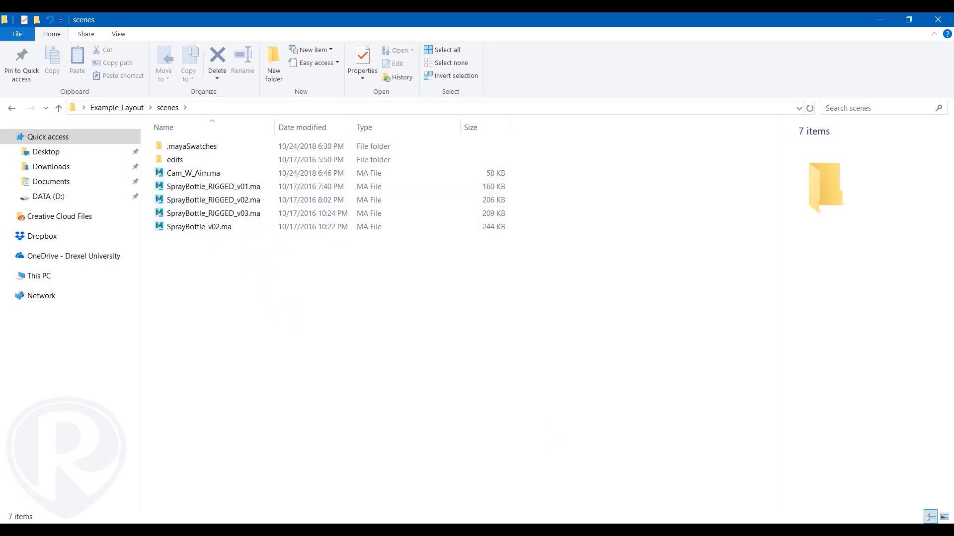
# Switch to Maya and look over the empty scene's grid in the perspective view.
pyautogui.moveTo(598, 531)
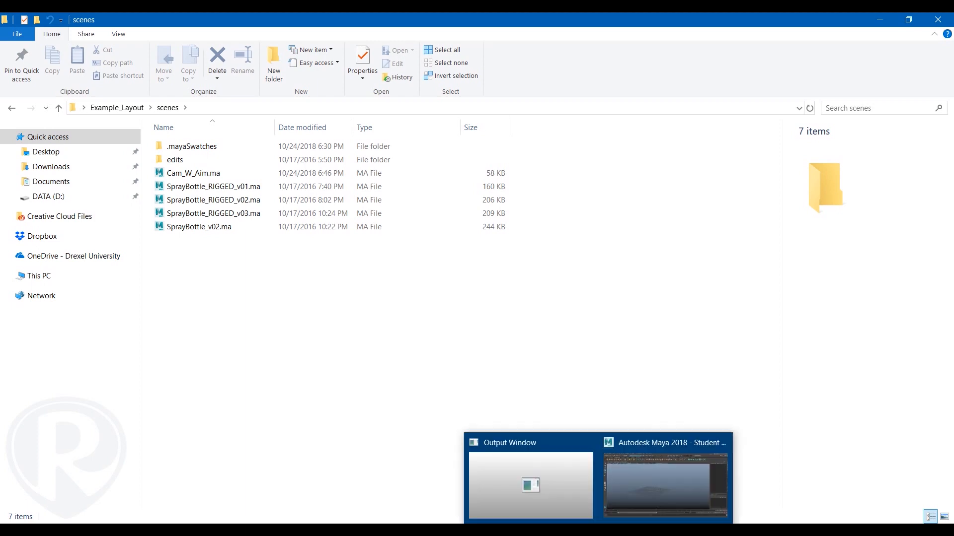
pyautogui.click(638, 488)
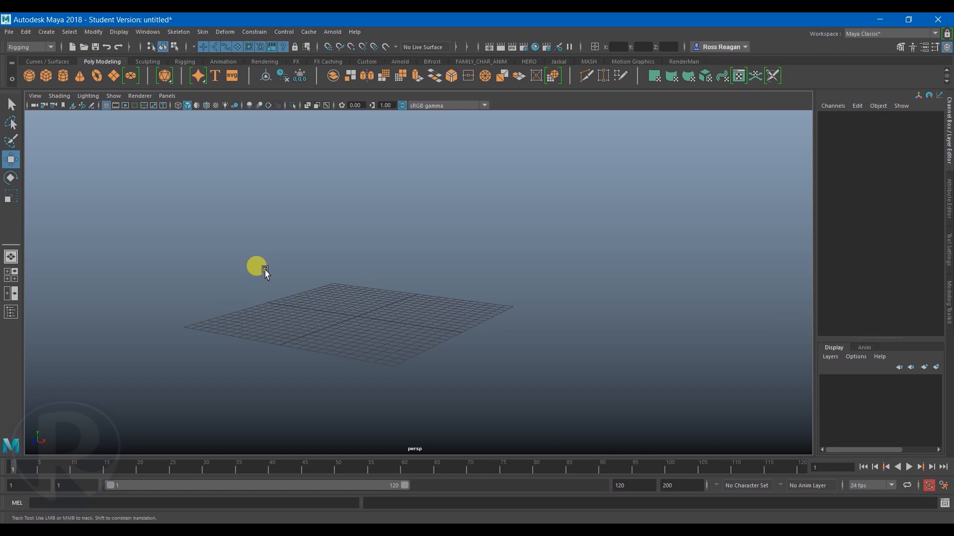
pyautogui.keyDown('alt'); pyautogui.moveTo(261, 268); pyautogui.dragTo(305, 266, button='middle'); pyautogui.keyUp('alt')
pyautogui.keyDown('alt'); pyautogui.moveTo(305, 265); pyautogui.dragTo(258, 282); pyautogui.keyUp('alt')
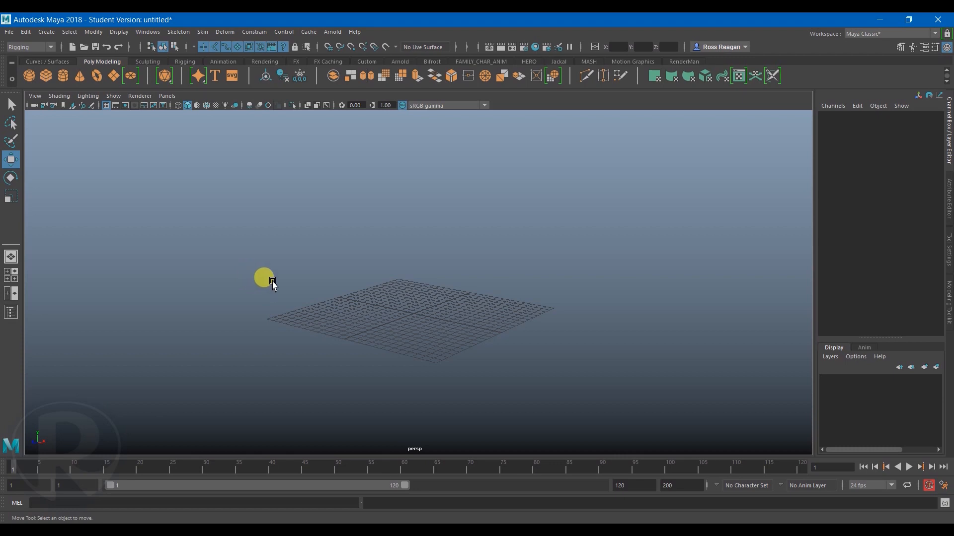
# Switch to the ShotList_Example spreadsheet in the browser and examine the shot list, starting with Shot 010.
pyautogui.moveTo(442, 522)
pyautogui.click(502, 495)
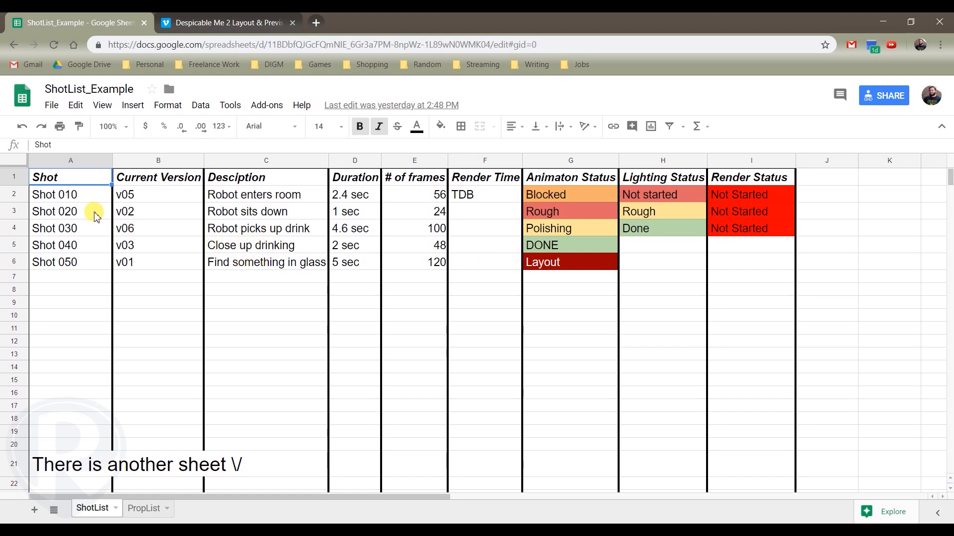
pyautogui.click(79, 200)
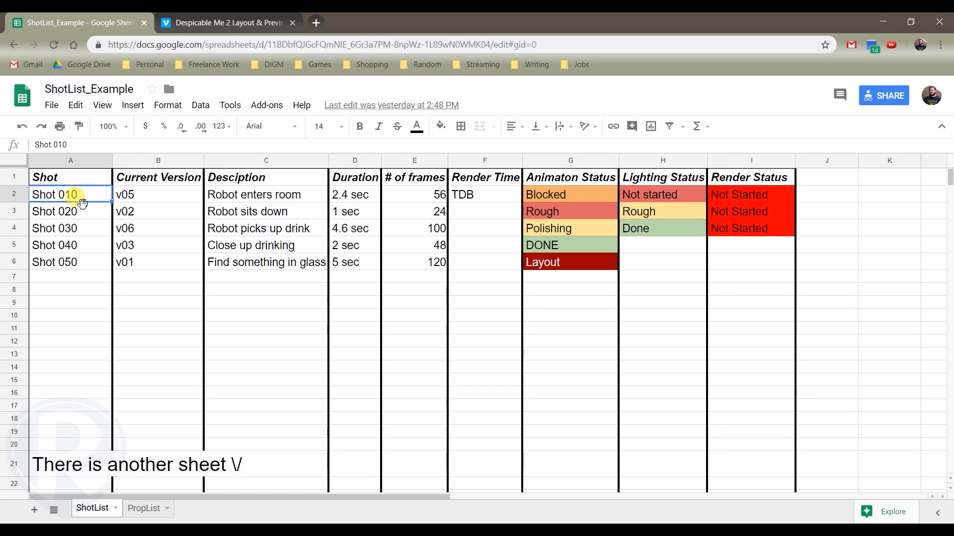
pyautogui.scroll(-1, 81, 211)
pyautogui.scroll(1, 85, 215)
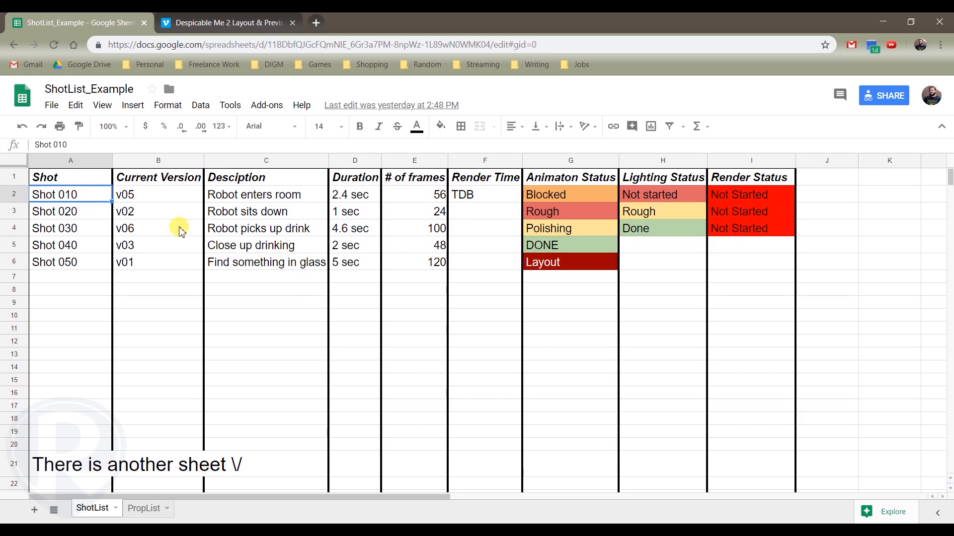
# Switch to File Explorer and open ANIM211_FinalProjectClip_Willow.mp4 from the Example_Layout project's sourceimages folder.
pyautogui.click(569, 530)
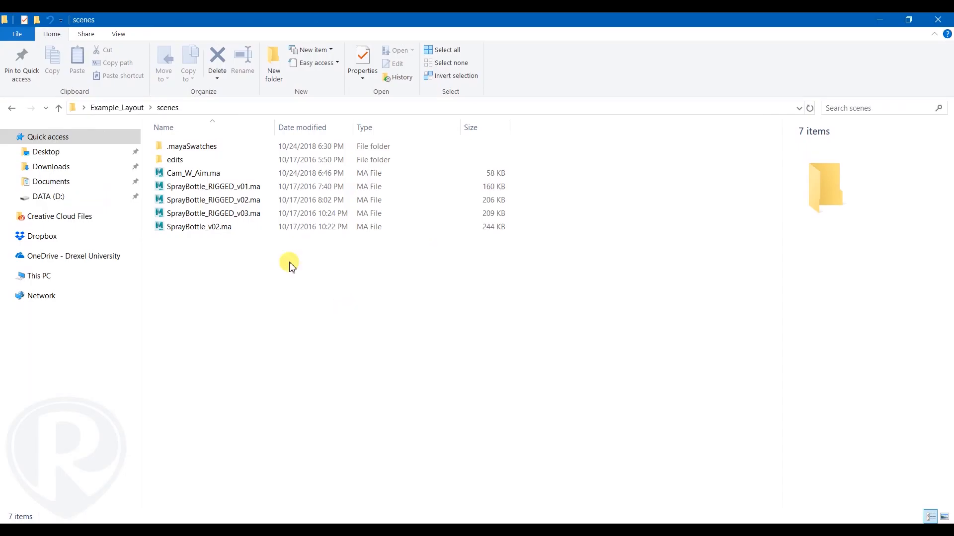
pyautogui.click(122, 107)
pyautogui.doubleClick(199, 307)
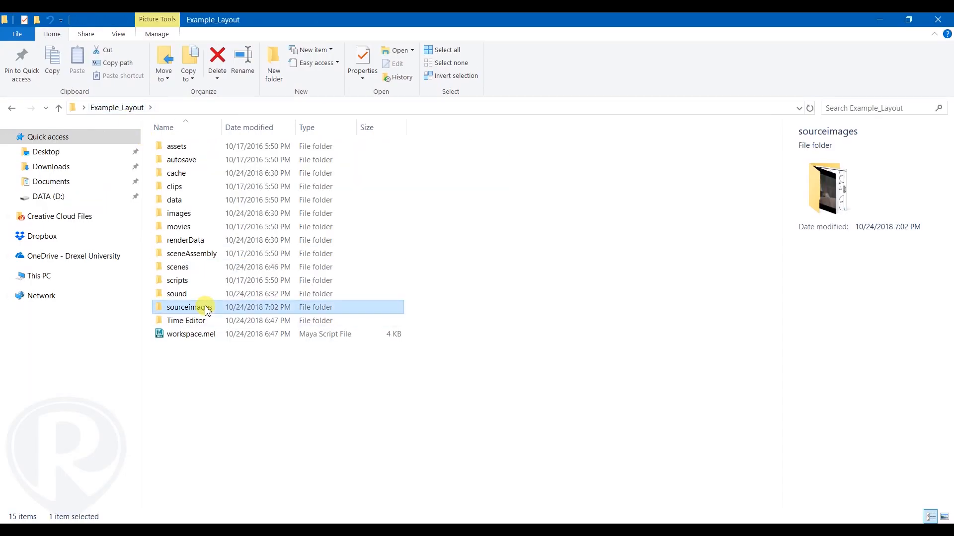
pyautogui.doubleClick(334, 175)
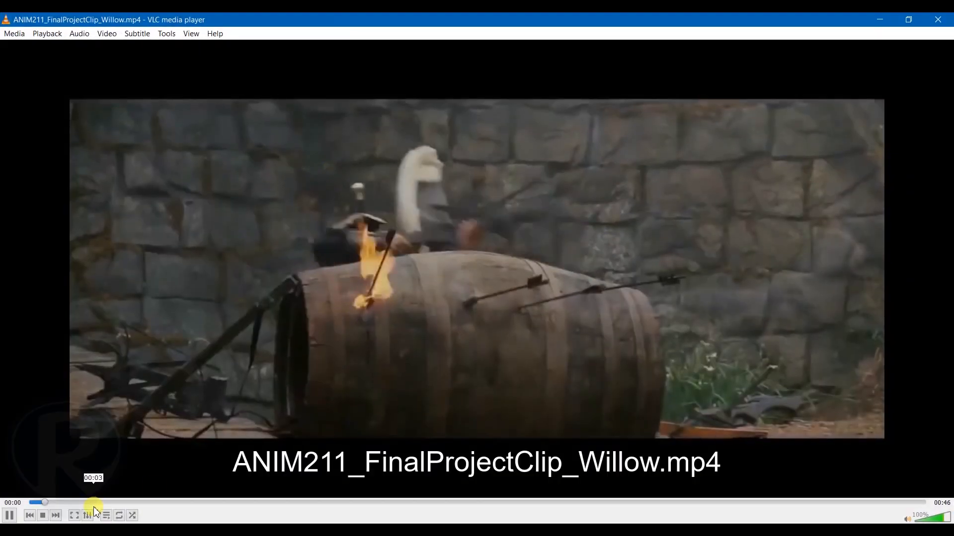
# Pause the clip, lower the player volume to 41%, and resume playback.
pyautogui.click(9, 516)
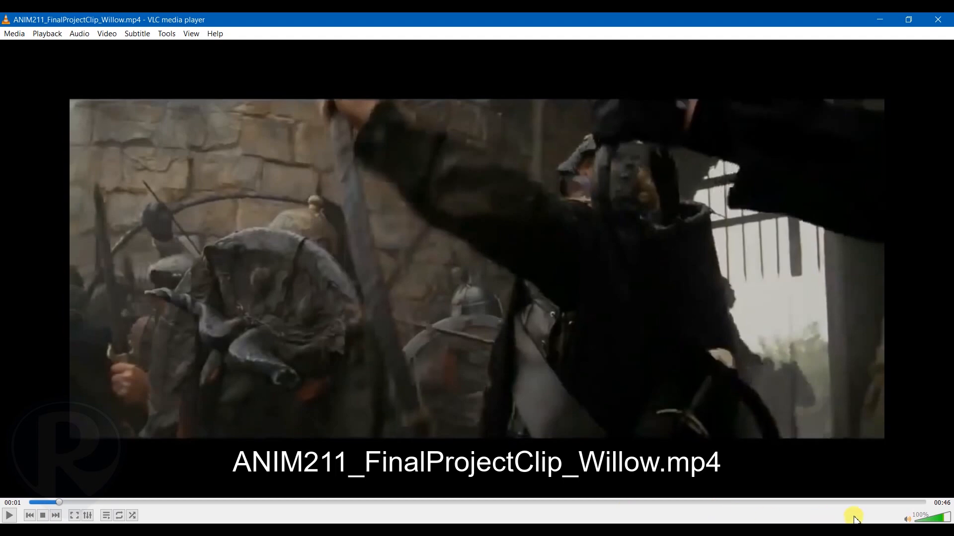
pyautogui.click(926, 519)
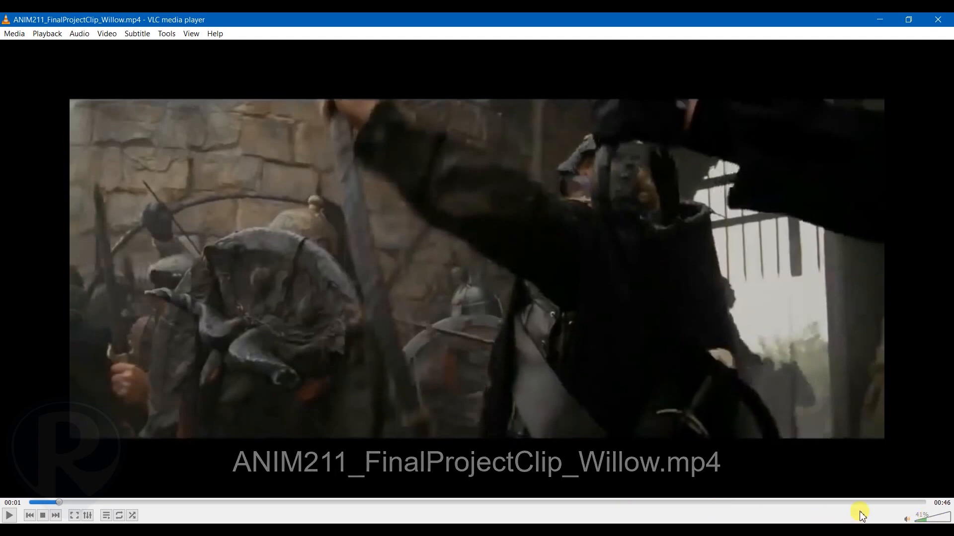
pyautogui.click(9, 516)
# Skim through the Willow clip at several points up to near its end and return to the start.
pyautogui.click(238, 502)
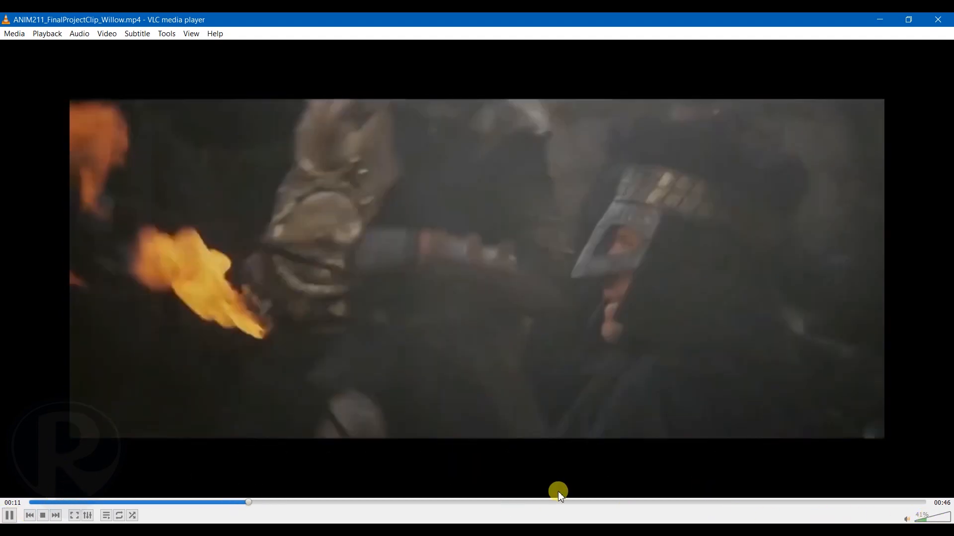
pyautogui.click(572, 502)
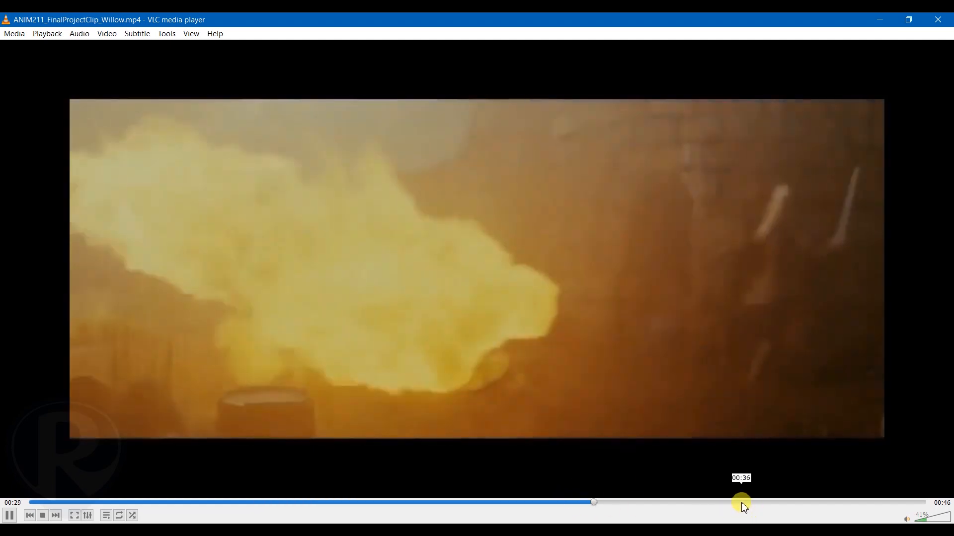
pyautogui.click(743, 502)
pyautogui.click(839, 503)
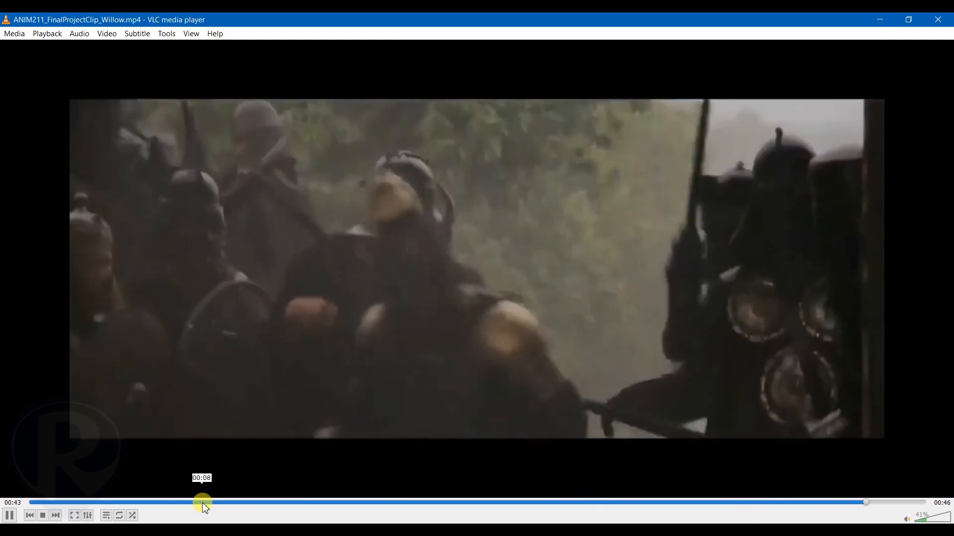
pyautogui.click(38, 502)
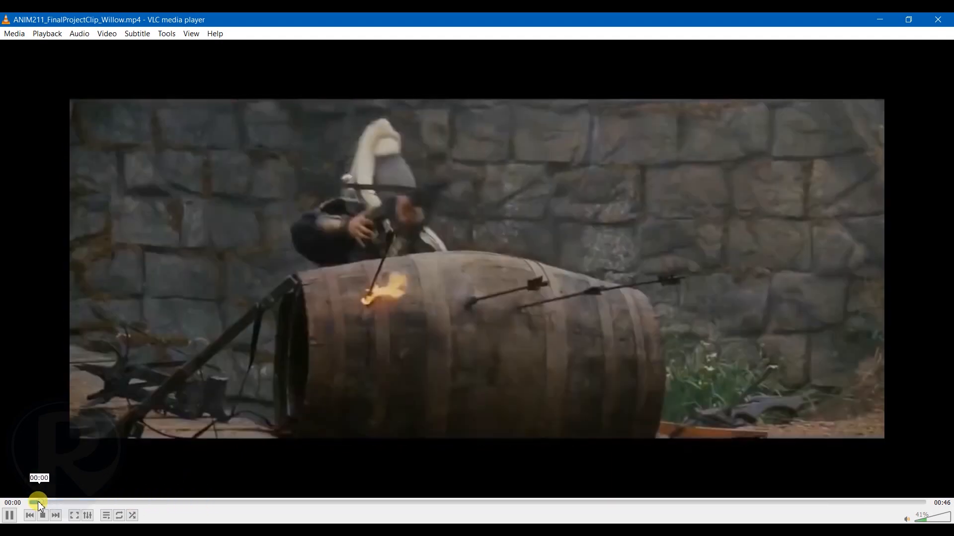
# Rewind the paused clip to its beginning and play the opening barrel shot up to the archer shot.
pyautogui.click(9, 519)
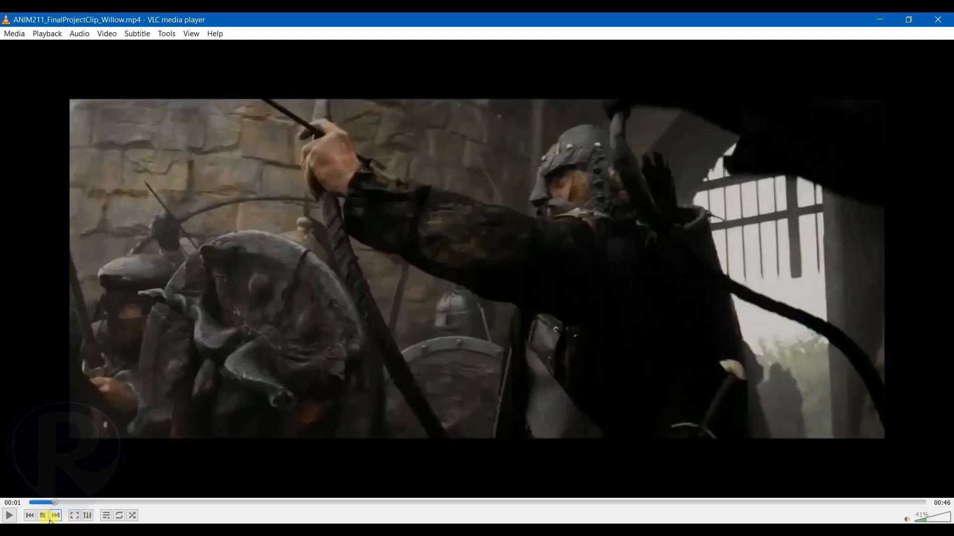
pyautogui.moveTo(54, 503); pyautogui.dragTo(19, 517)
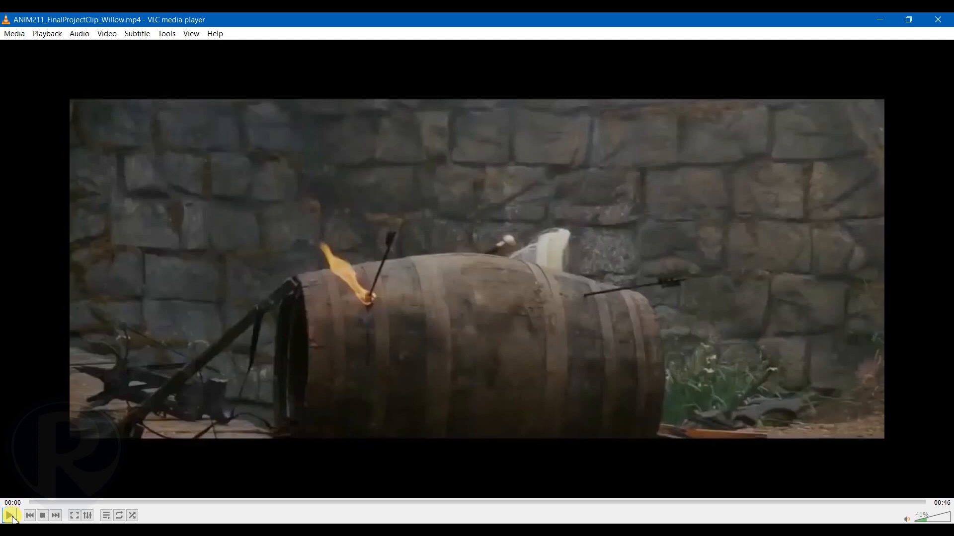
pyautogui.click(11, 516)
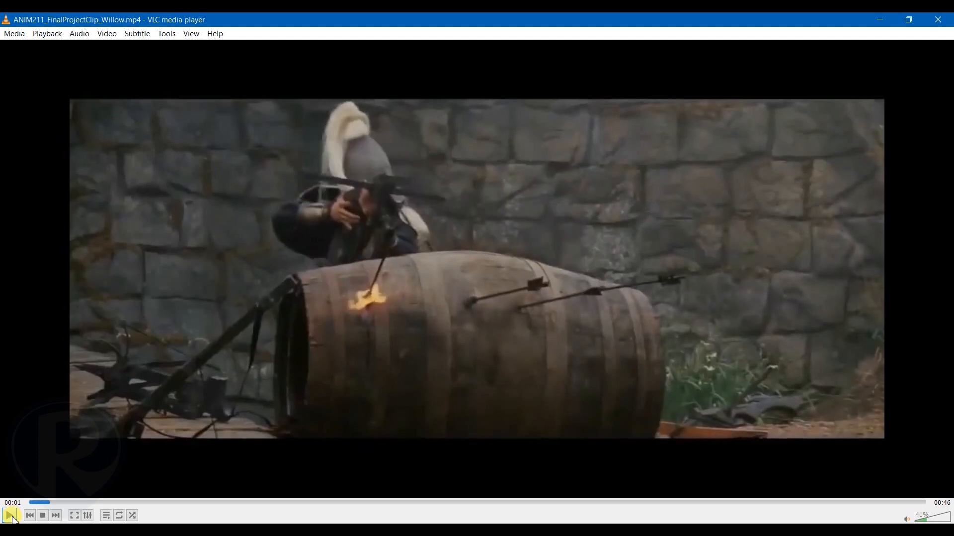
pyautogui.click(13, 518)
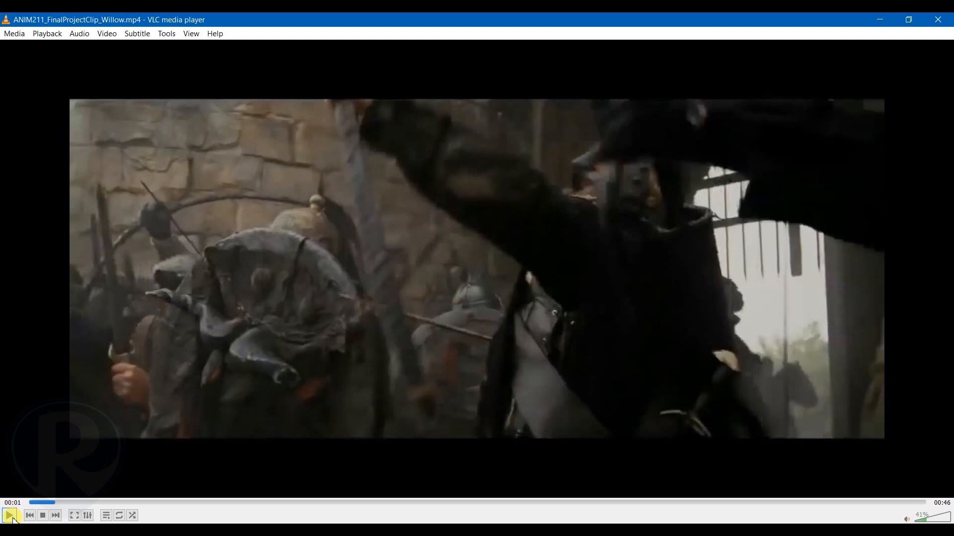
# Play the clip onward from the archer shot, pausing at successive shots to examine each camera setup.
pyautogui.click(10, 516)
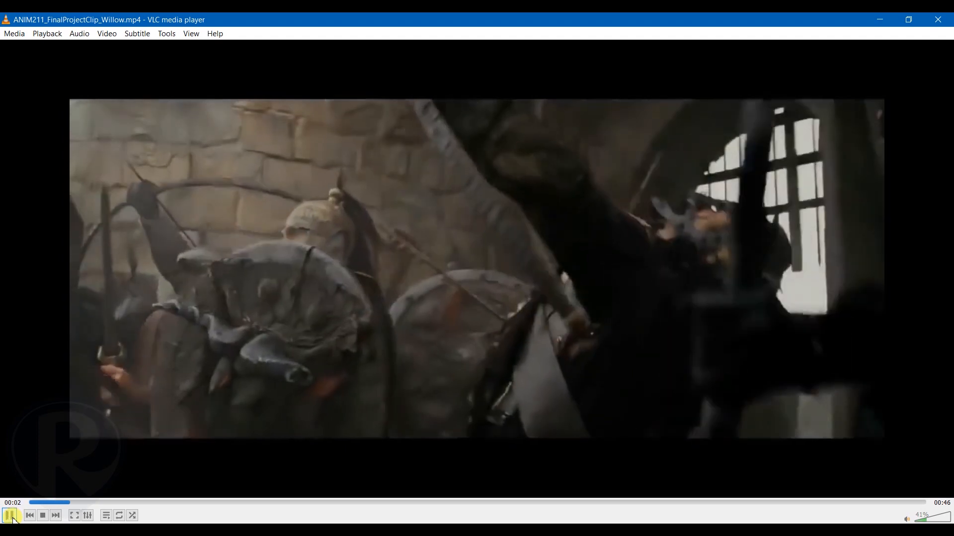
pyautogui.click(10, 516)
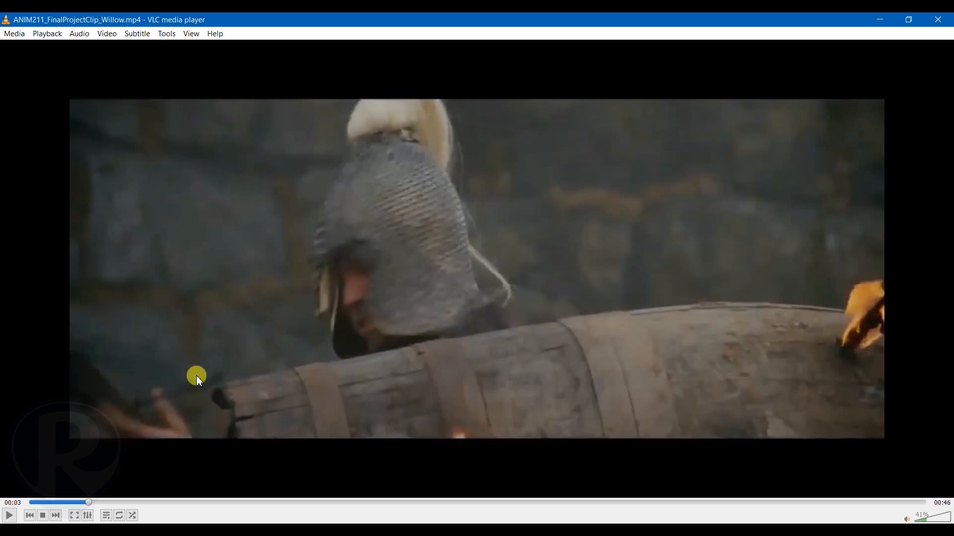
pyautogui.click(10, 516)
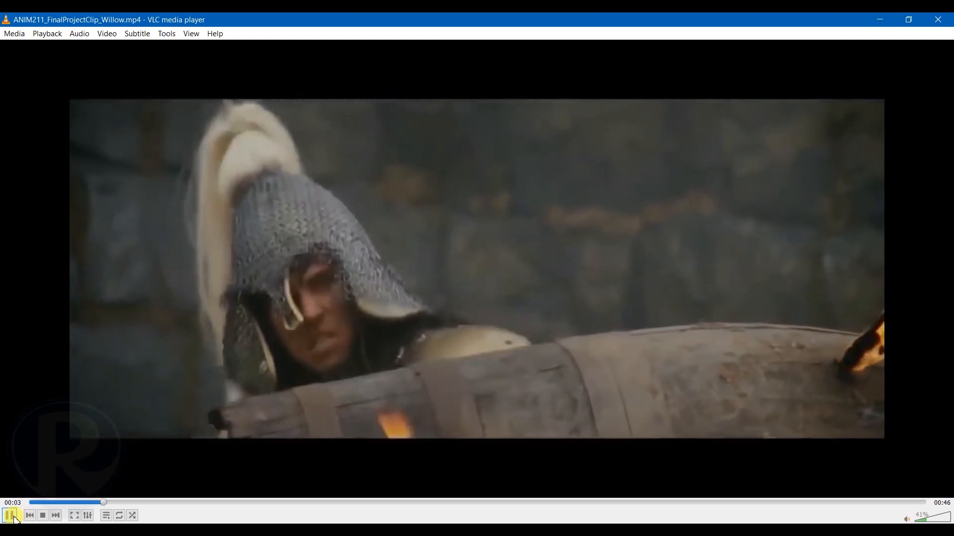
pyautogui.click(10, 516)
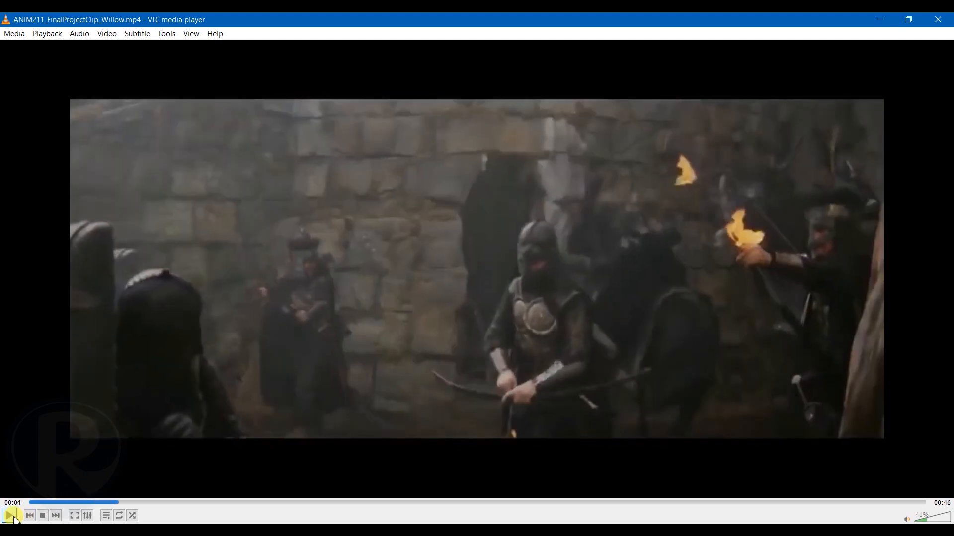
pyautogui.click(10, 516)
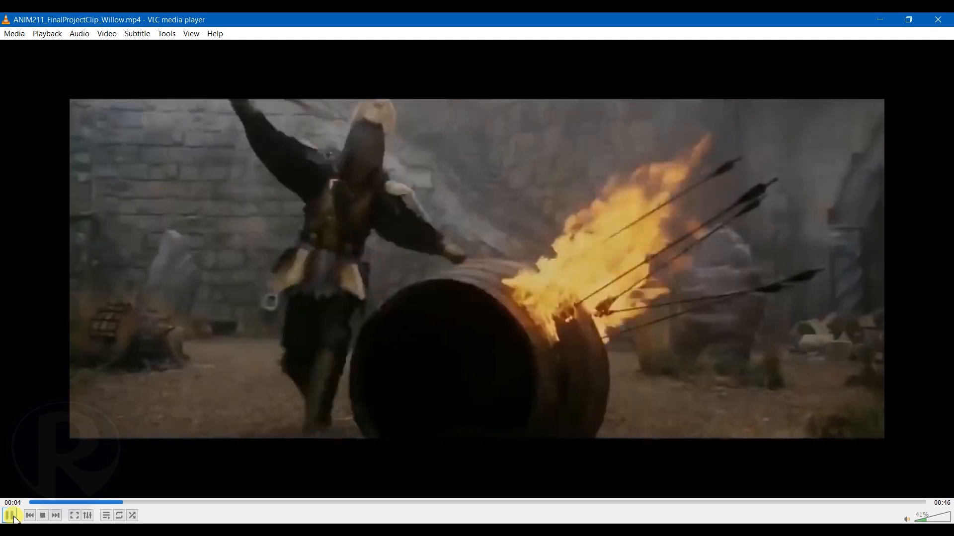
pyautogui.click(9, 516)
# Replay the clip from about 00:03 to 00:07, pause it, and go back to the shot at 00:04.
pyautogui.moveTo(128, 504); pyautogui.dragTo(85, 503)
pyautogui.click(9, 517)
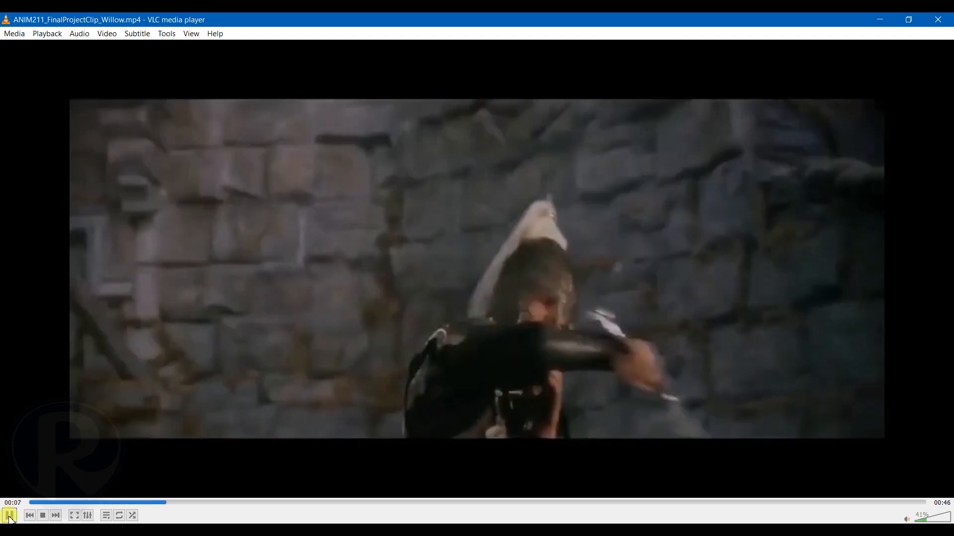
pyautogui.click(10, 517)
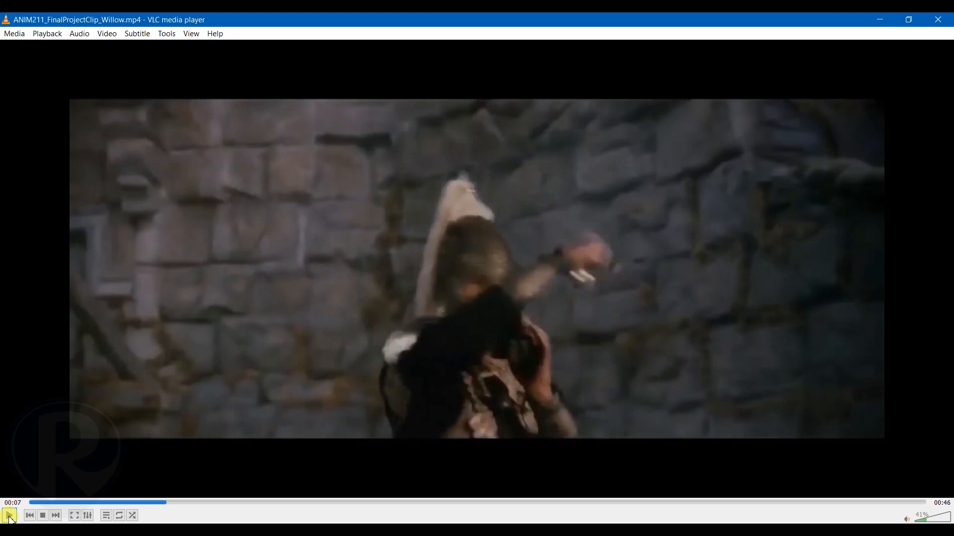
pyautogui.moveTo(162, 501); pyautogui.dragTo(118, 503)
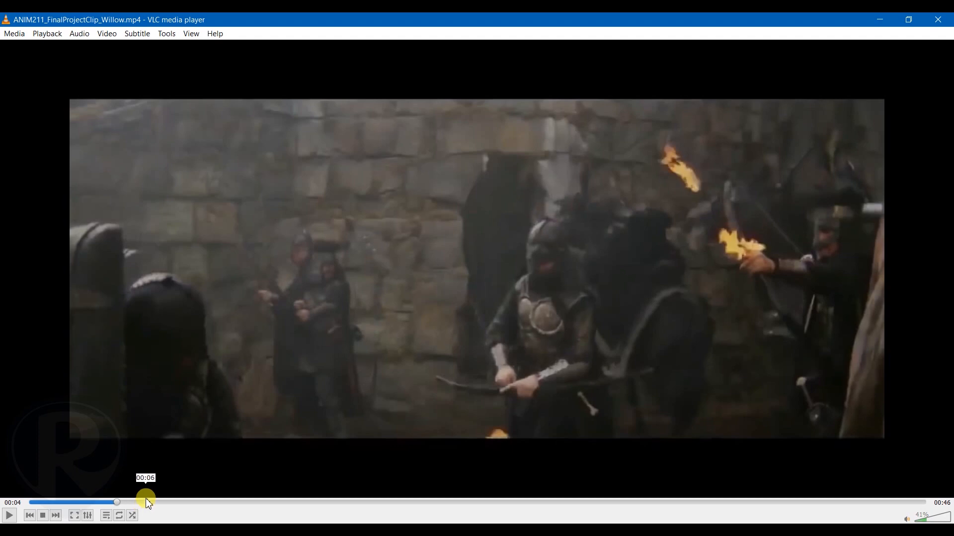
# Play the Willow clip on from 00:04, pause it at 00:07, and go back to the barrel shot at 00:01.
pyautogui.click(10, 517)
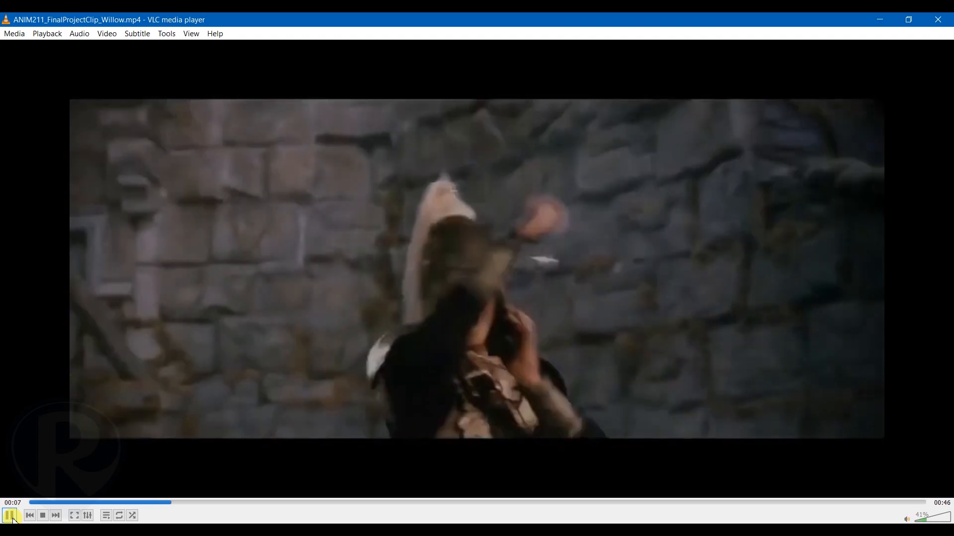
pyautogui.click(10, 517)
pyautogui.moveTo(180, 508)
pyautogui.mouseDown()
pyautogui.moveTo(156, 508)
pyautogui.moveTo(177, 511)
pyautogui.moveTo(158, 513)
pyautogui.moveTo(170, 517)
pyautogui.moveTo(162, 520)
pyautogui.mouseUp()
pyautogui.moveTo(164, 520); pyautogui.dragTo(53, 503)
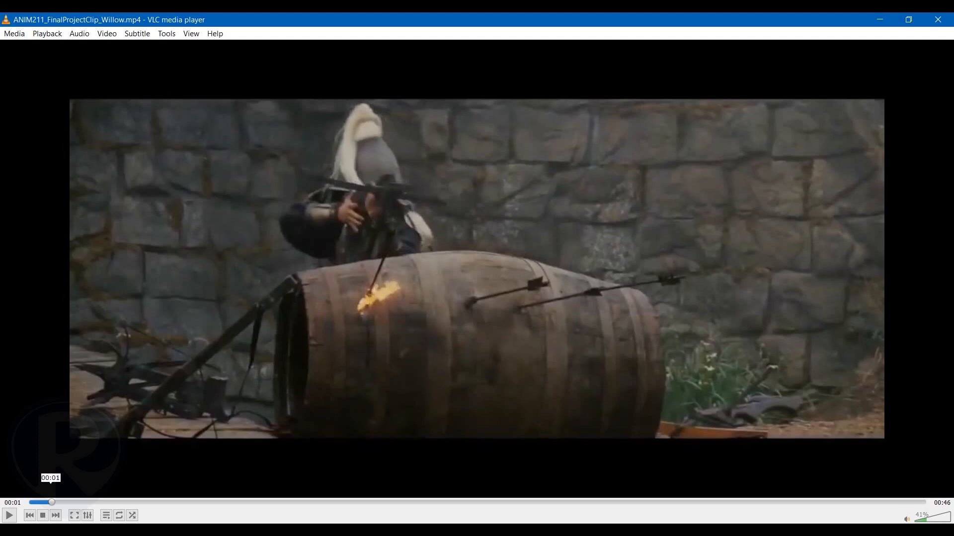
pyautogui.moveTo(51, 502); pyautogui.dragTo(55, 502)
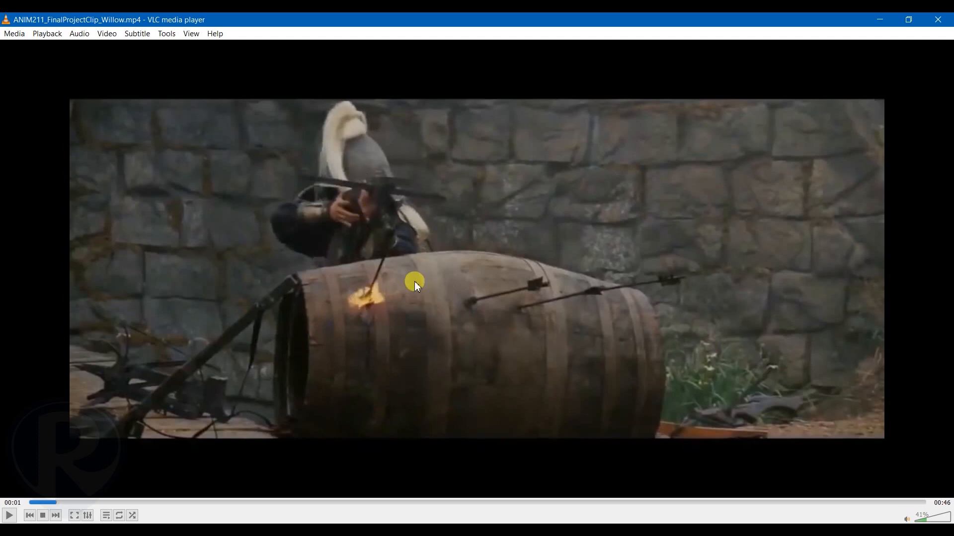
# Check the clip's shot at 00:18, and open the environment map Evn_Map.png from the sourceimages folder.
pyautogui.moveTo(55, 504); pyautogui.dragTo(387, 502)
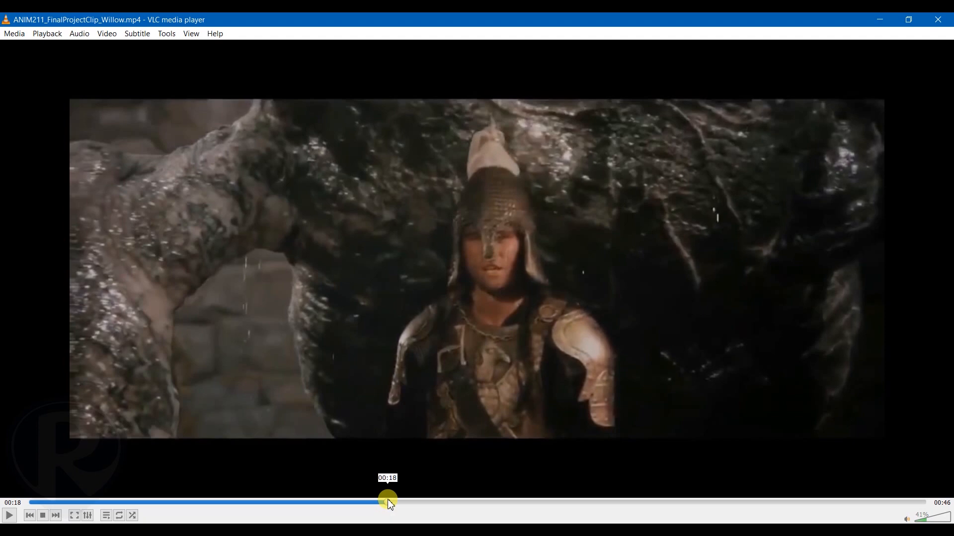
pyautogui.moveTo(390, 501); pyautogui.dragTo(5, 503)
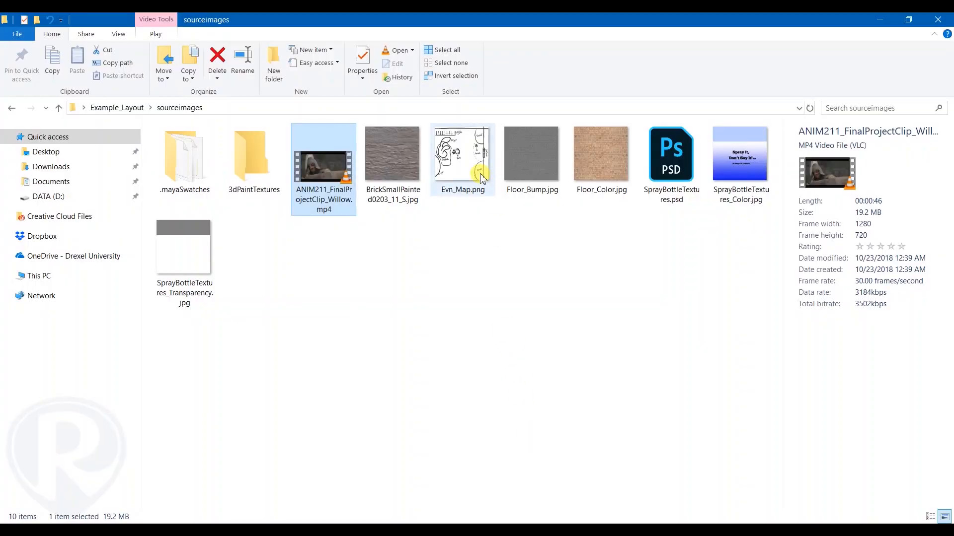
pyautogui.doubleClick(481, 178)
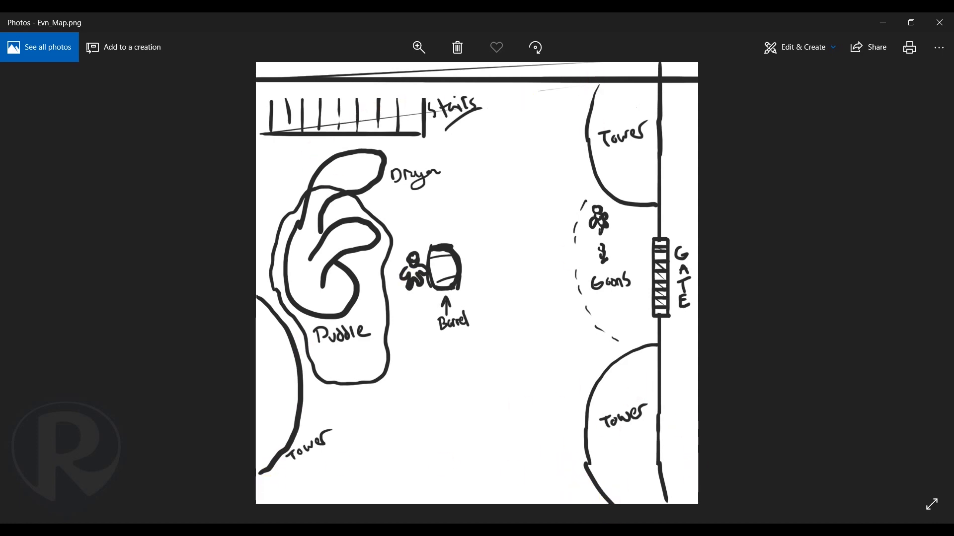
# Look at the clip's shots at 00:26 and 00:30 in VLC, and return to the environment map to compare their locations.
pyautogui.click(602, 531)
pyautogui.moveTo(166, 502); pyautogui.dragTo(547, 512)
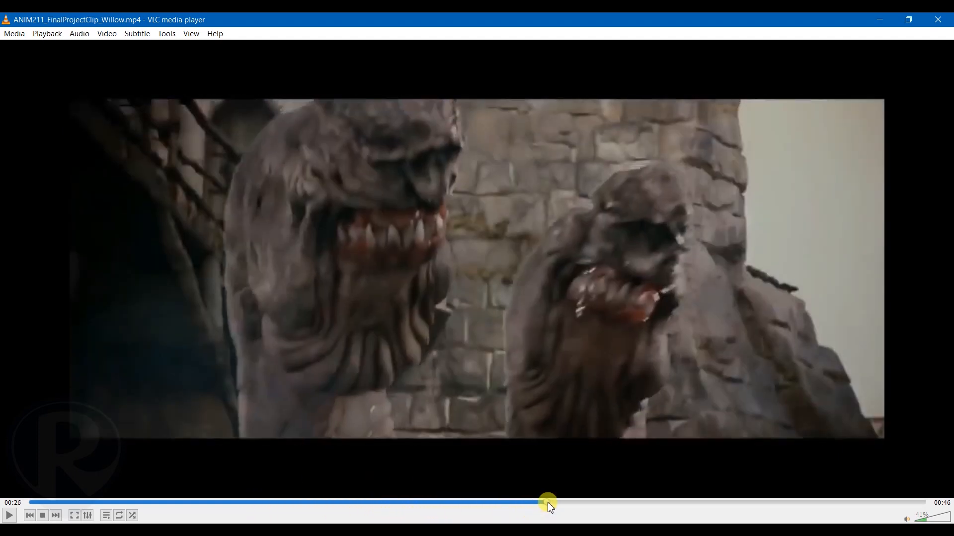
pyautogui.moveTo(552, 503); pyautogui.dragTo(620, 516)
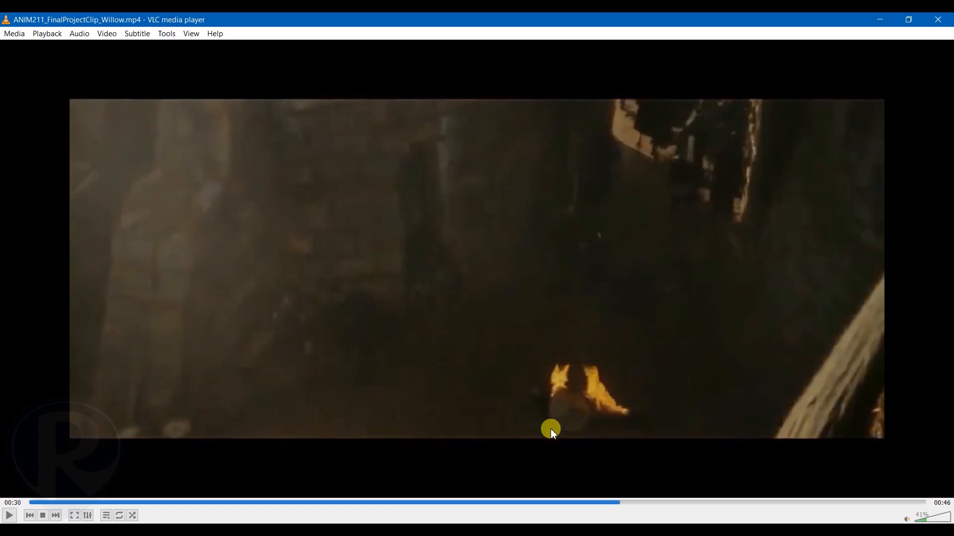
pyautogui.hotkey('alt', 'Tab')
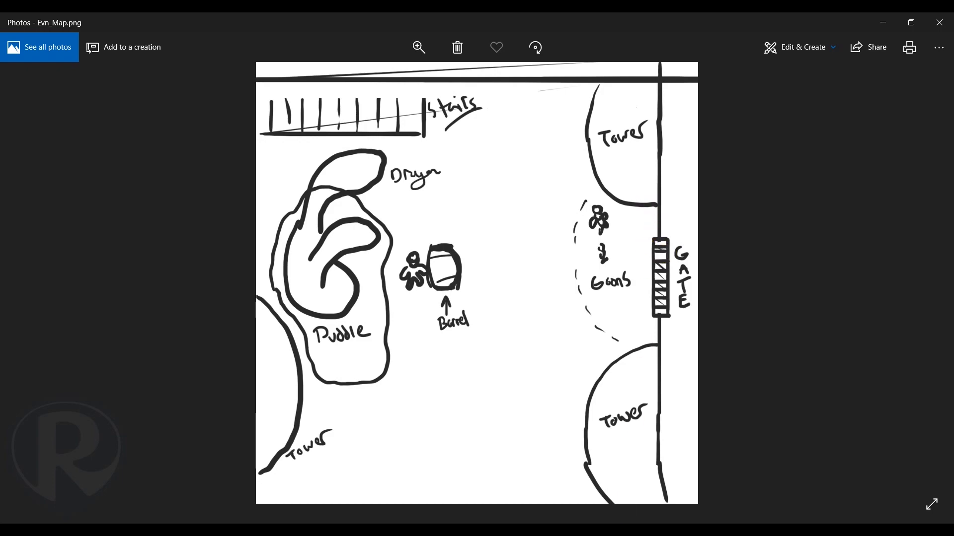
# Rewind the Willow clip to its beginning and switch to the empty scene in Autodesk Maya 2018.
pyautogui.click(627, 497)
pyautogui.moveTo(628, 513); pyautogui.dragTo(15, 514)
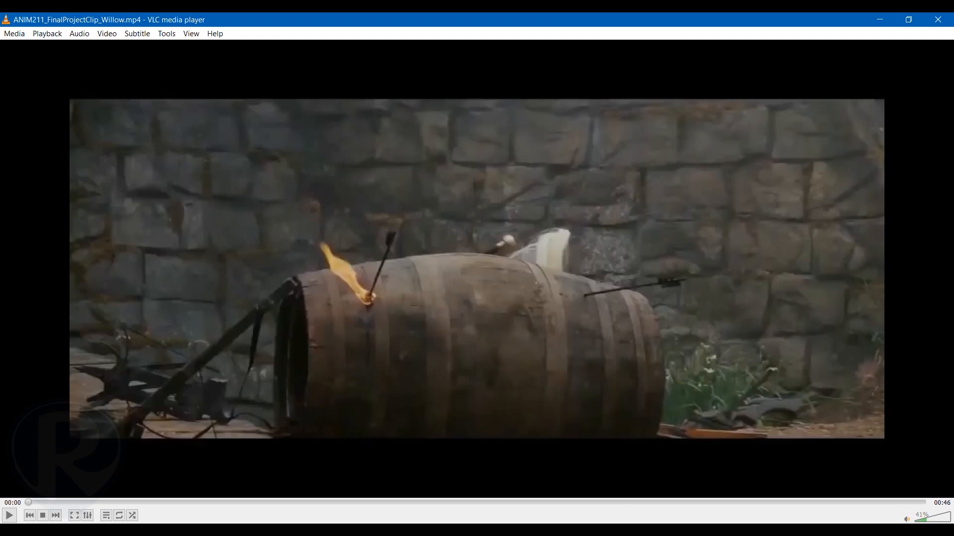
pyautogui.moveTo(598, 531)
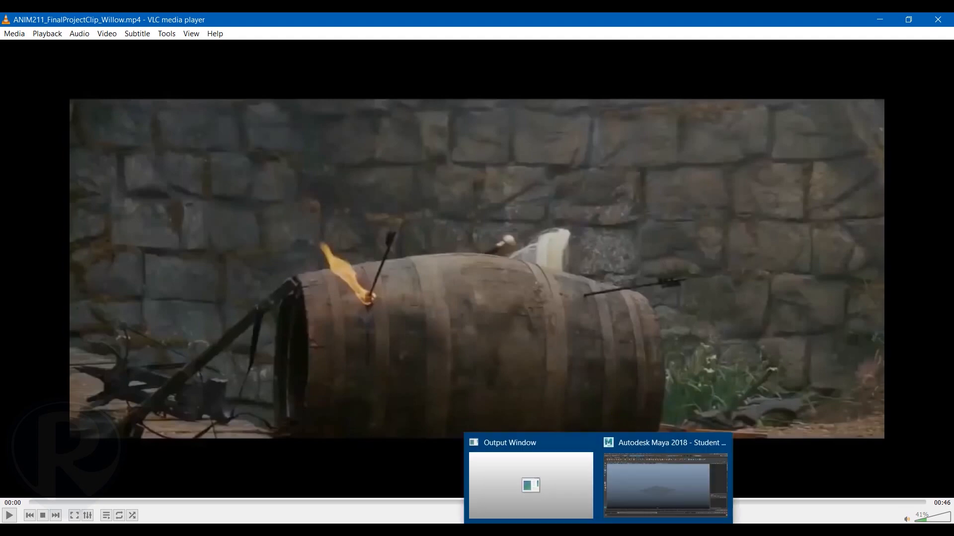
pyautogui.click(656, 477)
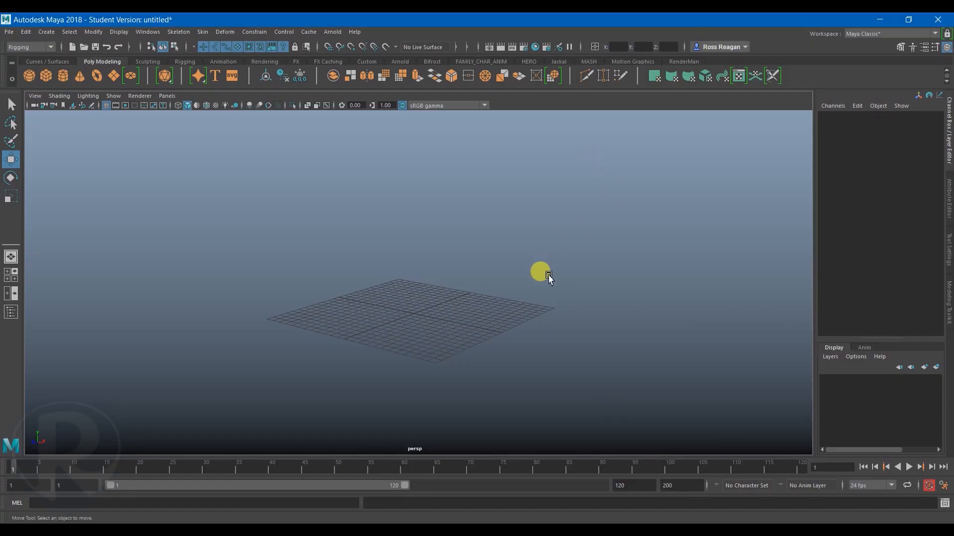
pyautogui.keyDown('alt'); pyautogui.moveTo(225, 200); pyautogui.dragTo(224, 237); pyautogui.keyUp('alt')
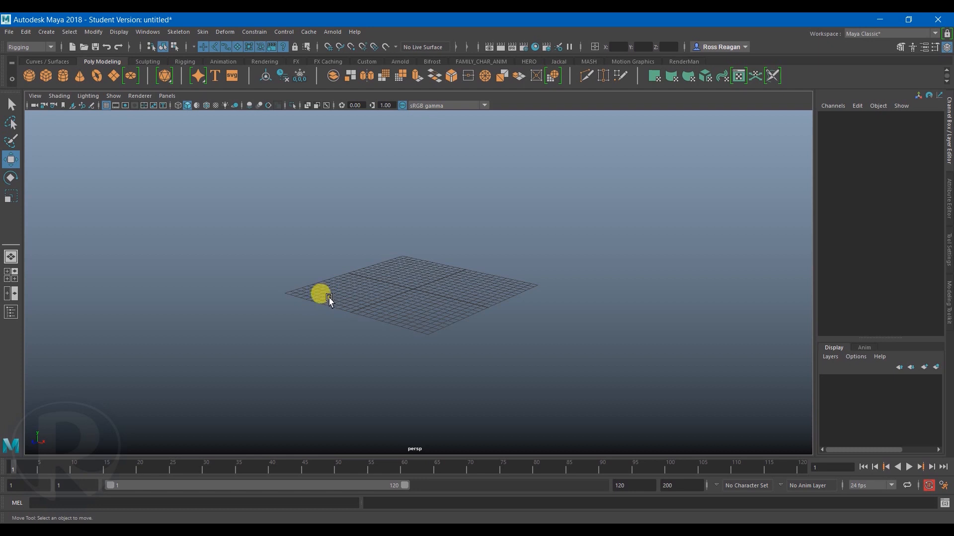
pyautogui.moveTo(310, 297)
pyautogui.keyDown('alt'); pyautogui.mouseDown(button='middle')
pyautogui.moveTo(320, 311)
pyautogui.moveTo(294, 304)
pyautogui.mouseUp(button='middle'); pyautogui.keyUp('alt')
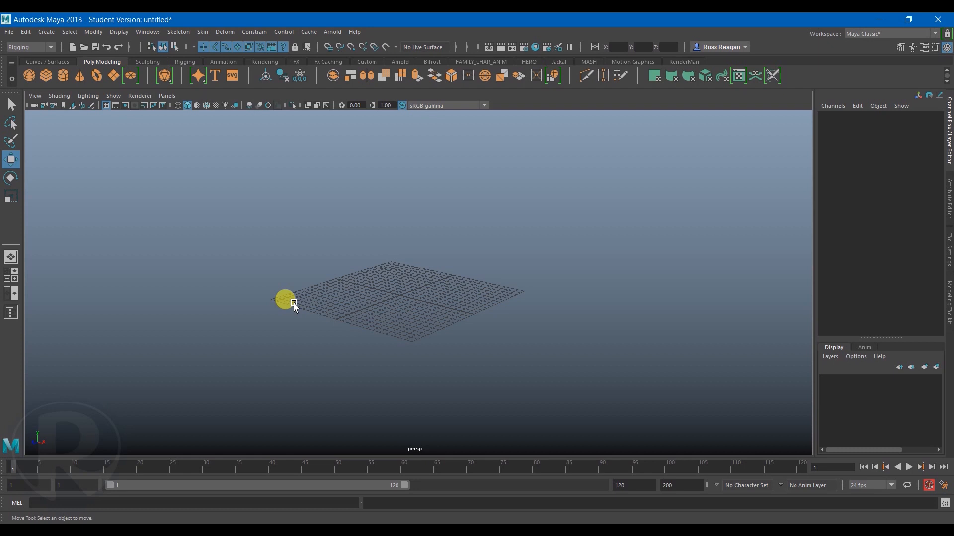
pyautogui.keyDown('alt'); pyautogui.moveTo(261, 221); pyautogui.dragTo(176, 242, button='right'); pyautogui.keyUp('alt')
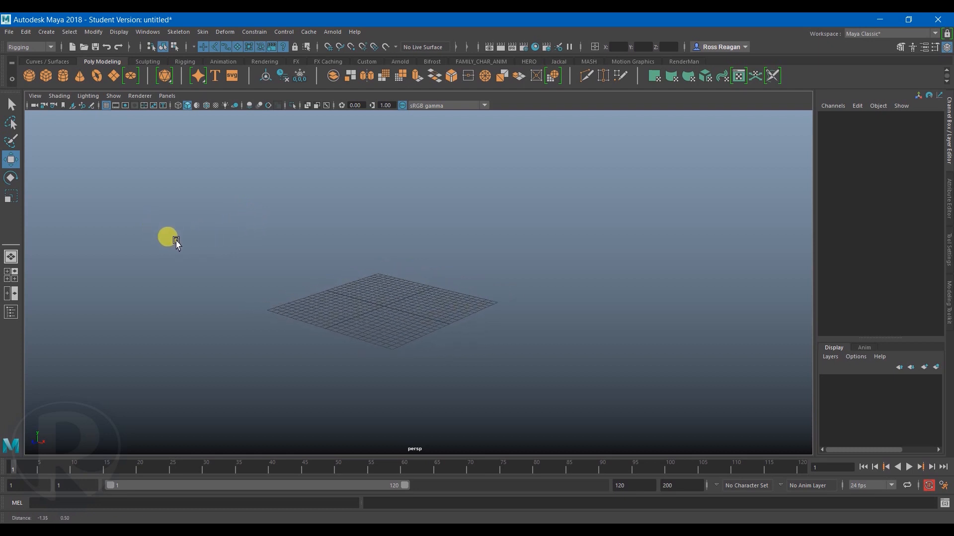
# Create a reference to SprayBottle_RIGGED_v03.ma from the project's scenes folder, accepting the student-version notice and dismissing the error message.
pyautogui.click(10, 33)
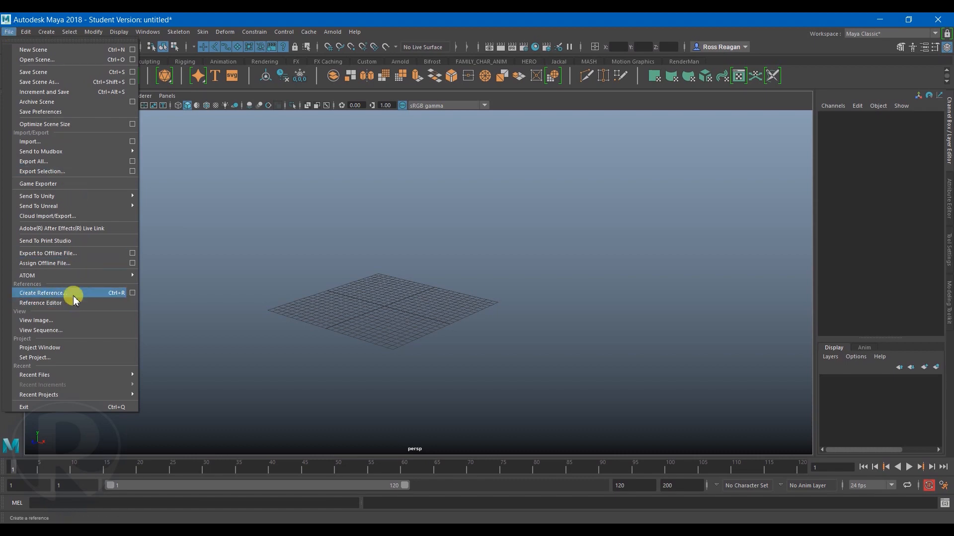
pyautogui.click(45, 293)
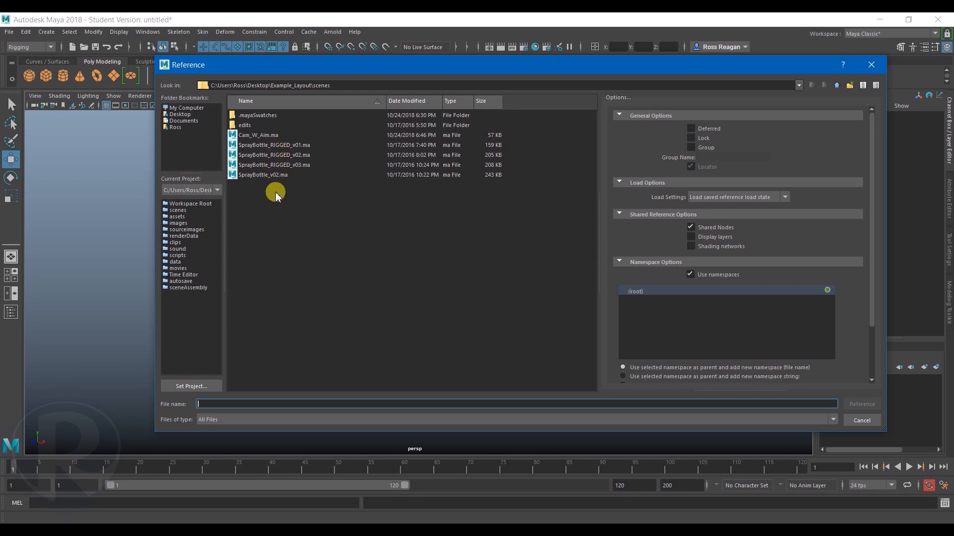
pyautogui.click(276, 166)
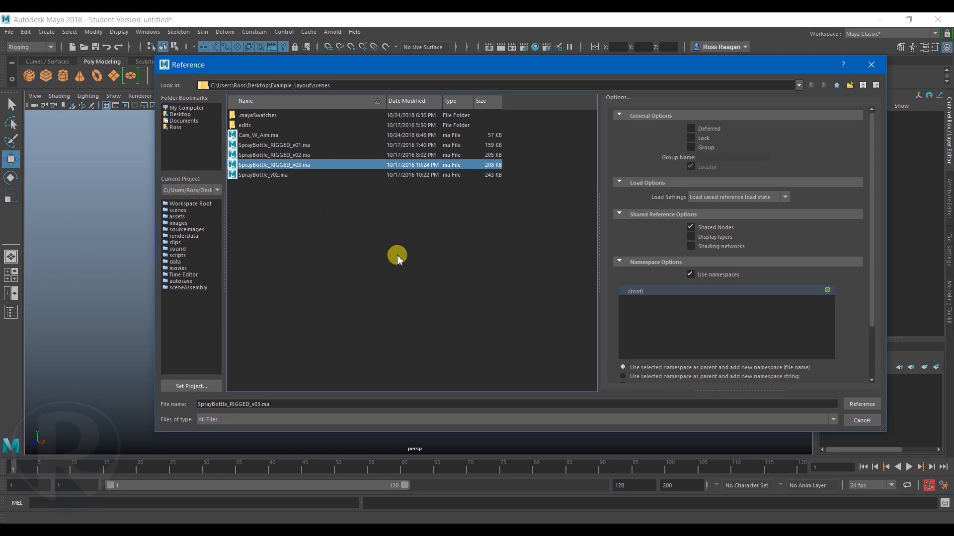
pyautogui.click(861, 403)
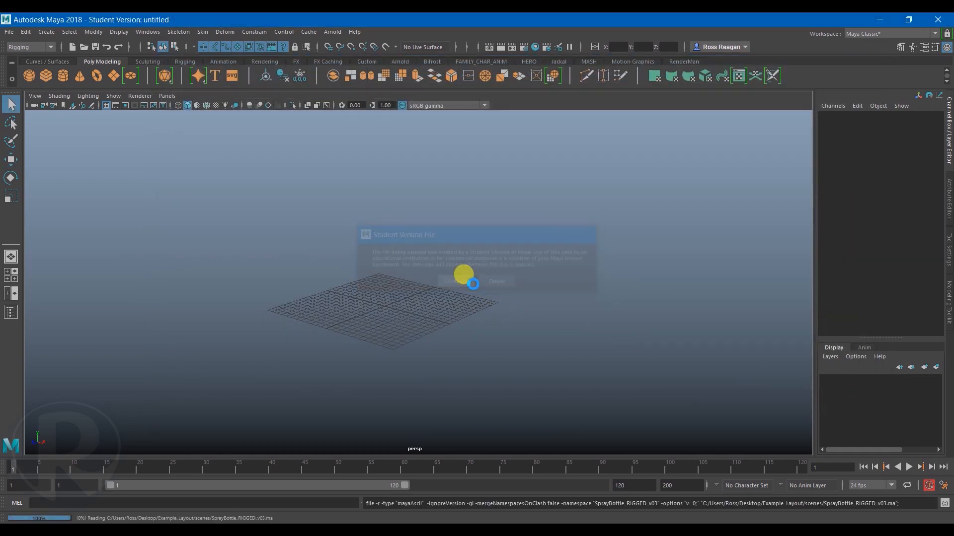
pyautogui.click(463, 281)
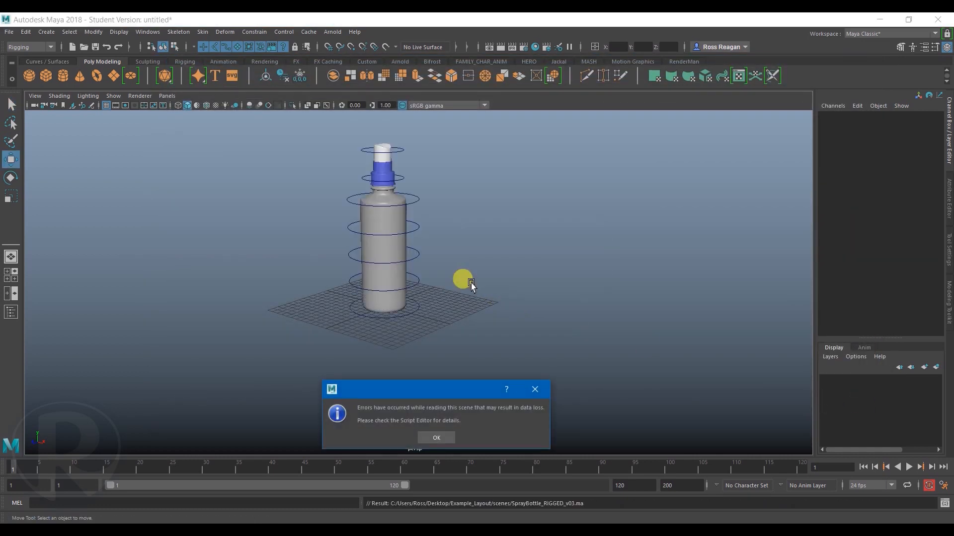
pyautogui.click(440, 439)
# Turn on textured display in the perspective view to show the spray bottle's label.
pyautogui.keyDown('alt'); pyautogui.moveTo(436, 298); pyautogui.dragTo(463, 279); pyautogui.keyUp('alt')
pyautogui.press('q')
pyautogui.keyDown('alt'); pyautogui.moveTo(464, 278); pyautogui.dragTo(528, 291, button='right'); pyautogui.keyUp('alt')
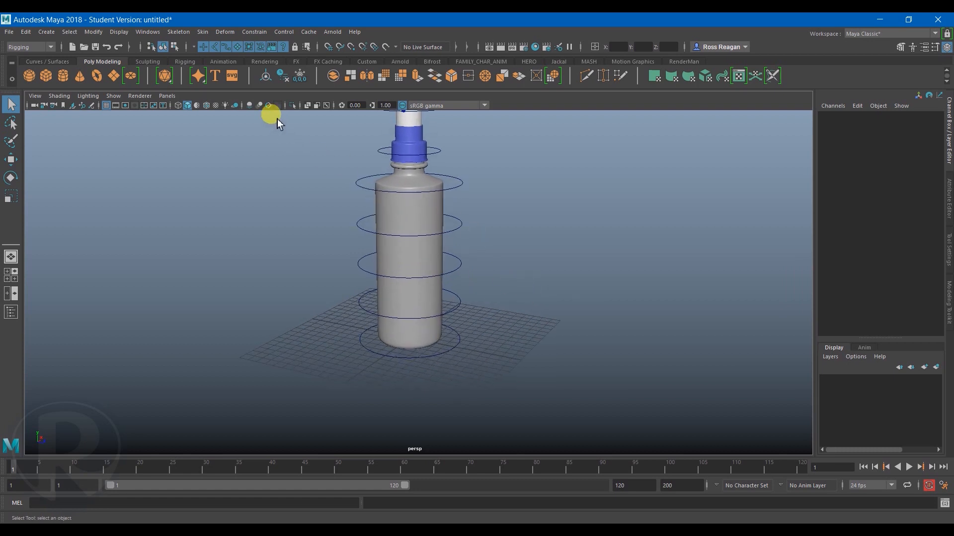
pyautogui.click(217, 107)
pyautogui.keyDown('alt'); pyautogui.moveTo(292, 216); pyautogui.dragTo(439, 218, button='right'); pyautogui.keyUp('alt')
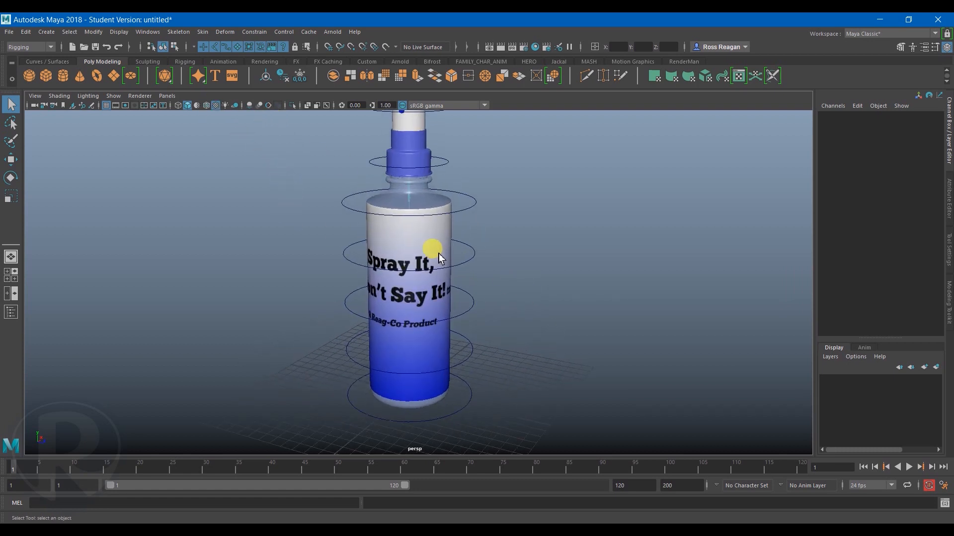
# Switch the spray bottle's parts to unsmoothed display to compare them with their smooth preview.
pyautogui.click(423, 231)
pyautogui.press('1')
pyautogui.keyDown('alt'); pyautogui.moveTo(436, 207); pyautogui.dragTo(417, 204); pyautogui.keyUp('alt')
pyautogui.click(413, 199)
pyautogui.press('1')
pyautogui.press('3')
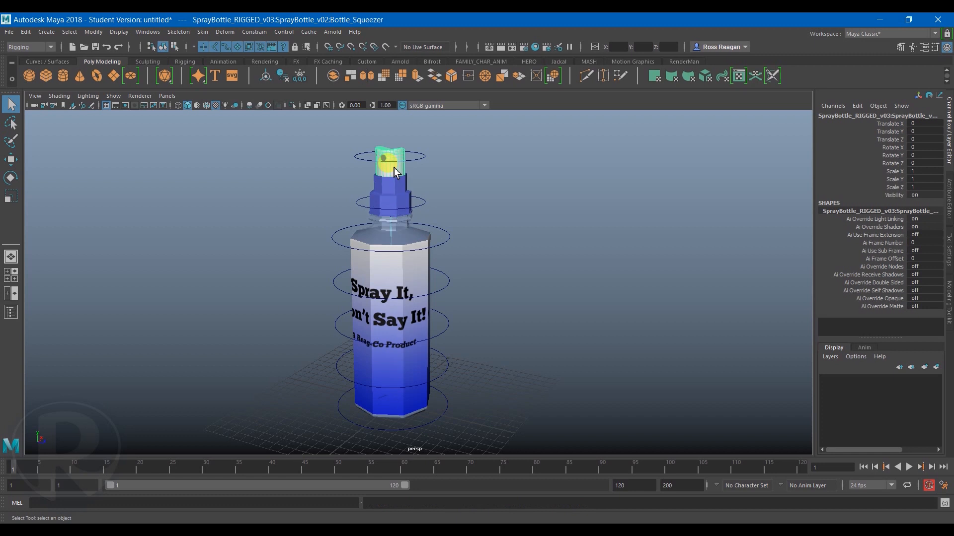
# Turn on smooth mesh preview for the bottle body and deselect it.
pyautogui.click(469, 226)
pyautogui.keyDown('alt'); pyautogui.moveTo(526, 260); pyautogui.dragTo(470, 234); pyautogui.keyUp('alt')
pyautogui.click(436, 222)
pyautogui.press('3')
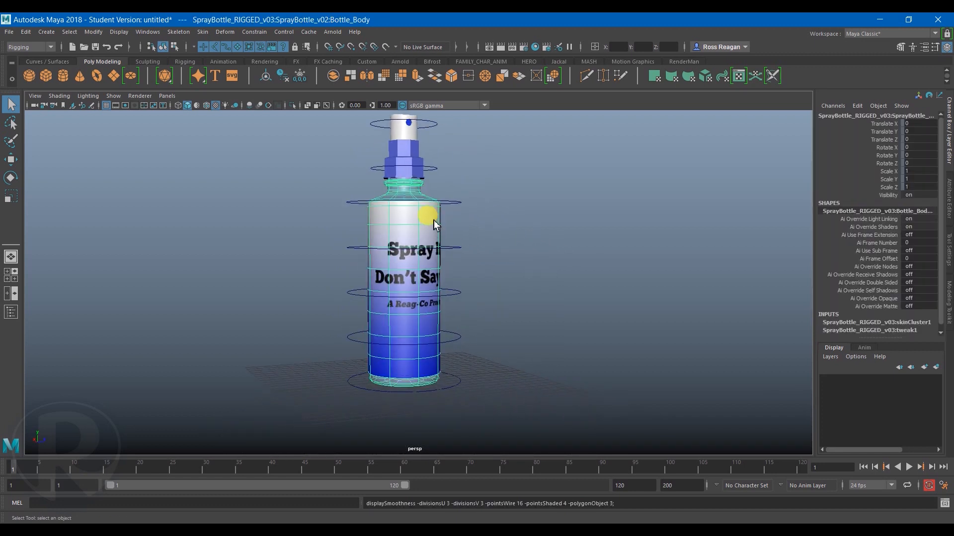
pyautogui.click(452, 195)
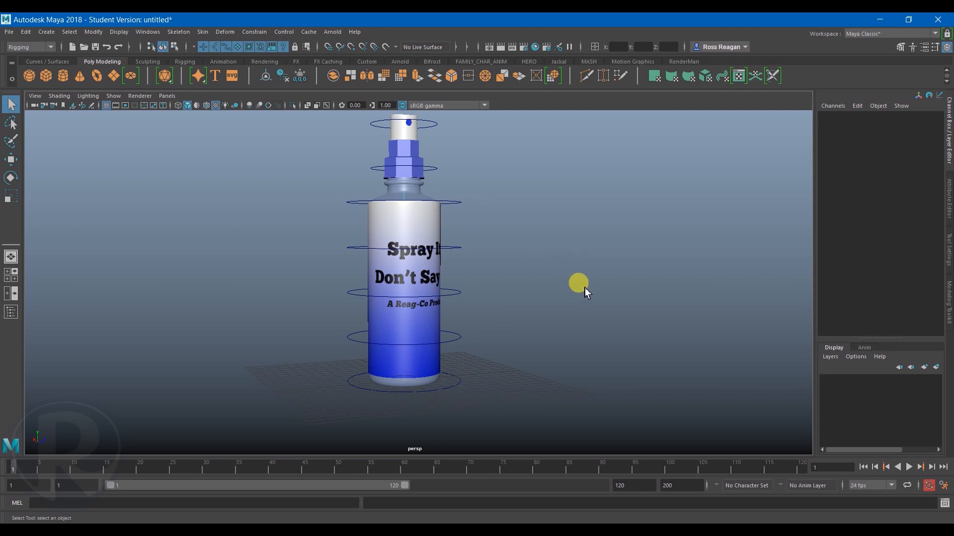
pyautogui.keyDown('alt'); pyautogui.moveTo(671, 270); pyautogui.dragTo(494, 332); pyautogui.keyUp('alt')
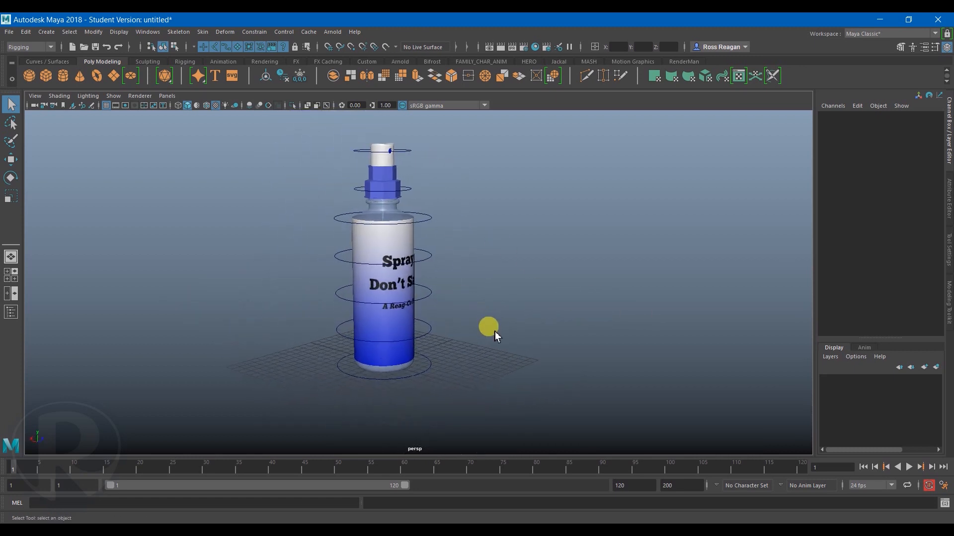
# Turn on smooth mesh preview for the bottle's blue collar and its white squeezer, and deselect them.
pyautogui.click(382, 179)
pyautogui.press('3')
pyautogui.click(376, 155)
pyautogui.press('3')
pyautogui.click(493, 255)
pyautogui.moveTo(493, 256)
pyautogui.keyDown('alt'); pyautogui.mouseDown()
pyautogui.moveTo(466, 321)
pyautogui.moveTo(413, 319)
pyautogui.moveTo(433, 331)
pyautogui.moveTo(414, 339)
pyautogui.moveTo(490, 325)
pyautogui.mouseUp(); pyautogui.keyUp('alt')
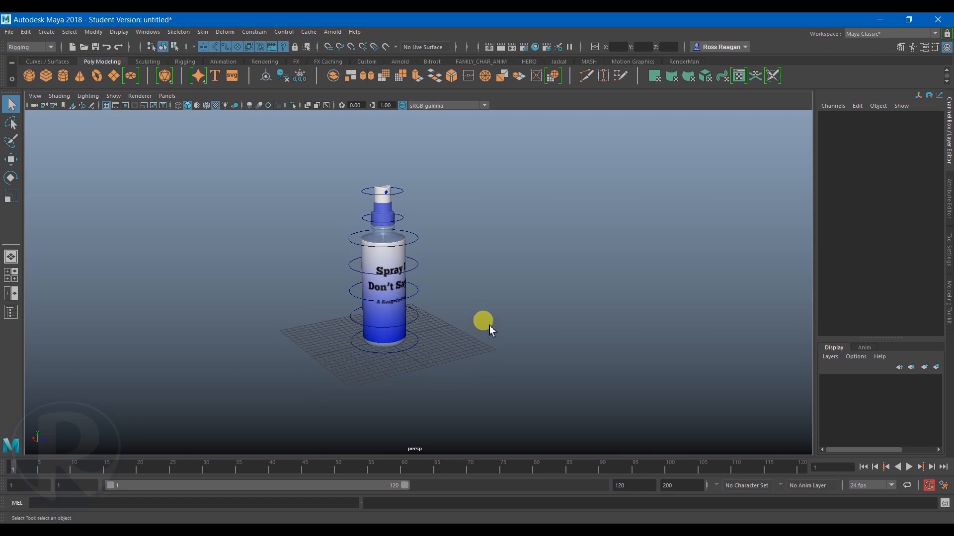
# Import the camera rig Cam_W_Aim.ma from the scenes folder with the default import options, continuing past the student-version notice.
pyautogui.keyDown('alt'); pyautogui.moveTo(490, 320); pyautogui.dragTo(478, 288, button='middle'); pyautogui.keyUp('alt')
pyautogui.scroll(-1, 478, 288)
pyautogui.scroll(-1, 426, 298)
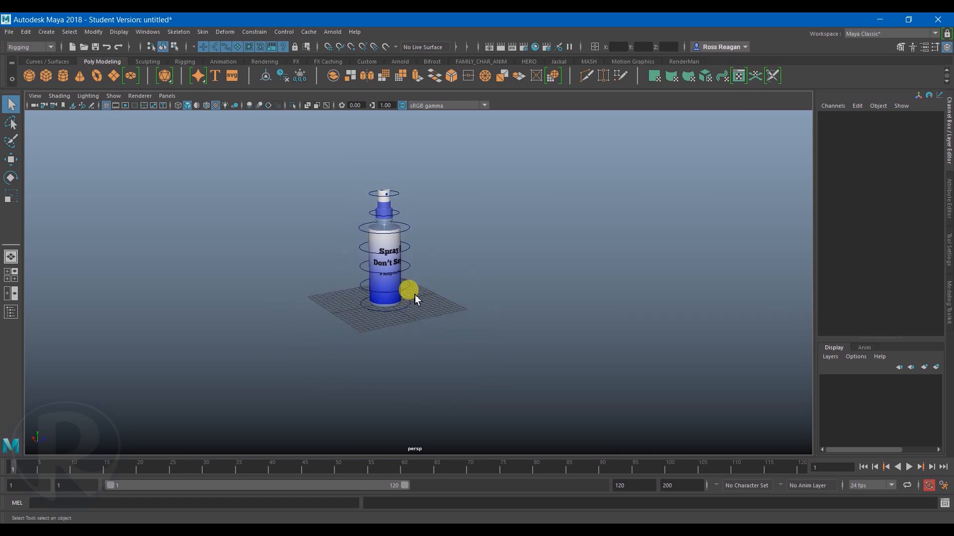
pyautogui.keyDown('alt'); pyautogui.moveTo(479, 203); pyautogui.dragTo(481, 229, button='middle'); pyautogui.keyUp('alt')
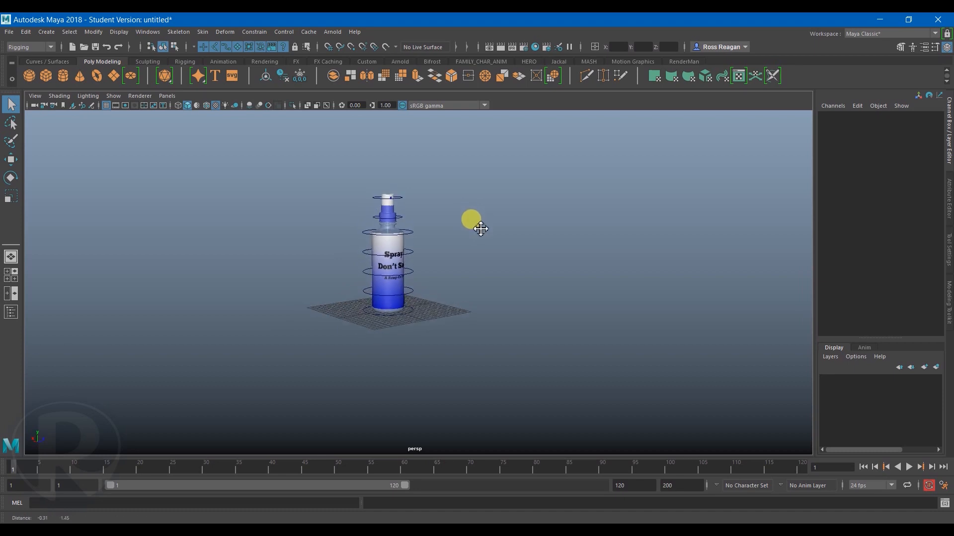
pyautogui.click(9, 31)
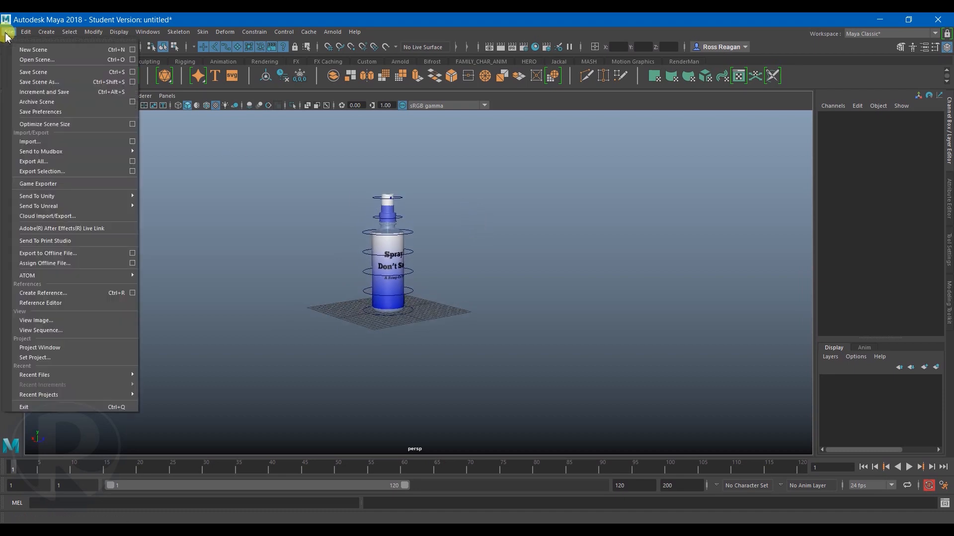
pyautogui.click(30, 143)
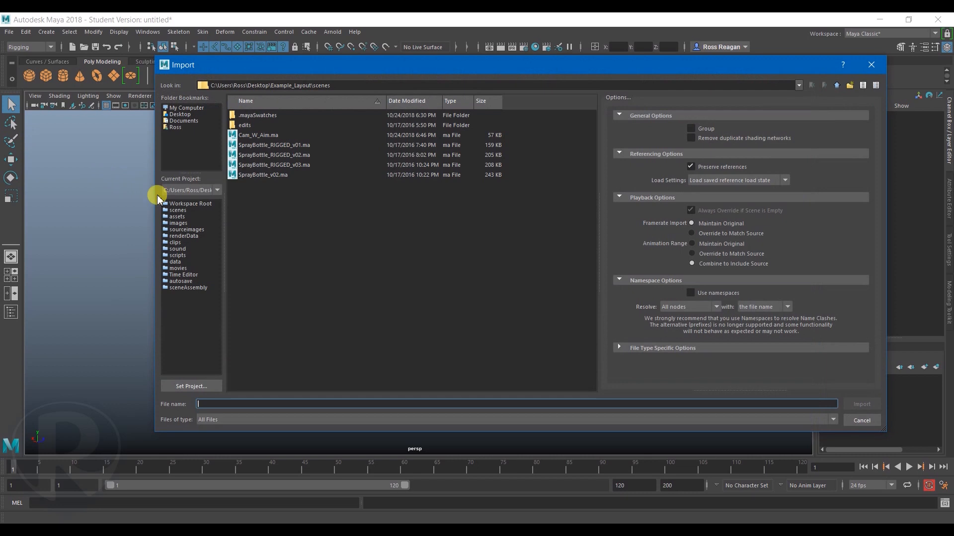
pyautogui.click(253, 136)
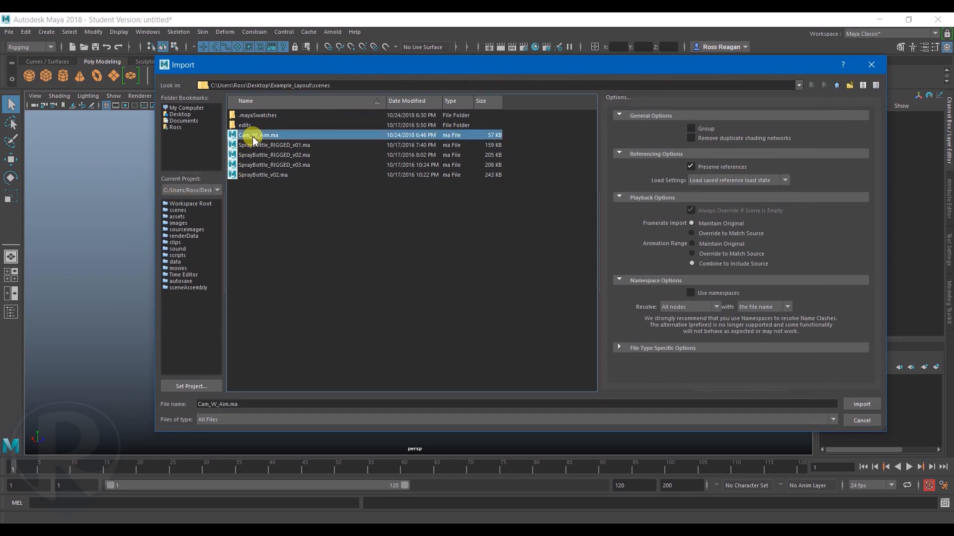
pyautogui.click(862, 405)
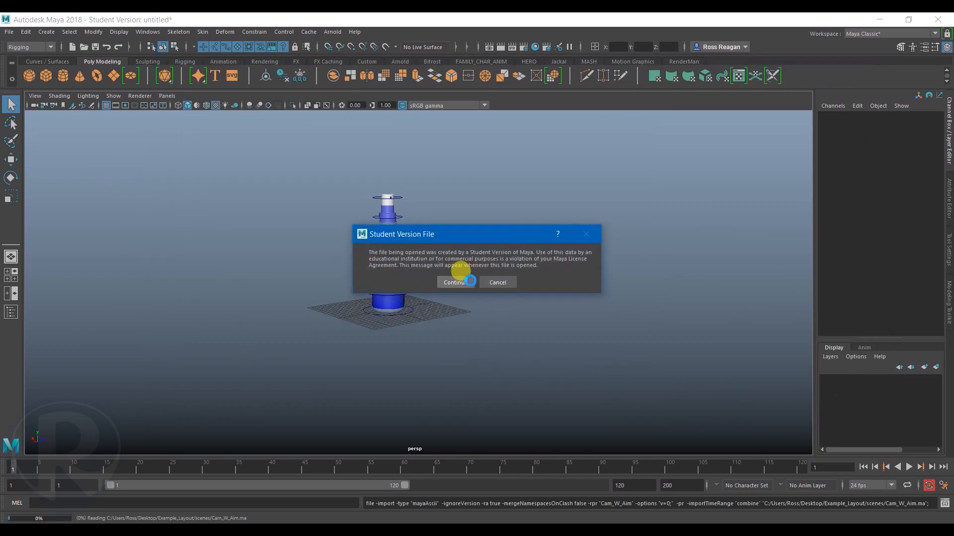
pyautogui.click(454, 280)
# Show the Outliner, select the Cam_W_Aim_Cam_W_Aim group, and move it away from the bottle to about Y 14.2, Z -13.6.
pyautogui.keyDown('alt'); pyautogui.moveTo(458, 278); pyautogui.dragTo(564, 278); pyautogui.keyUp('alt')
pyautogui.keyDown('alt'); pyautogui.moveTo(424, 298); pyautogui.dragTo(97, 334); pyautogui.keyUp('alt')
pyautogui.click(11, 312)
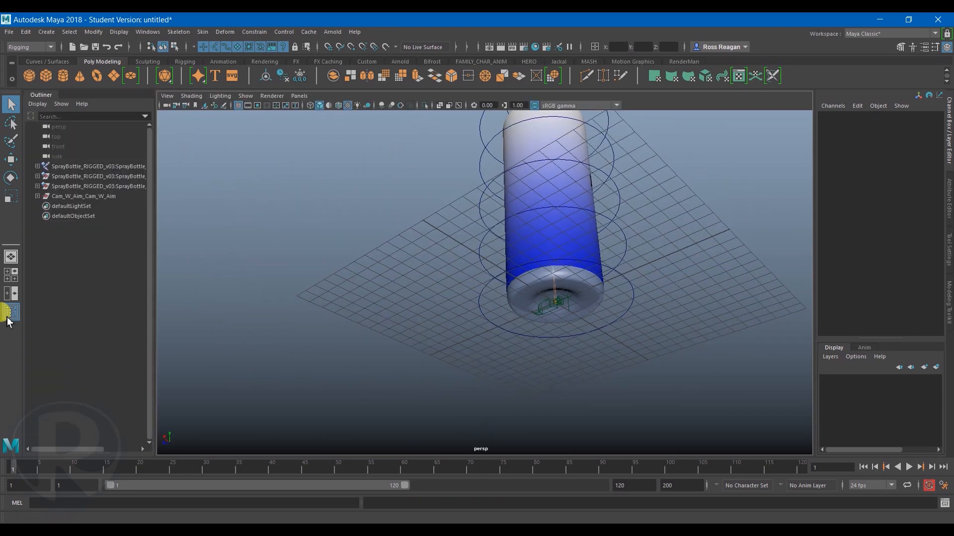
pyautogui.moveTo(77, 196); pyautogui.dragTo(419, 357)
pyautogui.press('w')
pyautogui.keyDown('alt'); pyautogui.moveTo(418, 357); pyautogui.dragTo(333, 364, button='right'); pyautogui.keyUp('alt')
pyautogui.keyDown('alt'); pyautogui.moveTo(333, 363); pyautogui.dragTo(251, 378, button='middle'); pyautogui.keyUp('alt')
pyautogui.keyDown('alt'); pyautogui.moveTo(251, 378); pyautogui.dragTo(331, 347); pyautogui.keyUp('alt')
pyautogui.moveTo(416, 316); pyautogui.dragTo(537, 187)
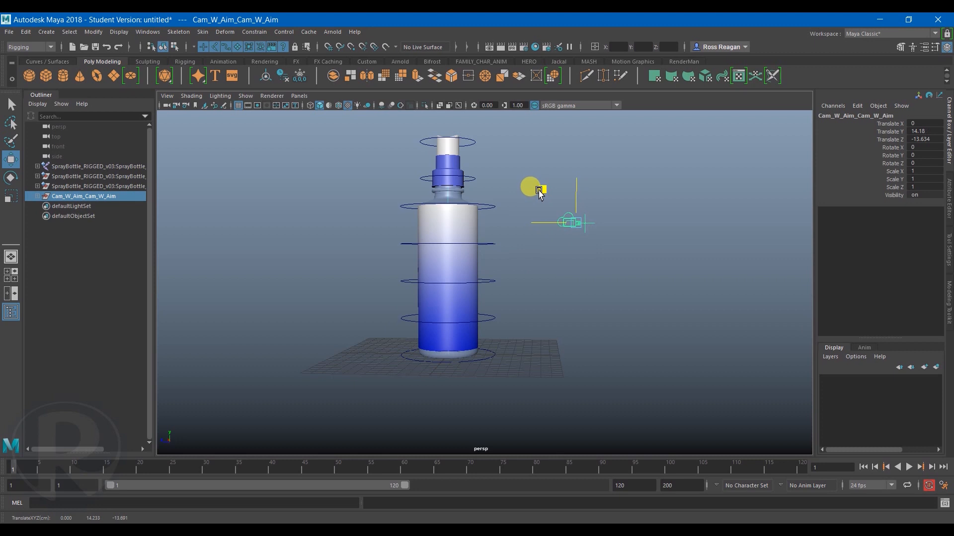
# Rotate the Cam_W_Aim_Cam_W_Aim group to about 124° in Y so the camera rig turns toward the bottle, and deselect it.
pyautogui.keyDown('alt'); pyautogui.moveTo(554, 255); pyautogui.dragTo(491, 286); pyautogui.keyUp('alt')
pyautogui.press('e')
pyautogui.moveTo(432, 283)
pyautogui.mouseDown()
pyautogui.moveTo(500, 278)
pyautogui.moveTo(500, 290)
pyautogui.moveTo(490, 291)
pyautogui.moveTo(474, 333)
pyautogui.moveTo(334, 333)
pyautogui.moveTo(375, 323)
pyautogui.mouseUp()
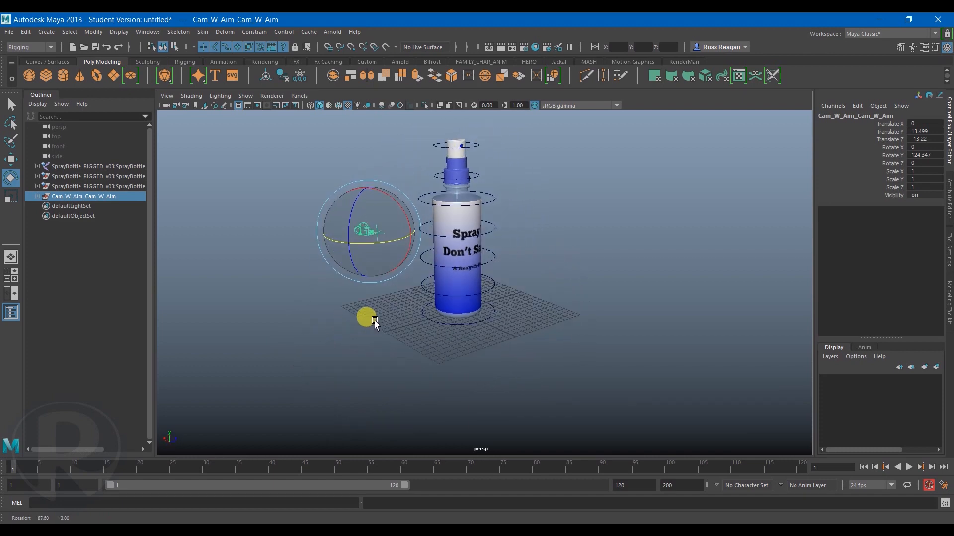
pyautogui.click(389, 308)
# Select the camera rig's aim control, examine its placement beside the bottle from several angles, and deselect it.
pyautogui.click(380, 236)
pyautogui.press('w')
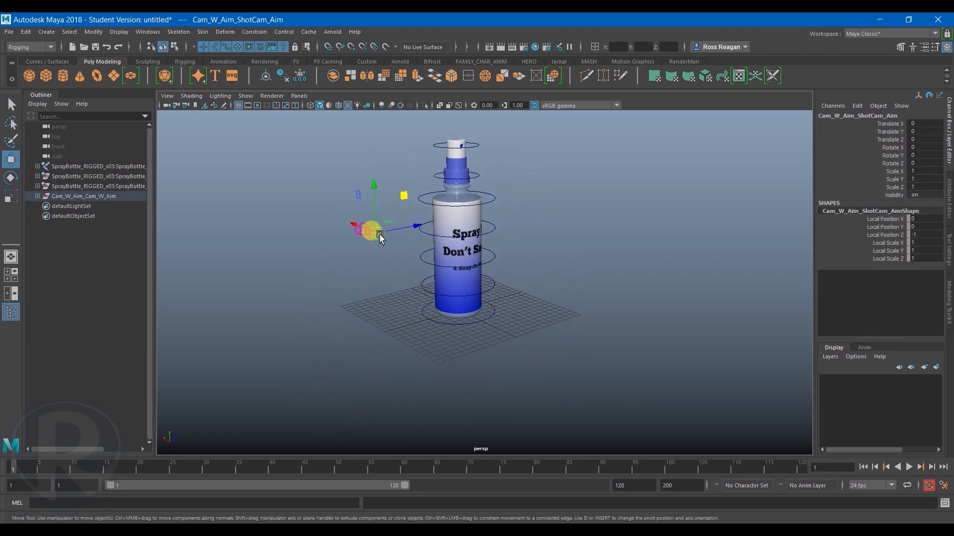
pyautogui.keyDown('alt'); pyautogui.moveTo(377, 252); pyautogui.dragTo(377, 273); pyautogui.keyUp('alt')
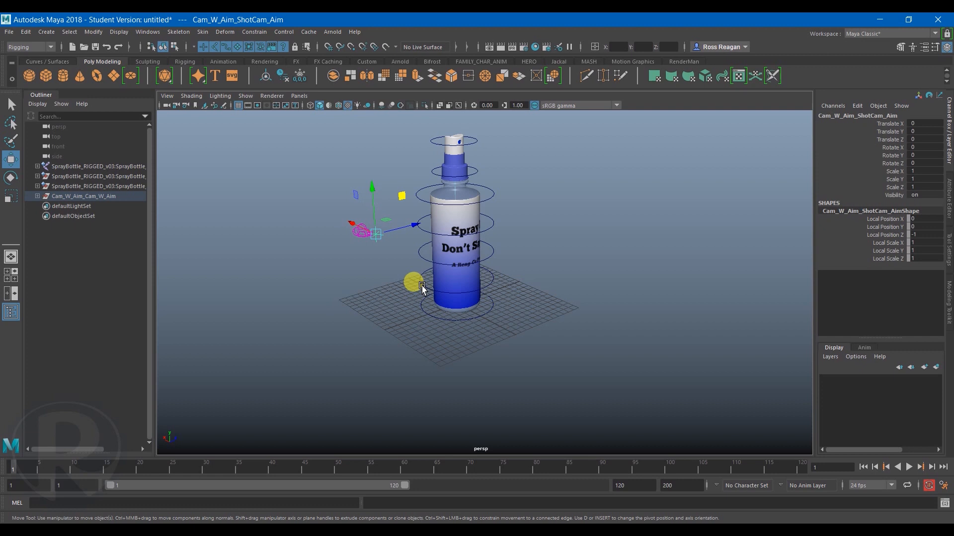
pyautogui.keyDown('alt'); pyautogui.moveTo(420, 306); pyautogui.dragTo(379, 302); pyautogui.keyUp('alt')
pyautogui.keyDown('alt'); pyautogui.moveTo(379, 302); pyautogui.dragTo(379, 300, button='middle'); pyautogui.keyUp('alt')
pyautogui.keyDown('alt'); pyautogui.moveTo(379, 303); pyautogui.dragTo(293, 315); pyautogui.keyUp('alt')
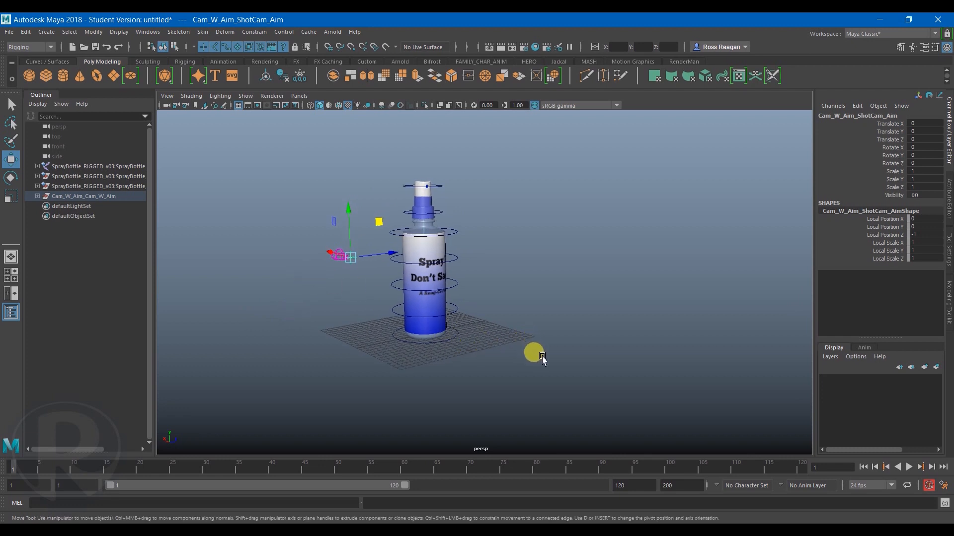
pyautogui.scroll(-5, 553, 361)
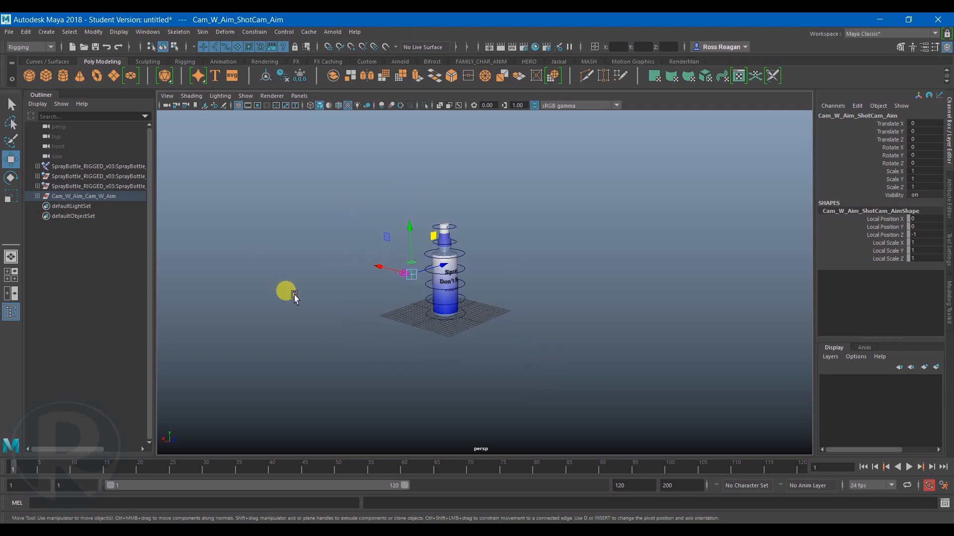
pyautogui.click(298, 295)
pyautogui.keyDown('alt'); pyautogui.moveTo(298, 298); pyautogui.dragTo(448, 345, button='right'); pyautogui.keyUp('alt')
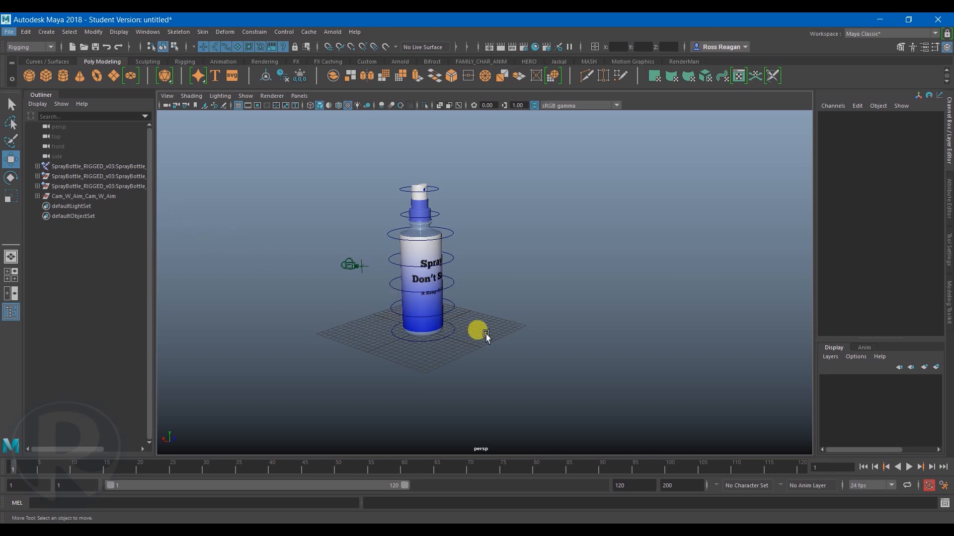
# Create a free image plane and load Evn_Map.png from the sourceimages folder as its image.
pyautogui.scroll(-4, 509, 292)
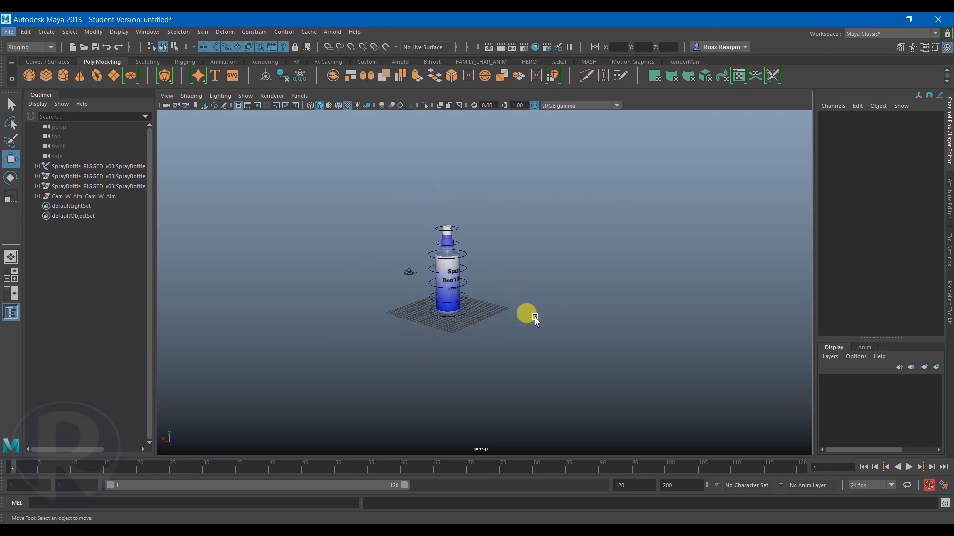
pyautogui.press('q')
pyautogui.keyDown('alt'); pyautogui.moveTo(567, 324); pyautogui.dragTo(627, 410); pyautogui.keyUp('alt')
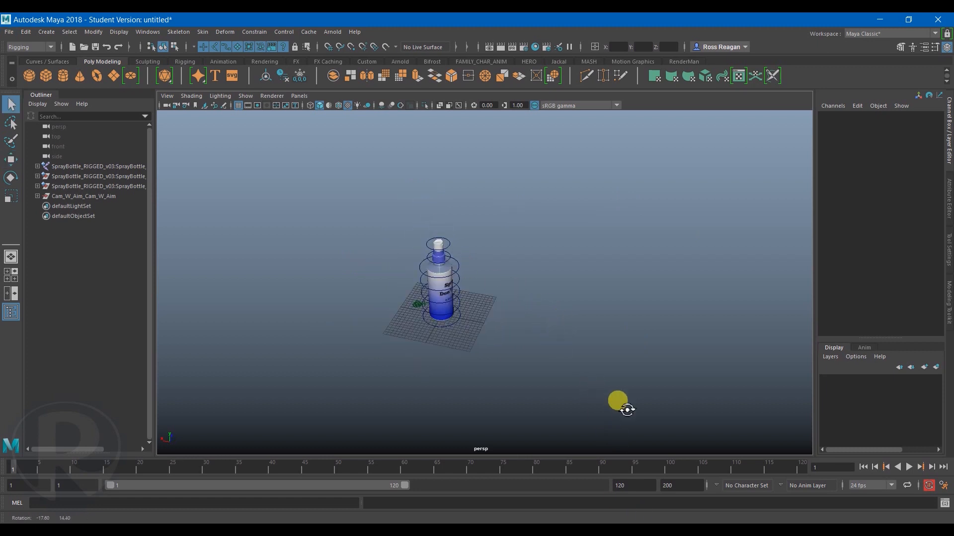
pyautogui.click(9, 32)
pyautogui.moveTo(46, 32)
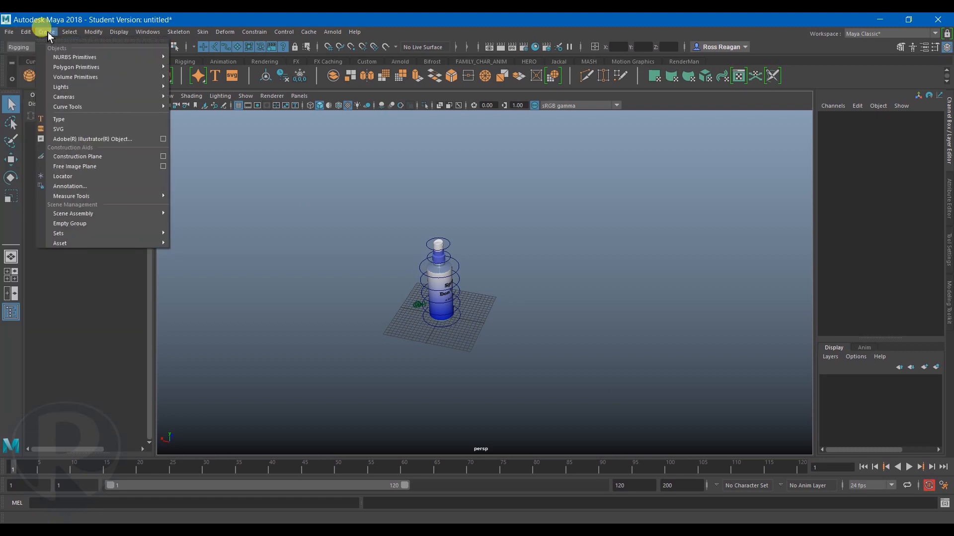
pyautogui.moveTo(108, 198)
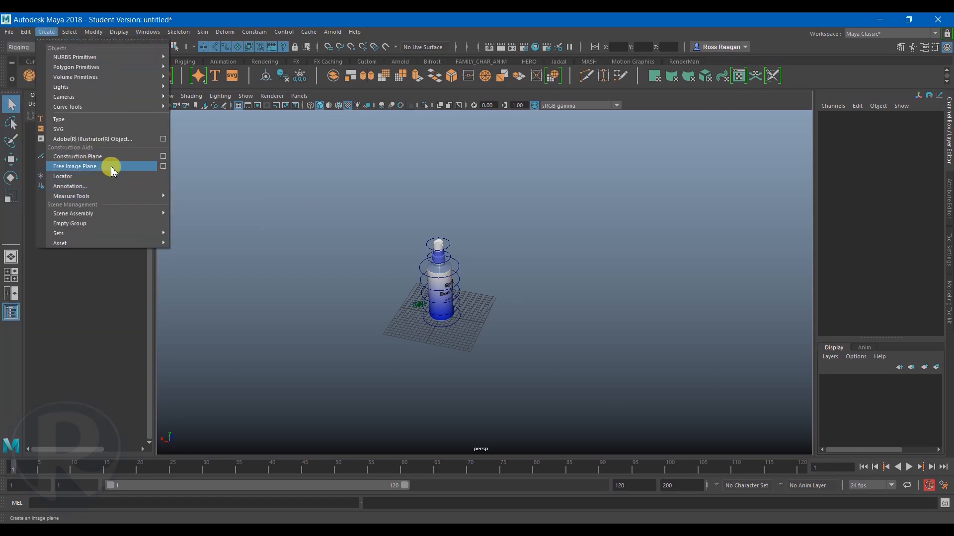
pyautogui.click(106, 166)
pyautogui.click(947, 300)
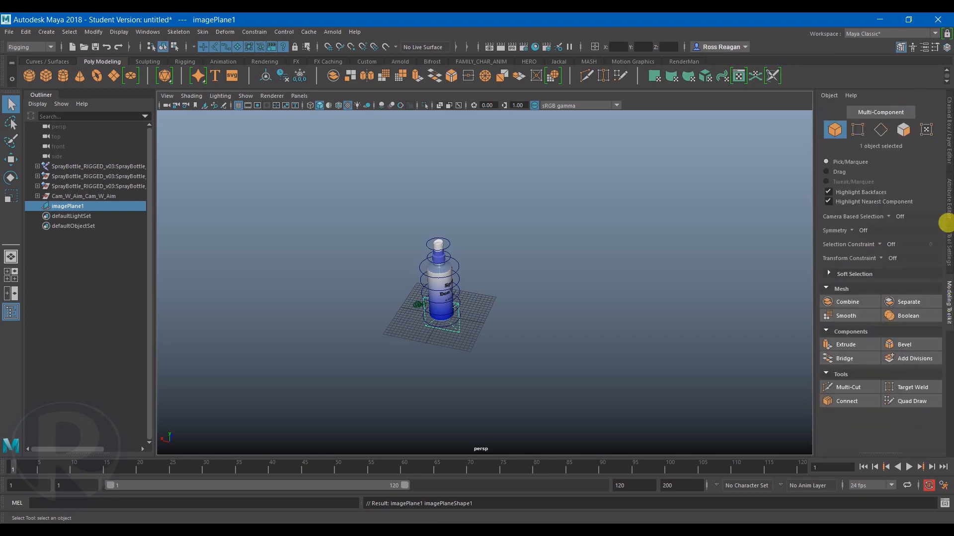
pyautogui.click(948, 201)
pyautogui.click(907, 303)
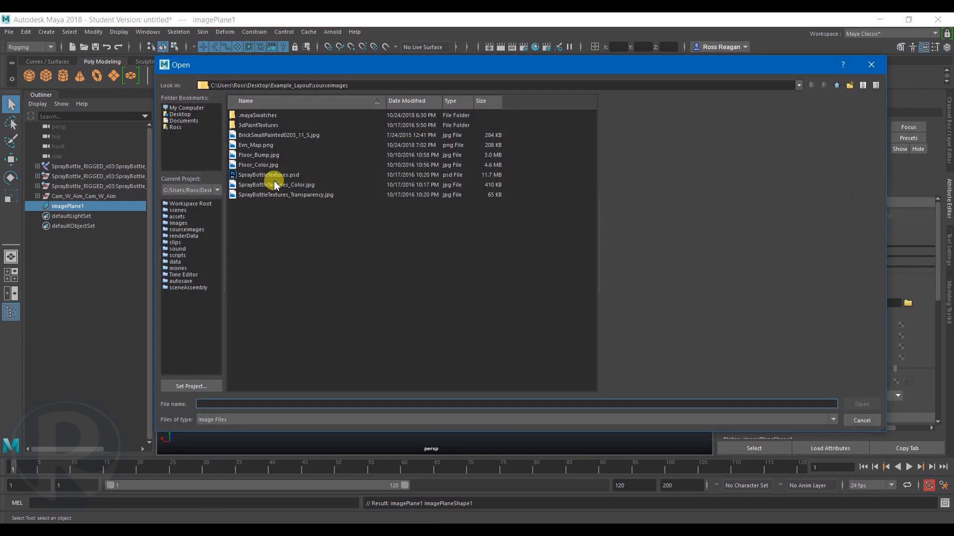
pyautogui.click(262, 145)
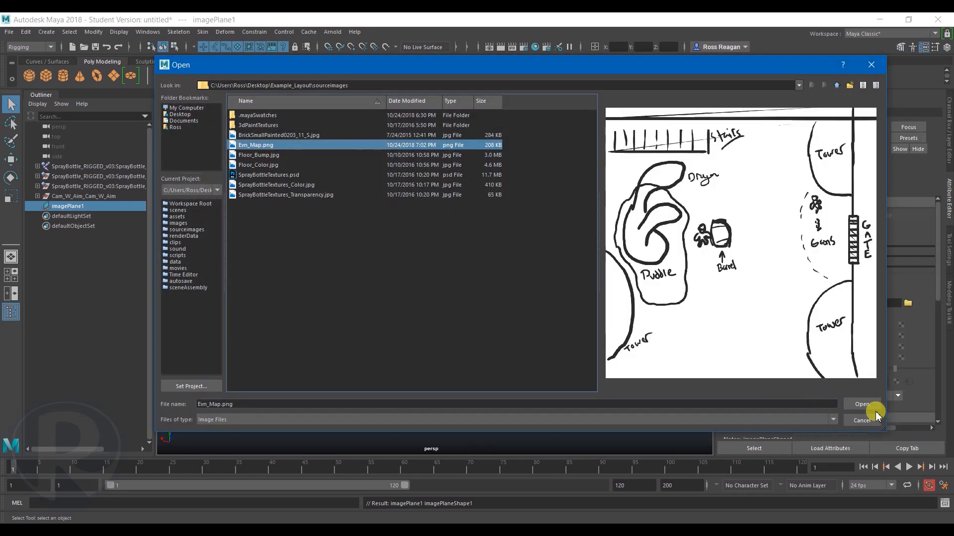
pyautogui.click(864, 404)
# Scale the map image plane up uniformly to about 11.6 and rotate it to lie roughly flat under the bottle.
pyautogui.press('r')
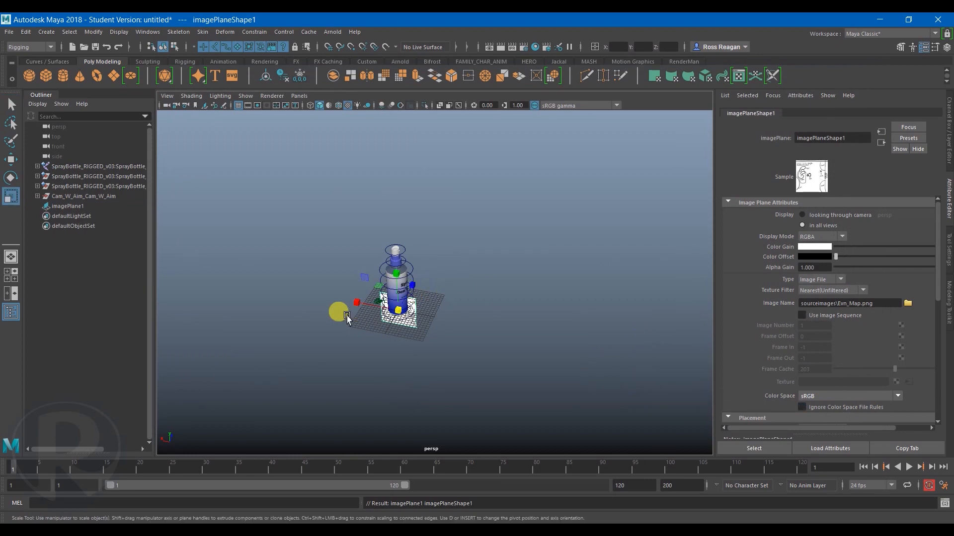
pyautogui.moveTo(398, 310); pyautogui.dragTo(666, 334)
pyautogui.press('e')
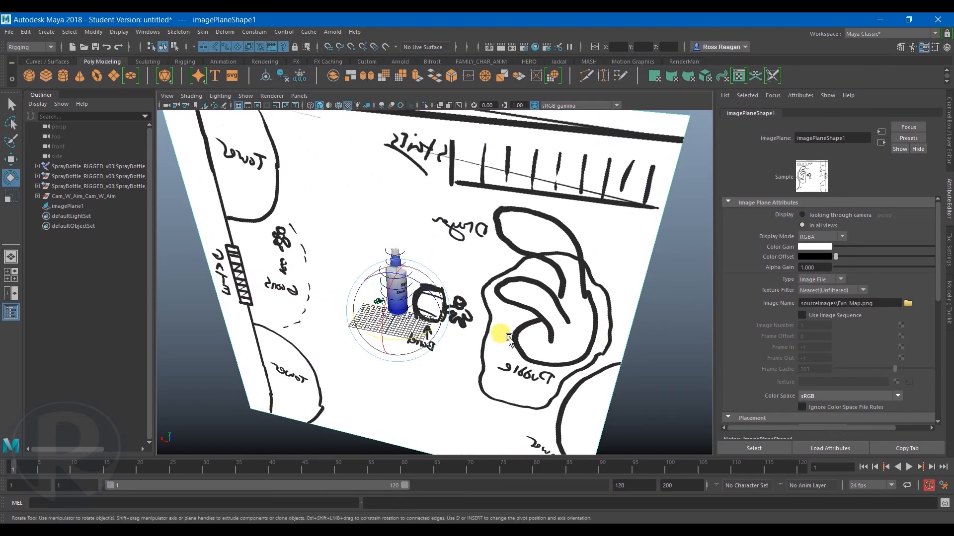
pyautogui.moveTo(384, 313); pyautogui.dragTo(413, 245)
pyautogui.click(947, 144)
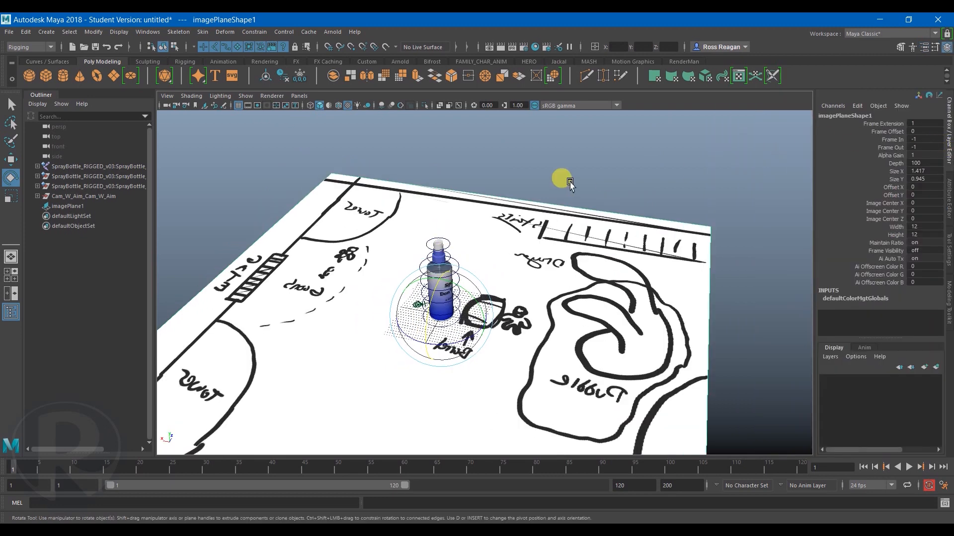
# Try to orient the map image plane under the bottle by rotating it freehand.
pyautogui.scroll(-3, 491, 333)
pyautogui.moveTo(441, 378)
pyautogui.mouseDown()
pyautogui.moveTo(437, 319)
pyautogui.moveTo(472, 315)
pyautogui.moveTo(528, 321)
pyautogui.moveTo(427, 327)
pyautogui.moveTo(465, 325)
pyautogui.moveTo(425, 346)
pyautogui.moveTo(474, 378)
pyautogui.moveTo(510, 350)
pyautogui.moveTo(545, 379)
pyautogui.moveTo(641, 363)
pyautogui.moveTo(644, 375)
pyautogui.mouseUp()
pyautogui.keyDown('alt'); pyautogui.moveTo(644, 375); pyautogui.dragTo(611, 335, button='middle'); pyautogui.keyUp('alt')
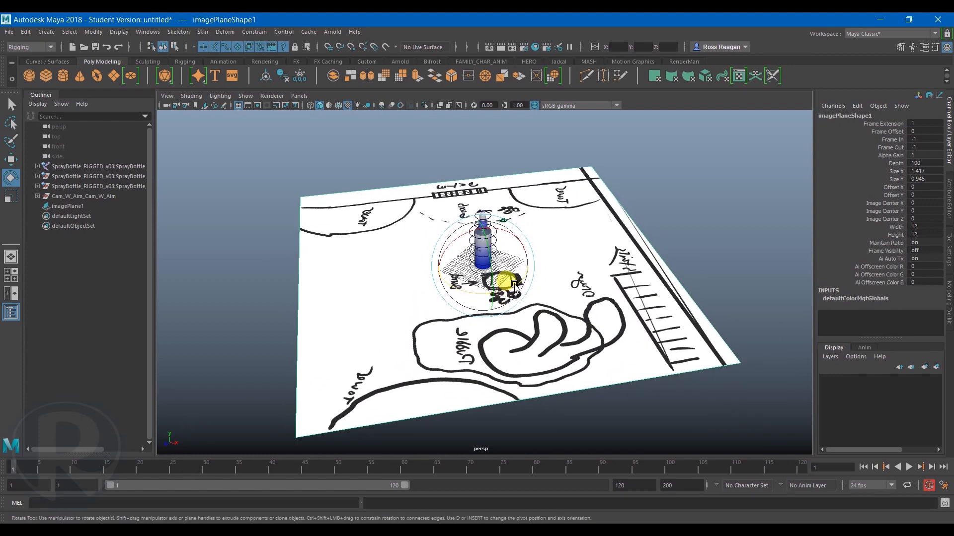
pyautogui.moveTo(537, 289); pyautogui.dragTo(599, 323)
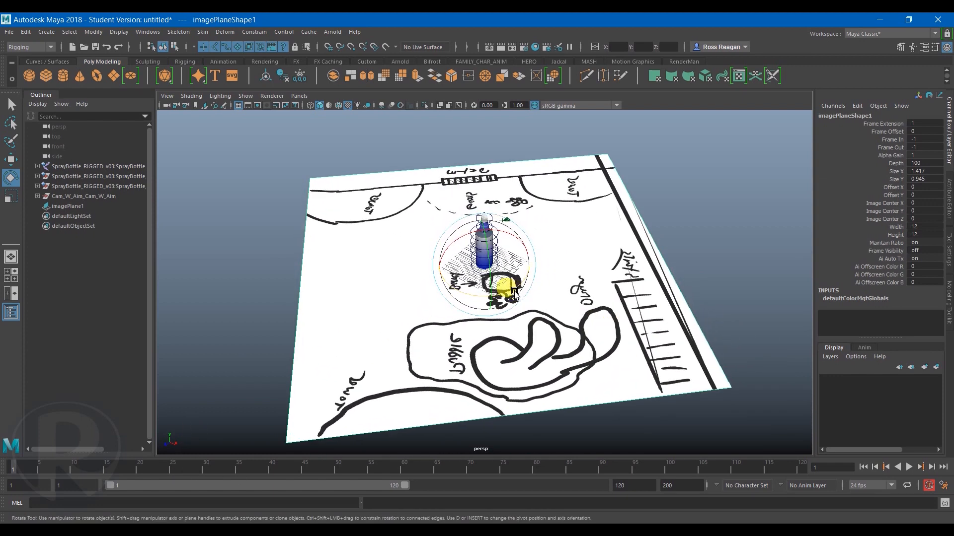
pyautogui.moveTo(514, 293)
pyautogui.mouseDown()
pyautogui.moveTo(418, 296)
pyautogui.moveTo(389, 282)
pyautogui.moveTo(485, 288)
pyautogui.moveTo(502, 236)
pyautogui.moveTo(492, 221)
pyautogui.moveTo(505, 308)
pyautogui.moveTo(490, 297)
pyautogui.moveTo(487, 268)
pyautogui.moveTo(486, 277)
pyautogui.moveTo(869, 208)
pyautogui.moveTo(946, 181)
pyautogui.mouseUp()
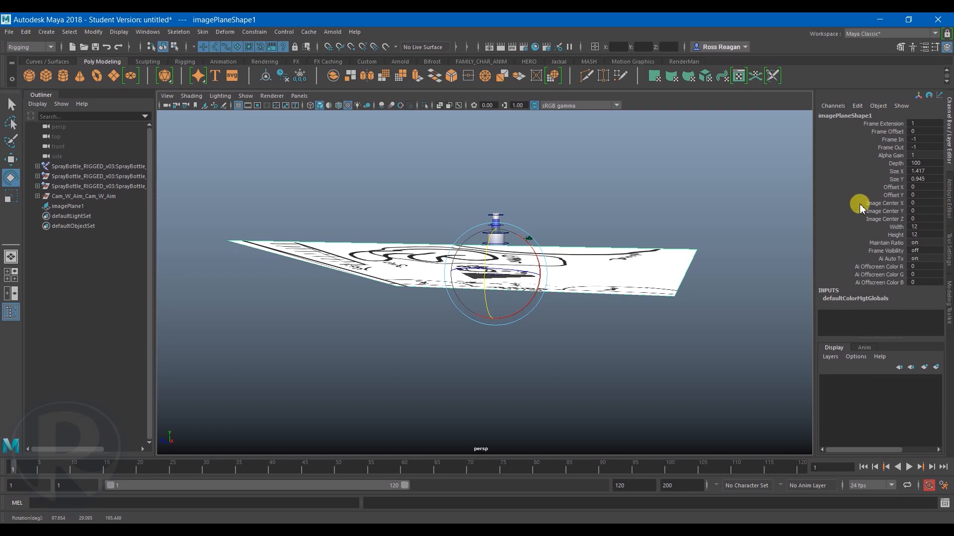
# Select the map image plane and set its rotation to 90 in X, 0 in Y and 0 in Z.
pyautogui.click(947, 204)
pyautogui.click(947, 142)
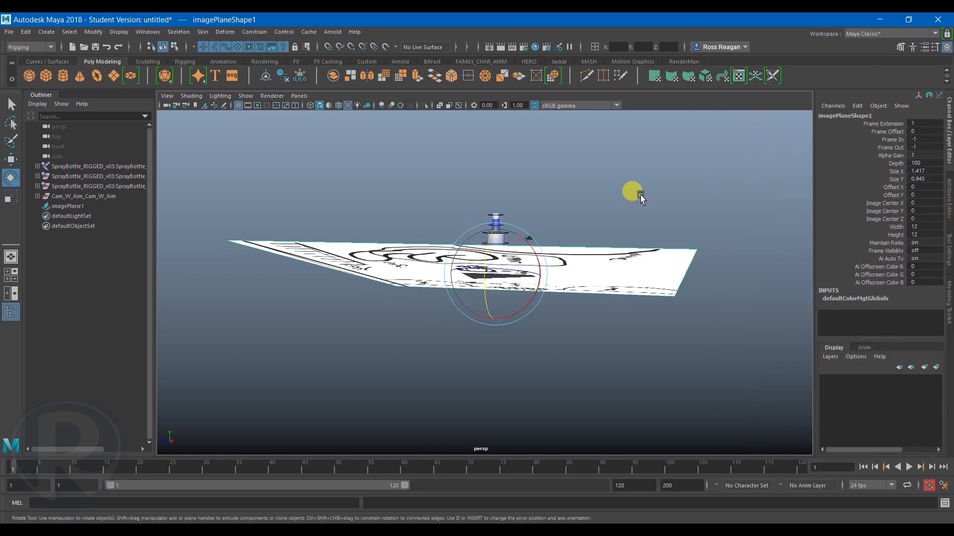
pyautogui.click(688, 296)
pyautogui.press('q')
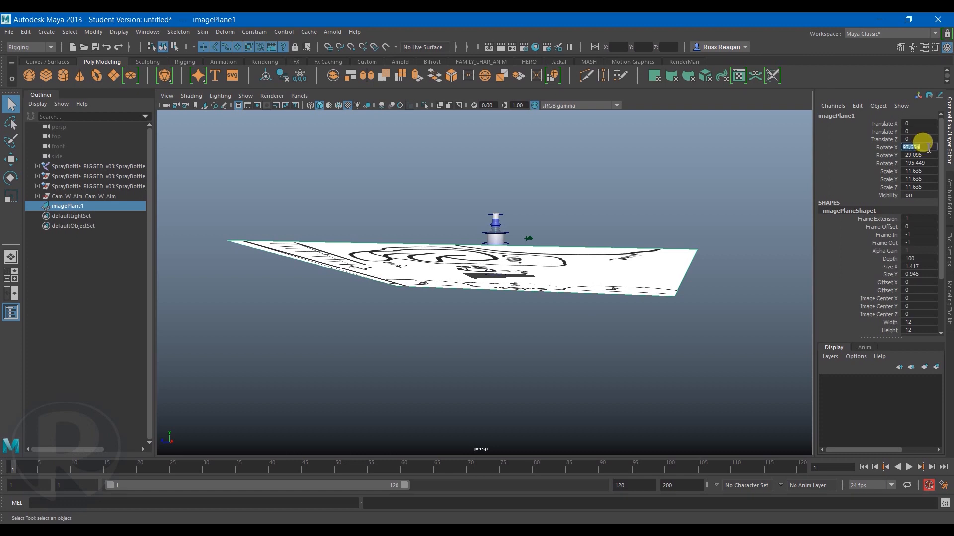
pyautogui.write('90')
pyautogui.press('Return')
pyautogui.press('Return')
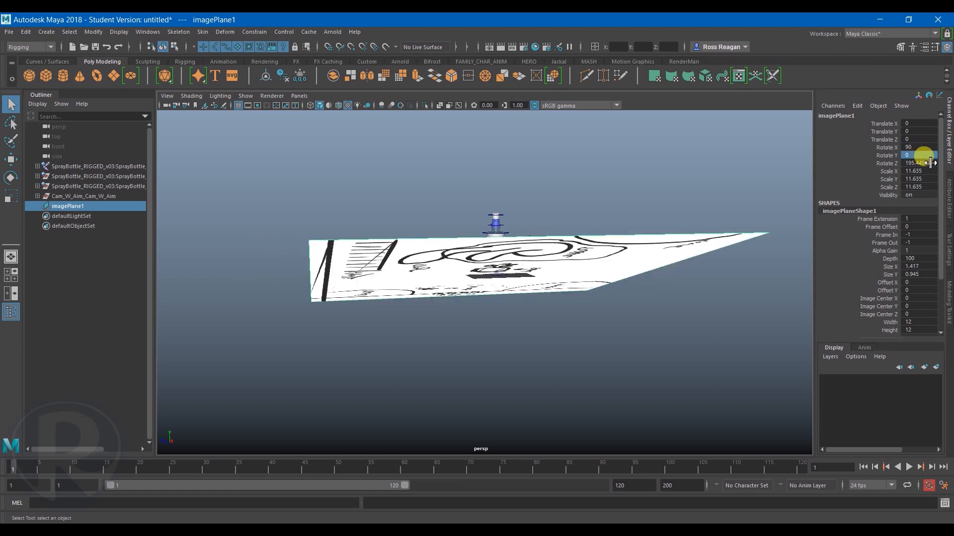
pyautogui.click(927, 163)
pyautogui.write('0')
pyautogui.press('Return')
# Turn the map image plane flat with its labels readable from above, ending at Rotate X 270, Y 90, Z -360.
pyautogui.scroll(-2, 538, 319)
pyautogui.keyDown('alt'); pyautogui.moveTo(538, 319); pyautogui.dragTo(447, 378); pyautogui.keyUp('alt')
pyautogui.press('e')
pyautogui.click(479, 272)
pyautogui.moveTo(476, 270); pyautogui.dragTo(486, 303)
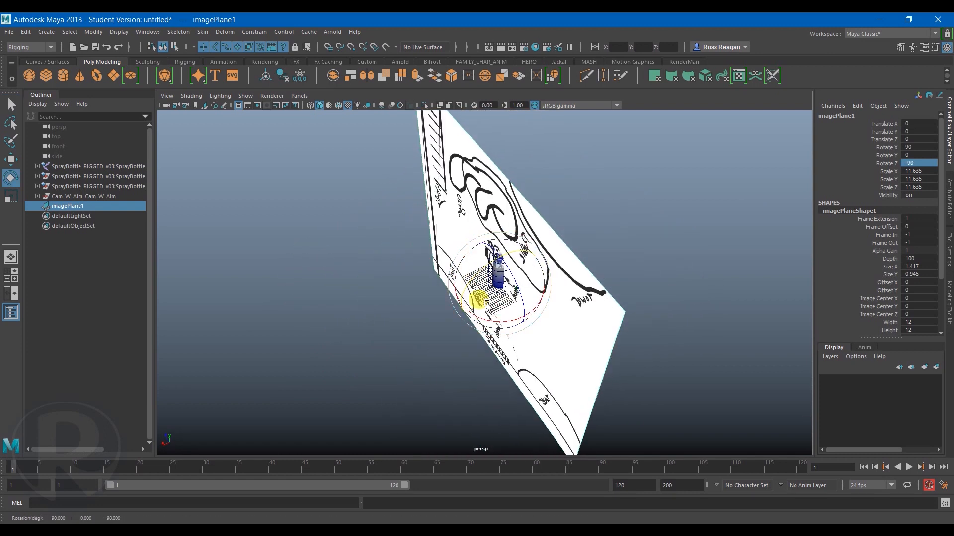
pyautogui.moveTo(480, 263); pyautogui.dragTo(571, 358)
pyautogui.click(379, 344)
pyautogui.click(568, 376)
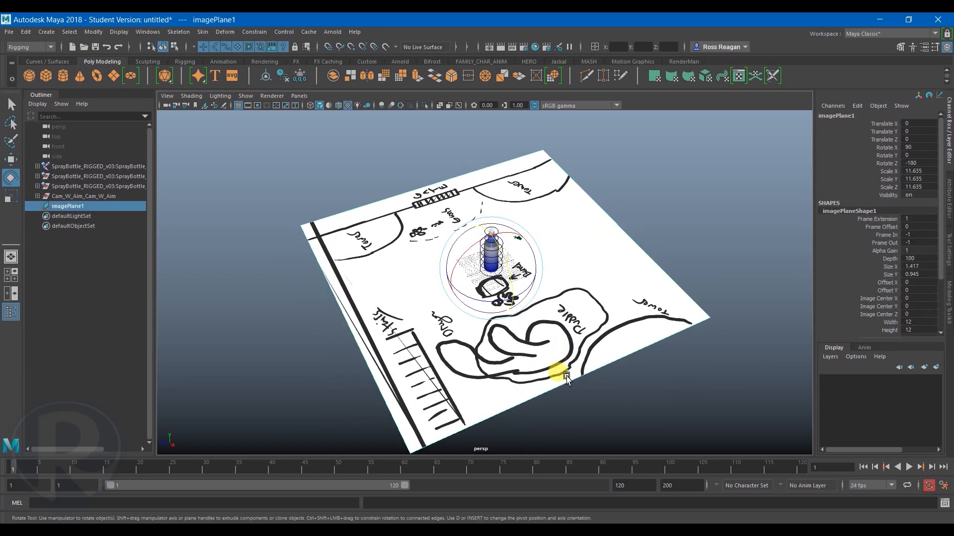
pyautogui.keyDown('alt'); pyautogui.moveTo(171, 455); pyautogui.dragTo(196, 449); pyautogui.keyUp('alt')
pyautogui.keyDown('alt'); pyautogui.moveTo(433, 347); pyautogui.dragTo(442, 256); pyautogui.keyUp('alt')
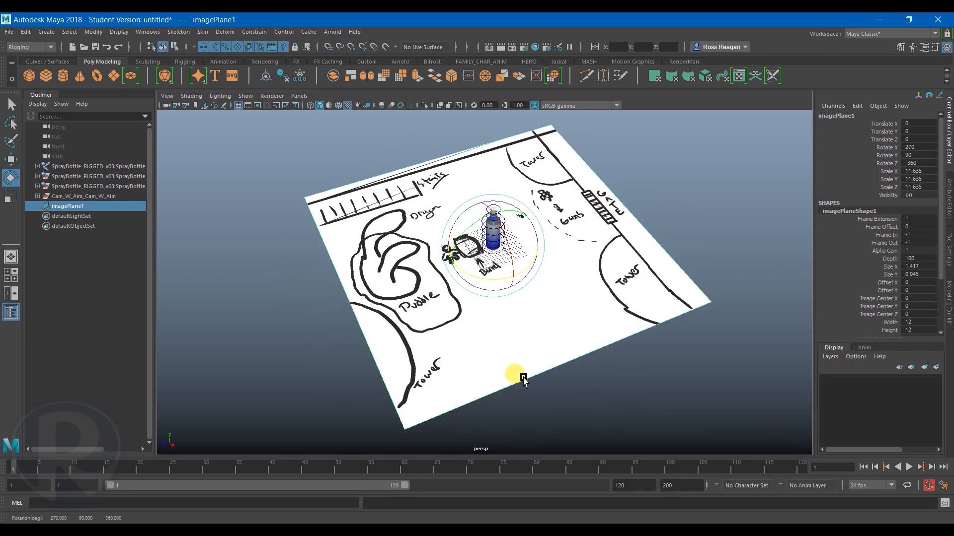
# Scale the map image plane to about 26.7 and move it to about X 6, Z -45, placing the bottle beside the drawn barrel.
pyautogui.keyDown('alt'); pyautogui.moveTo(504, 294); pyautogui.dragTo(581, 352); pyautogui.keyUp('alt')
pyautogui.press('q')
pyautogui.keyDown('alt'); pyautogui.moveTo(581, 351); pyautogui.dragTo(497, 314, button='right'); pyautogui.keyUp('alt')
pyautogui.press('r')
pyautogui.moveTo(462, 262); pyautogui.dragTo(546, 268)
pyautogui.keyDown('alt'); pyautogui.moveTo(546, 268); pyautogui.dragTo(543, 271, button='right'); pyautogui.keyUp('alt')
pyautogui.press('w')
pyautogui.moveTo(449, 268); pyautogui.dragTo(489, 293)
pyautogui.keyDown('alt'); pyautogui.moveTo(489, 293); pyautogui.dragTo(946, 177); pyautogui.keyUp('alt')
# Select the map image plane, lower its Alpha Gain to make it semi-transparent, and deselect it.
pyautogui.press('q')
pyautogui.click(725, 249)
pyautogui.click(516, 297)
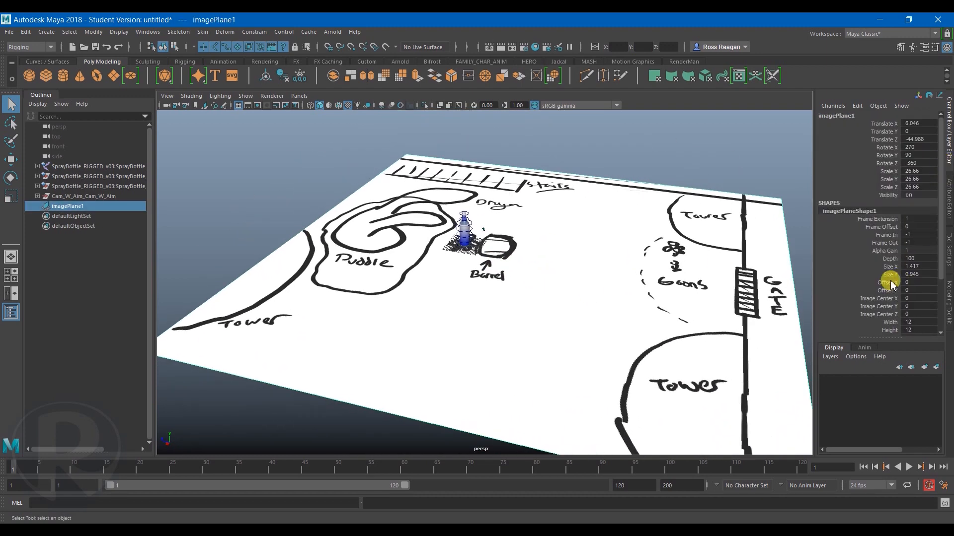
pyautogui.click(949, 209)
pyautogui.moveTo(869, 262); pyautogui.dragTo(861, 266)
pyautogui.click(531, 168)
pyautogui.moveTo(533, 167)
pyautogui.keyDown('alt'); pyautogui.mouseDown()
pyautogui.moveTo(473, 271)
pyautogui.moveTo(503, 319)
pyautogui.moveTo(437, 308)
pyautogui.moveTo(442, 302)
pyautogui.moveTo(507, 349)
pyautogui.moveTo(476, 342)
pyautogui.moveTo(578, 342)
pyautogui.moveTo(494, 334)
pyautogui.mouseUp(); pyautogui.keyUp('alt')
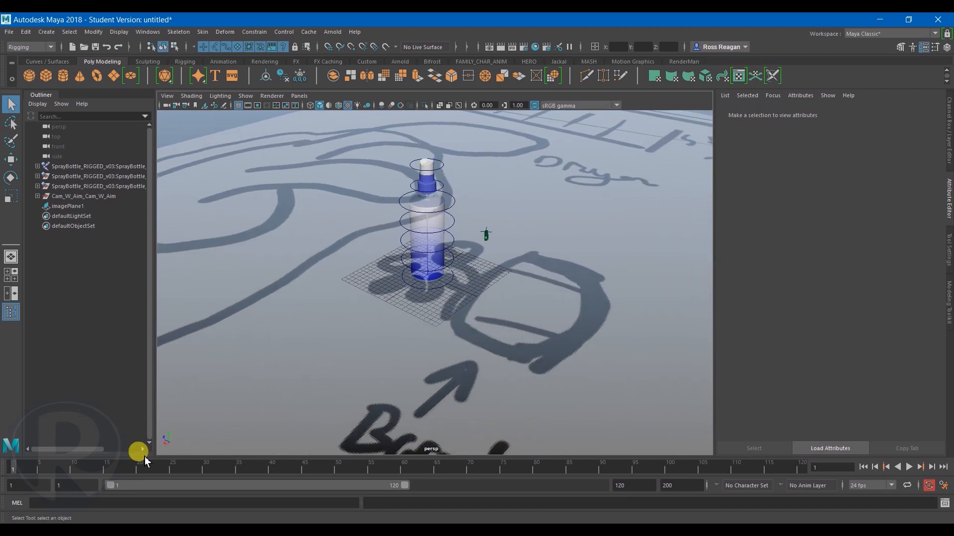
# Rotate the bottle's base control SprayBottle_Control_01 to about -93° in Y, and deselect it.
pyautogui.click(406, 285)
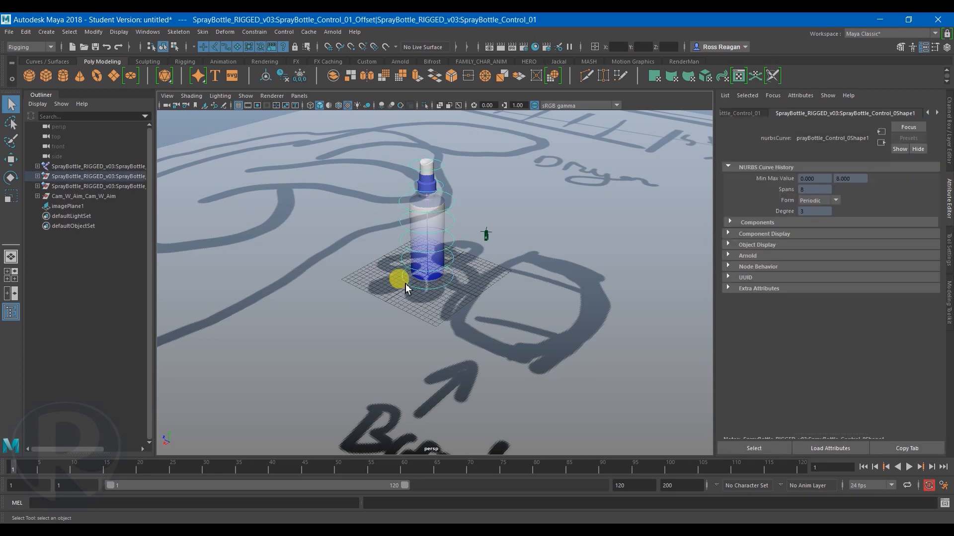
pyautogui.press('e')
pyautogui.moveTo(451, 283); pyautogui.dragTo(371, 295)
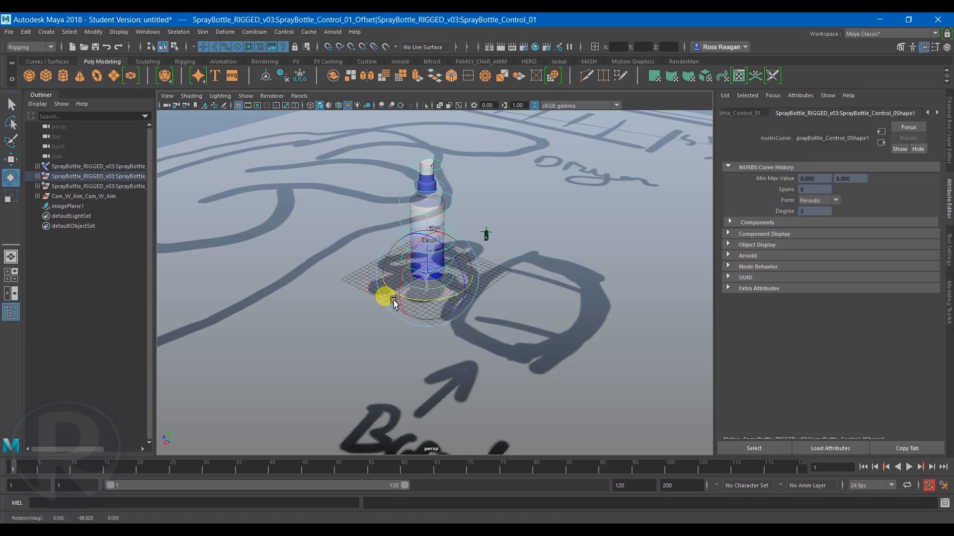
pyautogui.click(949, 107)
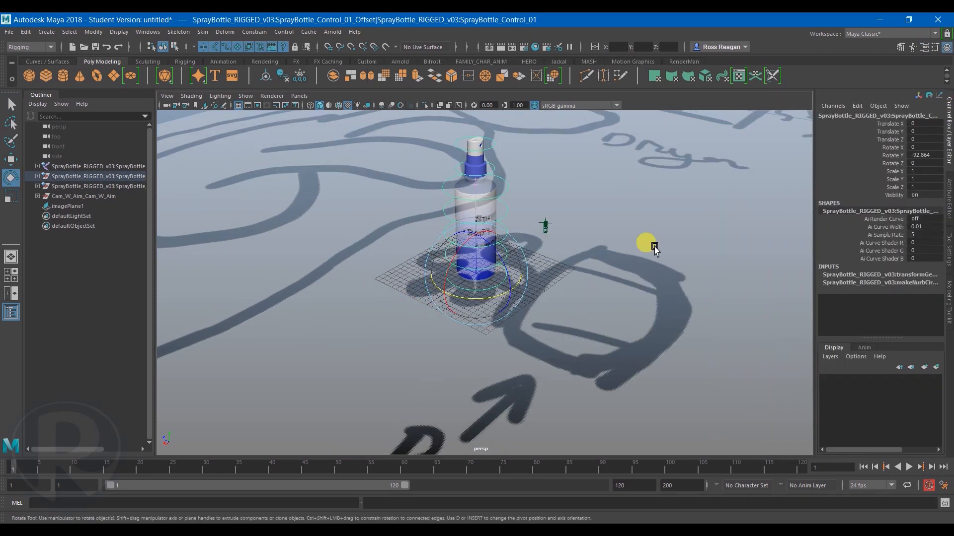
pyautogui.scroll(-5, 645, 245)
pyautogui.press('q')
pyautogui.click(419, 281)
# Create a polygon plane over the map and set its width and height to 100.
pyautogui.moveTo(422, 283)
pyautogui.keyDown('alt'); pyautogui.mouseDown()
pyautogui.moveTo(426, 244)
pyautogui.moveTo(320, 133)
pyautogui.mouseUp(); pyautogui.keyUp('alt')
pyautogui.click(47, 32)
pyautogui.moveTo(74, 67)
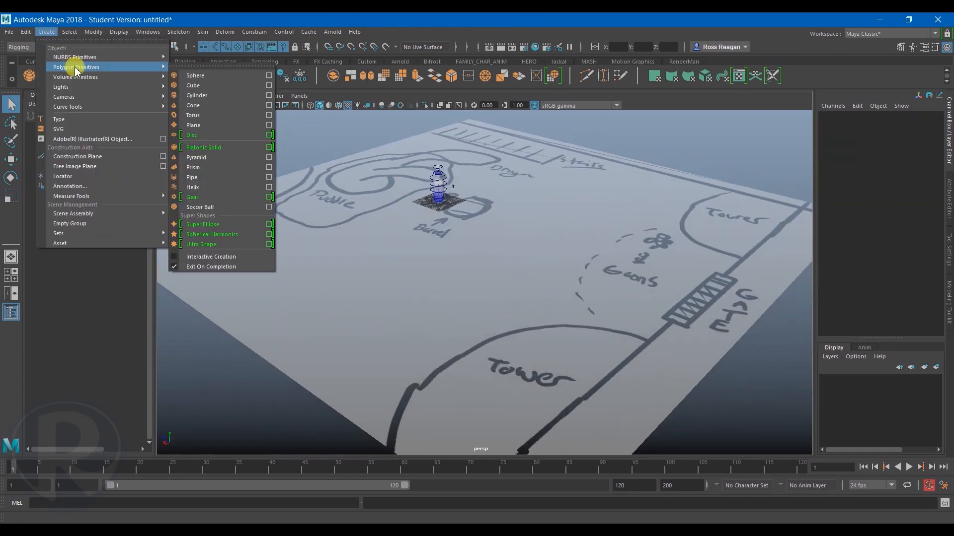
pyautogui.click(198, 126)
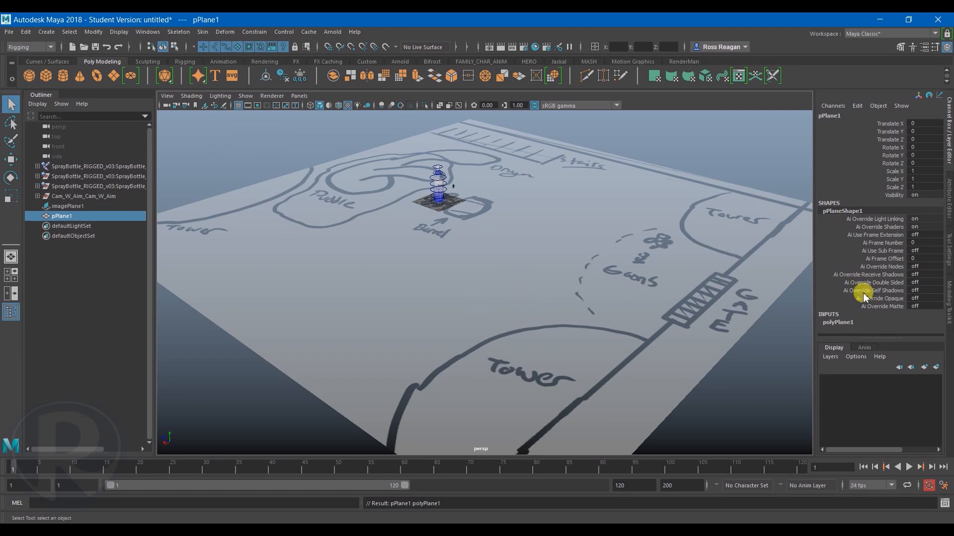
pyautogui.click(840, 322)
pyautogui.scroll(-2, 879, 329)
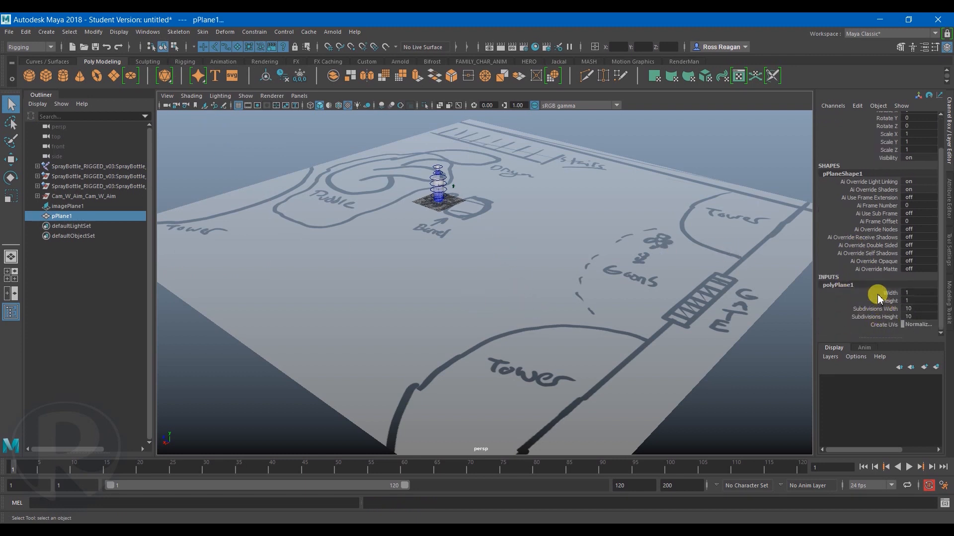
pyautogui.moveTo(877, 295); pyautogui.dragTo(843, 298)
pyautogui.moveTo(424, 243); pyautogui.dragTo(863, 292, button='middle')
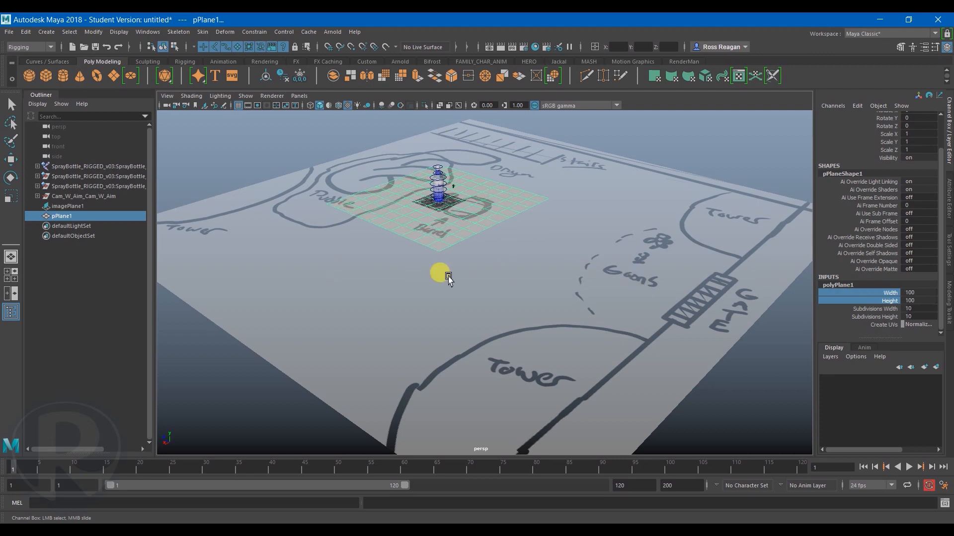
pyautogui.scroll(5, 636, 268)
pyautogui.press('w')
pyautogui.keyDown('alt'); pyautogui.moveTo(449, 243); pyautogui.dragTo(449, 238); pyautogui.keyUp('alt')
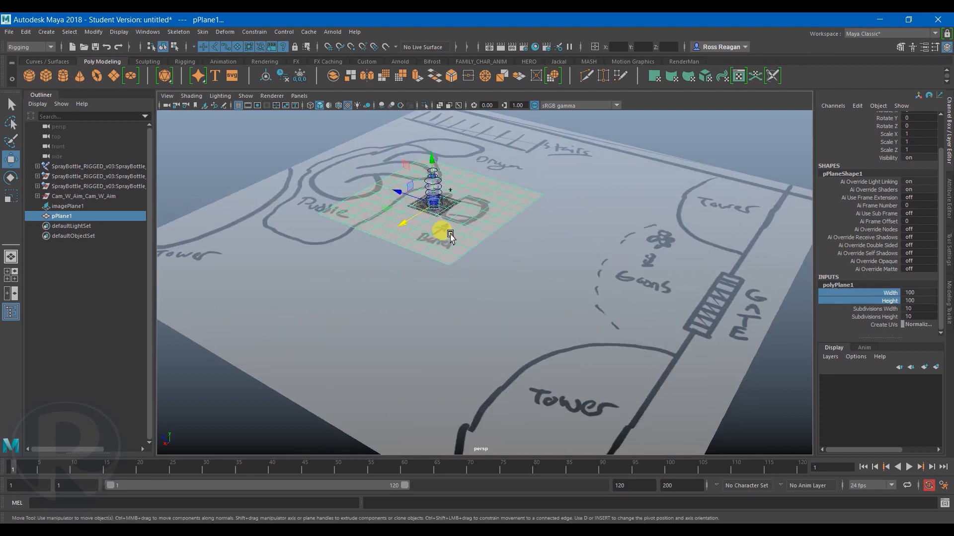
# Set the plane's width and height subdivisions to 15 and enlarge it over the map, scaled about 3.13 at about X 7.2, Z -43.8.
pyautogui.press('q')
pyautogui.click(869, 309)
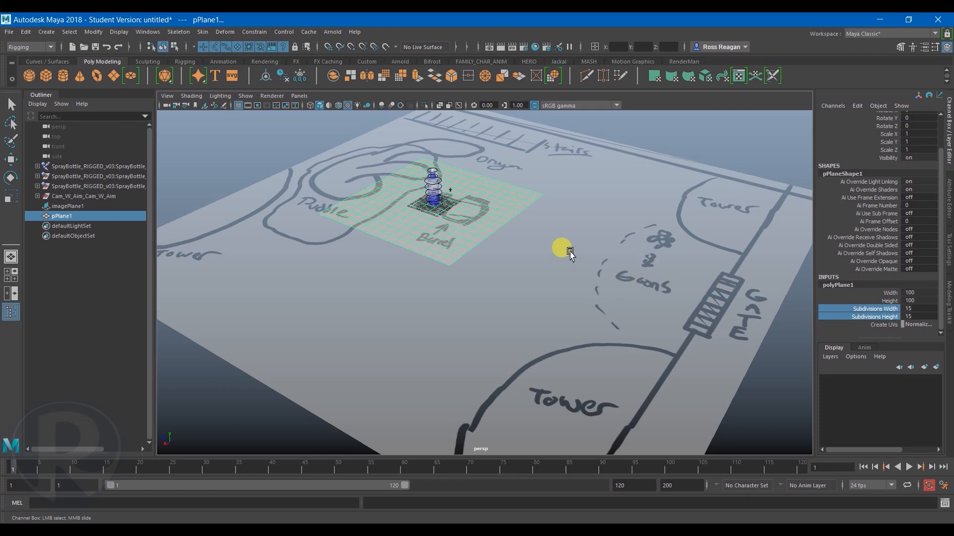
pyautogui.press('r')
pyautogui.moveTo(433, 204); pyautogui.dragTo(682, 244)
pyautogui.press('w')
pyautogui.moveTo(398, 196); pyautogui.dragTo(404, 252)
pyautogui.press('r')
pyautogui.moveTo(471, 238); pyautogui.dragTo(578, 274)
pyautogui.press('w')
pyautogui.press('q')
# Lower the map image plane to about Y -40.6, beneath the ground plane.
pyautogui.scroll(2, 510, 326)
pyautogui.click(58, 217)
pyautogui.press('w')
pyautogui.keyDown('alt'); pyautogui.moveTo(494, 294); pyautogui.dragTo(454, 331); pyautogui.keyUp('alt')
pyautogui.press('q')
pyautogui.click(85, 206)
pyautogui.press('w')
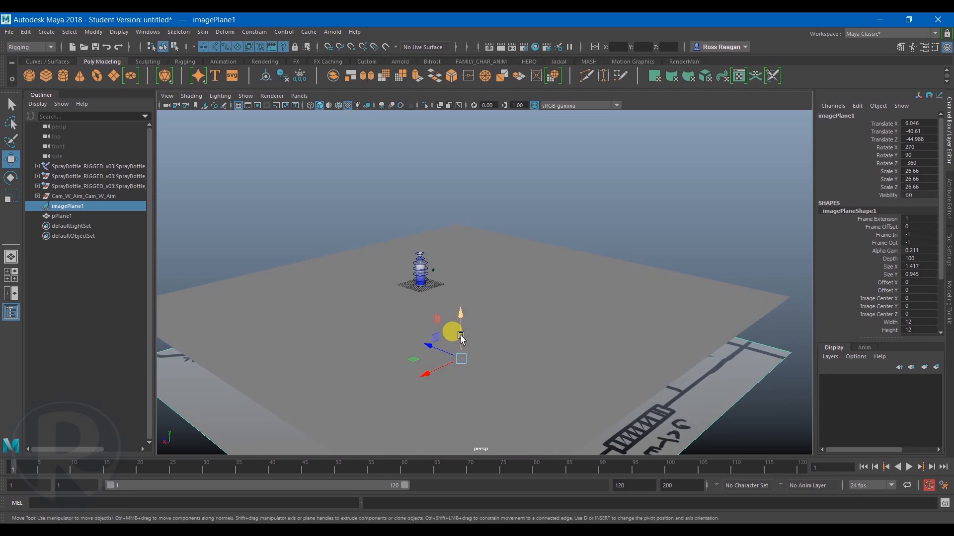
pyautogui.press('q')
# Turn on X-Ray display in the perspective view so the map shows through the ground plane, and clear the selection.
pyautogui.click(440, 106)
pyautogui.moveTo(445, 142)
pyautogui.keyDown('alt'); pyautogui.mouseDown()
pyautogui.moveTo(476, 200)
pyautogui.moveTo(455, 151)
pyautogui.mouseUp(); pyautogui.keyUp('alt')
pyautogui.click(454, 151)
pyautogui.click(440, 105)
pyautogui.click(439, 104)
pyautogui.moveTo(514, 224)
pyautogui.keyDown('alt'); pyautogui.mouseDown()
pyautogui.moveTo(584, 258)
pyautogui.moveTo(524, 291)
pyautogui.moveTo(515, 279)
pyautogui.moveTo(536, 239)
pyautogui.mouseUp(); pyautogui.keyUp('alt')
# Create a polygon cylinder for the barrel, scale it uniformly to about 14.1 and rotate it -90° in Z.
pyautogui.click(47, 32)
pyautogui.moveTo(99, 66)
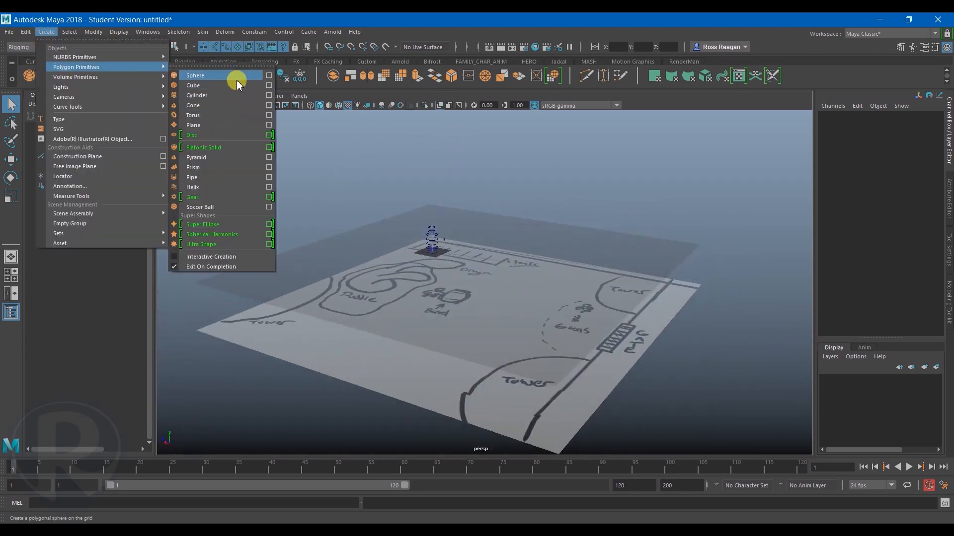
pyautogui.click(238, 96)
pyautogui.scroll(5, 524, 241)
pyautogui.press('r')
pyautogui.moveTo(375, 226); pyautogui.dragTo(417, 219)
pyautogui.press('e')
pyautogui.moveTo(356, 196); pyautogui.dragTo(420, 247)
pyautogui.press('w')
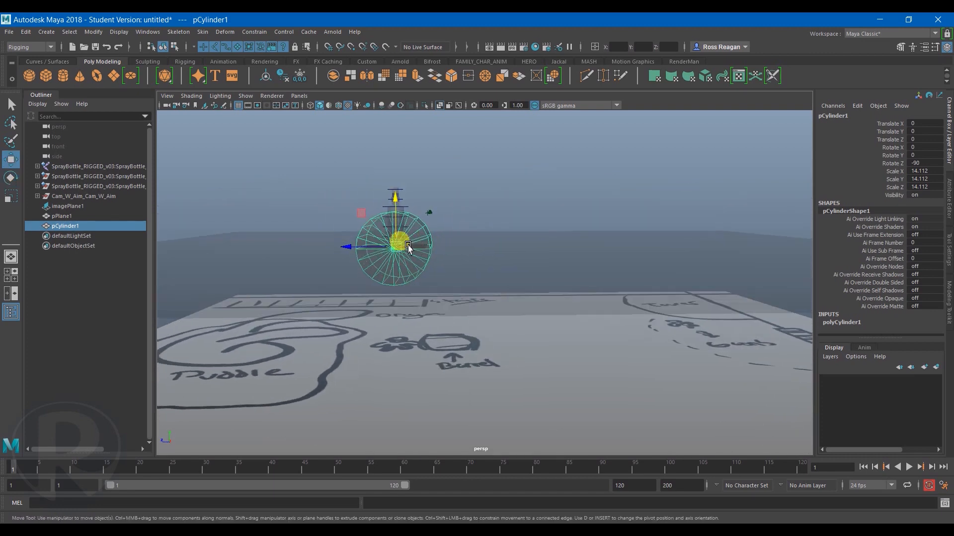
# Move the barrel cylinder next to the bottle so it rests on the ground plane, and stretch it along its length.
pyautogui.moveTo(367, 215); pyautogui.dragTo(421, 182)
pyautogui.press('r')
pyautogui.moveTo(448, 215); pyautogui.dragTo(480, 230)
pyautogui.press('w')
pyautogui.press('r')
pyautogui.press('w')
pyautogui.moveTo(429, 202)
pyautogui.keyDown('alt'); pyautogui.mouseDown()
pyautogui.moveTo(437, 104)
pyautogui.moveTo(442, 201)
pyautogui.mouseUp(); pyautogui.keyUp('alt')
# Insert three edge loops around the barrel cylinder, spaced along its length.
pyautogui.press('q')
pyautogui.keyDown('shift'); pyautogui.moveTo(467, 204); pyautogui.dragTo(410, 216, button='right'); pyautogui.keyUp('shift')
pyautogui.keyDown('alt'); pyautogui.moveTo(442, 253); pyautogui.dragTo(386, 241); pyautogui.keyUp('alt')
pyautogui.moveTo(421, 212); pyautogui.dragTo(462, 226)
pyautogui.press('w')
pyautogui.press('q')
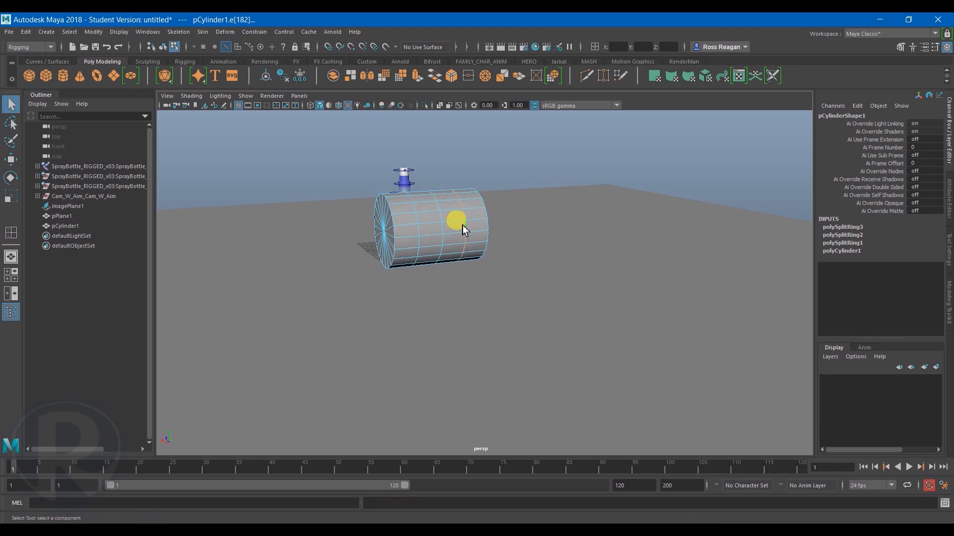
# Select the barrel's inner edge loops and scale them outward to give it a bulging profile.
pyautogui.keyDown('shift'); pyautogui.doubleClick(417, 221); pyautogui.keyUp('shift')
pyautogui.press('r')
pyautogui.moveTo(386, 232)
pyautogui.mouseDown()
pyautogui.moveTo(351, 237)
pyautogui.moveTo(447, 213)
pyautogui.moveTo(498, 164)
pyautogui.moveTo(404, 217)
pyautogui.moveTo(371, 224)
pyautogui.moveTo(377, 218)
pyautogui.mouseUp()
pyautogui.press('q')
# Select the barrel's vertices to refine the shape of its ends, and return to object mode.
pyautogui.rightClick(499, 171)
pyautogui.click(453, 169)
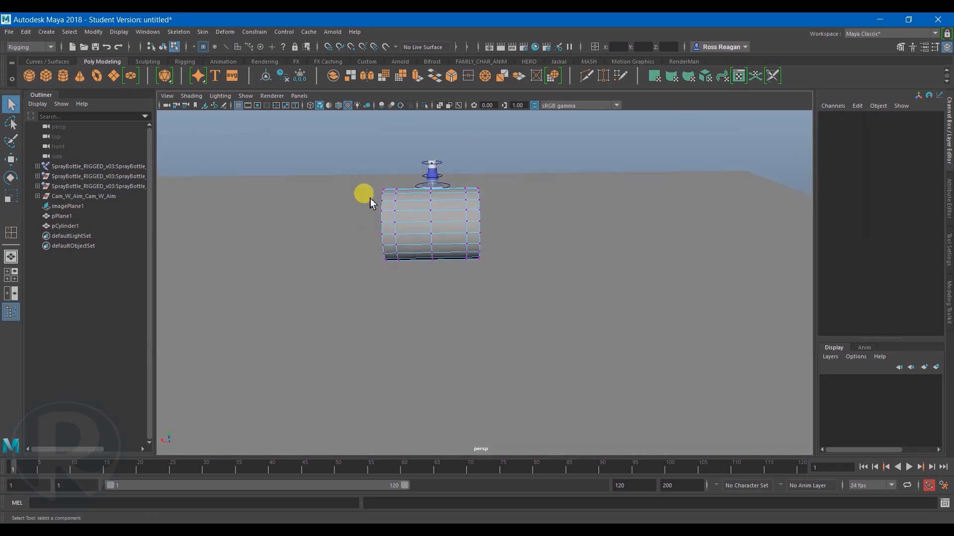
pyautogui.moveTo(379, 286); pyautogui.dragTo(379, 286)
pyautogui.moveTo(540, 305)
pyautogui.keyDown('alt'); pyautogui.mouseDown()
pyautogui.moveTo(342, 291)
pyautogui.moveTo(511, 273)
pyautogui.moveTo(490, 279)
pyautogui.moveTo(419, 227)
pyautogui.moveTo(398, 227)
pyautogui.moveTo(380, 242)
pyautogui.moveTo(417, 268)
pyautogui.moveTo(394, 265)
pyautogui.mouseUp(); pyautogui.keyUp('alt')
pyautogui.press('r')
pyautogui.press('q')
pyautogui.keyDown('alt'); pyautogui.moveTo(445, 219); pyautogui.dragTo(495, 195); pyautogui.keyUp('alt')
pyautogui.moveTo(504, 159); pyautogui.dragTo(542, 150, button='right')
pyautogui.click(543, 164)
# Create a polygon cube for the gate and move it to about Z -185.2 at the ground plane's edge.
pyautogui.moveTo(543, 164)
pyautogui.keyDown('alt'); pyautogui.mouseDown()
pyautogui.moveTo(517, 249)
pyautogui.moveTo(558, 243)
pyautogui.moveTo(490, 276)
pyautogui.moveTo(553, 305)
pyautogui.moveTo(366, 293)
pyautogui.mouseUp(); pyautogui.keyUp('alt')
pyautogui.click(366, 292)
pyautogui.moveTo(442, 323)
pyautogui.keyDown('alt'); pyautogui.mouseDown()
pyautogui.moveTo(377, 271)
pyautogui.moveTo(445, 323)
pyautogui.moveTo(515, 324)
pyautogui.mouseUp(); pyautogui.keyUp('alt')
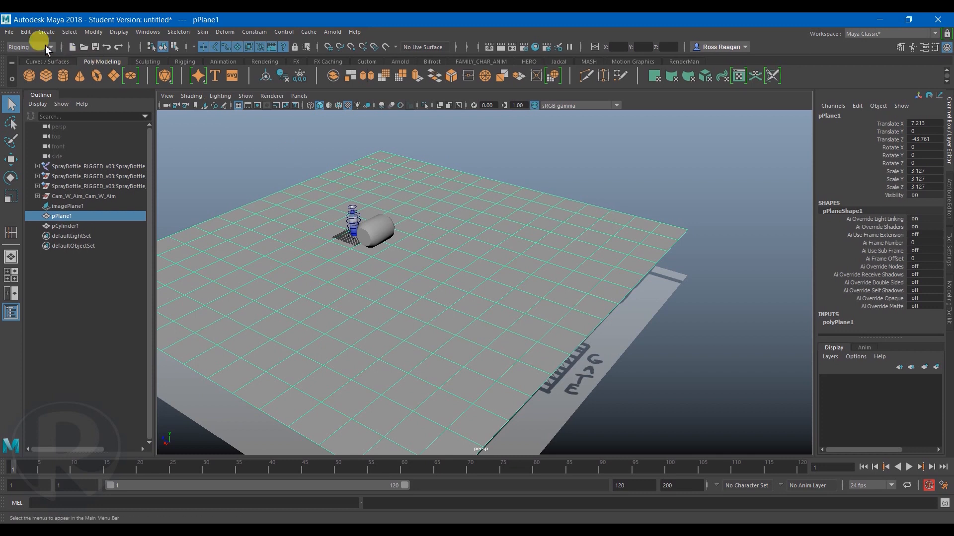
pyautogui.click(46, 31)
pyautogui.moveTo(76, 69)
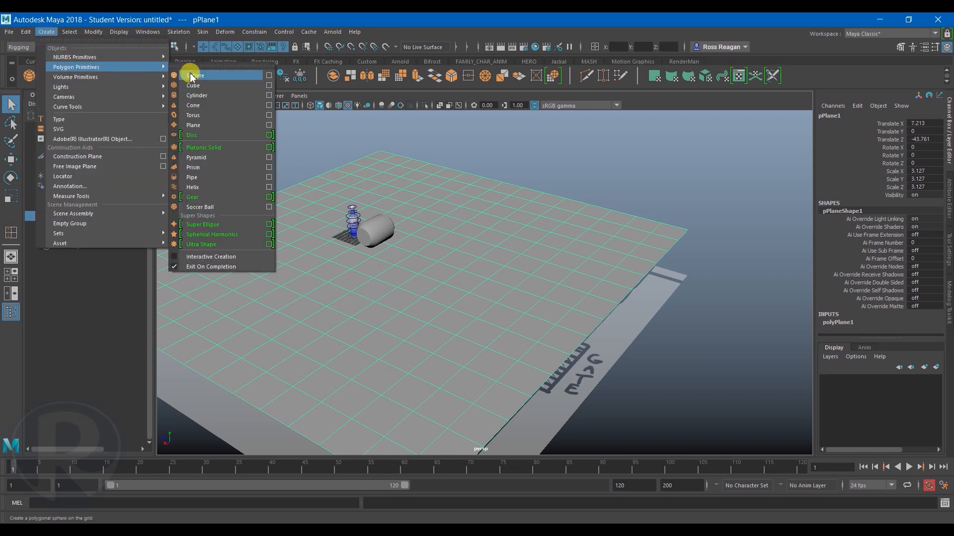
pyautogui.click(209, 86)
pyautogui.press('w')
pyautogui.keyDown('alt'); pyautogui.moveTo(516, 267); pyautogui.dragTo(462, 293); pyautogui.keyUp('alt')
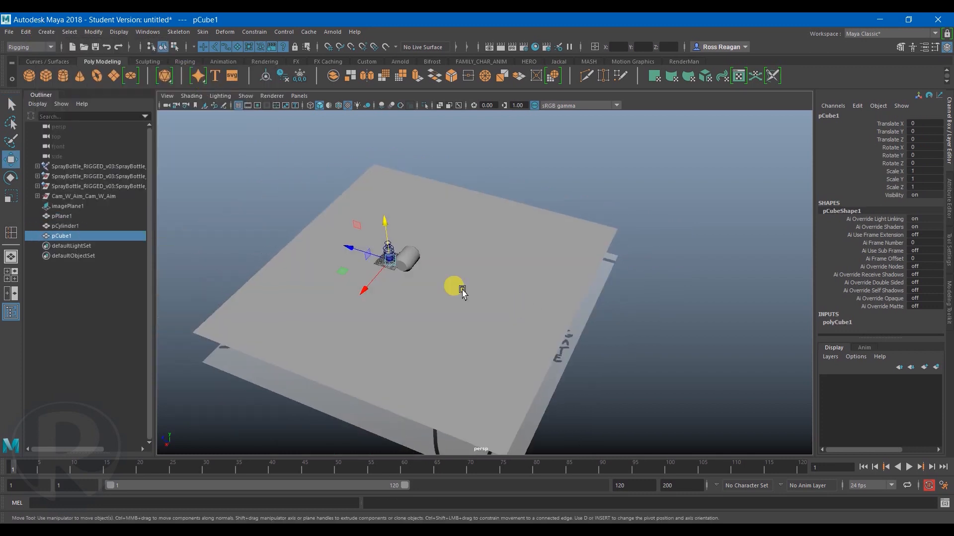
pyautogui.moveTo(349, 251); pyautogui.dragTo(512, 304)
pyautogui.press('r')
pyautogui.keyDown('alt'); pyautogui.moveTo(553, 340); pyautogui.dragTo(475, 302); pyautogui.keyUp('alt')
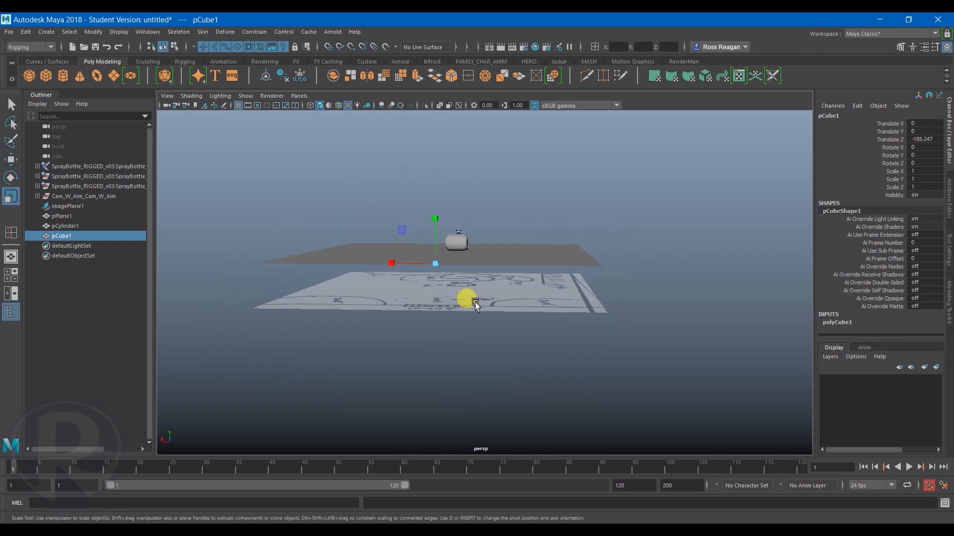
# Scale the gate cube to about 85.6 × 113 × 12.4 and position it at about Y 35.2, Z -188.2.
pyautogui.moveTo(412, 242); pyautogui.dragTo(519, 265)
pyautogui.press('w')
pyautogui.moveTo(436, 218); pyautogui.dragTo(550, 315)
pyautogui.press('r')
pyautogui.press('w')
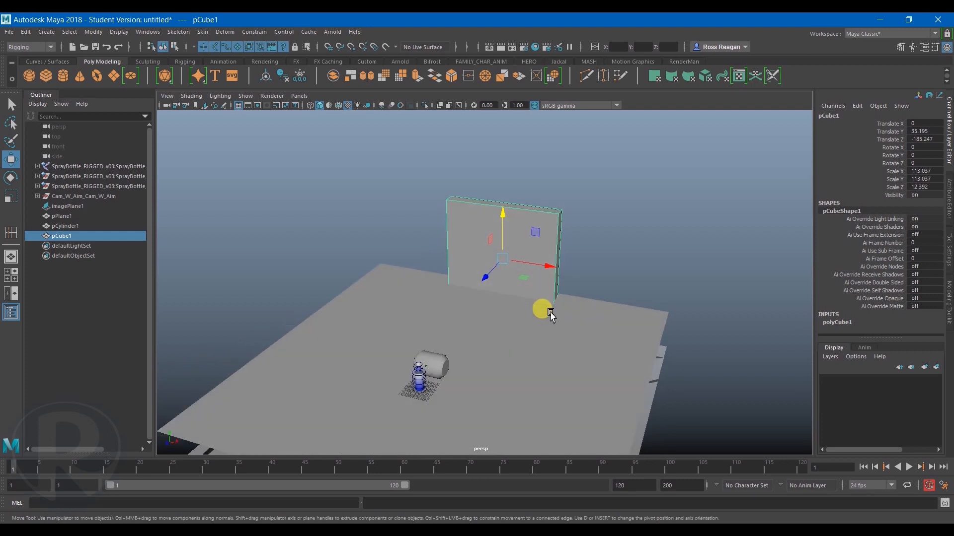
pyautogui.press('r')
pyautogui.moveTo(544, 271); pyautogui.dragTo(534, 326)
pyautogui.press('w')
pyautogui.press('q')
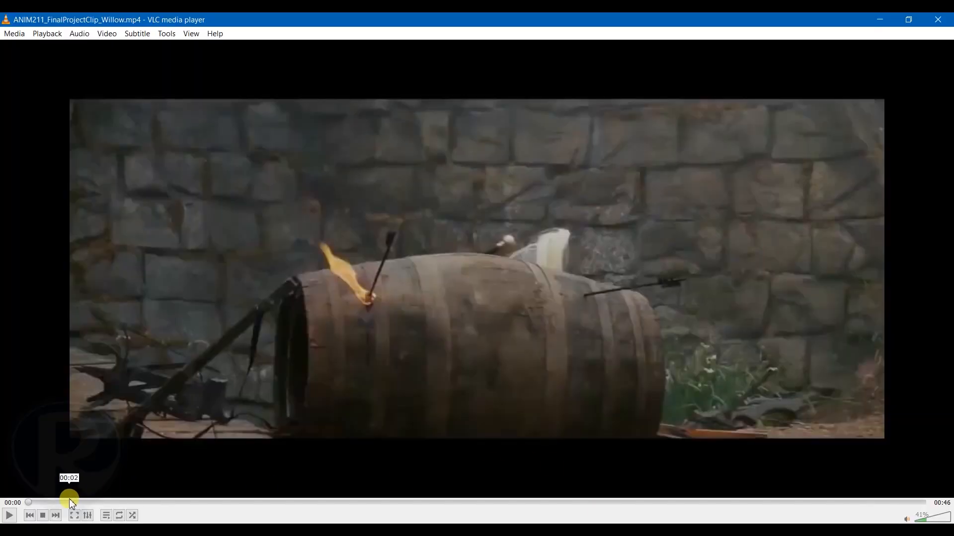
# Switch to VLC, scrub the opening seconds of ANIM211_FinalProjectClip_Willow.mp4 to examine the gate's arch, and return to Maya.
pyautogui.moveTo(69, 502)
pyautogui.mouseDown()
pyautogui.moveTo(43, 507)
pyautogui.moveTo(75, 509)
pyautogui.mouseUp()
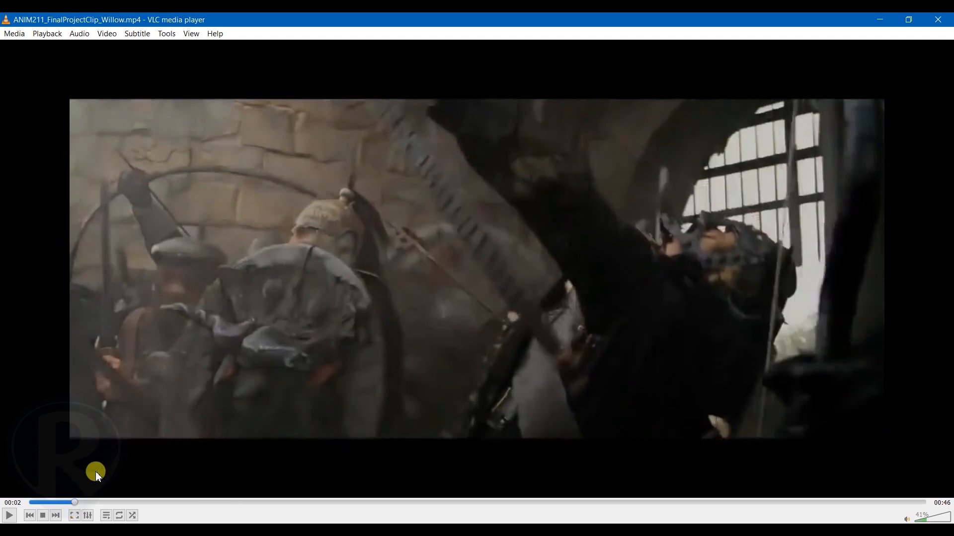
pyautogui.moveTo(74, 503)
pyautogui.mouseDown()
pyautogui.moveTo(132, 518)
pyautogui.moveTo(219, 513)
pyautogui.moveTo(71, 502)
pyautogui.mouseUp()
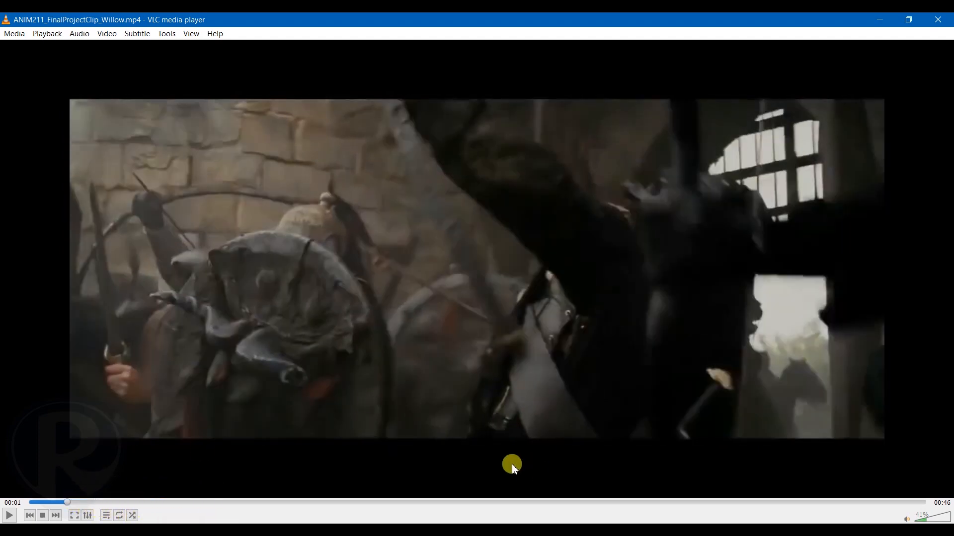
pyautogui.click(666, 490)
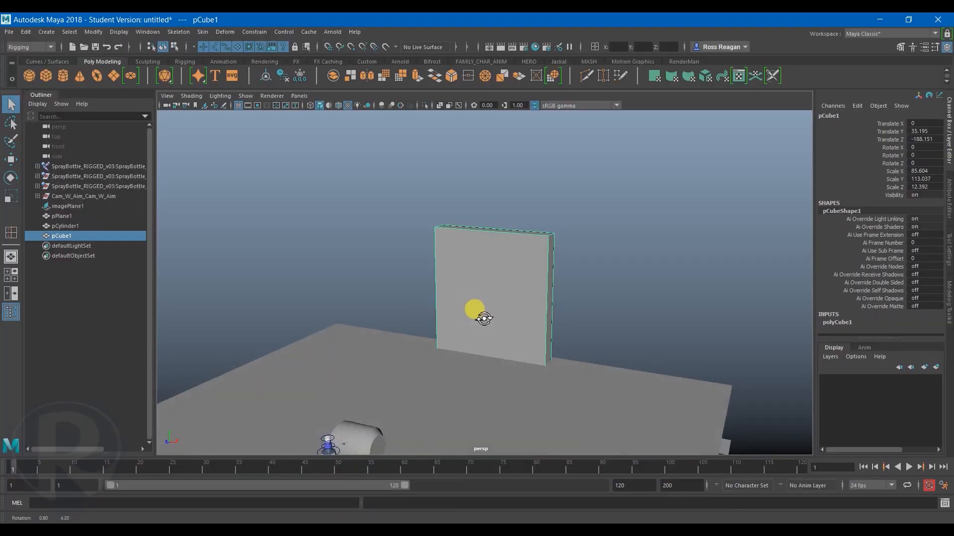
# Insert three vertical and two horizontal edge loops across the gate slab.
pyautogui.keyDown('alt'); pyautogui.moveTo(482, 251); pyautogui.dragTo(510, 249); pyautogui.keyUp('alt')
pyautogui.keyDown('shift'); pyautogui.moveTo(509, 235); pyautogui.dragTo(447, 247, button='right'); pyautogui.keyUp('shift')
pyautogui.moveTo(498, 207); pyautogui.dragTo(500, 205)
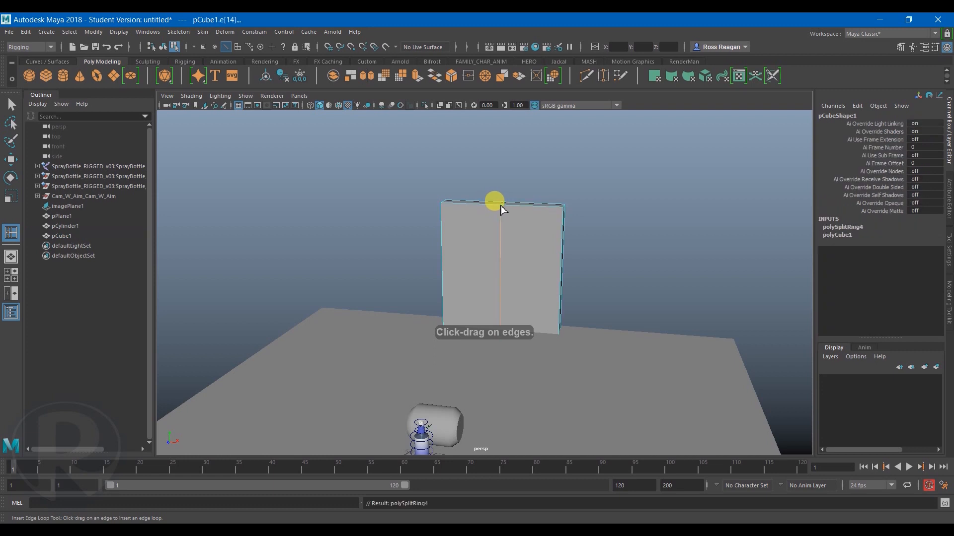
pyautogui.moveTo(500, 252); pyautogui.dragTo(498, 284)
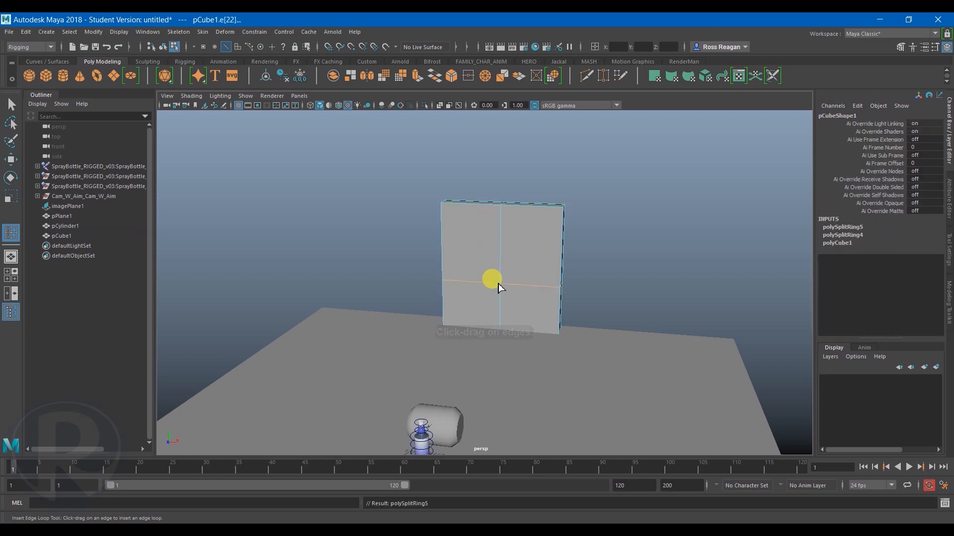
pyautogui.moveTo(501, 243); pyautogui.dragTo(502, 244)
pyautogui.press('w')
pyautogui.press('q')
# Select the faces in the gate's lower middle and delete them to cut the doorway opening.
pyautogui.moveTo(531, 223); pyautogui.dragTo(492, 278, button='right')
pyautogui.click(531, 246)
pyautogui.click(471, 241)
pyautogui.press('q')
pyautogui.keyDown('alt'); pyautogui.moveTo(492, 279); pyautogui.dragTo(464, 270); pyautogui.keyUp('alt')
pyautogui.click(517, 294)
pyautogui.press('Delete')
# Raise the vertices at the top centre of the doorway to form a peaked arch.
pyautogui.moveTo(483, 227); pyautogui.dragTo(437, 227, button='right')
pyautogui.moveTo(489, 226); pyautogui.dragTo(509, 262)
pyautogui.press('w')
pyautogui.moveTo(500, 214); pyautogui.dragTo(482, 249)
pyautogui.press('q')
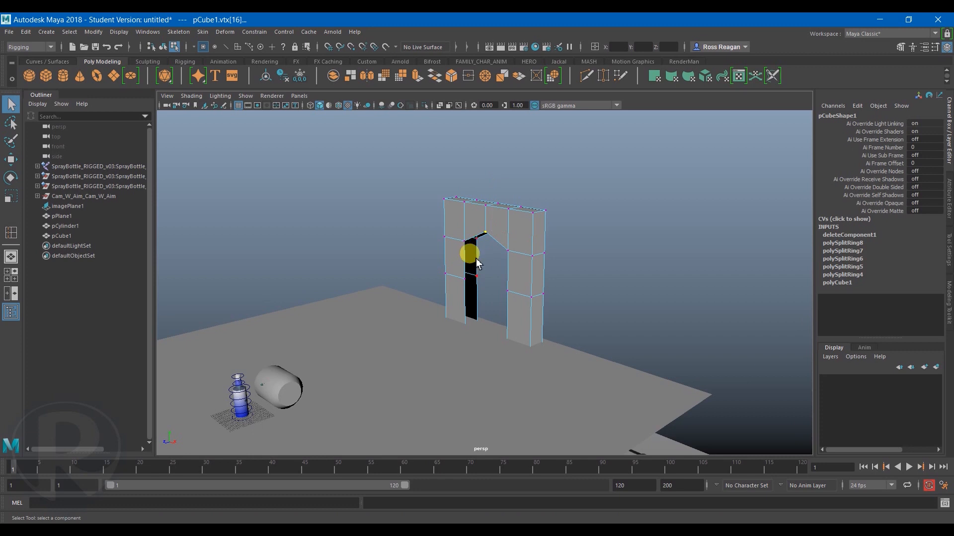
# Select the doorway's open front and back border edges and bridge them to close the gate's inner walls.
pyautogui.keyDown('alt'); pyautogui.moveTo(464, 306); pyautogui.dragTo(464, 268); pyautogui.keyUp('alt')
pyautogui.moveTo(464, 268); pyautogui.dragTo(464, 236, button='right')
pyautogui.click(466, 273)
pyautogui.click(484, 244)
pyautogui.moveTo(484, 244)
pyautogui.keyDown('alt'); pyautogui.mouseDown()
pyautogui.moveTo(517, 242)
pyautogui.moveTo(491, 252)
pyautogui.moveTo(518, 239)
pyautogui.moveTo(539, 262)
pyautogui.mouseUp(); pyautogui.keyUp('alt')
pyautogui.keyDown('shift'); pyautogui.rightClick(488, 251); pyautogui.keyUp('shift')
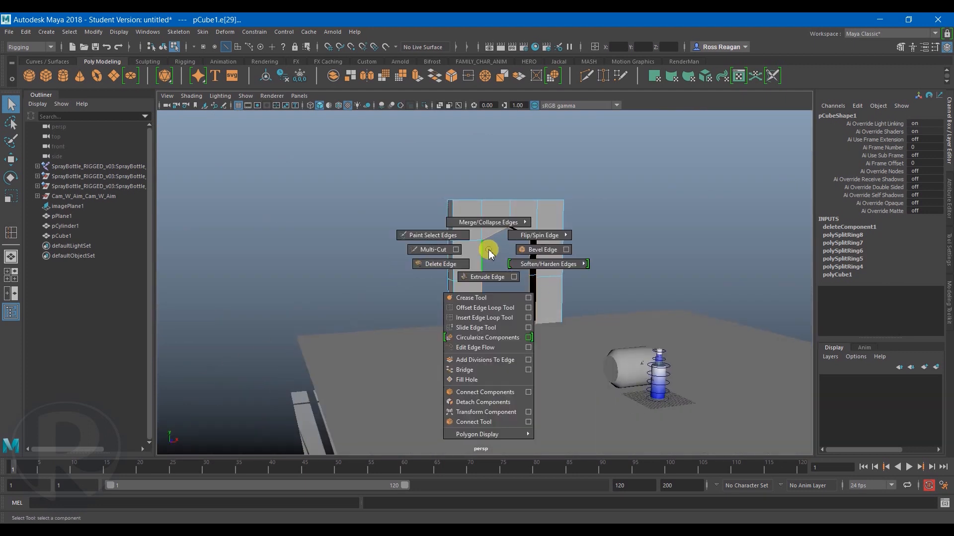
pyautogui.click(497, 370)
pyautogui.moveTo(505, 304)
pyautogui.keyDown('alt'); pyautogui.mouseDown()
pyautogui.moveTo(521, 285)
pyautogui.moveTo(494, 298)
pyautogui.moveTo(488, 287)
pyautogui.moveTo(501, 322)
pyautogui.mouseUp(); pyautogui.keyUp('alt')
# Delete the leftover faces on the gate's underside across the doorway, and return to object mode.
pyautogui.press('1')
pyautogui.moveTo(226, 331); pyautogui.dragTo(219, 334, button='right')
pyautogui.click(503, 340)
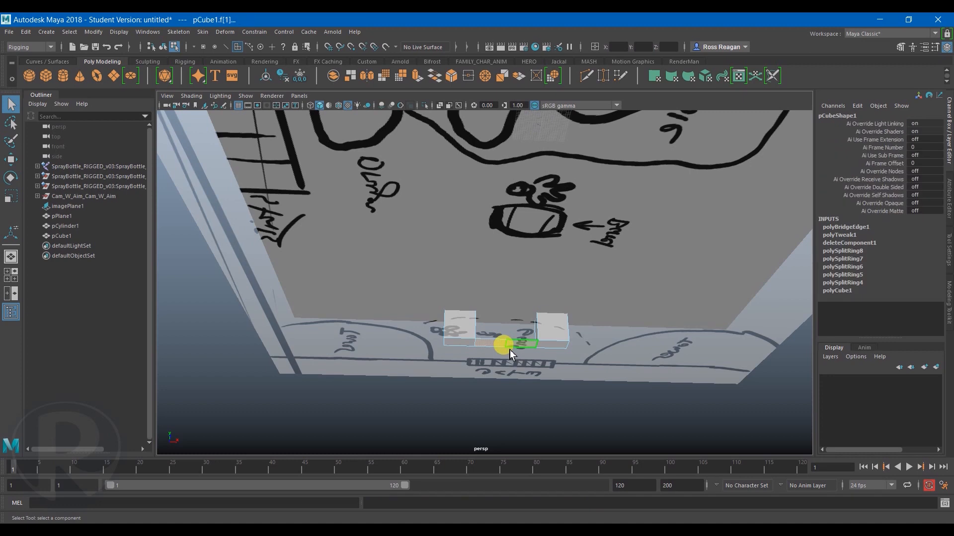
pyautogui.press('3')
pyautogui.moveTo(500, 345)
pyautogui.keyDown('alt'); pyautogui.mouseDown()
pyautogui.moveTo(452, 352)
pyautogui.moveTo(505, 372)
pyautogui.mouseUp(); pyautogui.keyUp('alt')
pyautogui.press('1')
pyautogui.press('F11')
pyautogui.click(517, 226)
pyautogui.press('F8')
pyautogui.keyDown('alt'); pyautogui.moveTo(543, 219); pyautogui.dragTo(526, 287); pyautogui.keyUp('alt')
pyautogui.click(652, 275)
pyautogui.click(564, 276)
pyautogui.press('r')
pyautogui.press('q')
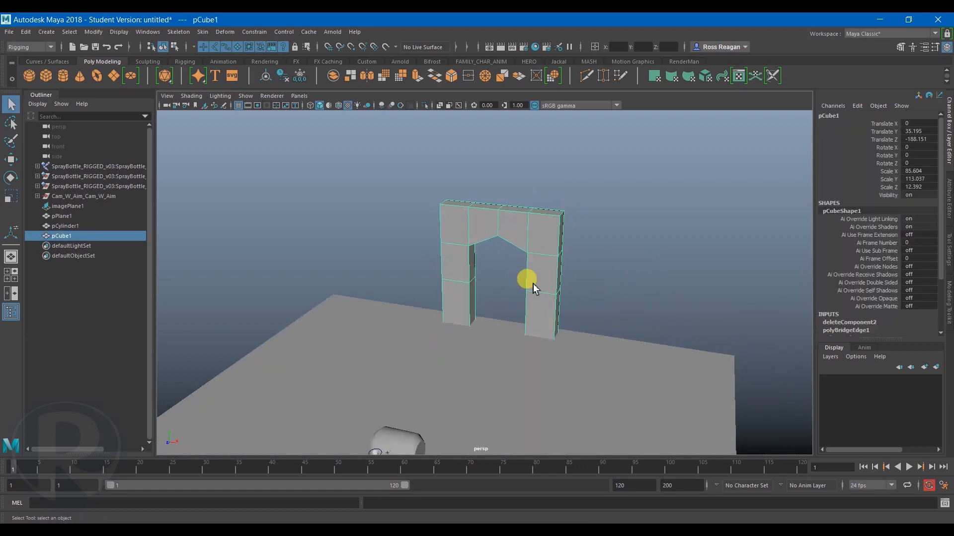
# Create a polygon cylinder for a tower and scale it uniformly to about 79.2.
pyautogui.click(624, 242)
pyautogui.click(47, 32)
pyautogui.moveTo(57, 68)
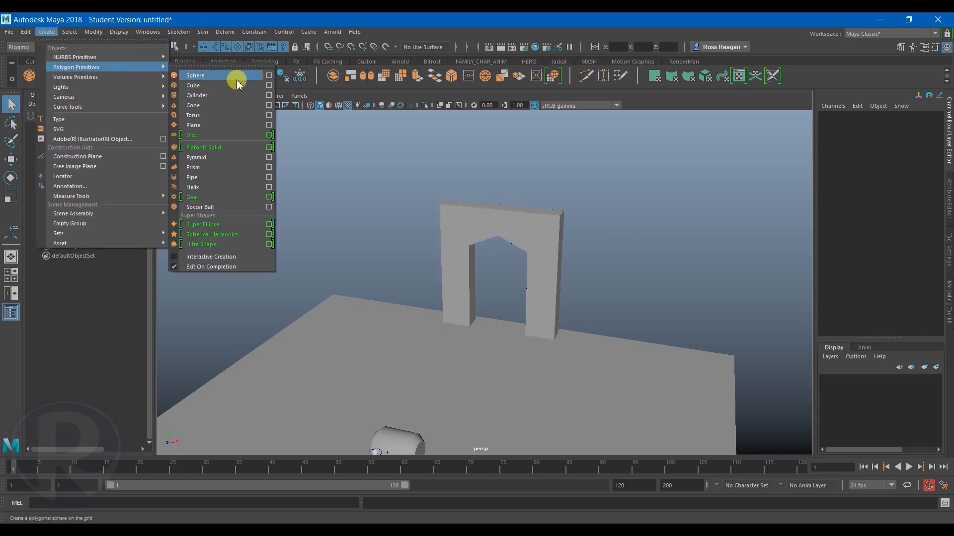
pyautogui.click(234, 95)
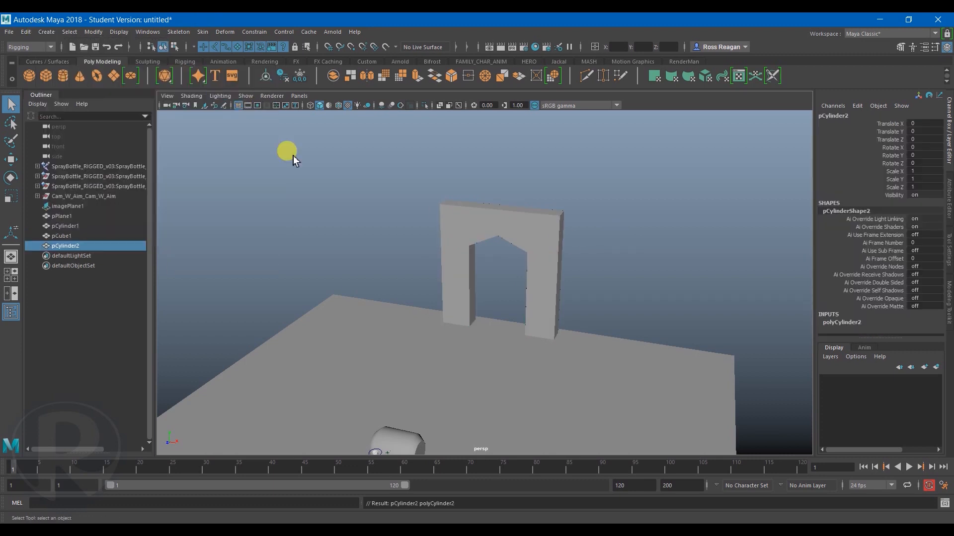
pyautogui.scroll(-5, 457, 323)
pyautogui.press('r')
pyautogui.moveTo(379, 314); pyautogui.dragTo(433, 291)
# Move the tower cylinder beside the gate, to about X -120.6, Y 11.8, Z -177.8.
pyautogui.press('w')
pyautogui.press('r')
pyautogui.press('w')
pyautogui.moveTo(425, 255); pyautogui.dragTo(486, 273)
pyautogui.moveTo(449, 309); pyautogui.dragTo(398, 275)
# Duplicate the tower to the gate's other side at about X 117.7, and duplicate that one to the opposite corner at about Z 173.3.
pyautogui.hotkey('ctrl', 'd')
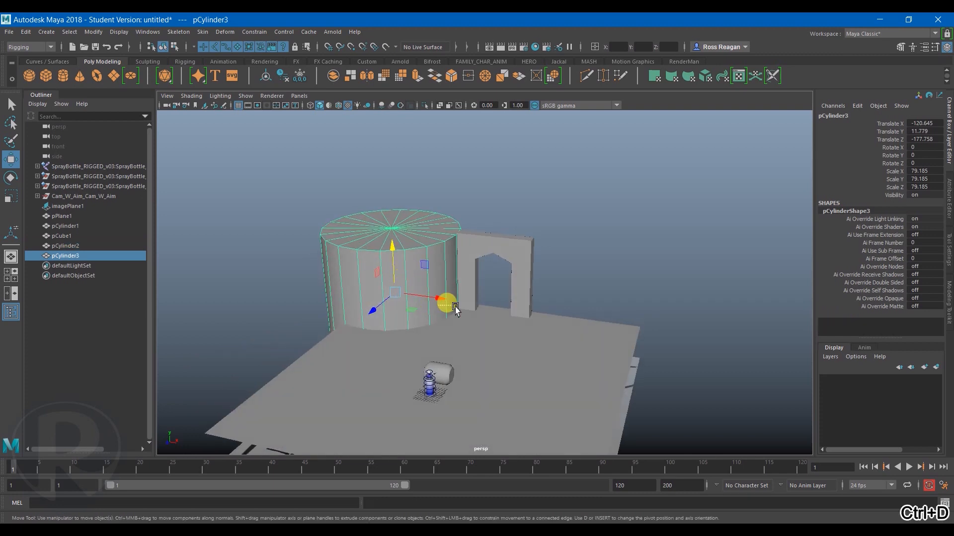
pyautogui.moveTo(437, 301); pyautogui.dragTo(517, 366)
pyautogui.hotkey('ctrl', 'd')
pyautogui.keyDown('alt'); pyautogui.moveTo(416, 354); pyautogui.dragTo(546, 375); pyautogui.keyUp('alt')
pyautogui.moveTo(505, 405); pyautogui.dragTo(318, 307)
# Stretch the third tower's Y scale to about 140, adjust its position at the far corner, and deselect it.
pyautogui.press('r')
pyautogui.moveTo(284, 245); pyautogui.dragTo(274, 209)
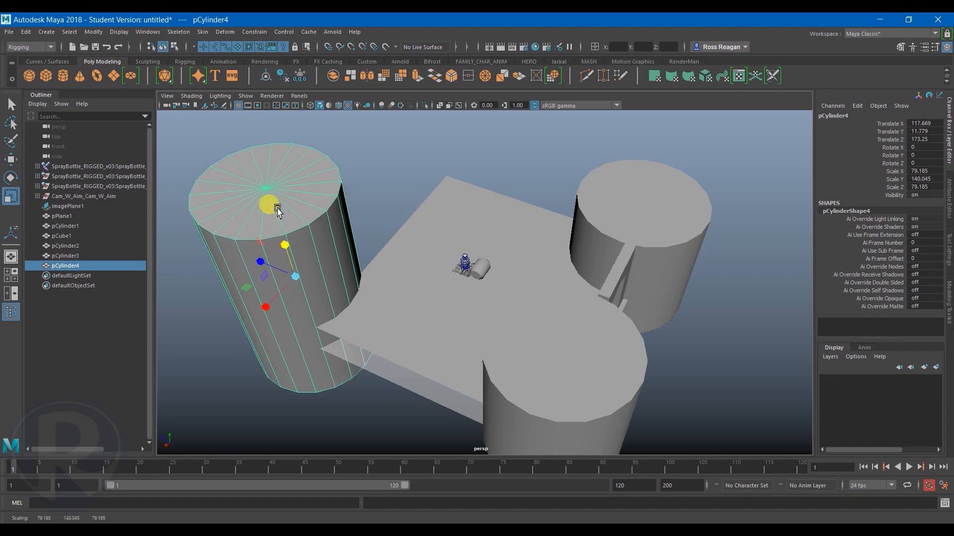
pyautogui.press('w')
pyautogui.keyDown('alt'); pyautogui.moveTo(377, 293); pyautogui.dragTo(316, 227); pyautogui.keyUp('alt')
pyautogui.moveTo(365, 256); pyautogui.dragTo(385, 230)
pyautogui.keyDown('alt'); pyautogui.moveTo(477, 232); pyautogui.dragTo(507, 283); pyautogui.keyUp('alt')
pyautogui.press('q')
pyautogui.click(542, 203)
pyautogui.keyDown('alt'); pyautogui.moveTo(541, 234); pyautogui.dragTo(580, 209); pyautogui.keyUp('alt')
pyautogui.keyDown('alt'); pyautogui.moveTo(434, 200); pyautogui.dragTo(415, 221); pyautogui.keyUp('alt')
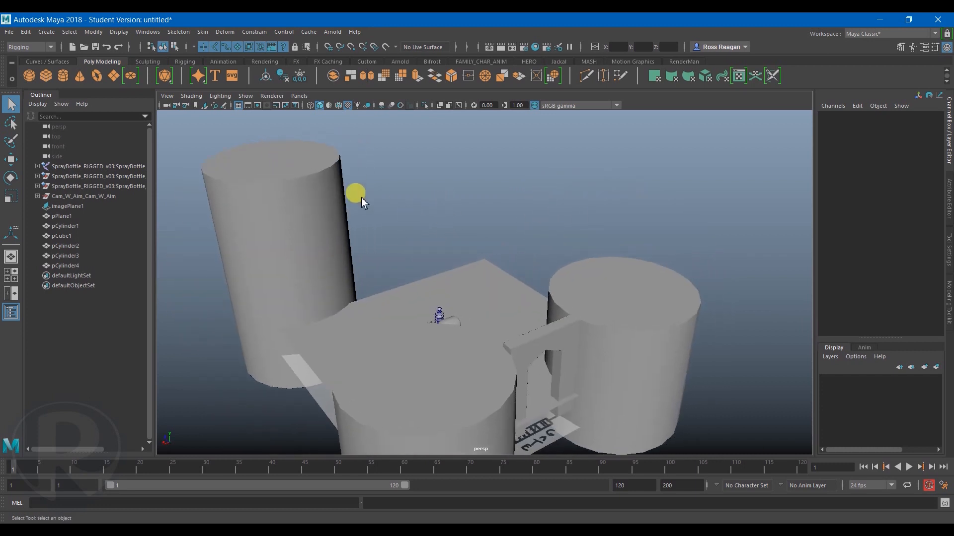
# Create a polygon disc and scale it uniformly to about 51.2.
pyautogui.click(52, 31)
pyautogui.moveTo(55, 68)
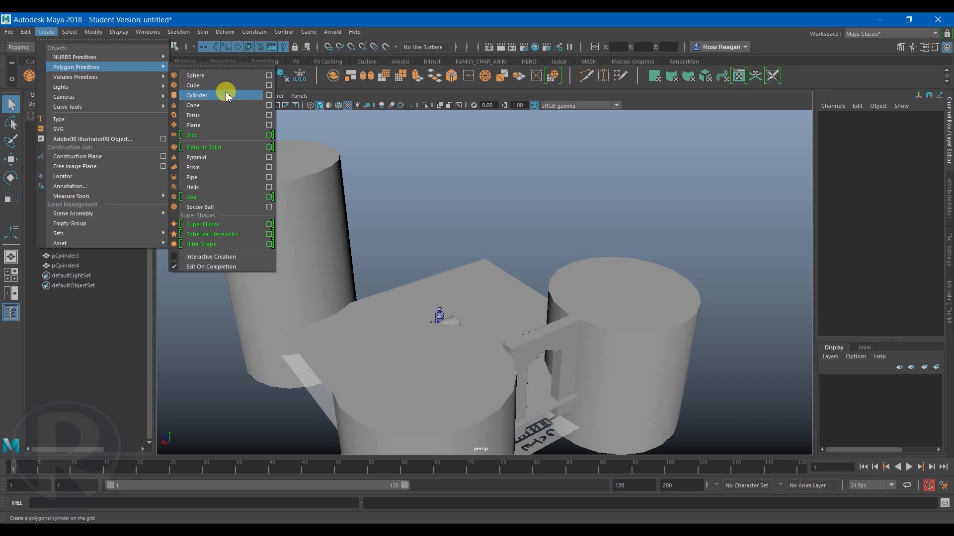
pyautogui.click(216, 133)
pyautogui.keyDown('alt'); pyautogui.moveTo(426, 299); pyautogui.dragTo(428, 375, button='right'); pyautogui.keyUp('alt')
pyautogui.press('w')
pyautogui.keyDown('alt'); pyautogui.moveTo(428, 375); pyautogui.dragTo(423, 390); pyautogui.keyUp('alt')
pyautogui.keyDown('alt'); pyautogui.moveTo(423, 390); pyautogui.dragTo(520, 351, button='middle'); pyautogui.keyUp('alt')
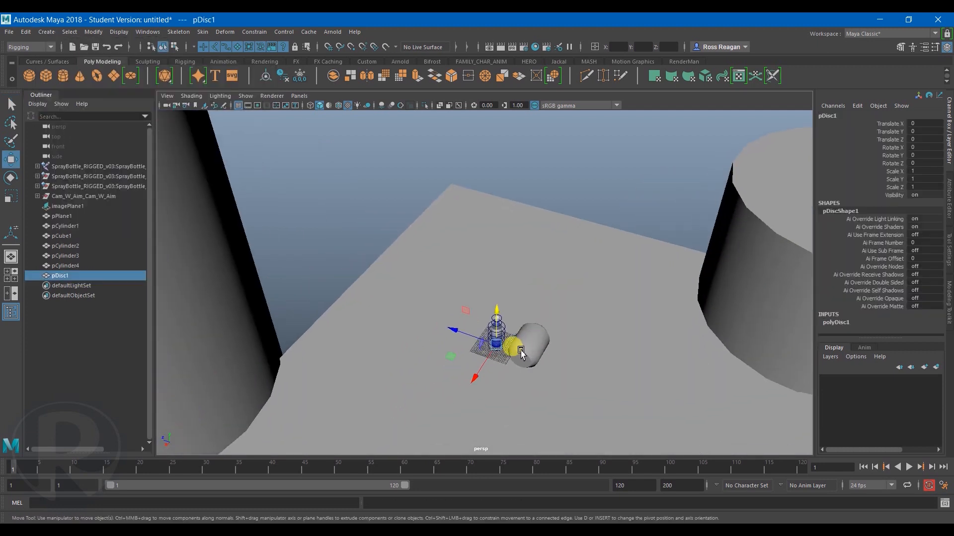
pyautogui.press('r')
pyautogui.moveTo(498, 344); pyautogui.dragTo(566, 344)
# Move the disc across the ground beside the bottle, to about X 35.2, Z 61.9.
pyautogui.press('w')
pyautogui.keyDown('alt'); pyautogui.moveTo(479, 323); pyautogui.dragTo(445, 368); pyautogui.keyUp('alt')
pyautogui.moveTo(446, 317); pyautogui.dragTo(422, 289)
pyautogui.press('r')
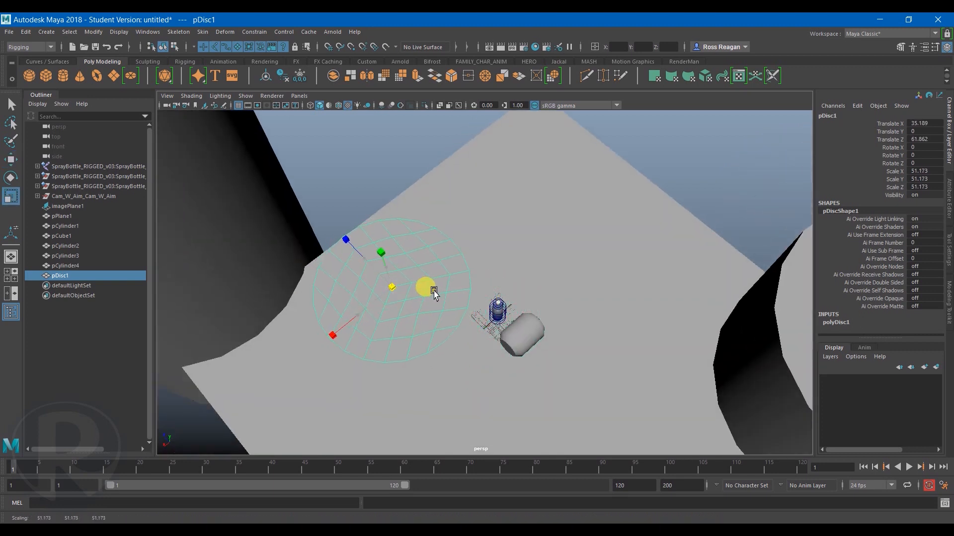
pyautogui.moveTo(367, 263); pyautogui.dragTo(364, 263)
# Enable soft selection with a wide falloff on the disc's vertices and pull its far rim outward.
pyautogui.press('q')
pyautogui.moveTo(360, 163); pyautogui.dragTo(328, 160, button='right')
pyautogui.moveTo(366, 218); pyautogui.dragTo(393, 241)
pyautogui.press('b')
pyautogui.moveTo(391, 240); pyautogui.dragTo(458, 242, button='middle')
pyautogui.press('w')
pyautogui.moveTo(339, 235); pyautogui.dragTo(329, 224)
# Pull individual rim vertices around the disc with soft selection to bend it into an irregular, elongated outline.
pyautogui.press('q')
pyautogui.click(498, 237)
pyautogui.press('w')
pyautogui.moveTo(434, 243); pyautogui.dragTo(439, 244)
pyautogui.press('q')
pyautogui.click(433, 329)
pyautogui.press('w')
pyautogui.moveTo(385, 305); pyautogui.dragTo(378, 297)
pyautogui.moveTo(392, 384); pyautogui.dragTo(393, 385)
pyautogui.press('w')
pyautogui.moveTo(307, 364); pyautogui.dragTo(318, 377)
# Refine the disc's inner curve and far end by shifting groups of vertices with soft selection.
pyautogui.press('q')
pyautogui.moveTo(396, 309); pyautogui.dragTo(442, 347)
pyautogui.press('w')
pyautogui.moveTo(365, 328); pyautogui.dragTo(374, 337)
pyautogui.press('q')
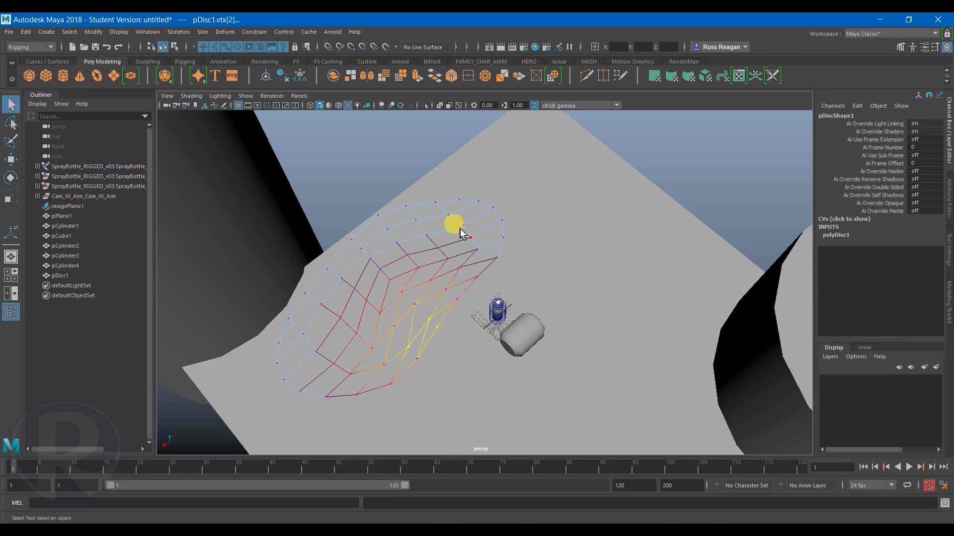
pyautogui.moveTo(490, 213); pyautogui.dragTo(497, 216)
pyautogui.press('w')
pyautogui.moveTo(429, 198); pyautogui.dragTo(422, 191)
pyautogui.press('q')
pyautogui.moveTo(466, 228); pyautogui.dragTo(506, 263)
pyautogui.press('w')
pyautogui.keyDown('alt'); pyautogui.moveTo(444, 254); pyautogui.dragTo(410, 293); pyautogui.keyUp('alt')
# Extrude all of the disc's faces upward into a thin raised slab, return to object mode and deselect it.
pyautogui.press('F8')
pyautogui.press('q')
pyautogui.keyDown('shift'); pyautogui.moveTo(385, 182); pyautogui.dragTo(396, 277, button='right'); pyautogui.keyUp('shift')
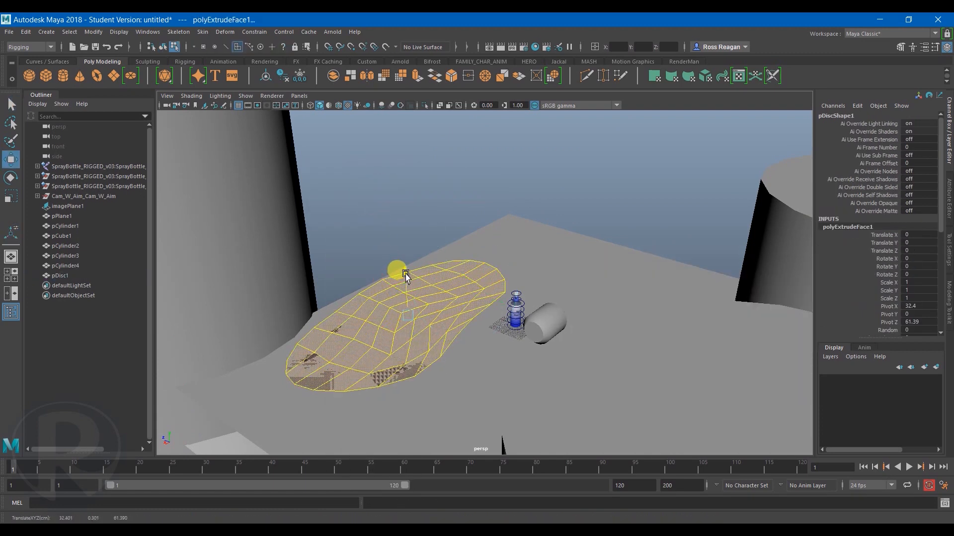
pyautogui.keyDown('alt'); pyautogui.moveTo(400, 262); pyautogui.dragTo(497, 330); pyautogui.keyUp('alt')
pyautogui.keyDown('alt'); pyautogui.moveTo(386, 292); pyautogui.dragTo(393, 304); pyautogui.keyUp('alt')
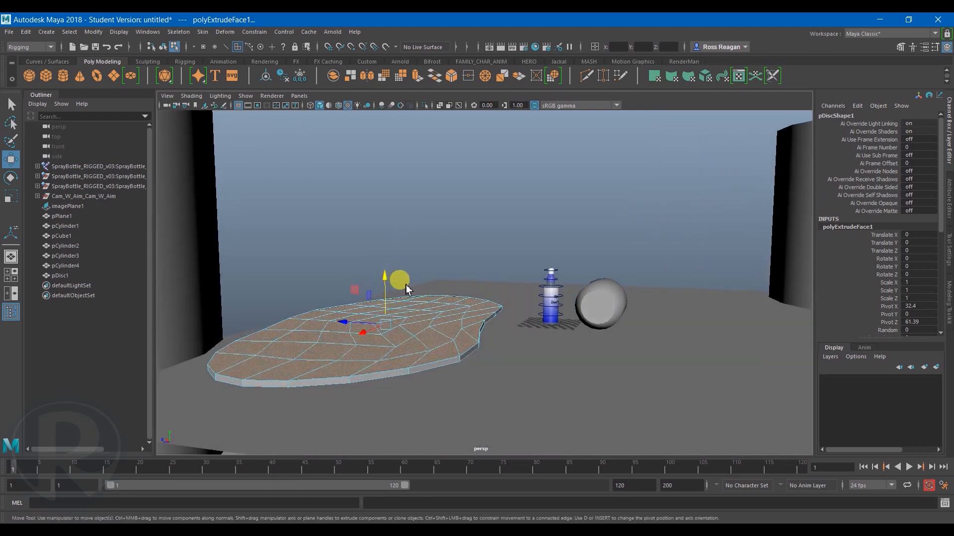
pyautogui.press('q')
pyautogui.press('3')
pyautogui.press('1')
pyautogui.moveTo(348, 227); pyautogui.dragTo(390, 211, button='right')
pyautogui.click(446, 255)
# Create a polygon cube at the origin and scale it up uniformly.
pyautogui.scroll(-4, 447, 258)
pyautogui.keyDown('alt'); pyautogui.moveTo(448, 261); pyautogui.dragTo(502, 360); pyautogui.keyUp('alt')
pyautogui.keyDown('alt'); pyautogui.moveTo(503, 359); pyautogui.dragTo(491, 326, button='right'); pyautogui.keyUp('alt')
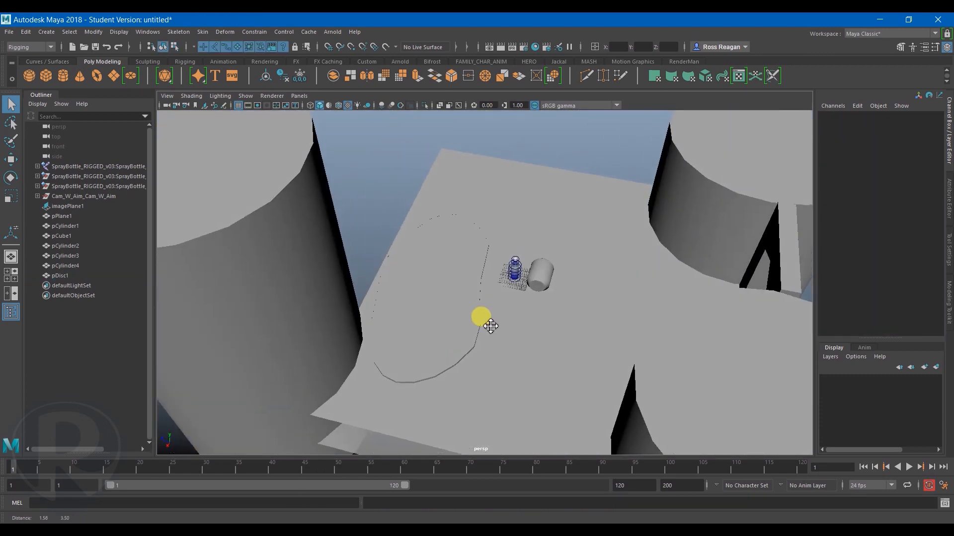
pyautogui.keyDown('alt'); pyautogui.moveTo(491, 326); pyautogui.dragTo(489, 364, button='middle'); pyautogui.keyUp('alt')
pyautogui.keyDown('alt'); pyautogui.moveTo(488, 363); pyautogui.dragTo(447, 326); pyautogui.keyUp('alt')
pyautogui.click(70, 32)
pyautogui.moveTo(47, 32)
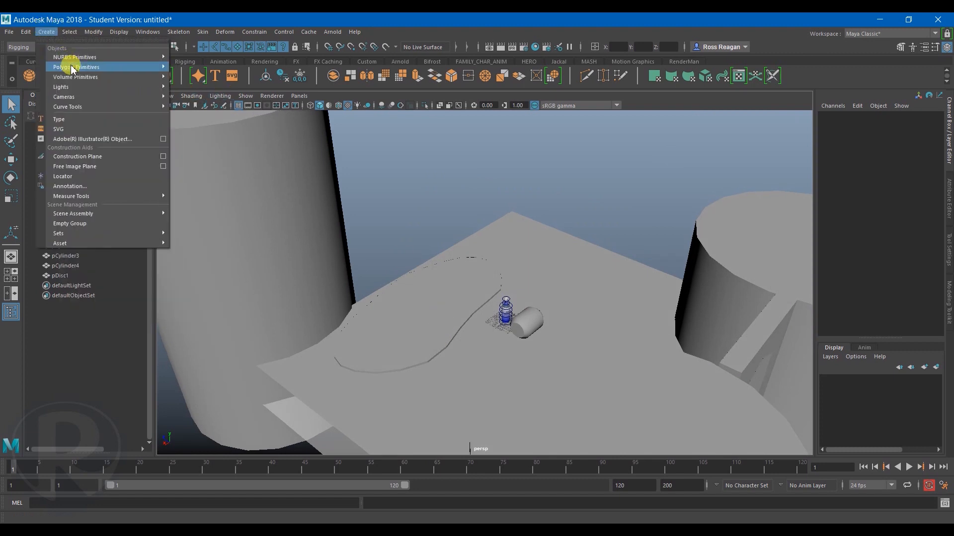
pyautogui.moveTo(74, 66)
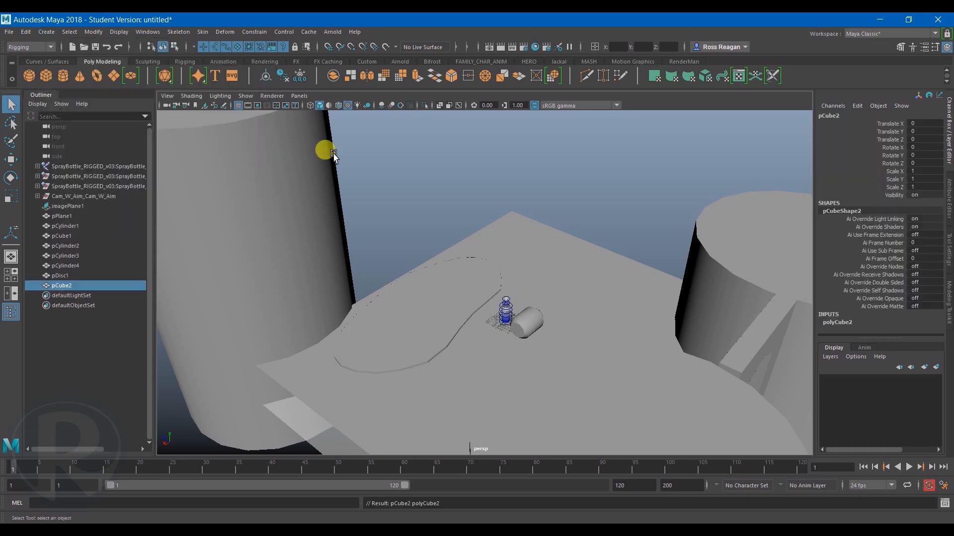
pyautogui.keyDown('alt'); pyautogui.moveTo(323, 149); pyautogui.dragTo(551, 314); pyautogui.keyUp('alt')
pyautogui.press('r')
pyautogui.moveTo(563, 282); pyautogui.dragTo(632, 288)
# Move the cube to the ground's edge on the negative X side and stretch it into a long wall block.
pyautogui.press('w')
pyautogui.moveTo(524, 266); pyautogui.dragTo(478, 280)
pyautogui.press('r')
pyautogui.click(417, 213)
pyautogui.hotkey('ctrl', 'z')
pyautogui.moveTo(418, 212); pyautogui.dragTo(402, 205)
# Select the wall block's long outer face and move it inward to thin the wall.
pyautogui.keyDown('alt'); pyautogui.moveTo(536, 264); pyautogui.dragTo(298, 253); pyautogui.keyUp('alt')
pyautogui.press('q')
pyautogui.moveTo(723, 238); pyautogui.dragTo(726, 268, button='right')
pyautogui.click(630, 369)
pyautogui.press('w')
pyautogui.keyDown('ctrl'); pyautogui.moveTo(624, 354); pyautogui.dragTo(532, 379, button='middle'); pyautogui.keyUp('ctrl')
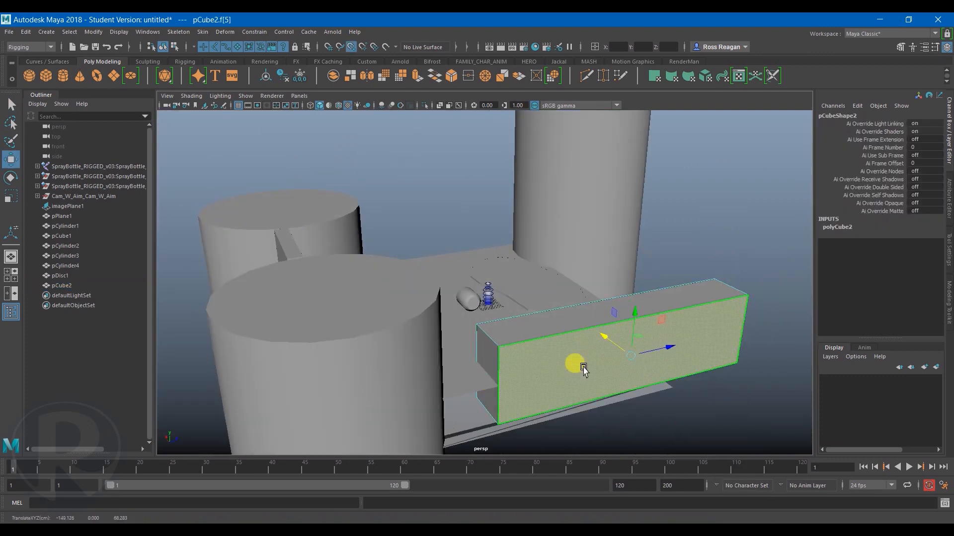
# Move the wall's end face along its length to about Z 112.6 to shorten the wall.
pyautogui.keyDown('alt'); pyautogui.moveTo(741, 347); pyautogui.dragTo(560, 320); pyautogui.keyUp('alt')
pyautogui.click(559, 326)
pyautogui.press('w')
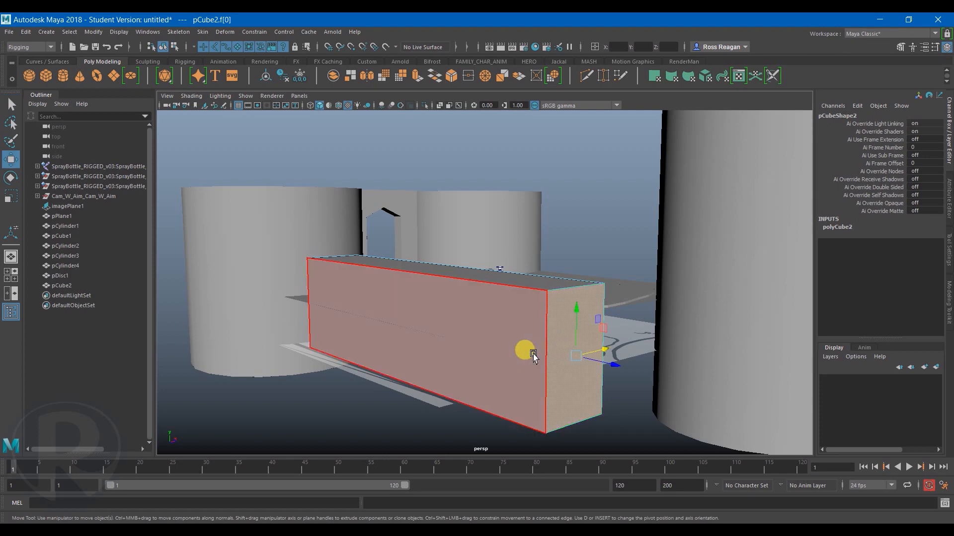
pyautogui.keyDown('ctrl'); pyautogui.moveTo(614, 363); pyautogui.dragTo(444, 353, button='middle'); pyautogui.keyUp('ctrl')
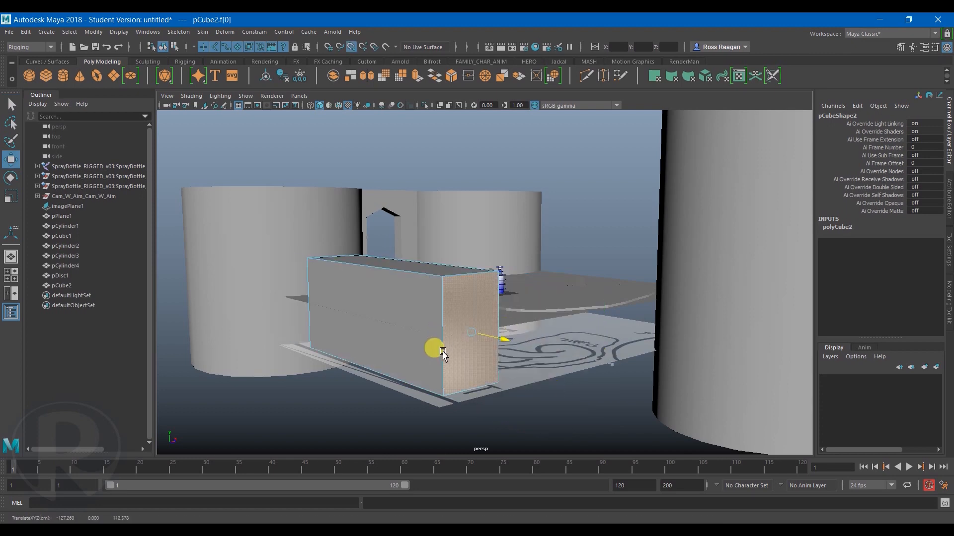
pyautogui.keyDown('alt'); pyautogui.moveTo(550, 349); pyautogui.dragTo(373, 335); pyautogui.keyUp('alt')
# Lower the top edge at one end of the wall so its top slopes down to the ground.
pyautogui.keyDown('alt'); pyautogui.moveTo(481, 249); pyautogui.dragTo(457, 283); pyautogui.keyUp('alt')
pyautogui.rightClick(455, 202)
pyautogui.moveTo(455, 201); pyautogui.dragTo(454, 174, button='right')
pyautogui.keyDown('alt'); pyautogui.moveTo(454, 177); pyautogui.dragTo(569, 236); pyautogui.keyUp('alt')
pyautogui.click(419, 204)
pyautogui.press('w')
pyautogui.scroll(-3, 439, 243)
pyautogui.press('q')
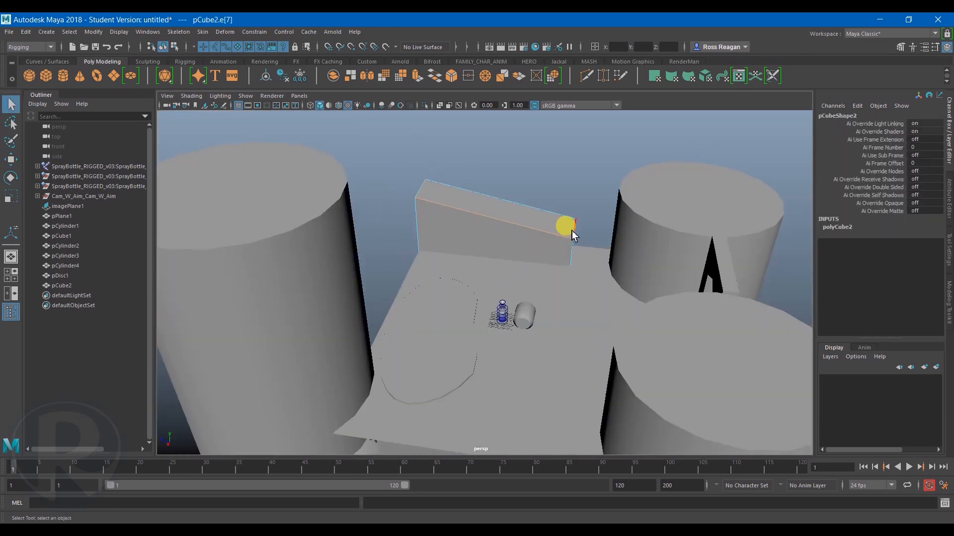
pyautogui.click(573, 229)
pyautogui.press('w')
pyautogui.moveTo(579, 186); pyautogui.dragTo(570, 211)
# Shift the vertices at the wall's low end to about Z -18.7, return to object mode and deselect the wall.
pyautogui.moveTo(562, 195); pyautogui.dragTo(524, 194, button='right')
pyautogui.moveTo(545, 208); pyautogui.dragTo(588, 284)
pyautogui.press('w')
pyautogui.moveTo(534, 267); pyautogui.dragTo(501, 272)
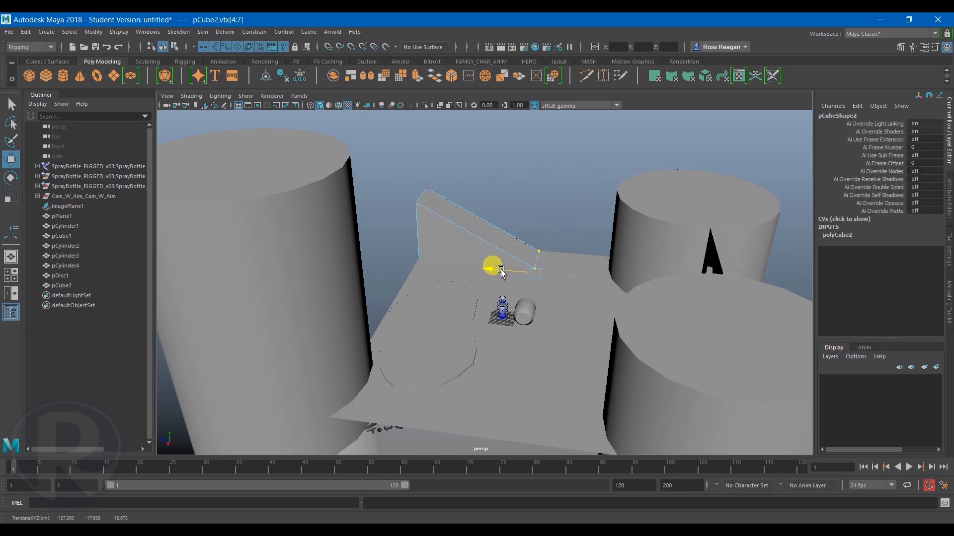
pyautogui.moveTo(504, 194); pyautogui.dragTo(554, 173, button='right')
pyautogui.click(551, 212)
# Look through the Cam_W_Aim_ShotCam camera and display its resolution gate.
pyautogui.keyDown('alt'); pyautogui.moveTo(550, 212); pyautogui.dragTo(547, 274, button='right'); pyautogui.keyUp('alt')
pyautogui.keyDown('alt'); pyautogui.moveTo(554, 278); pyautogui.dragTo(412, 283); pyautogui.keyUp('alt')
pyautogui.keyDown('alt'); pyautogui.moveTo(412, 284); pyautogui.dragTo(514, 326, button='right'); pyautogui.keyUp('alt')
pyautogui.moveTo(514, 326)
pyautogui.keyDown('alt'); pyautogui.mouseDown()
pyautogui.moveTo(645, 319)
pyautogui.moveTo(660, 341)
pyautogui.moveTo(728, 351)
pyautogui.moveTo(581, 354)
pyautogui.moveTo(571, 367)
pyautogui.moveTo(698, 372)
pyautogui.moveTo(509, 341)
pyautogui.moveTo(432, 359)
pyautogui.moveTo(618, 326)
pyautogui.moveTo(710, 336)
pyautogui.moveTo(613, 330)
pyautogui.moveTo(675, 331)
pyautogui.moveTo(575, 339)
pyautogui.moveTo(315, 251)
pyautogui.moveTo(291, 255)
pyautogui.mouseUp(); pyautogui.keyUp('alt')
pyautogui.moveTo(292, 255)
pyautogui.keyDown('alt'); pyautogui.mouseDown(button='right')
pyautogui.moveTo(362, 313)
pyautogui.moveTo(368, 177)
pyautogui.mouseUp(button='right'); pyautogui.keyUp('alt')
pyautogui.click(300, 96)
pyautogui.moveTo(311, 108)
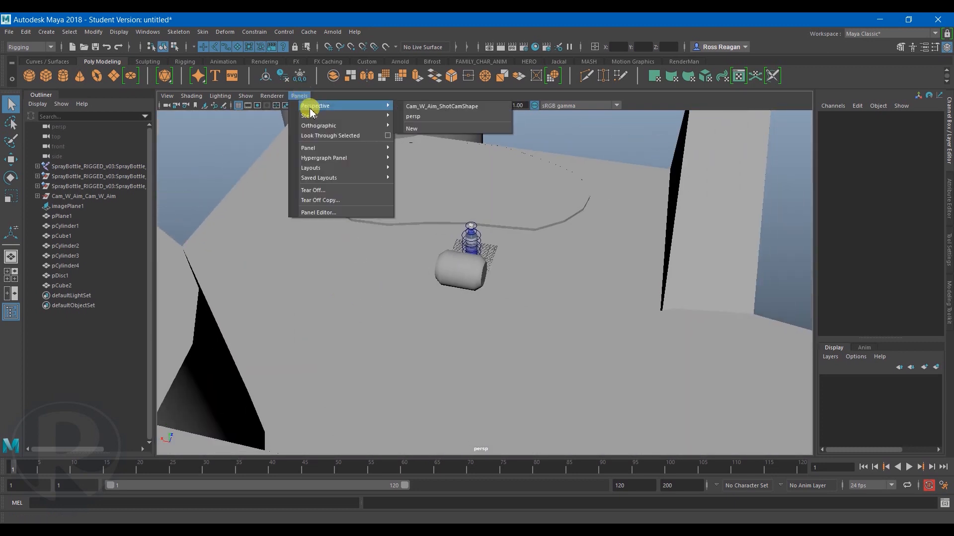
pyautogui.click(422, 106)
pyautogui.click(257, 105)
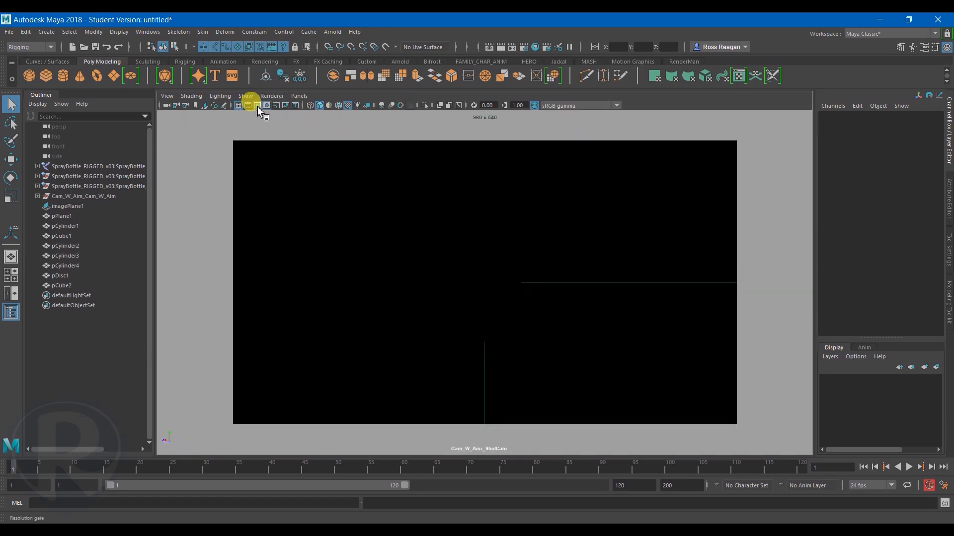
# Split the workspace into two side-by-side panes and show the perspective camera in the second one.
pyautogui.click(299, 96)
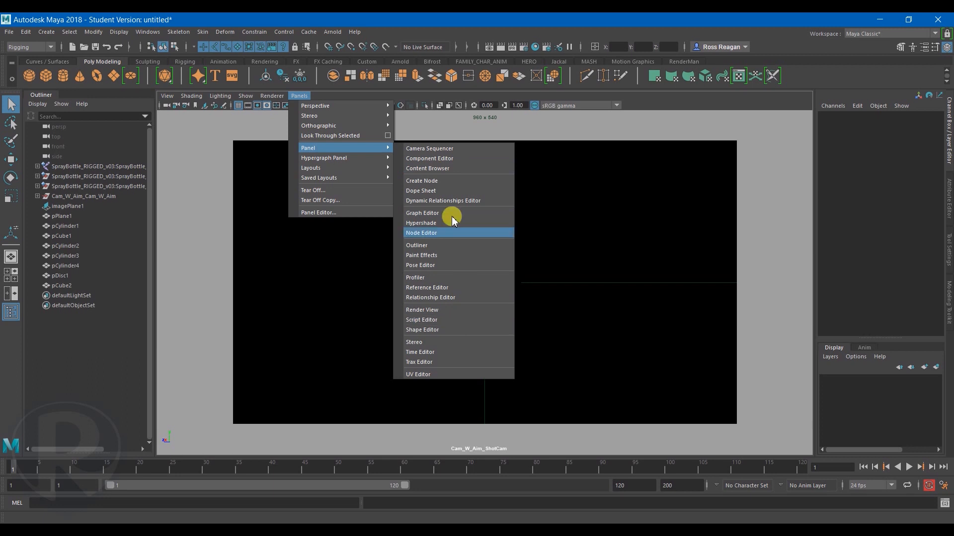
pyautogui.moveTo(360, 170)
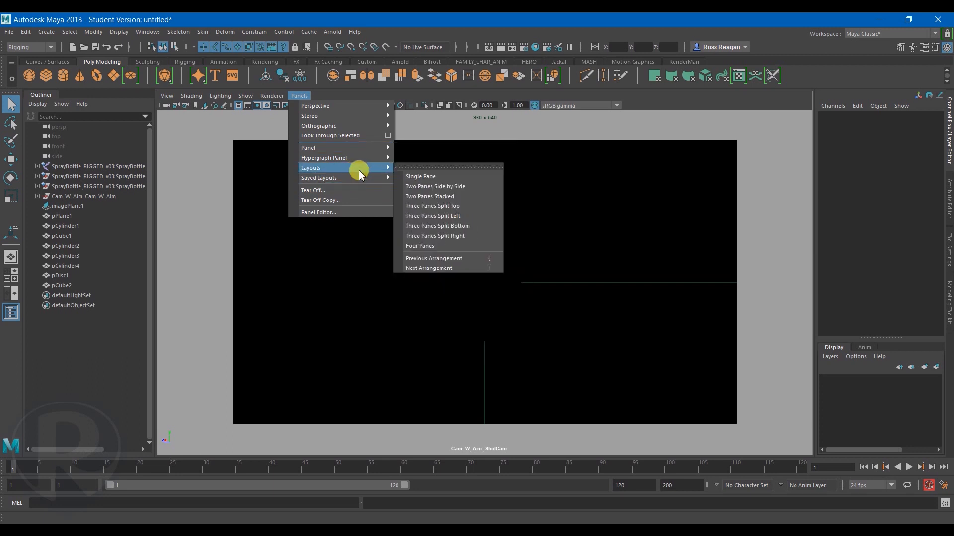
pyautogui.click(445, 196)
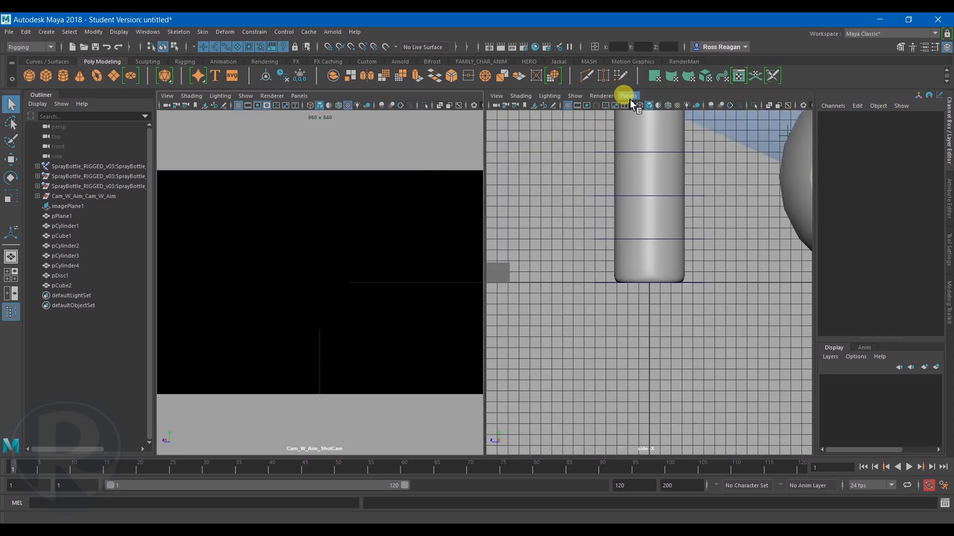
pyautogui.click(628, 96)
pyautogui.moveTo(641, 107)
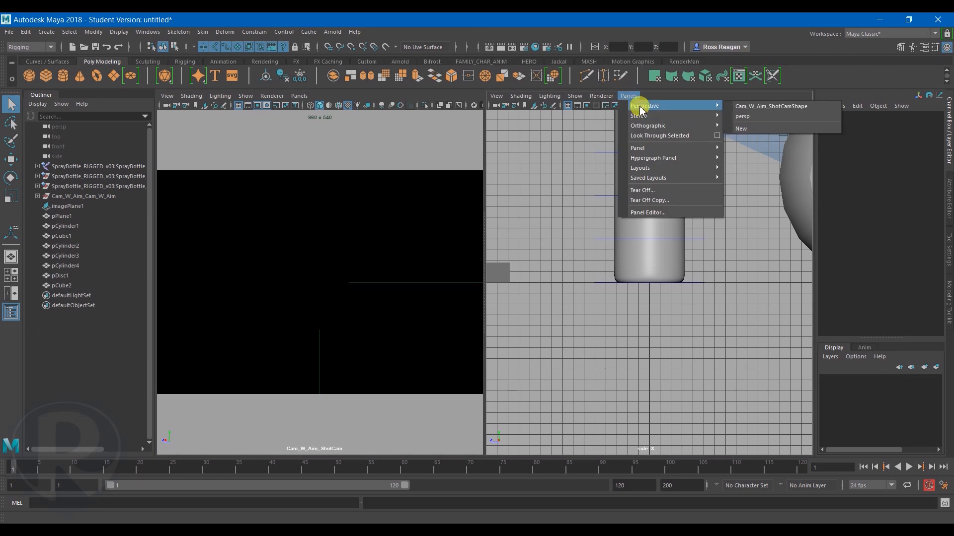
pyautogui.click(745, 117)
pyautogui.keyDown('alt'); pyautogui.moveTo(649, 281); pyautogui.dragTo(573, 292); pyautogui.keyUp('alt')
# Pull the shot camera out in front of the barrel and move its aim to about X -7.6, Z 9.6.
pyautogui.click(44, 196)
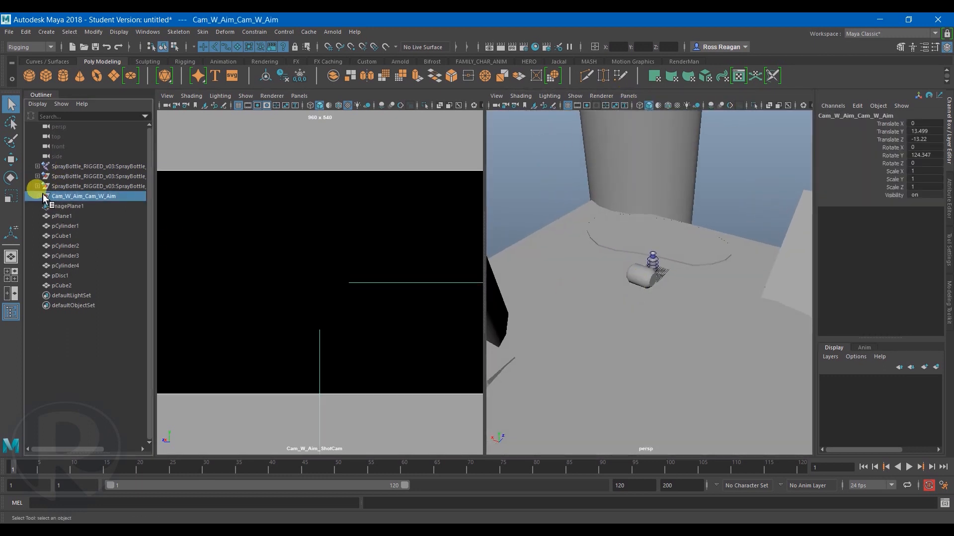
pyautogui.click(79, 209)
pyautogui.press('w')
pyautogui.keyDown('alt'); pyautogui.moveTo(603, 287); pyautogui.dragTo(530, 279); pyautogui.keyUp('alt')
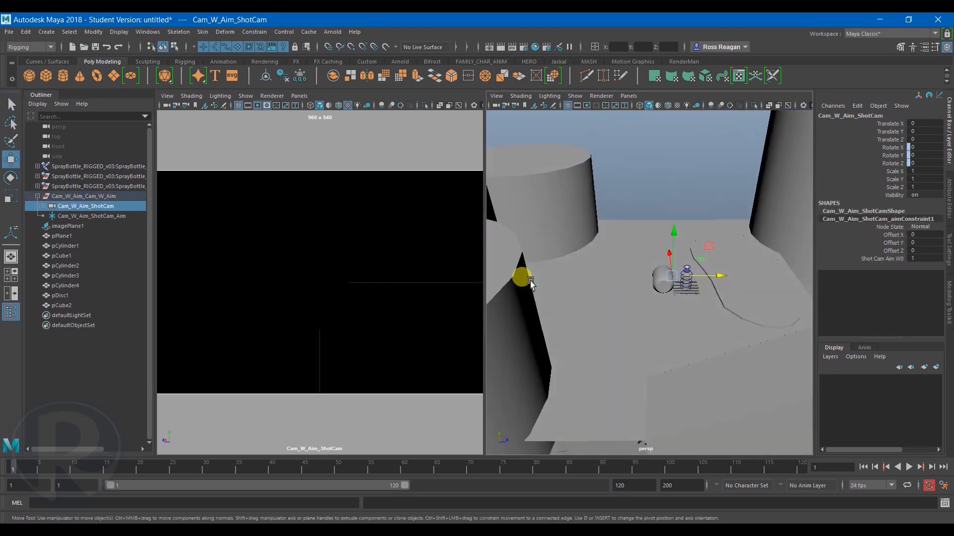
pyautogui.keyDown('alt'); pyautogui.moveTo(530, 278); pyautogui.dragTo(699, 298, button='right'); pyautogui.keyUp('alt')
pyautogui.keyDown('alt'); pyautogui.moveTo(700, 298); pyautogui.dragTo(639, 300, button='middle'); pyautogui.keyUp('alt')
pyautogui.moveTo(640, 301); pyautogui.dragTo(625, 317)
pyautogui.press('q')
pyautogui.keyDown('alt'); pyautogui.moveTo(519, 298); pyautogui.dragTo(603, 330); pyautogui.keyUp('alt')
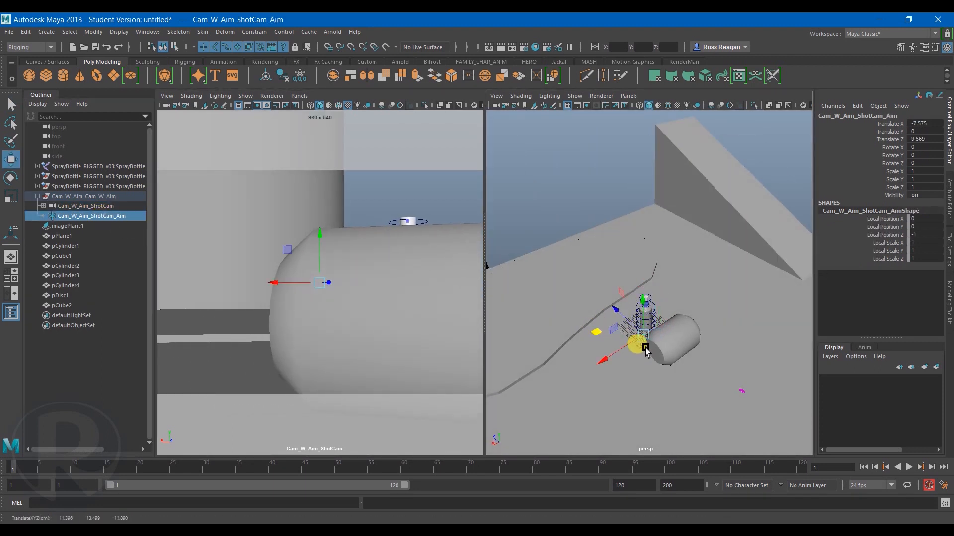
# Reposition the shot camera to about X 28.5, Y 5.9, Z 44.5.
pyautogui.click(86, 207)
pyautogui.keyDown('alt'); pyautogui.moveTo(541, 343); pyautogui.dragTo(571, 341); pyautogui.keyUp('alt')
pyautogui.moveTo(570, 341); pyautogui.dragTo(521, 332, button='middle')
pyautogui.press('q')
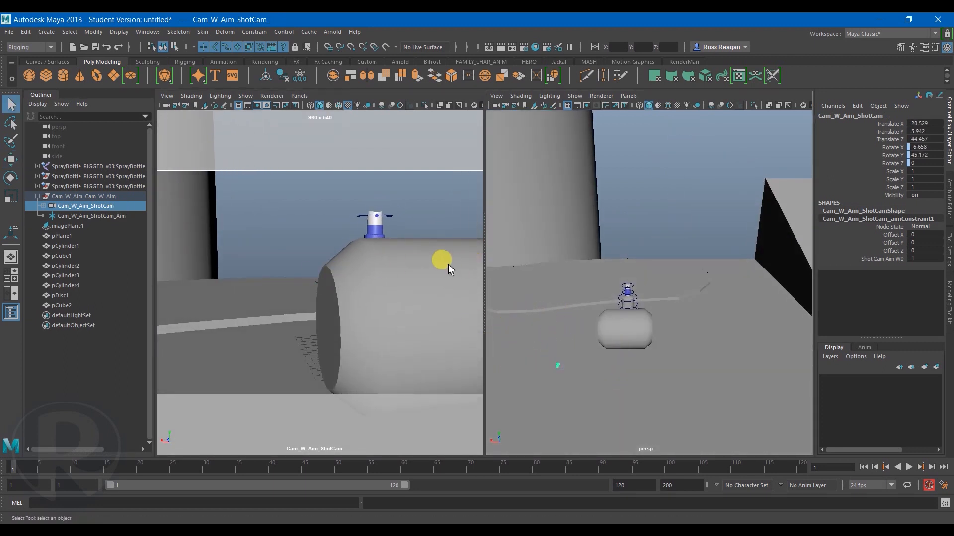
# Enlarge the shot camera view and compare its framing with the opening frame of ANIM211_FinalProjectClip_Willow.mp4 in VLC.
pyautogui.press('space')
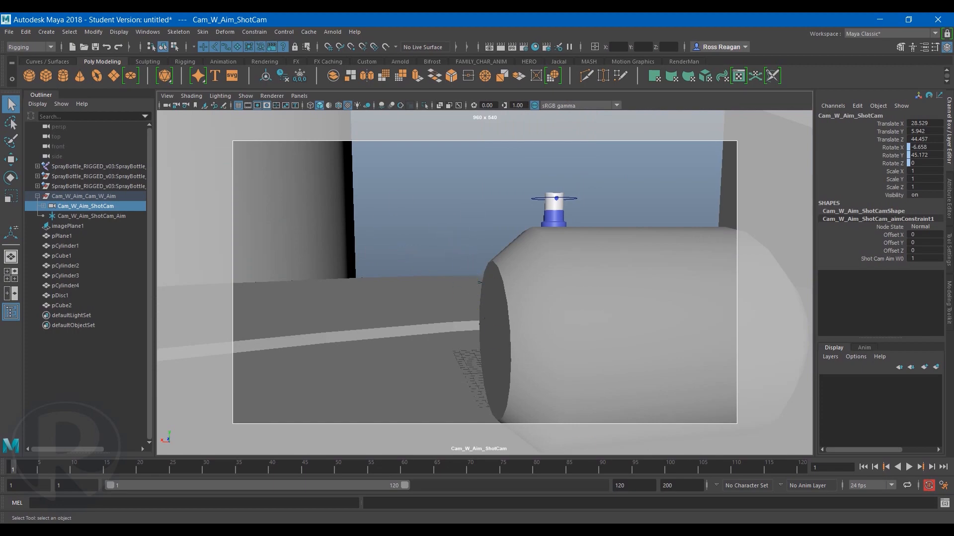
pyautogui.hotkey('alt', 'Tab')
pyautogui.moveTo(60, 505); pyautogui.dragTo(26, 504)
pyautogui.click(441, 226)
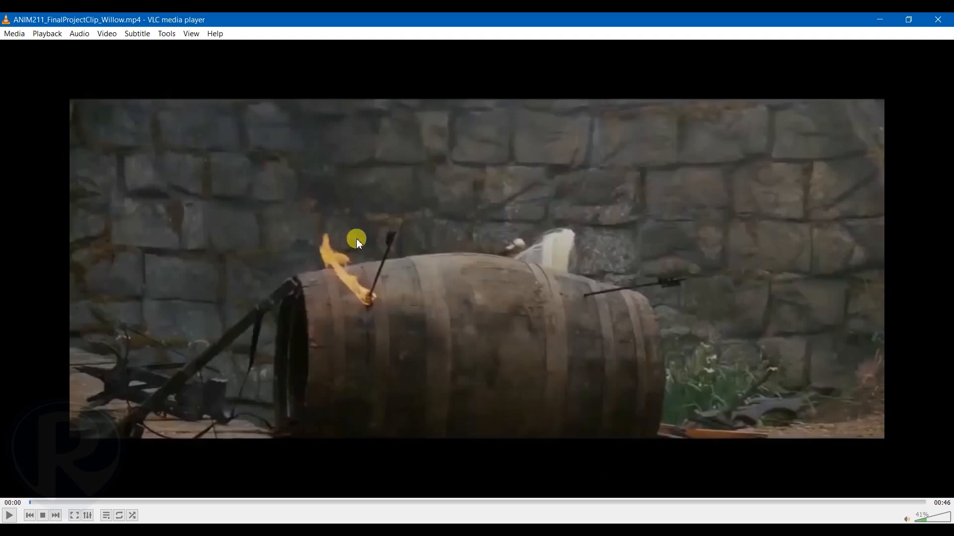
pyautogui.moveTo(599, 529)
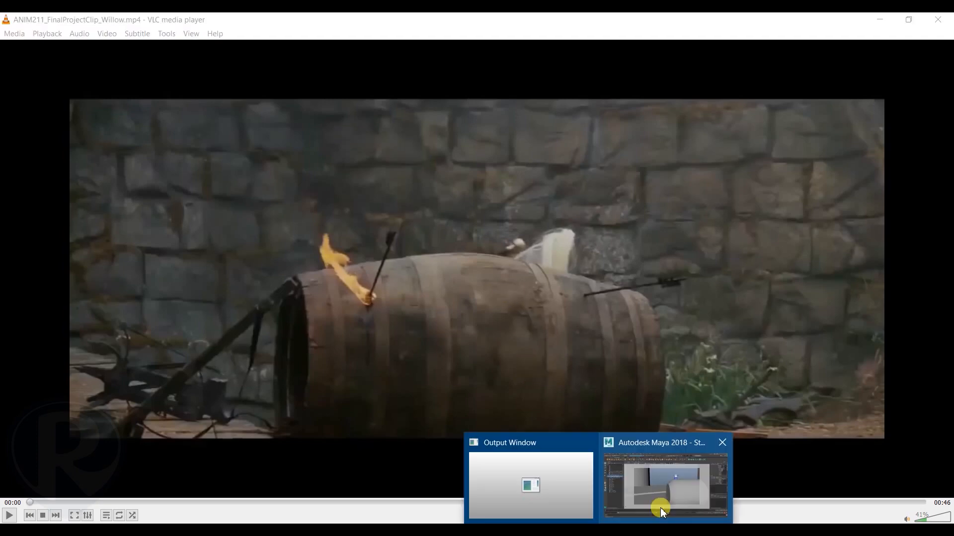
pyautogui.click(660, 508)
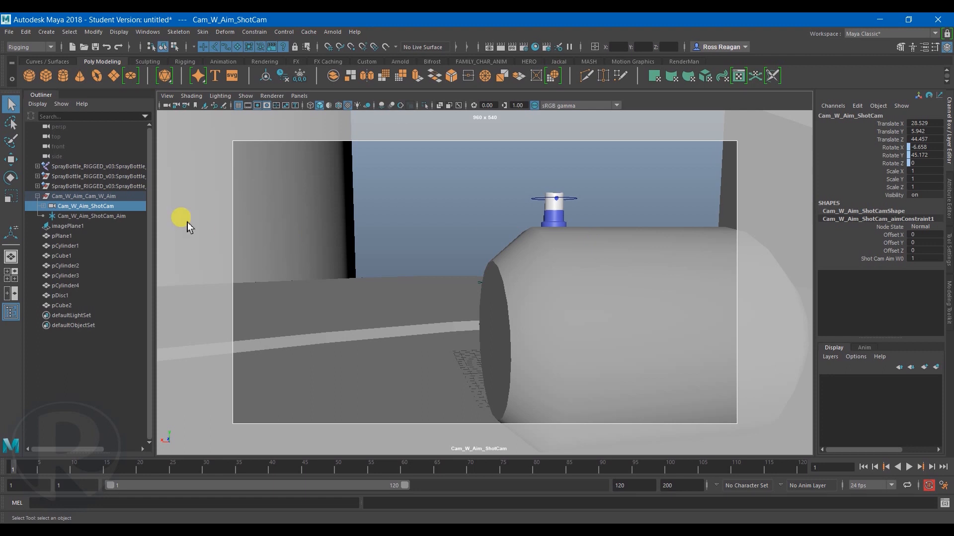
# Restore the two panes, move the shot camera to about X 33.5, Z 37.6 and its aim to about X -2.9, Z 2.8.
pyautogui.press('space')
pyautogui.press('w')
pyautogui.moveTo(512, 366); pyautogui.dragTo(587, 337)
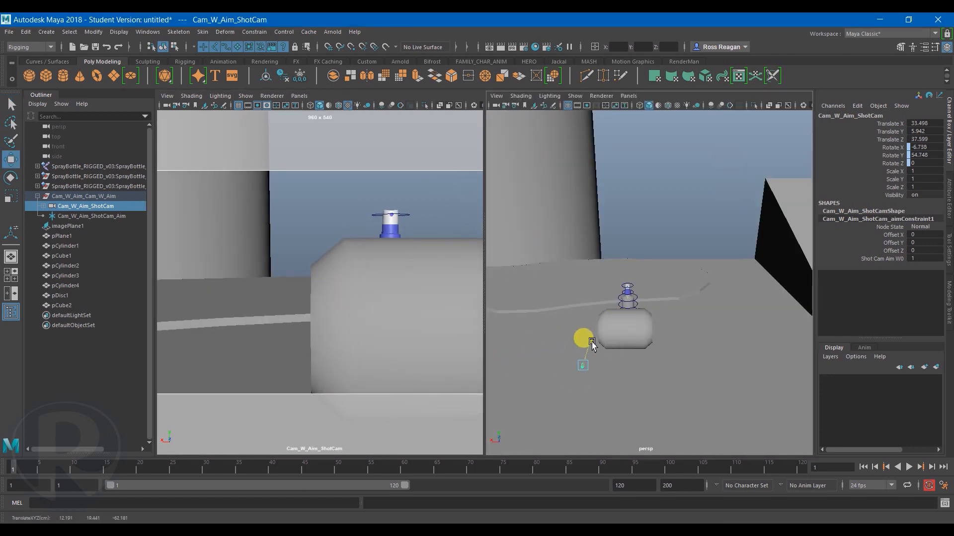
pyautogui.click(79, 215)
pyautogui.moveTo(543, 304); pyautogui.dragTo(560, 309)
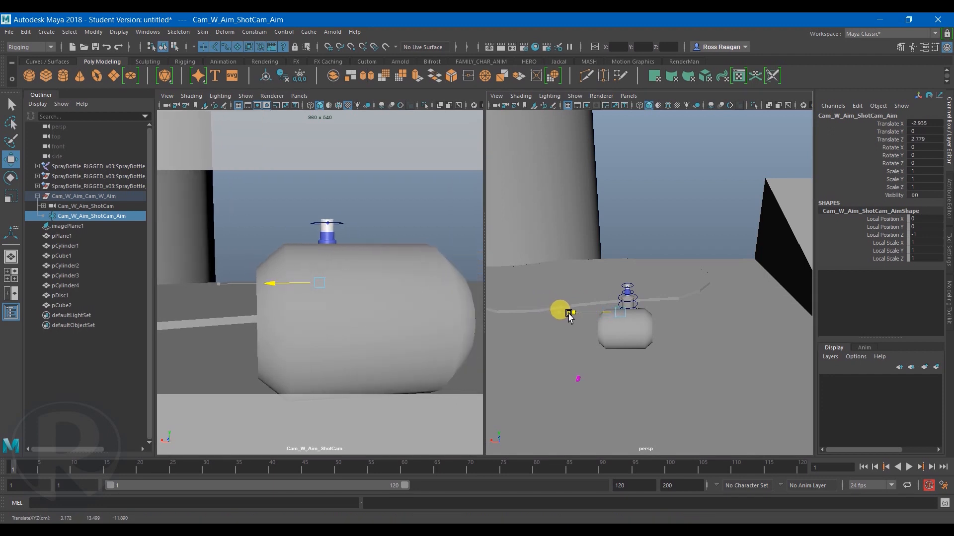
# Slim and lengthen the barrel, scaling it to about 8.6 in X and Z and 13.3 in Y.
pyautogui.click(608, 322)
pyautogui.scroll(6, 635, 348)
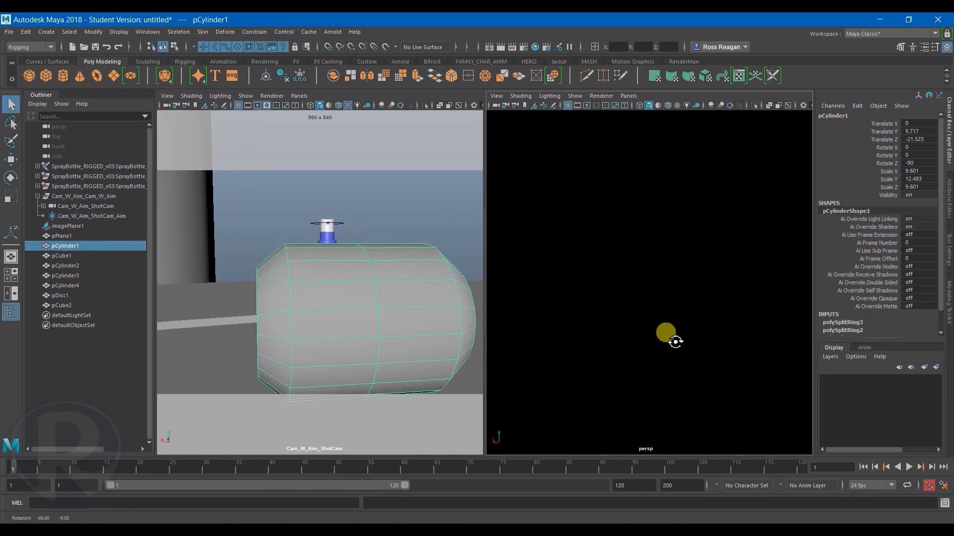
pyautogui.press('r')
pyautogui.scroll(-5, 670, 346)
pyautogui.moveTo(640, 341); pyautogui.dragTo(593, 344)
pyautogui.keyDown('alt'); pyautogui.moveTo(596, 347); pyautogui.dragTo(670, 338); pyautogui.keyUp('alt')
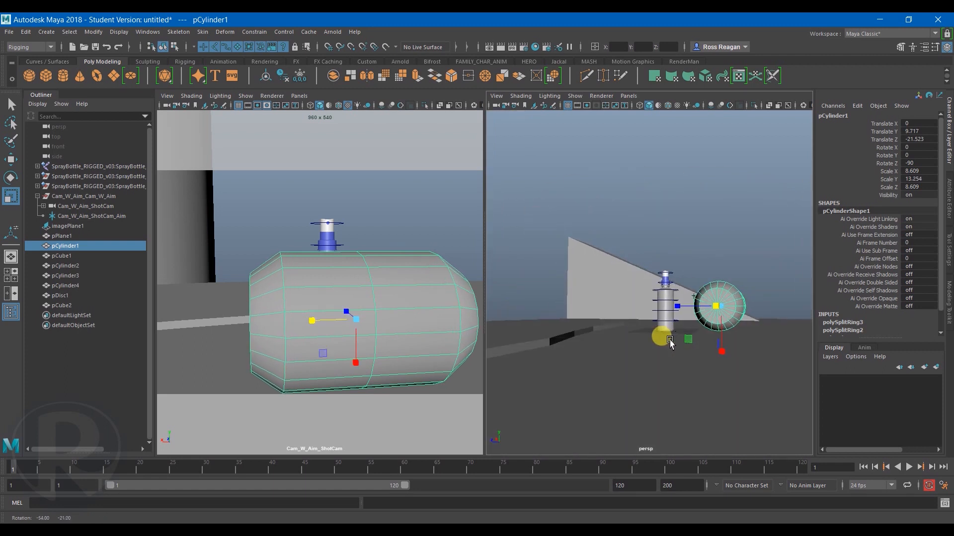
# Lower the barrel to about Y 8.0 and deselect it.
pyautogui.press('w')
pyautogui.moveTo(719, 289); pyautogui.dragTo(602, 313)
pyautogui.press('q')
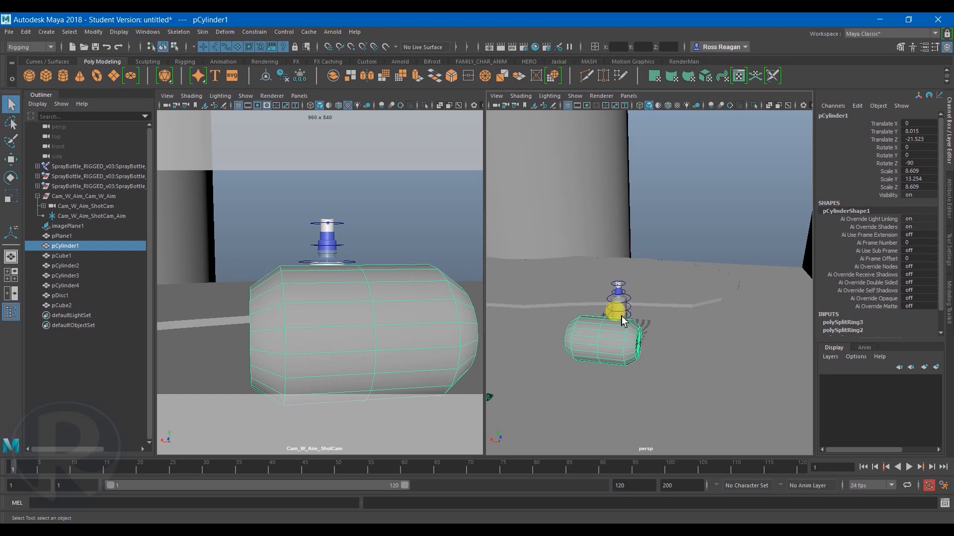
pyautogui.click(702, 213)
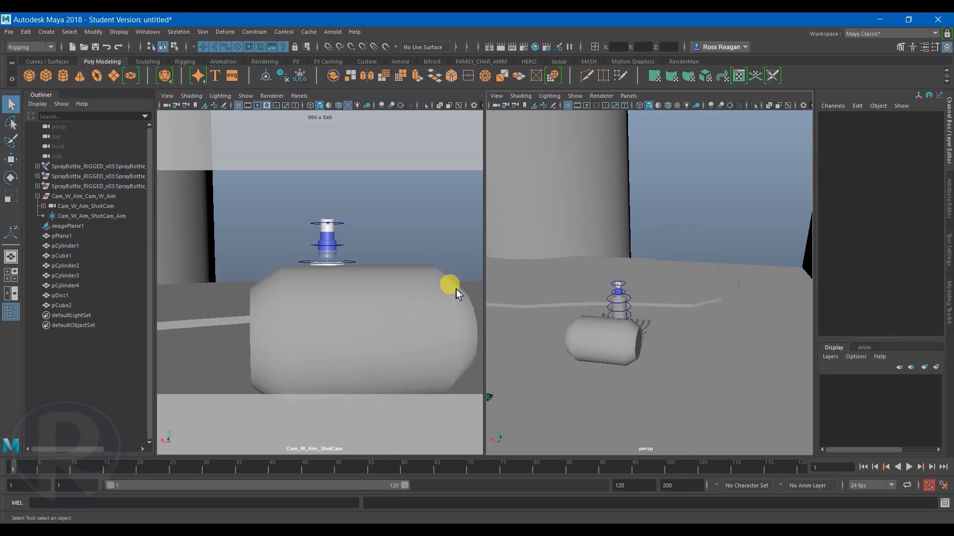
pyautogui.scroll(-5, 691, 201)
pyautogui.keyDown('alt'); pyautogui.moveTo(688, 206); pyautogui.dragTo(713, 219); pyautogui.keyUp('alt')
pyautogui.scroll(-4, 684, 290)
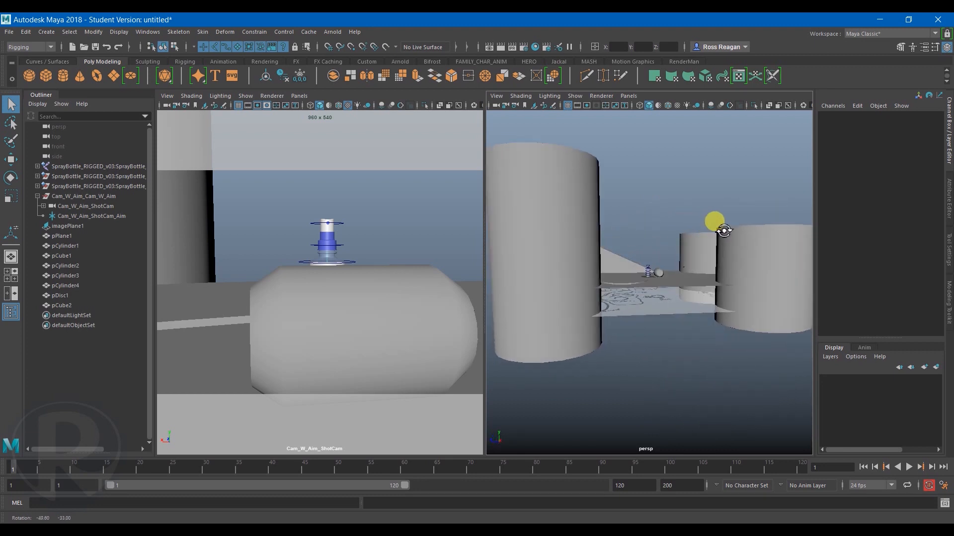
# Delete the environment map image plane beneath the set.
pyautogui.click(690, 306)
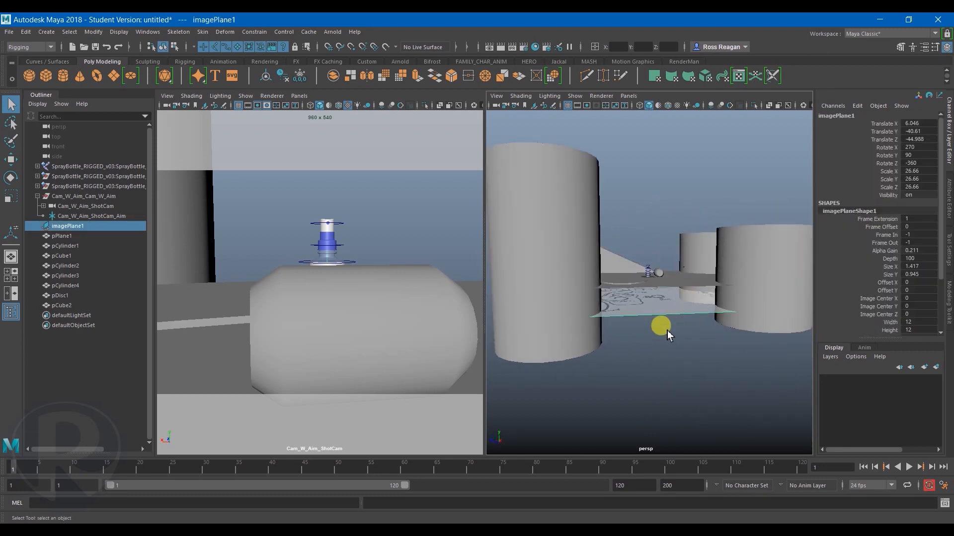
pyautogui.press('Delete')
# Select every set piece except the barrel, delete their construction history and freeze their transformations.
pyautogui.keyDown('alt'); pyautogui.moveTo(668, 235); pyautogui.dragTo(644, 251); pyautogui.keyUp('alt')
pyautogui.keyDown('alt'); pyautogui.moveTo(644, 252); pyautogui.dragTo(604, 218, button='right'); pyautogui.keyUp('alt')
pyautogui.click(596, 218)
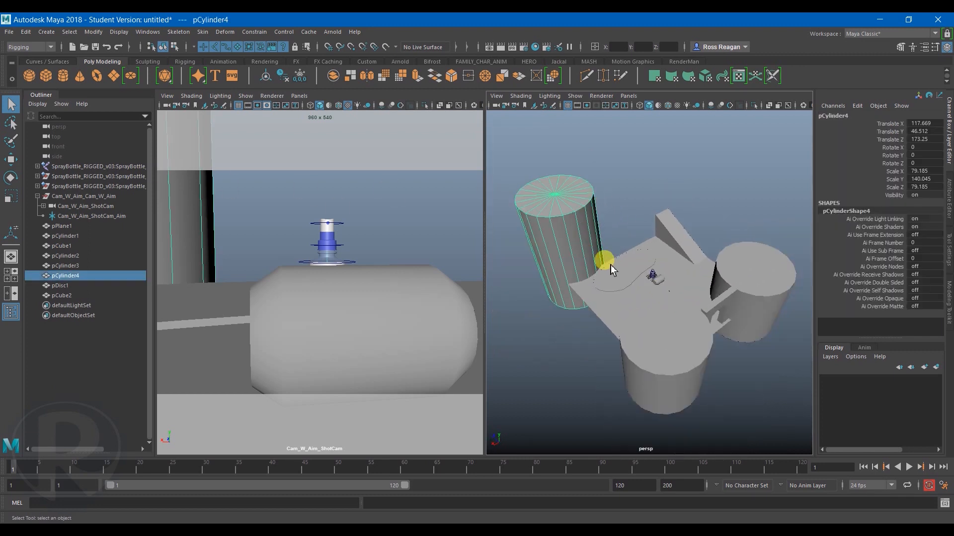
pyautogui.keyDown('shift'); pyautogui.click(611, 270); pyautogui.keyUp('shift')
pyautogui.keyDown('shift'); pyautogui.click(623, 313); pyautogui.keyUp('shift')
pyautogui.keyDown('shift'); pyautogui.click(663, 330); pyautogui.keyUp('shift')
pyautogui.keyDown('shift'); pyautogui.click(702, 298); pyautogui.keyUp('shift')
pyautogui.keyDown('shift'); pyautogui.click(726, 279); pyautogui.keyUp('shift')
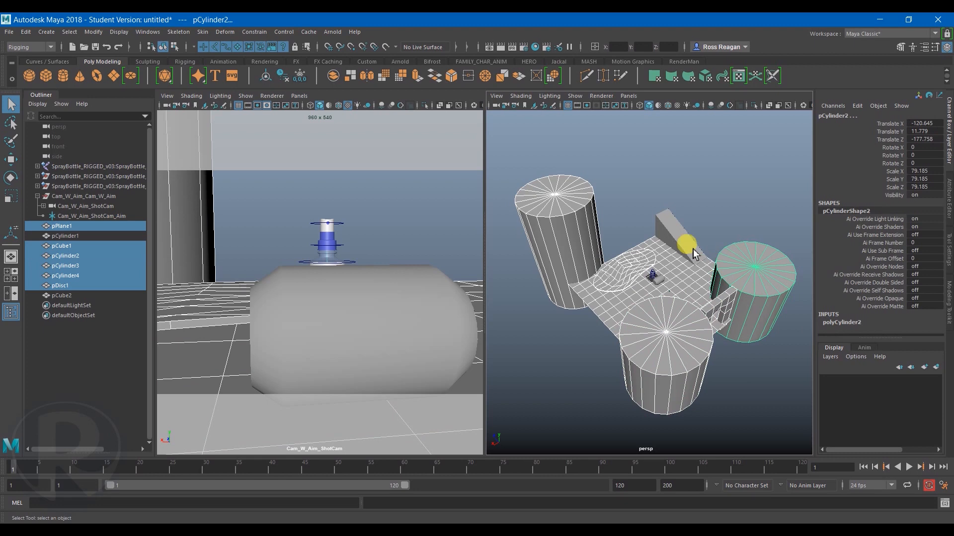
pyautogui.keyDown('shift'); pyautogui.click(685, 244); pyautogui.keyUp('shift')
pyautogui.click(25, 32)
pyautogui.moveTo(109, 149)
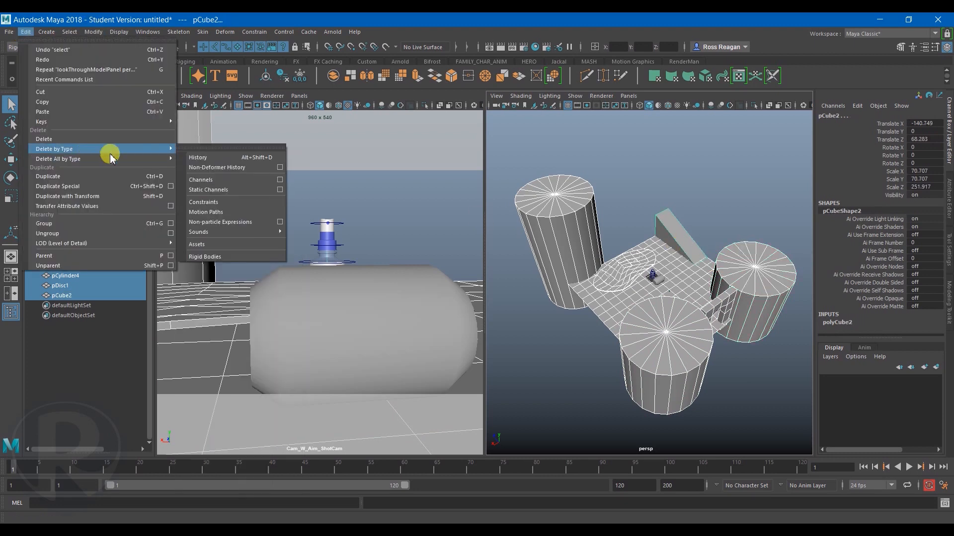
pyautogui.click(208, 164)
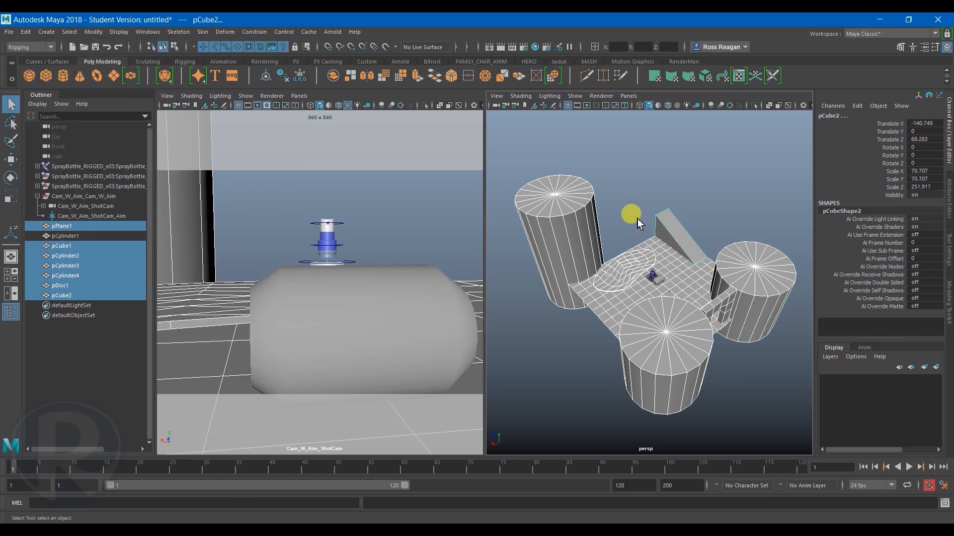
pyautogui.click(93, 32)
pyautogui.click(111, 77)
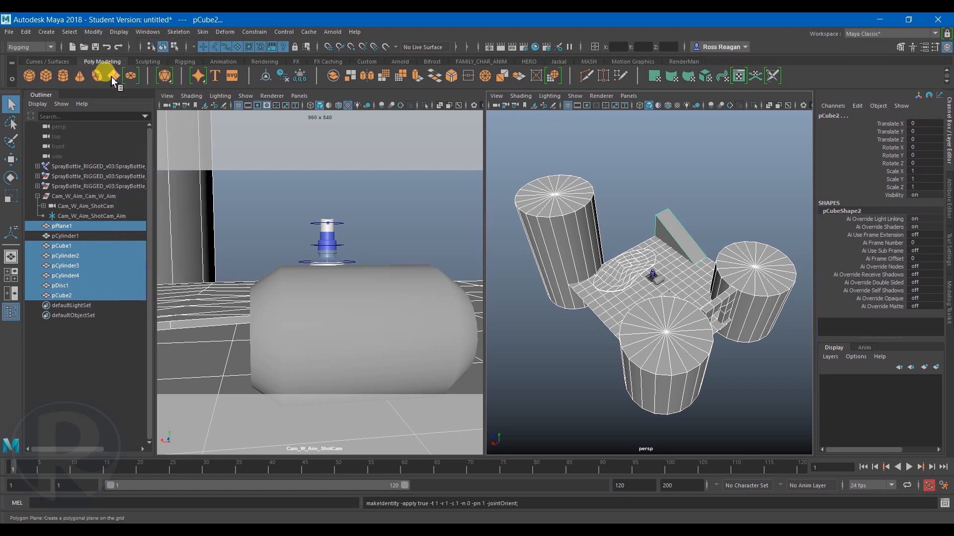
# Enlarge the perspective view and group all set geometry from pPlane1 through pCube2, including the barrel.
pyautogui.keyDown('alt'); pyautogui.moveTo(533, 213); pyautogui.dragTo(560, 216); pyautogui.keyUp('alt')
pyautogui.keyDown('alt'); pyautogui.moveTo(560, 215); pyautogui.dragTo(664, 248, button='right'); pyautogui.keyUp('alt')
pyautogui.keyDown('alt'); pyautogui.moveTo(664, 247); pyautogui.dragTo(619, 256); pyautogui.keyUp('alt')
pyautogui.scroll(-3, 607, 255)
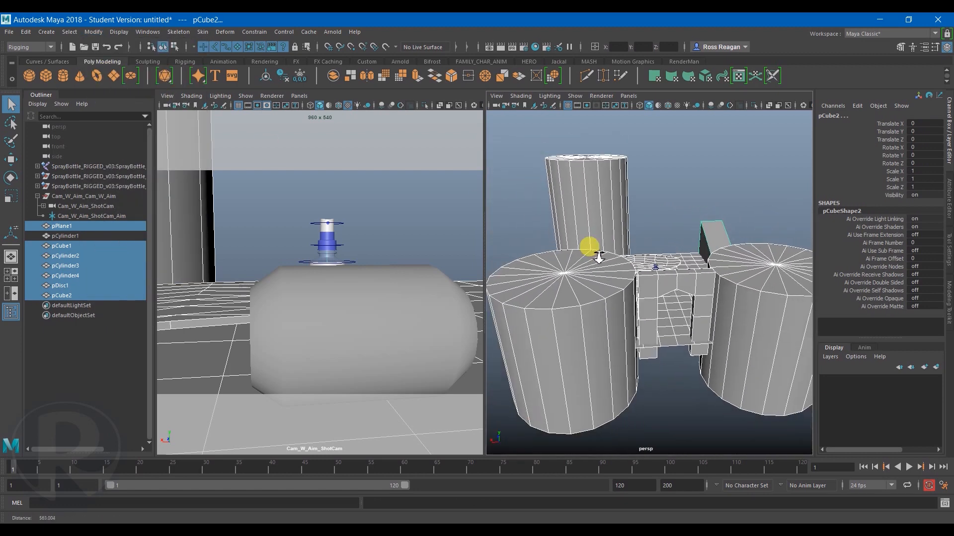
pyautogui.press('space')
pyautogui.scroll(-7, 492, 214)
pyautogui.keyDown('alt'); pyautogui.moveTo(491, 212); pyautogui.dragTo(546, 240); pyautogui.keyUp('alt')
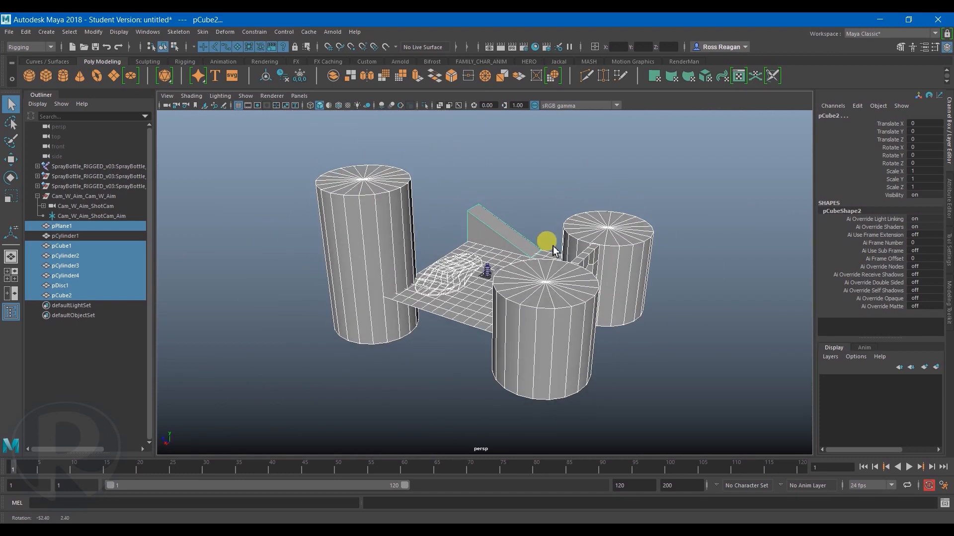
pyautogui.click(82, 236)
pyautogui.keyDown('alt'); pyautogui.moveTo(318, 258); pyautogui.dragTo(386, 302); pyautogui.keyUp('alt')
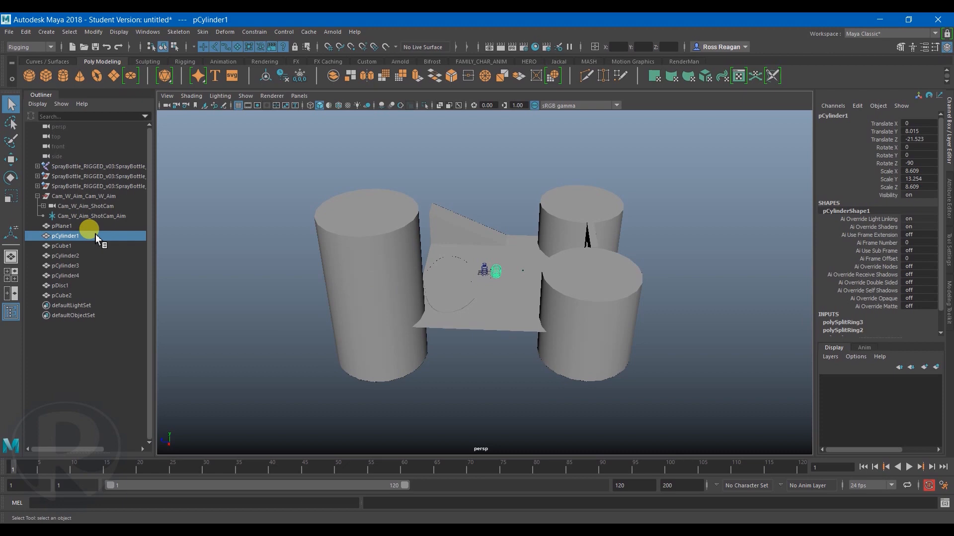
pyautogui.click(85, 226)
pyautogui.keyDown('shift'); pyautogui.click(79, 296); pyautogui.keyUp('shift')
pyautogui.keyDown('alt'); pyautogui.moveTo(479, 302); pyautogui.dragTo(454, 323); pyautogui.keyUp('alt')
pyautogui.hotkey('ctrl', 'g')
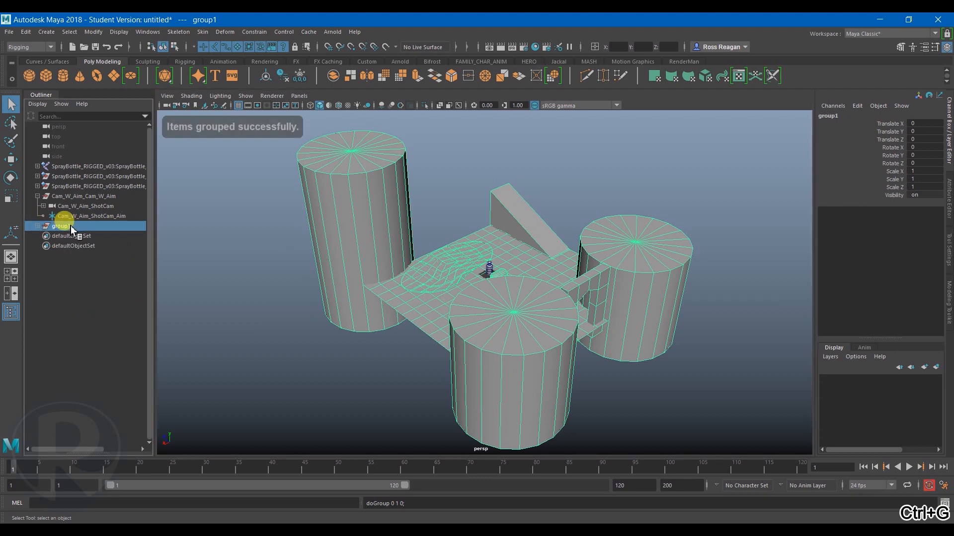
# Rename the new set group Environment_Placeholder.
pyautogui.doubleClick(70, 226)
pyautogui.write('Enviro')
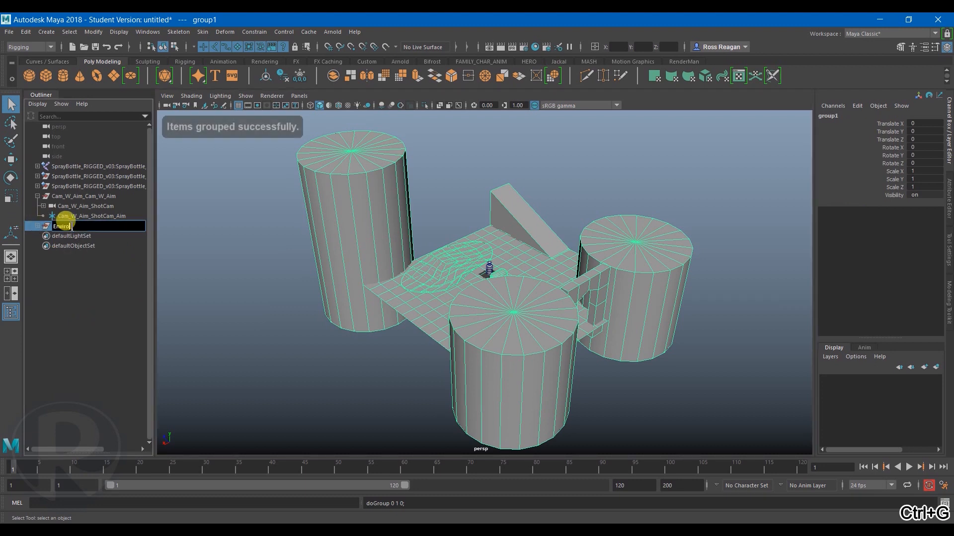
pyautogui.write('nemtn_')
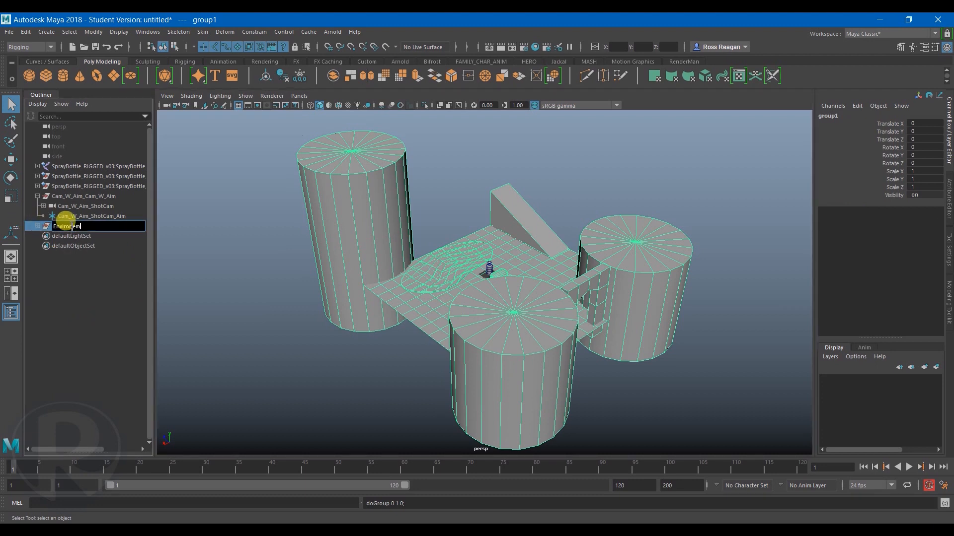
pyautogui.press('BackSpace')
pyautogui.write('me')
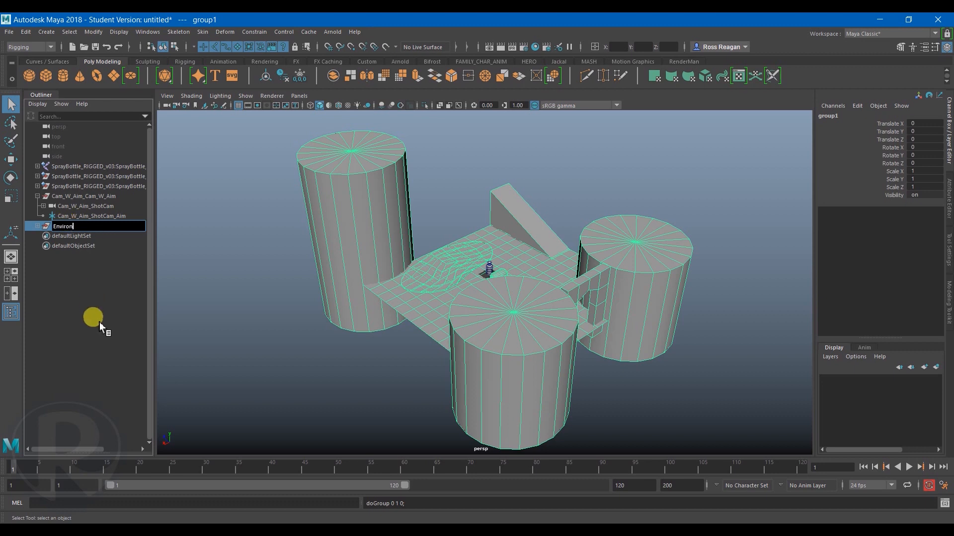
pyautogui.write('nt_Placeholder')
pyautogui.press('Return')
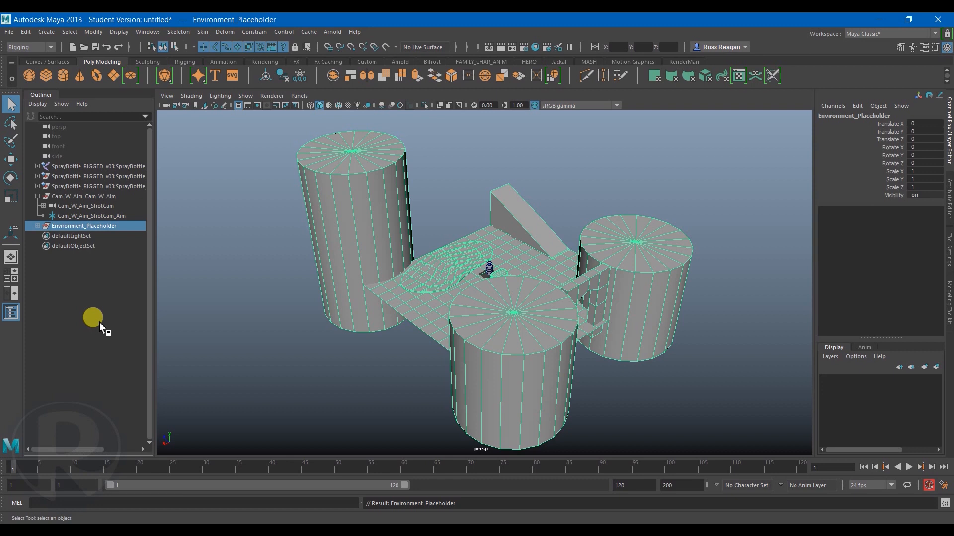
# Open the export options for the selected Environment_Placeholder group and set the file type to mayaAscii.
pyautogui.press('w')
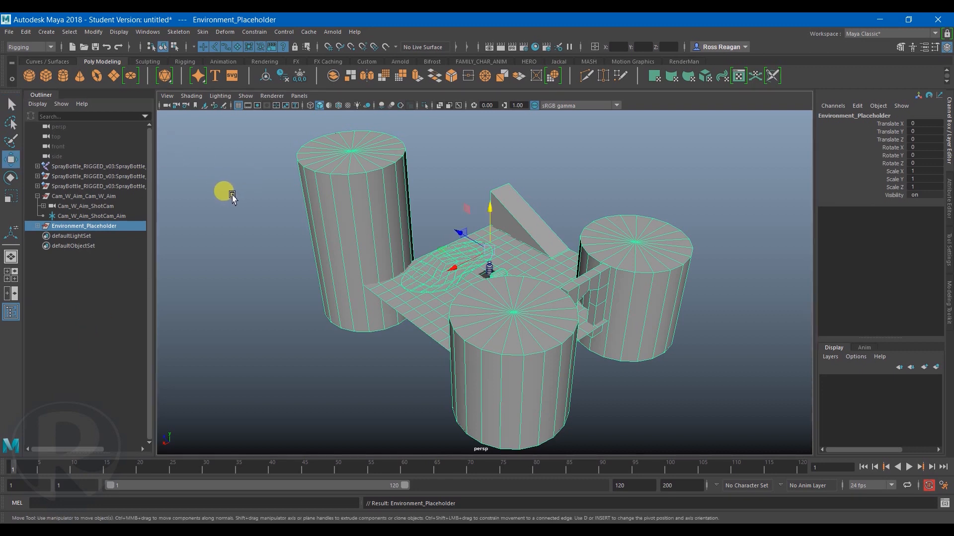
pyautogui.click(8, 32)
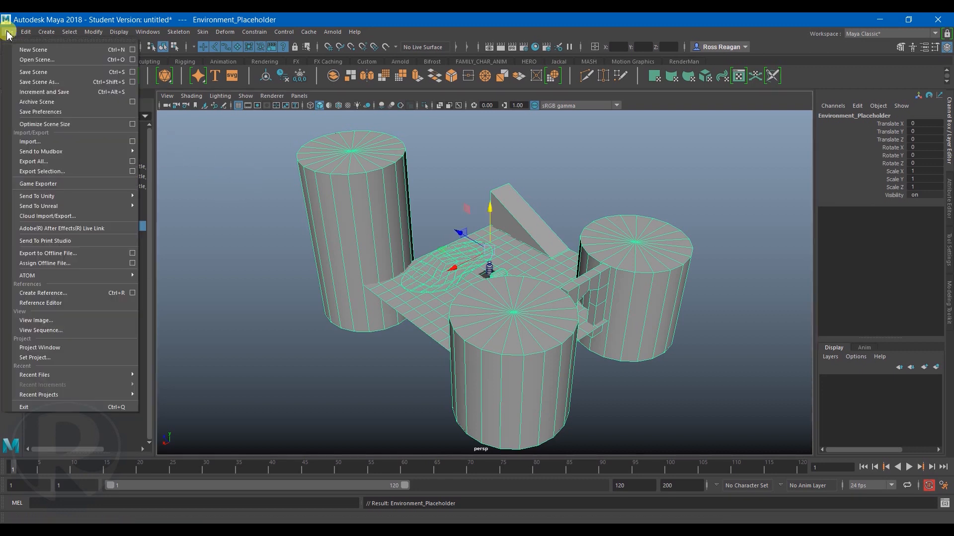
pyautogui.click(133, 171)
pyautogui.click(350, 186)
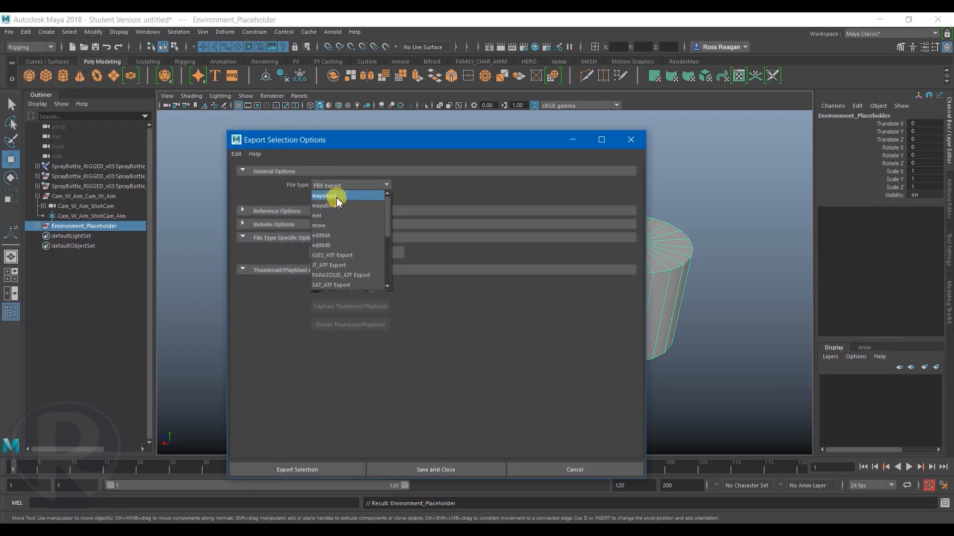
pyautogui.click(336, 197)
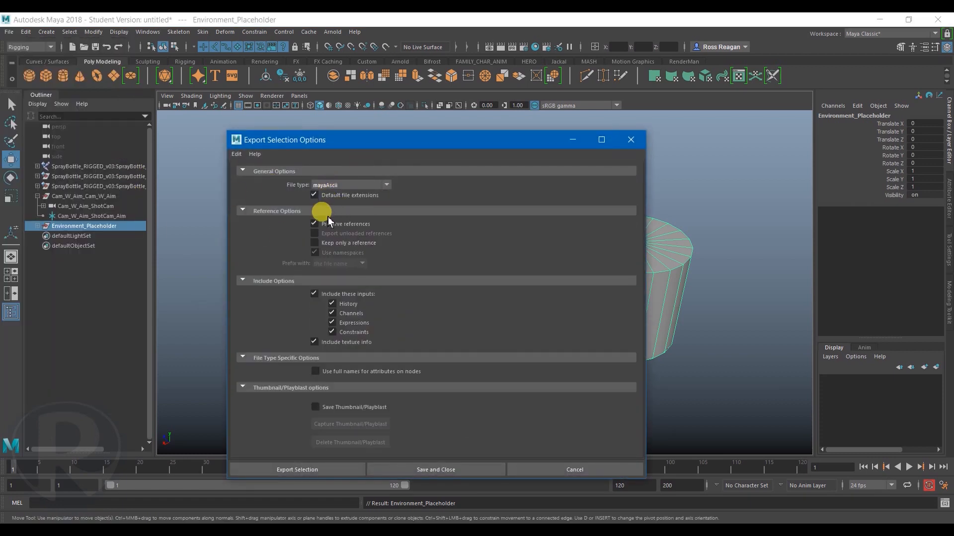
pyautogui.moveTo(456, 140); pyautogui.dragTo(511, 98)
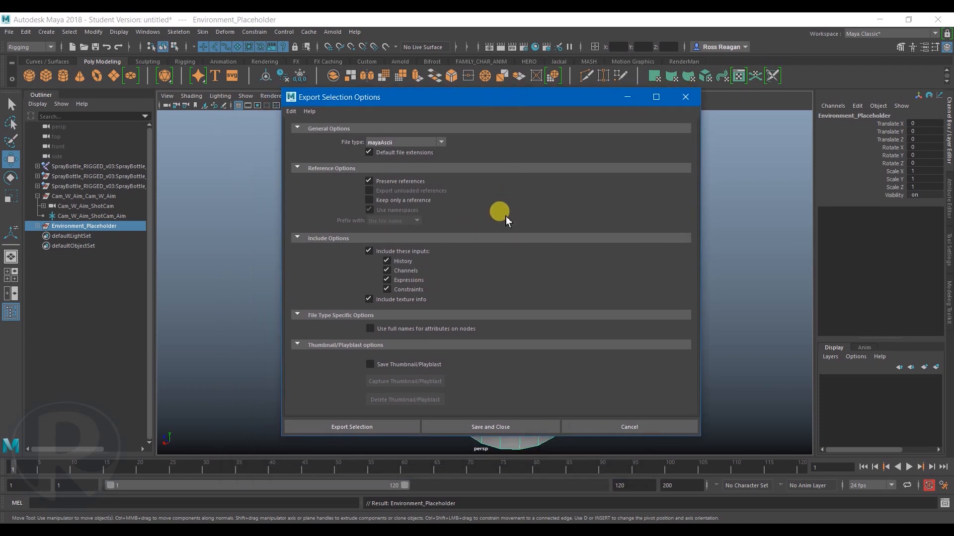
# Try to export the selected group to the project's scenes folder as Environment_Placeholder_v01.
pyautogui.click(374, 428)
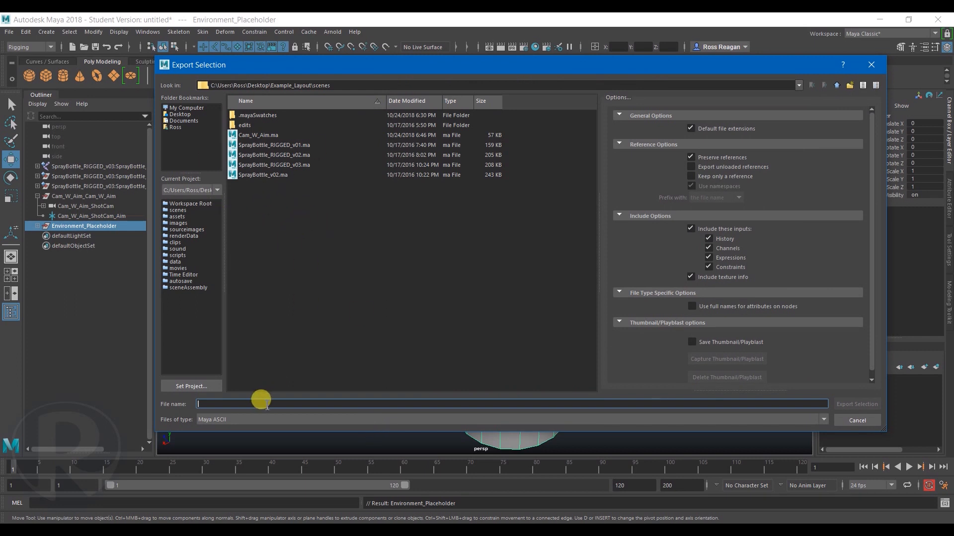
pyautogui.write('Environment_Placeholder_v01')
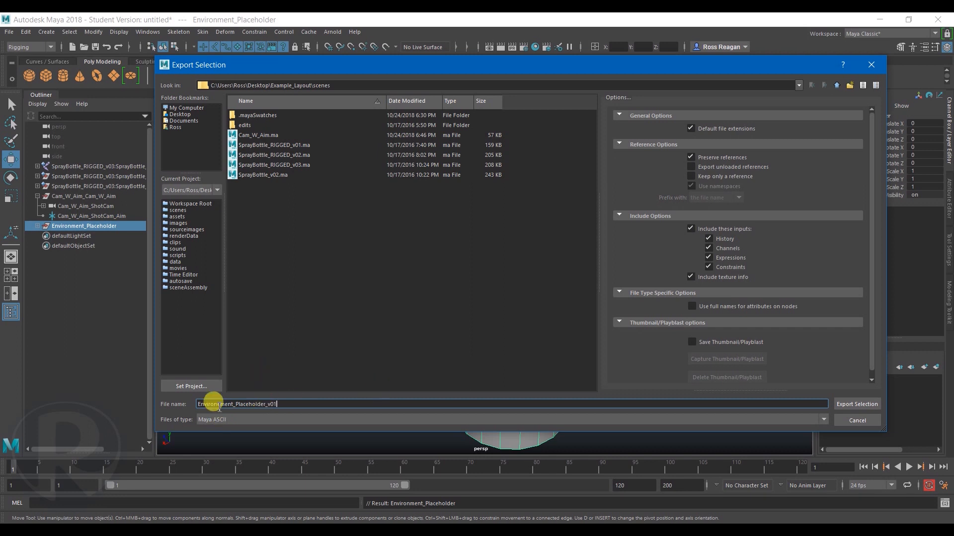
pyautogui.click(218, 404)
pyautogui.press('BackSpace')
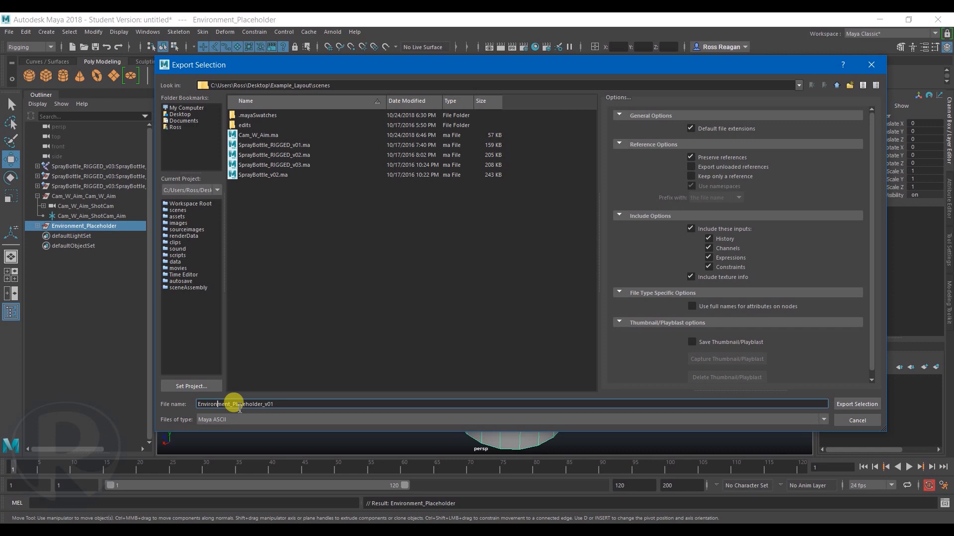
pyautogui.click(855, 405)
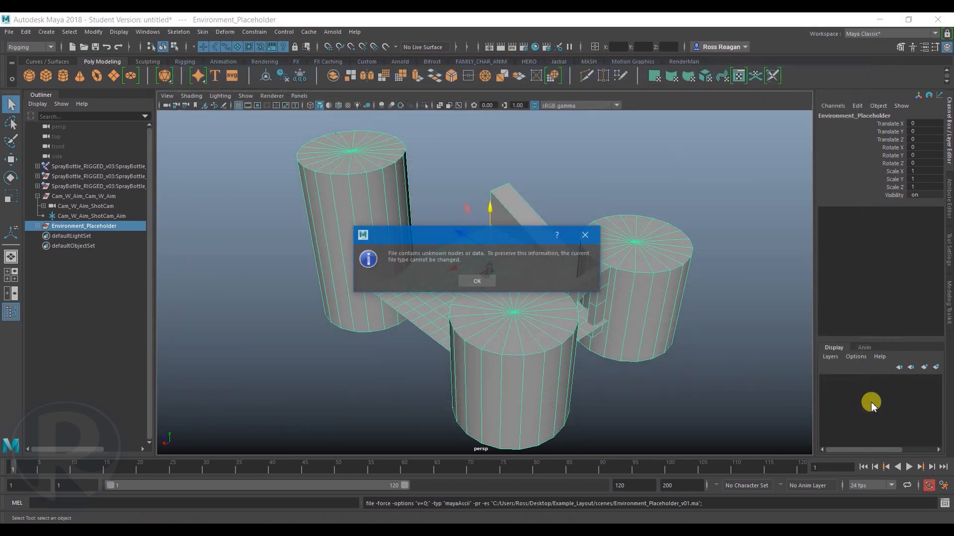
pyautogui.click(475, 282)
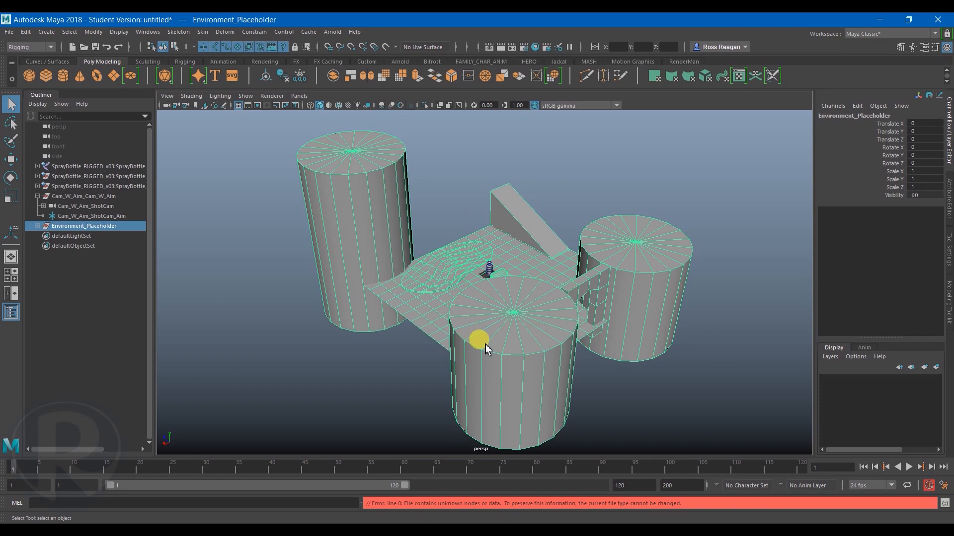
# Open the Script Editor, clear its script input and examine the export error line, closing it and deselecting the group.
pyautogui.click(943, 506)
pyautogui.click(234, 191)
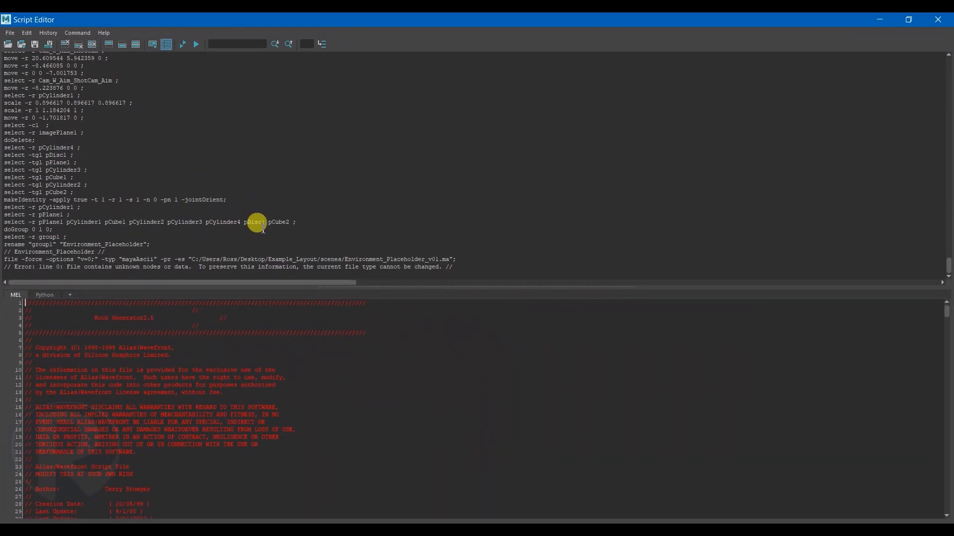
pyautogui.click(79, 44)
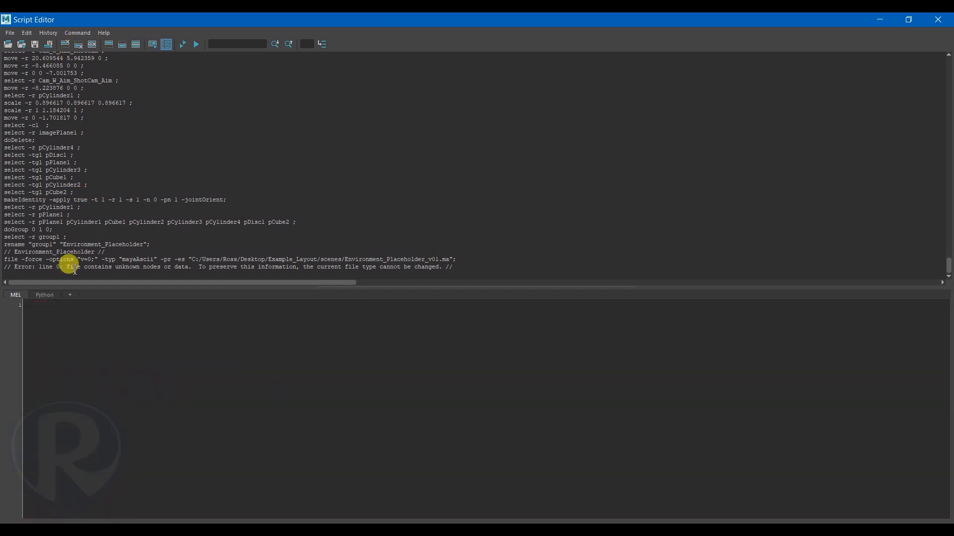
pyautogui.moveTo(71, 268); pyautogui.dragTo(456, 267)
pyautogui.click(938, 20)
pyautogui.click(197, 228)
# Reset the Optimize Scene Size options, include unknown nodes in the removal and optimize the scene.
pyautogui.click(9, 32)
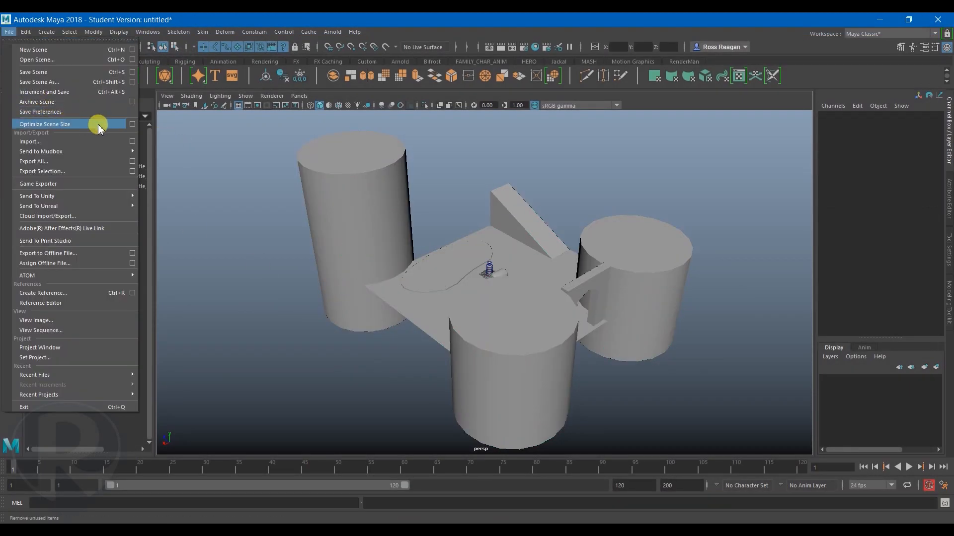
pyautogui.click(132, 123)
pyautogui.click(292, 112)
pyautogui.click(301, 131)
pyautogui.scroll(-5, 309, 149)
pyautogui.click(386, 241)
pyautogui.click(327, 271)
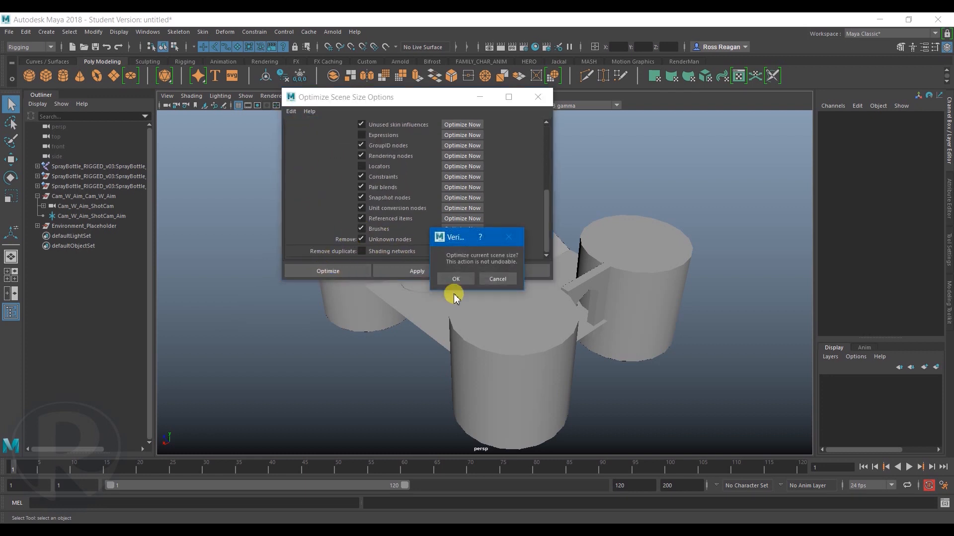
pyautogui.click(453, 279)
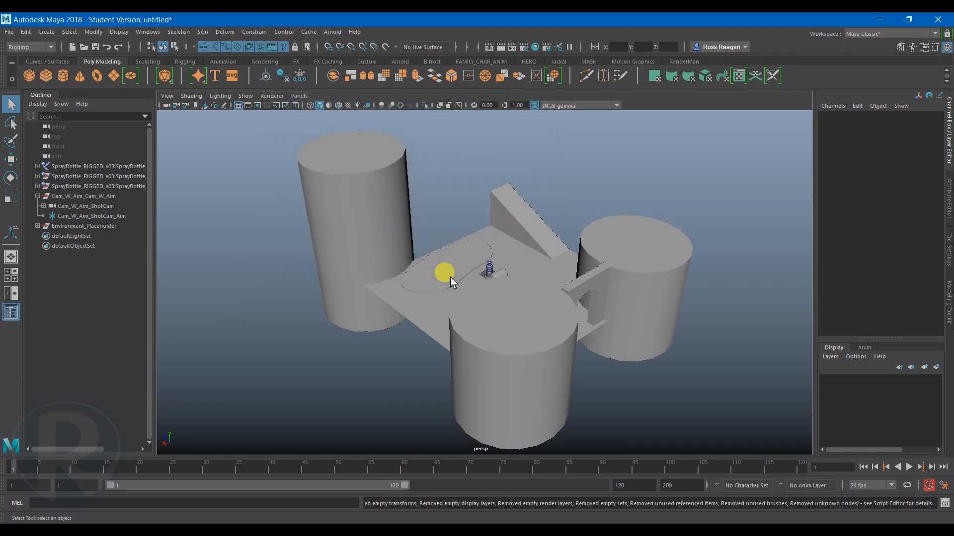
# Export the Environment_Placeholder group as the Maya ASCII file Environment_Placeholder_v01 in the scenes folder and deselect it.
pyautogui.click(56, 224)
pyautogui.click(7, 32)
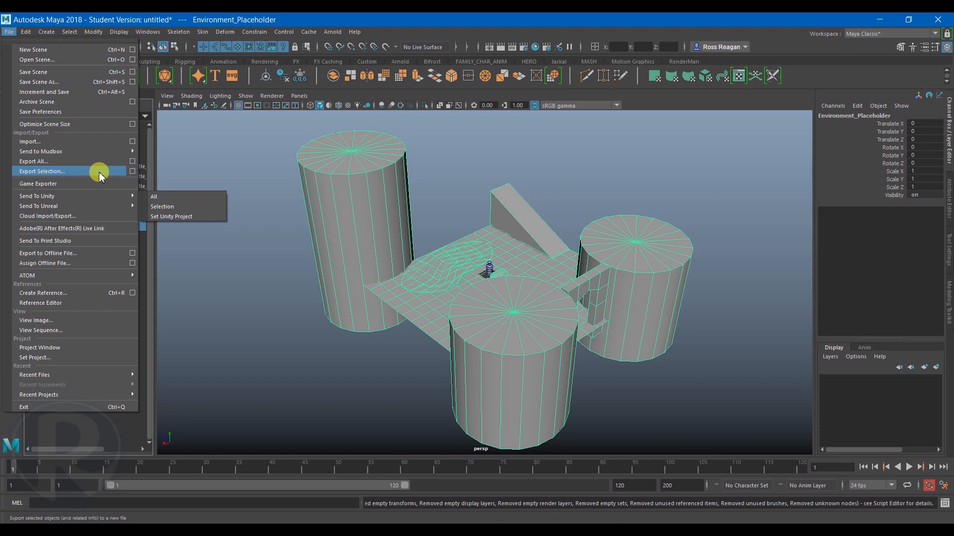
pyautogui.click(130, 172)
pyautogui.click(358, 430)
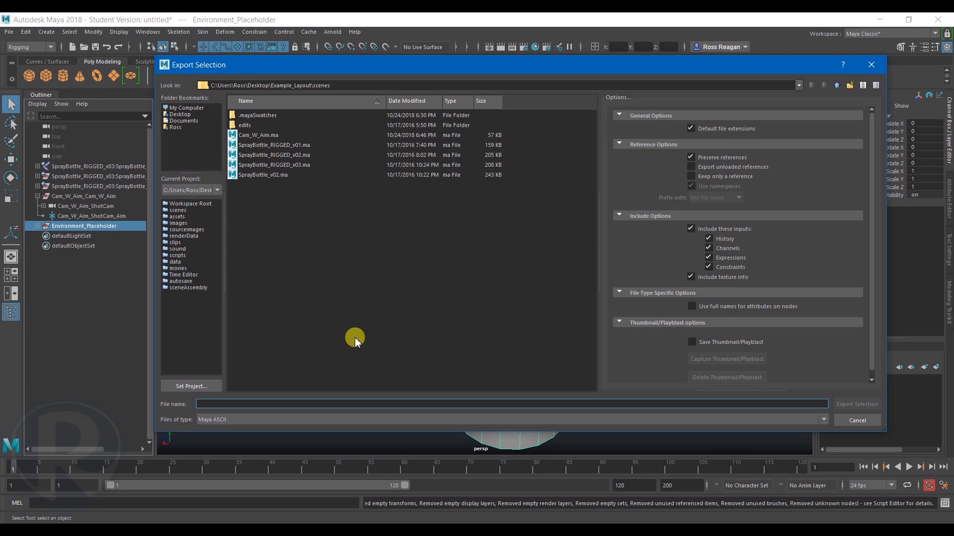
pyautogui.write('Environment_Placeholder_v01')
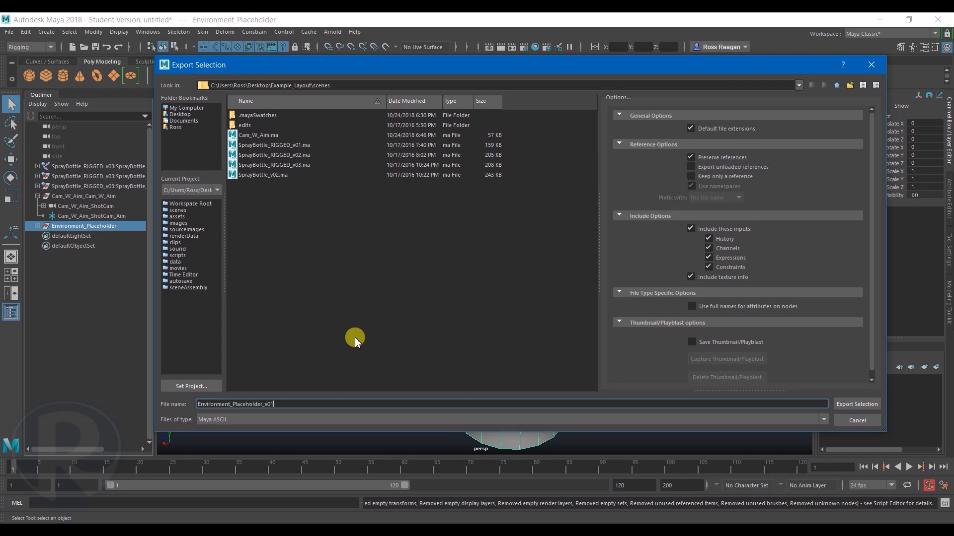
pyautogui.press('Return')
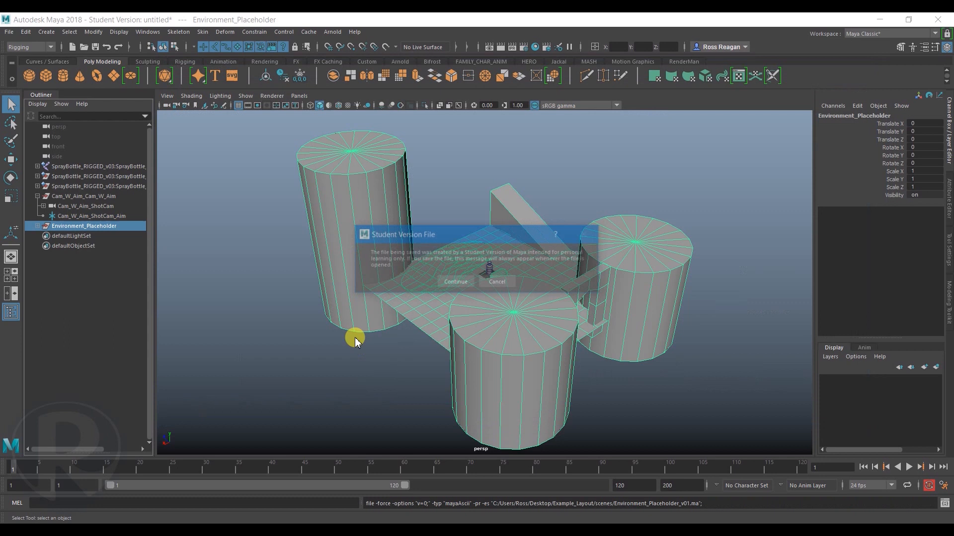
pyautogui.press('Return')
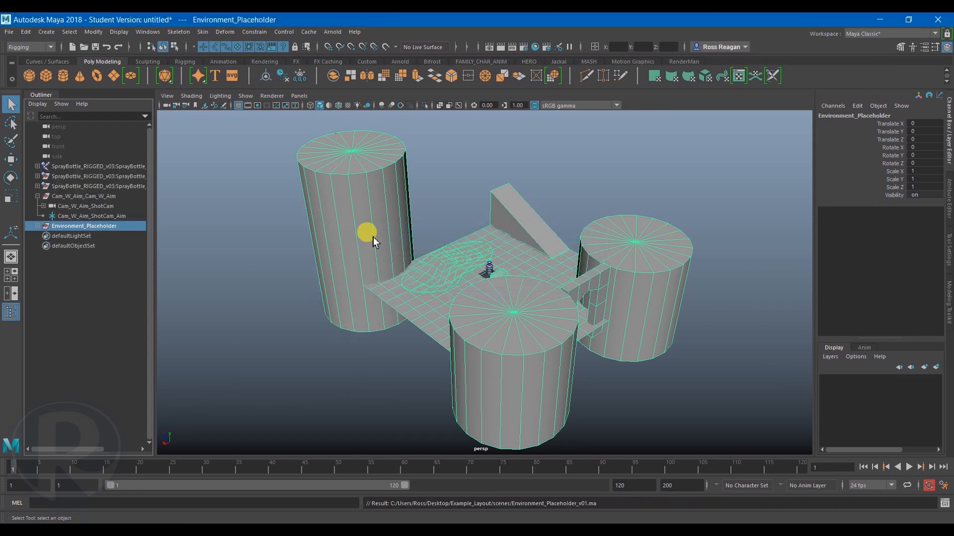
pyautogui.click(263, 231)
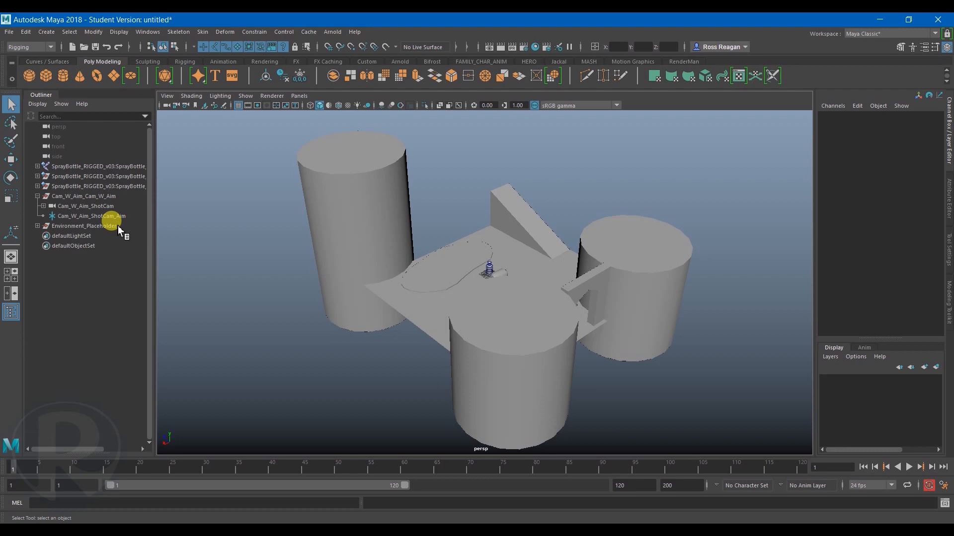
# Delete the Environment_Placeholder group from the scene and collapse the Cam_W_Aim camera group in the Outliner.
pyautogui.click(84, 225)
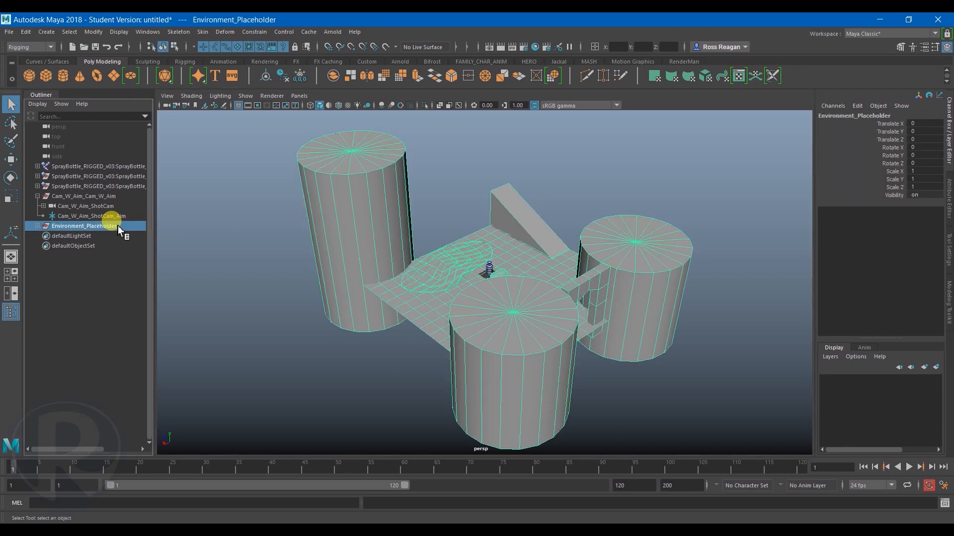
pyautogui.press('Delete')
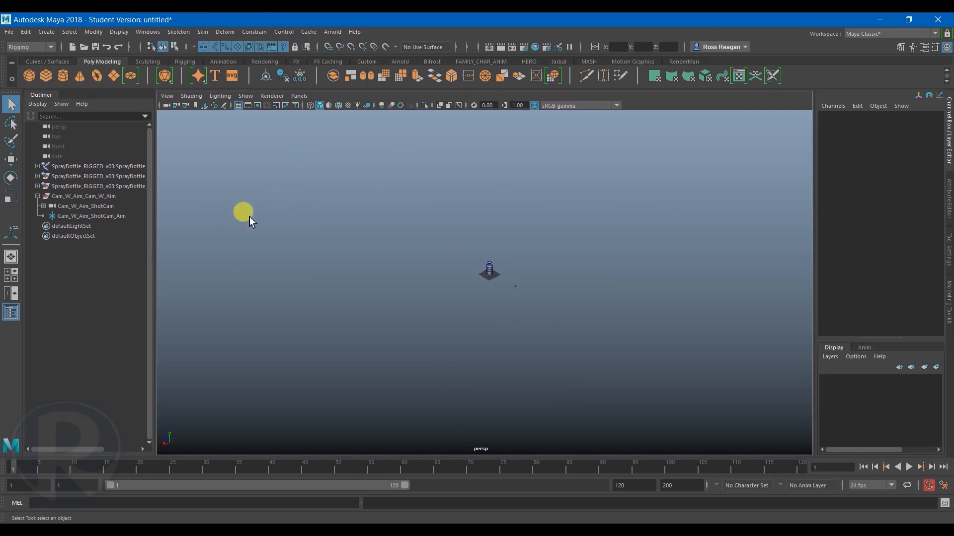
pyautogui.click(38, 196)
pyautogui.keyDown('alt'); pyautogui.moveTo(298, 217); pyautogui.dragTo(207, 196, button='middle'); pyautogui.keyUp('alt')
pyautogui.keyDown('alt'); pyautogui.moveTo(311, 231); pyautogui.dragTo(441, 284, button='middle'); pyautogui.keyUp('alt')
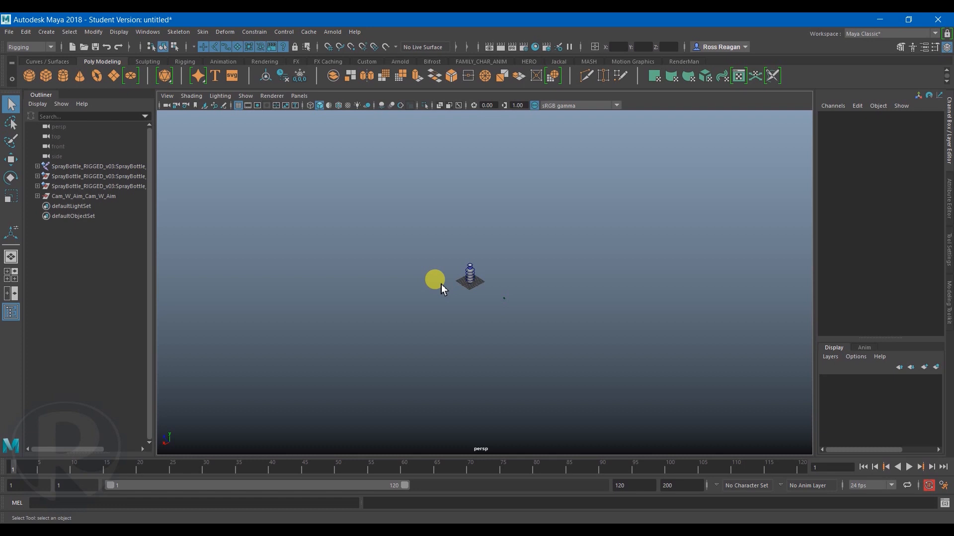
pyautogui.keyDown('alt'); pyautogui.moveTo(449, 309); pyautogui.dragTo(447, 291); pyautogui.keyUp('alt')
pyautogui.keyDown('alt'); pyautogui.moveTo(451, 279); pyautogui.dragTo(419, 271, button='middle'); pyautogui.keyUp('alt')
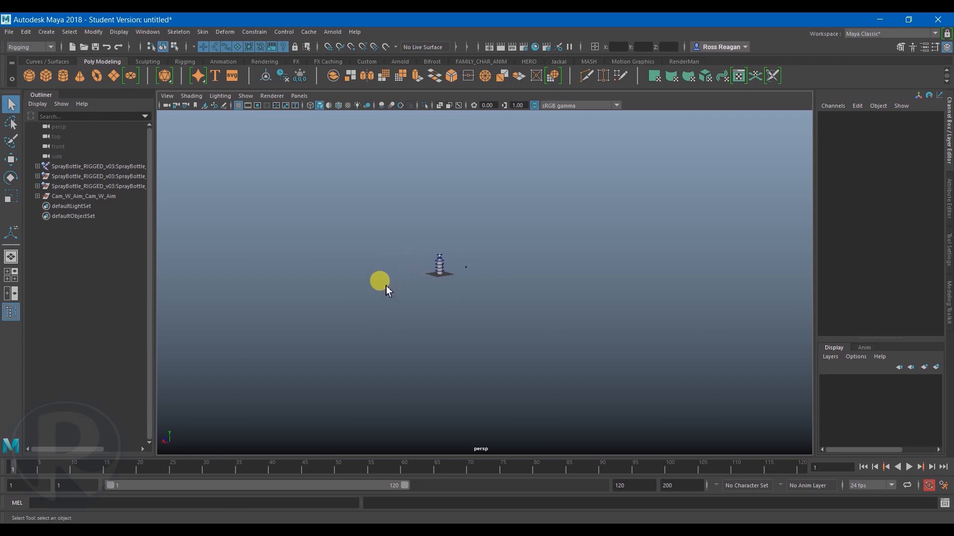
# Reference Environment_Placeholder_v01.ma from the scenes folder into the scene with the default namespace options.
pyautogui.click(9, 32)
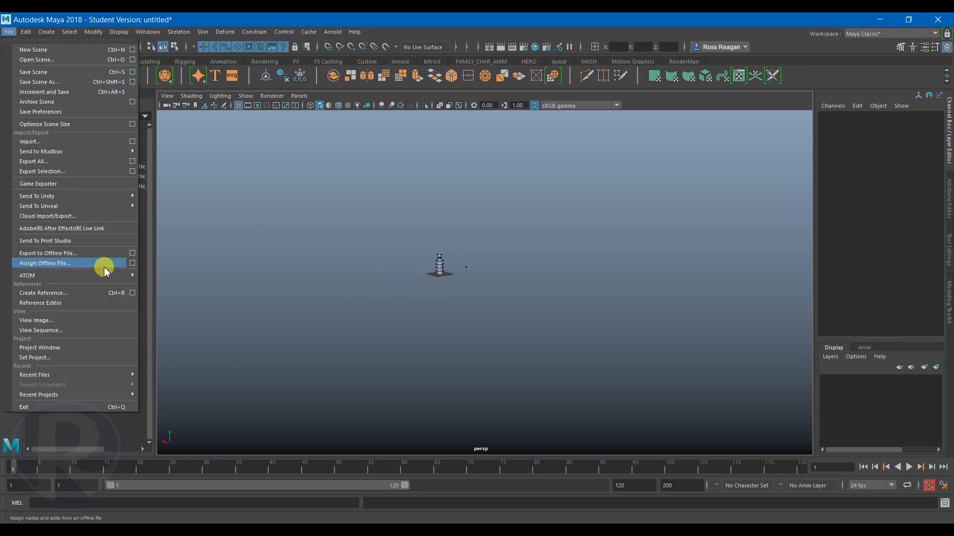
pyautogui.click(78, 293)
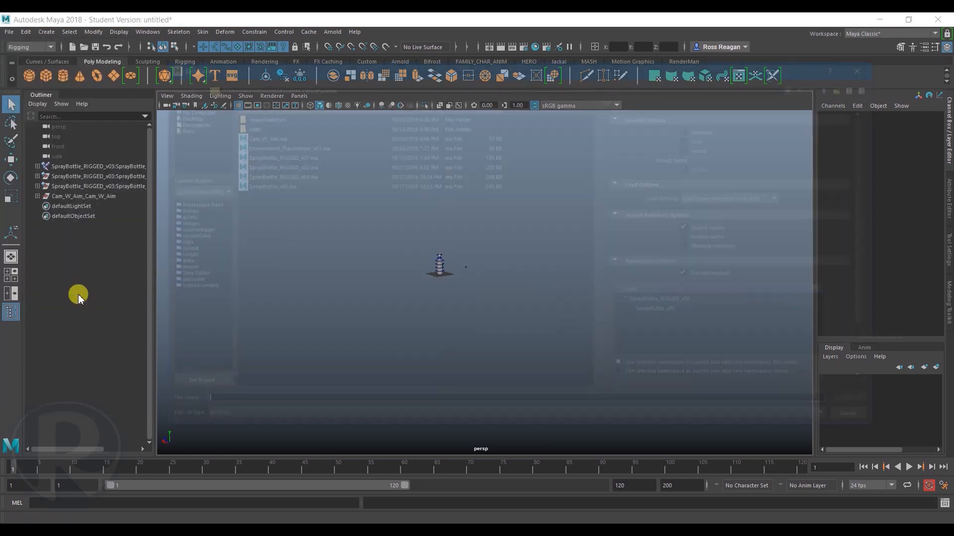
pyautogui.click(259, 144)
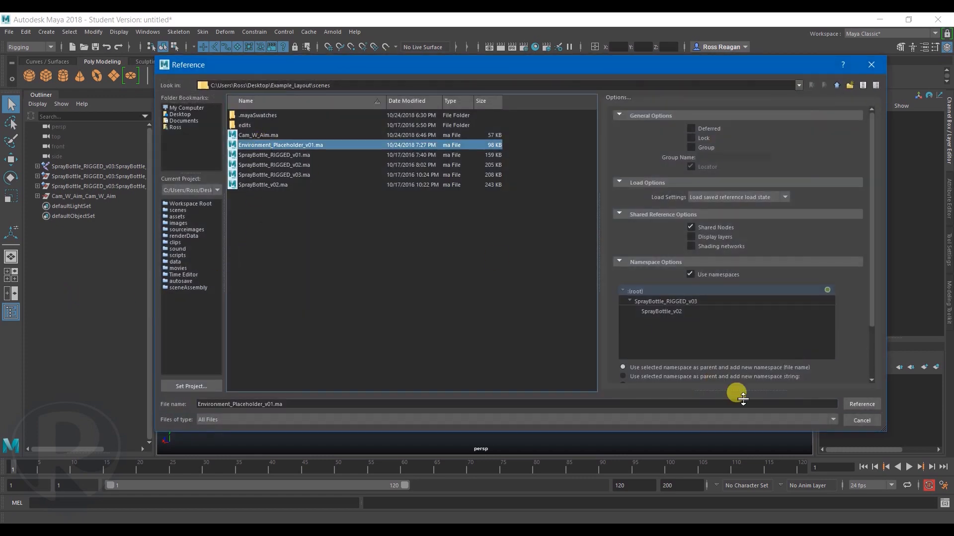
pyautogui.click(848, 404)
pyautogui.click(464, 282)
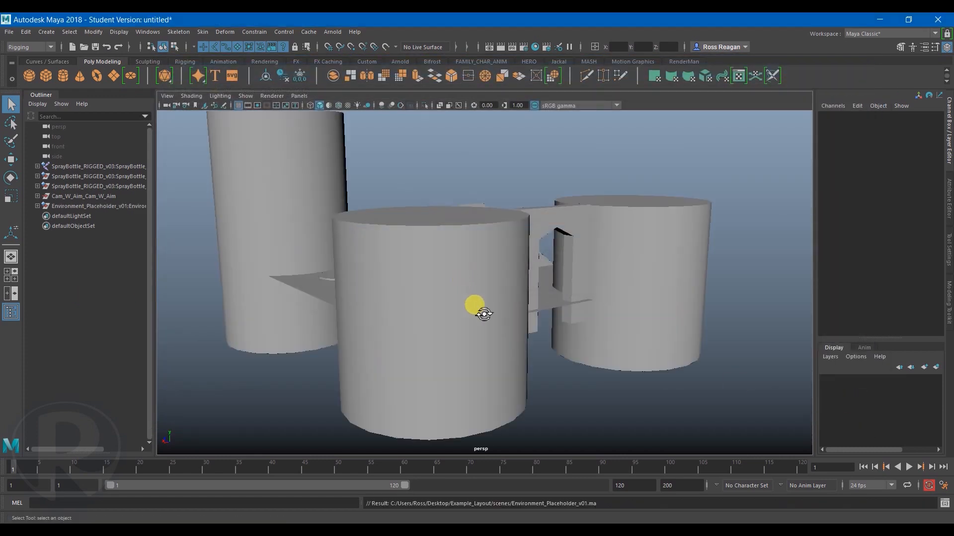
pyautogui.keyDown('alt'); pyautogui.moveTo(479, 309); pyautogui.dragTo(517, 319); pyautogui.keyUp('alt')
# Select the referenced environment group to check its geometry, deselect it and examine the set from several angles.
pyautogui.click(55, 207)
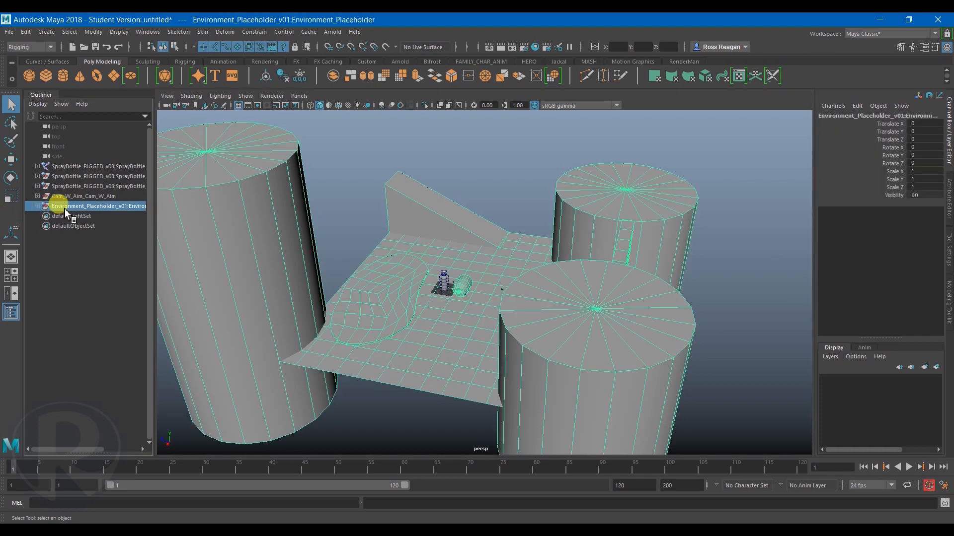
pyautogui.keyDown('alt'); pyautogui.moveTo(556, 381); pyautogui.dragTo(457, 385); pyautogui.keyUp('alt')
pyautogui.click(571, 417)
pyautogui.keyDown('alt'); pyautogui.moveTo(607, 426); pyautogui.dragTo(552, 372); pyautogui.keyUp('alt')
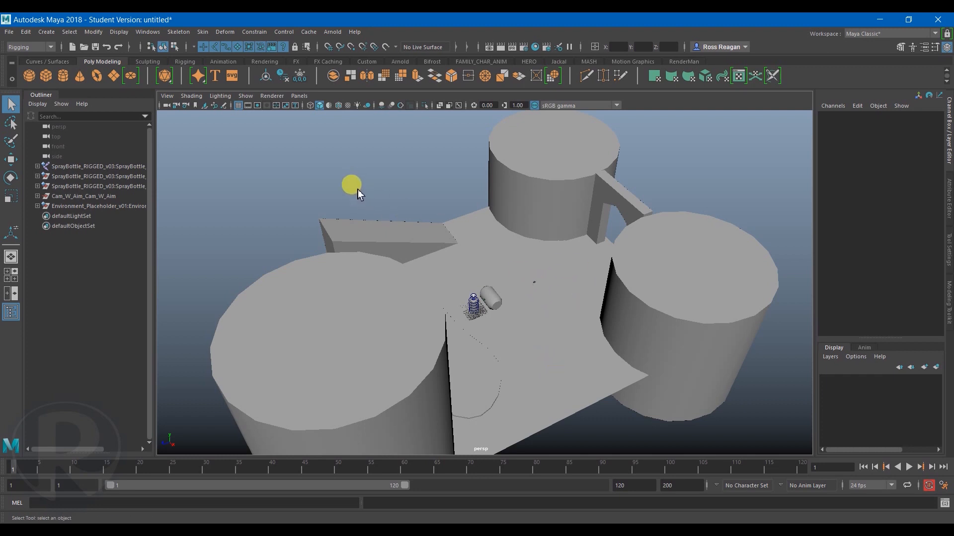
pyautogui.keyDown('alt'); pyautogui.moveTo(527, 242); pyautogui.dragTo(421, 227); pyautogui.keyUp('alt')
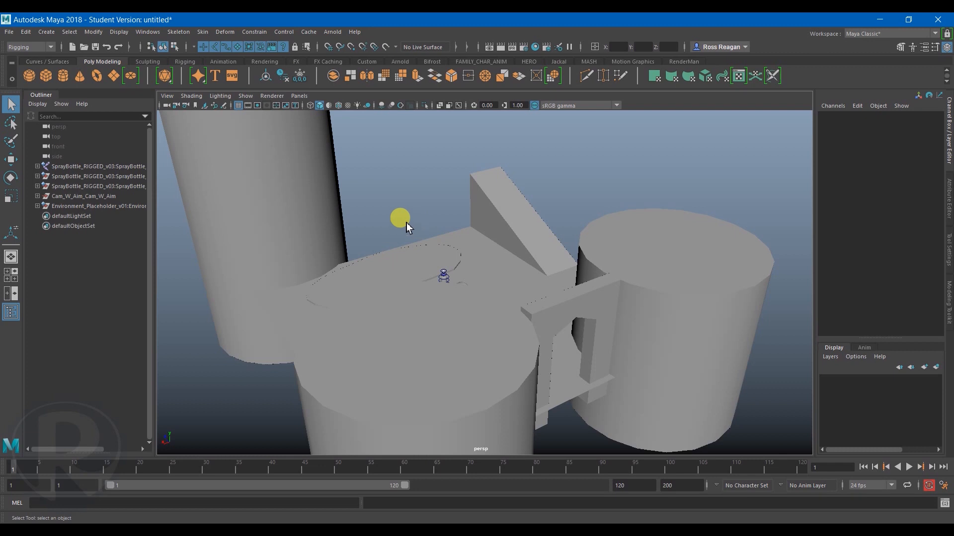
pyautogui.moveTo(398, 188)
pyautogui.keyDown('alt'); pyautogui.mouseDown()
pyautogui.moveTo(416, 208)
pyautogui.moveTo(517, 224)
pyautogui.moveTo(473, 240)
pyautogui.moveTo(475, 251)
pyautogui.mouseUp(); pyautogui.keyUp('alt')
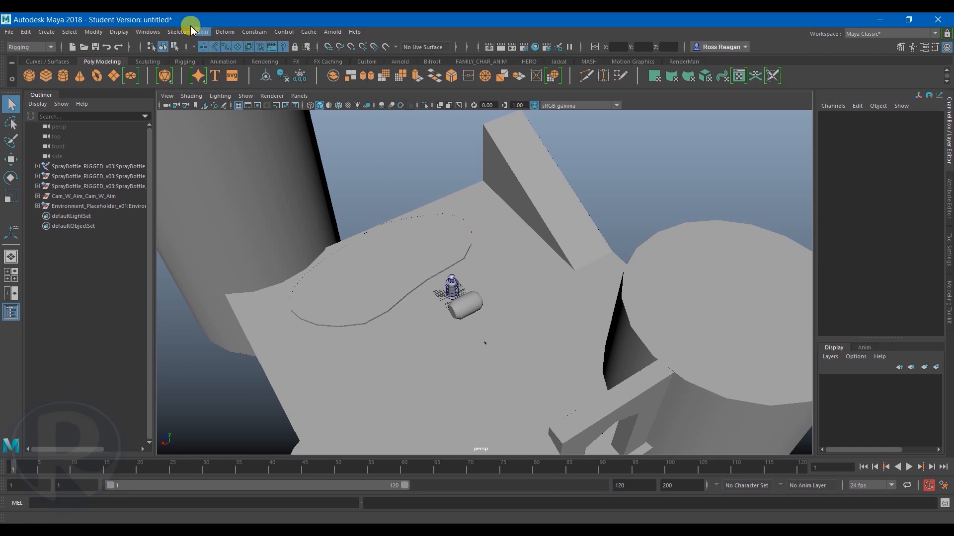
pyautogui.keyDown('alt'); pyautogui.moveTo(421, 247); pyautogui.dragTo(430, 241); pyautogui.keyUp('alt')
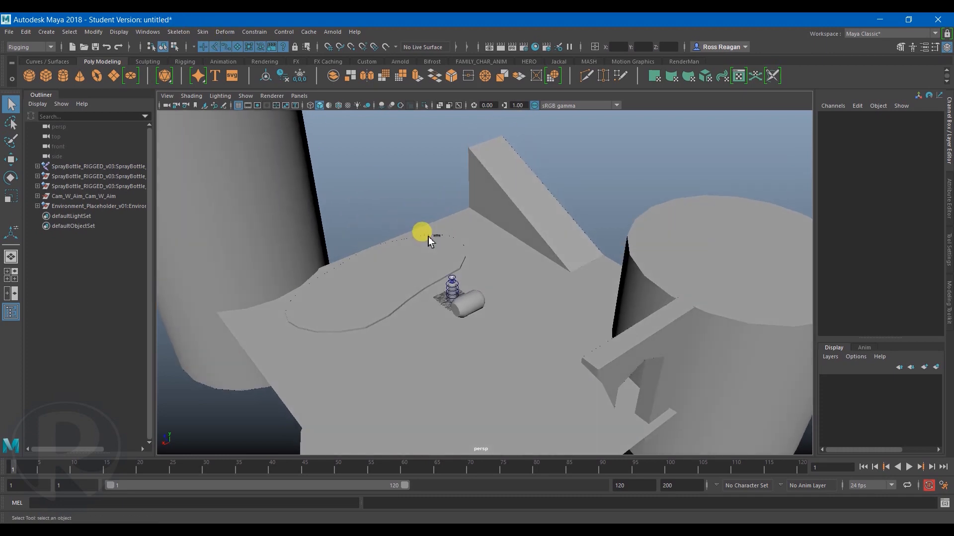
# Save the scene as the Maya ASCII file Shot_010_v01 in the project's scenes folder, accepting the student version notice.
pyautogui.hotkey('ctrl', 's')
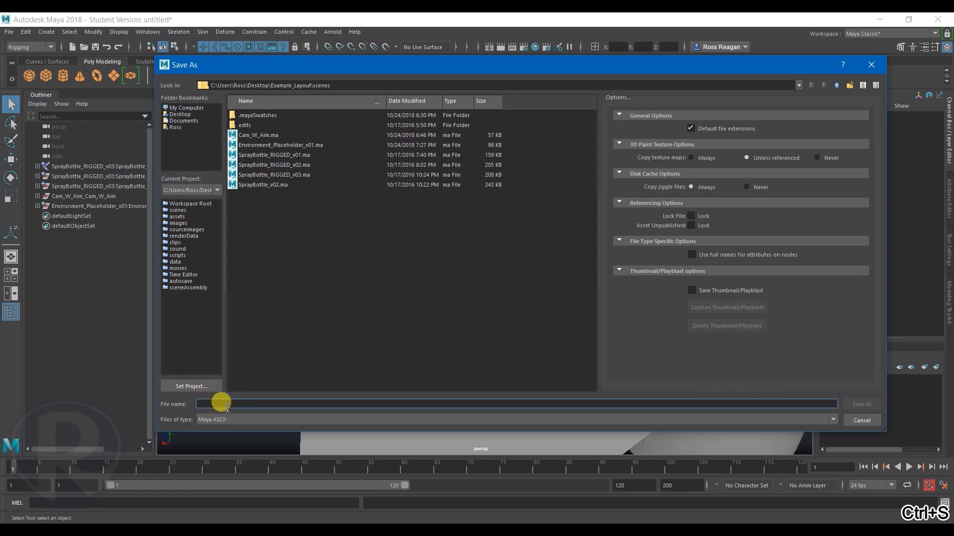
pyautogui.write('Shot_0')
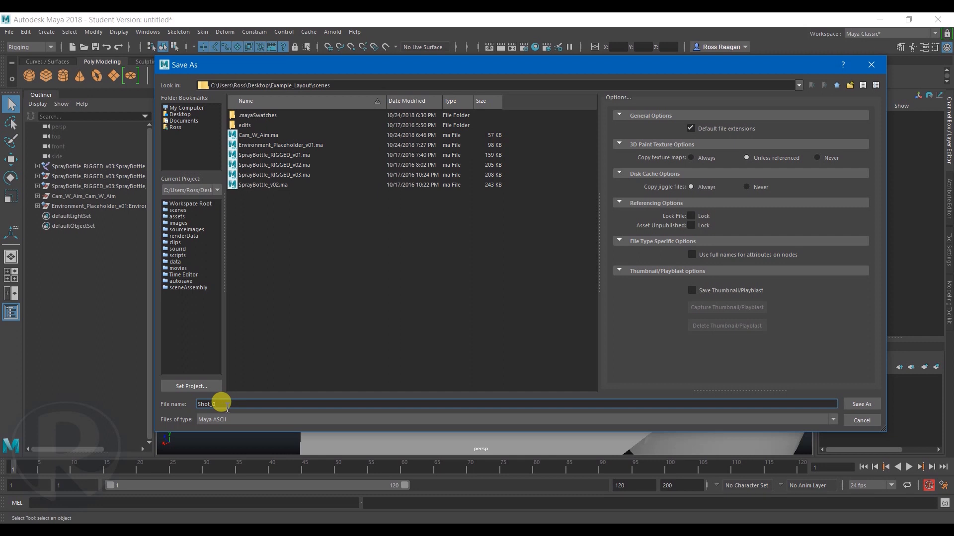
pyautogui.write('v01')
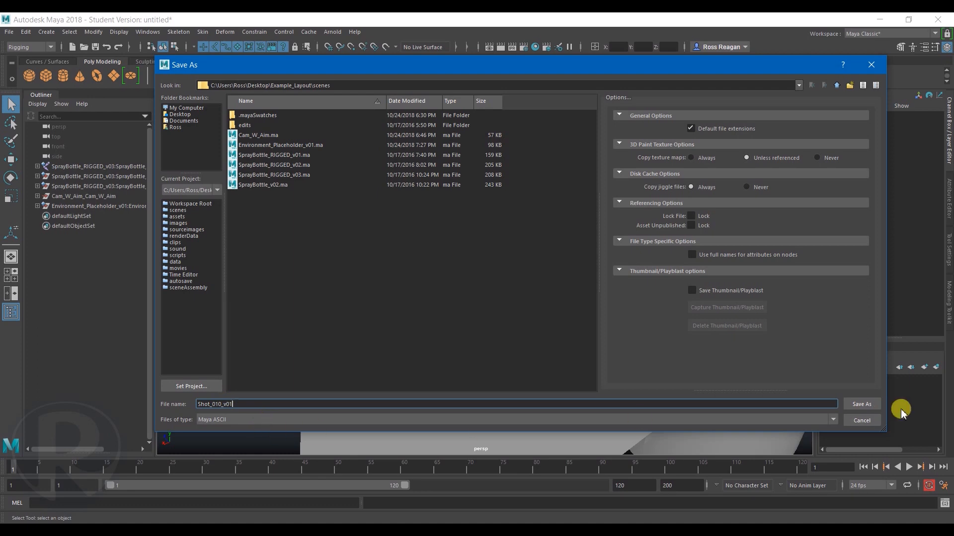
pyautogui.click(874, 405)
pyautogui.click(453, 281)
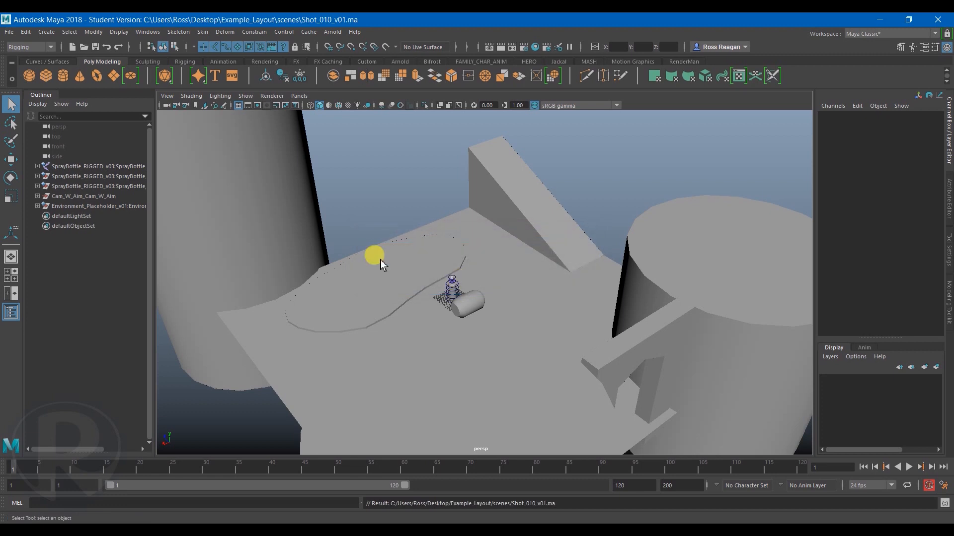
# Save a copy of the scene as Shot_020_v01.ma in the scenes folder, accepting the student version notice.
pyautogui.moveTo(368, 174)
pyautogui.keyDown('alt'); pyautogui.mouseDown()
pyautogui.moveTo(393, 197)
pyautogui.moveTo(409, 198)
pyautogui.moveTo(396, 218)
pyautogui.moveTo(386, 207)
pyautogui.mouseUp(); pyautogui.keyUp('alt')
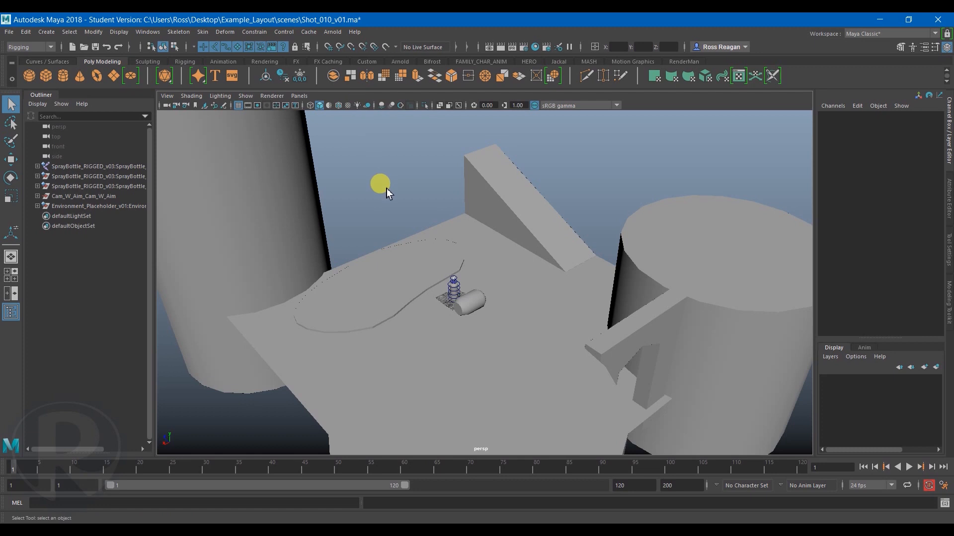
pyautogui.click(11, 31)
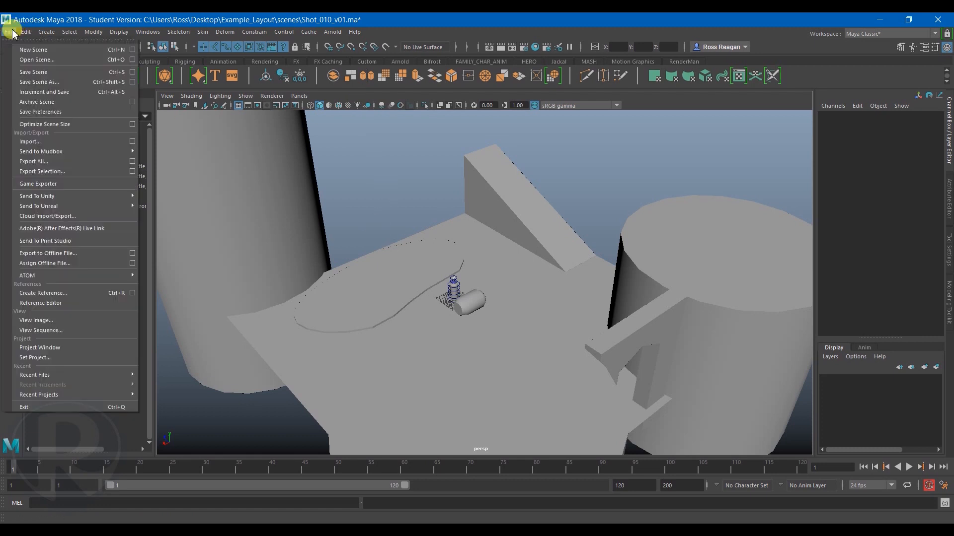
pyautogui.click(66, 86)
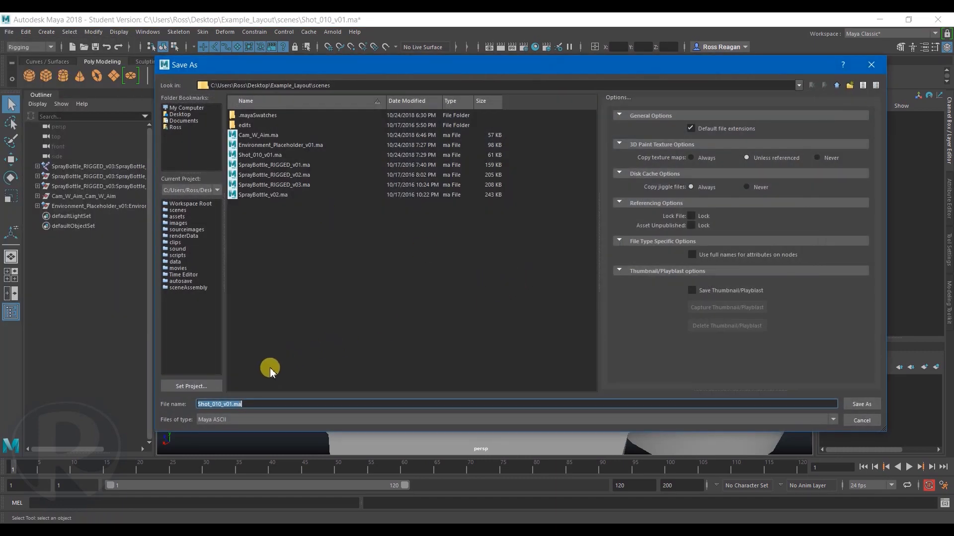
pyautogui.click(215, 404)
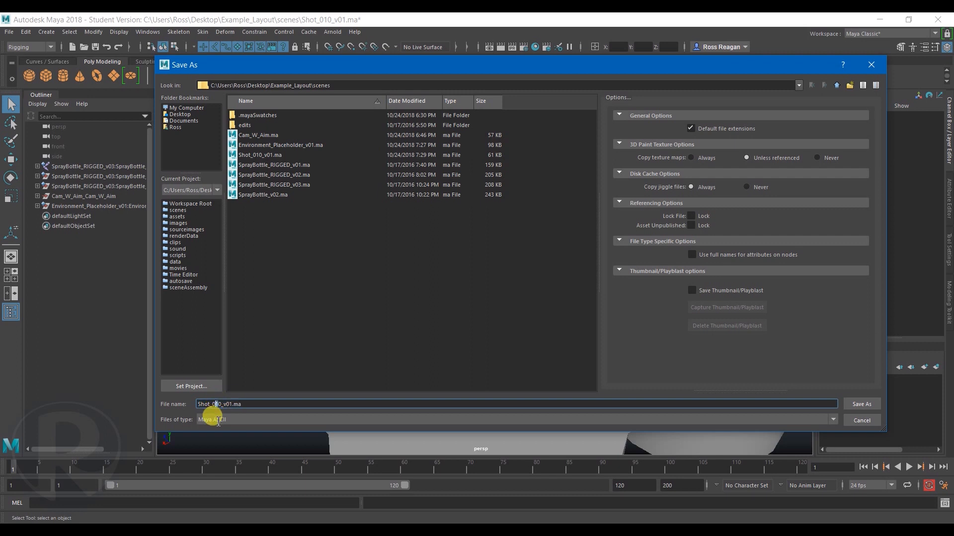
pyautogui.click(218, 404)
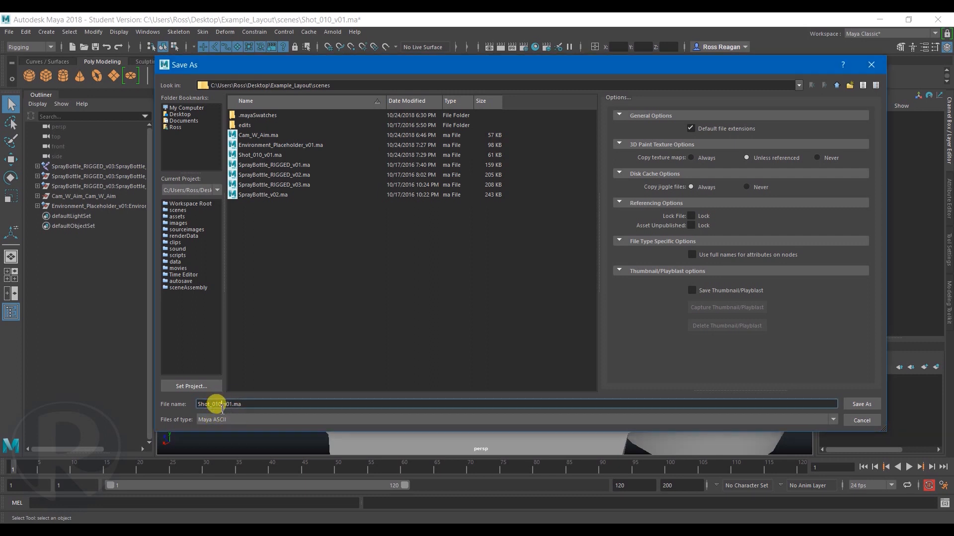
pyautogui.write('2')
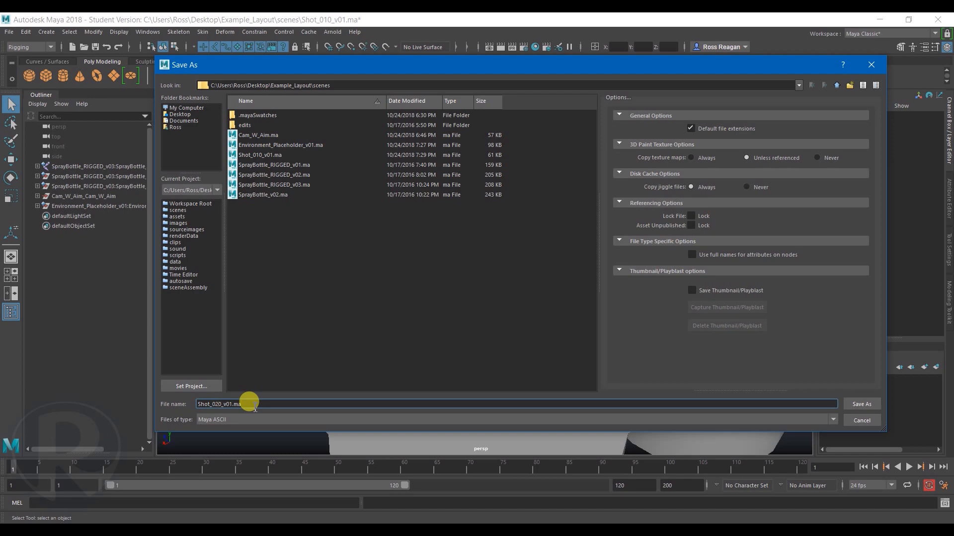
pyautogui.click(852, 405)
pyautogui.click(460, 279)
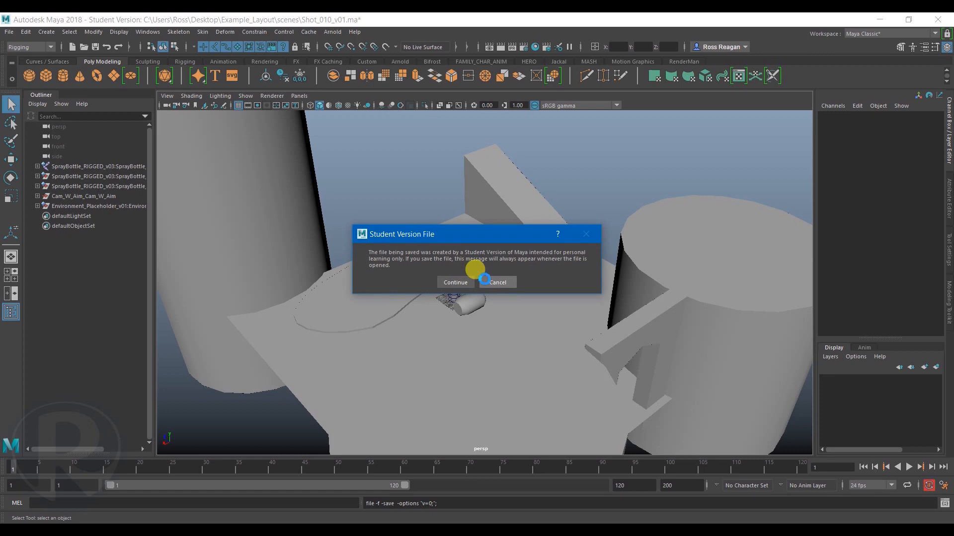
pyautogui.click(484, 280)
# Save another copy of the scene as Shot_030_v01.ma in the scenes folder.
pyautogui.click(9, 31)
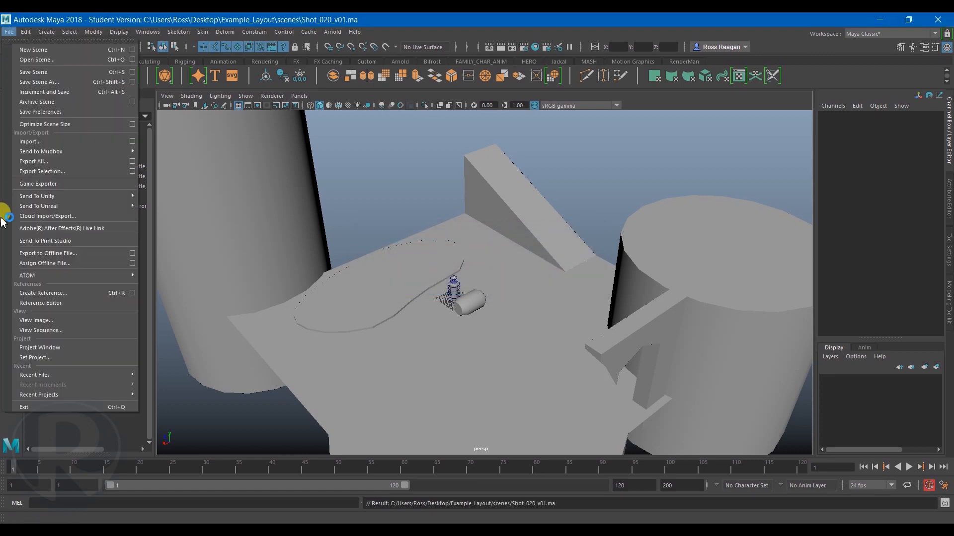
pyautogui.click(40, 82)
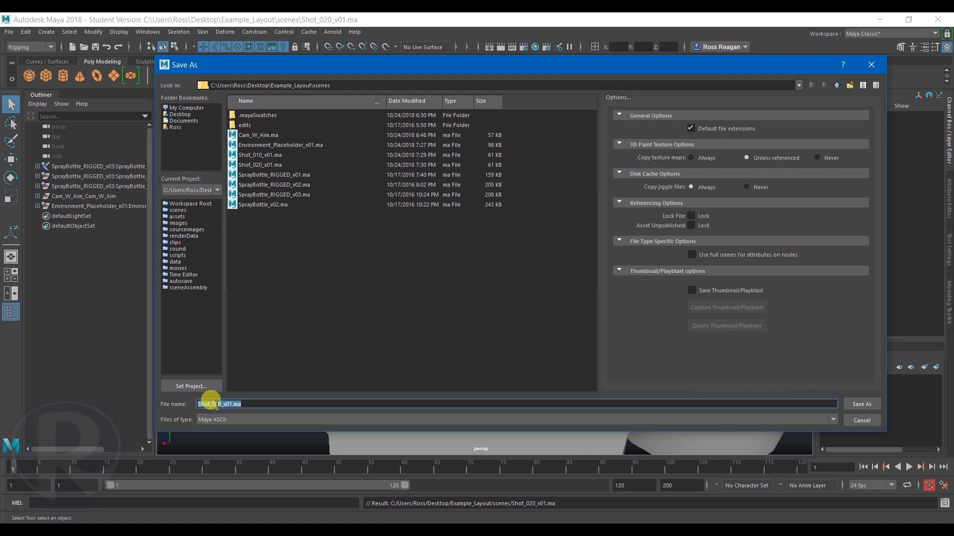
pyautogui.click(217, 404)
pyautogui.press('BackSpace')
pyautogui.write('3')
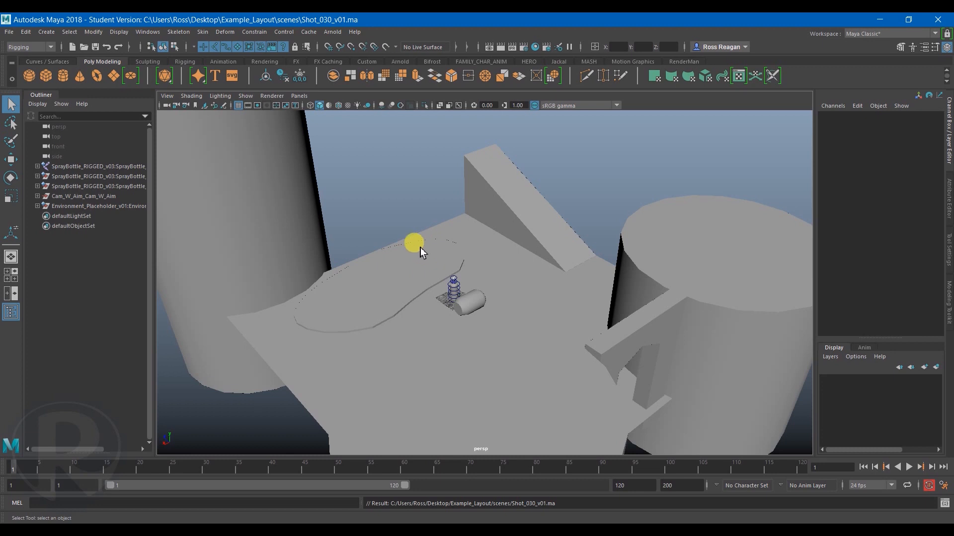
# Switch to File Explorer and open the scenes folder of the Example_Layout project.
pyautogui.keyDown('alt'); pyautogui.moveTo(430, 186); pyautogui.dragTo(564, 481, button='right'); pyautogui.keyUp('alt')
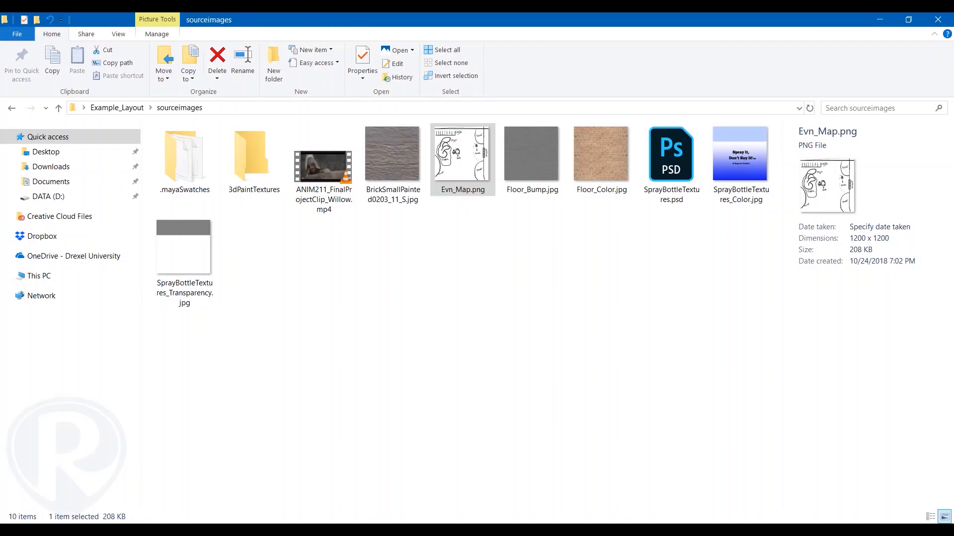
pyautogui.click(447, 334)
pyautogui.click(117, 108)
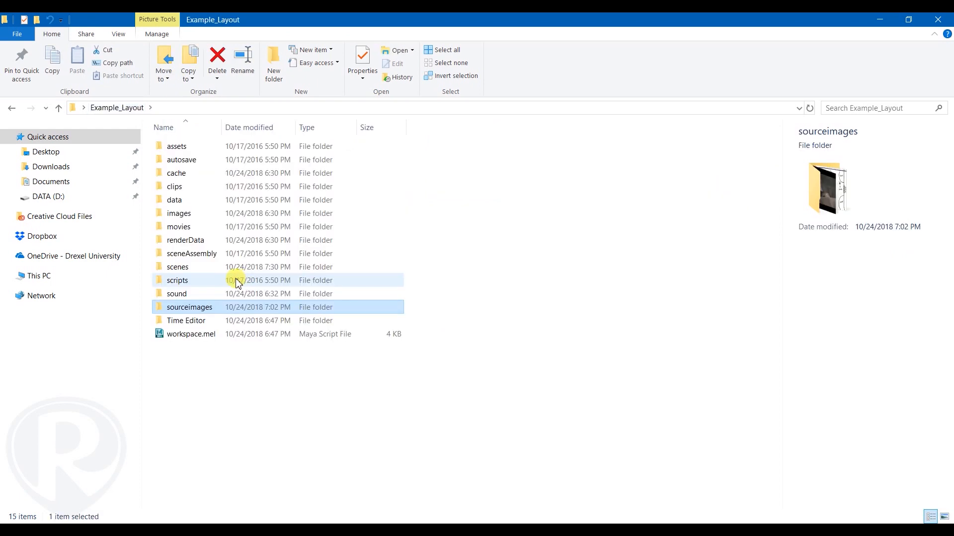
pyautogui.doubleClick(202, 270)
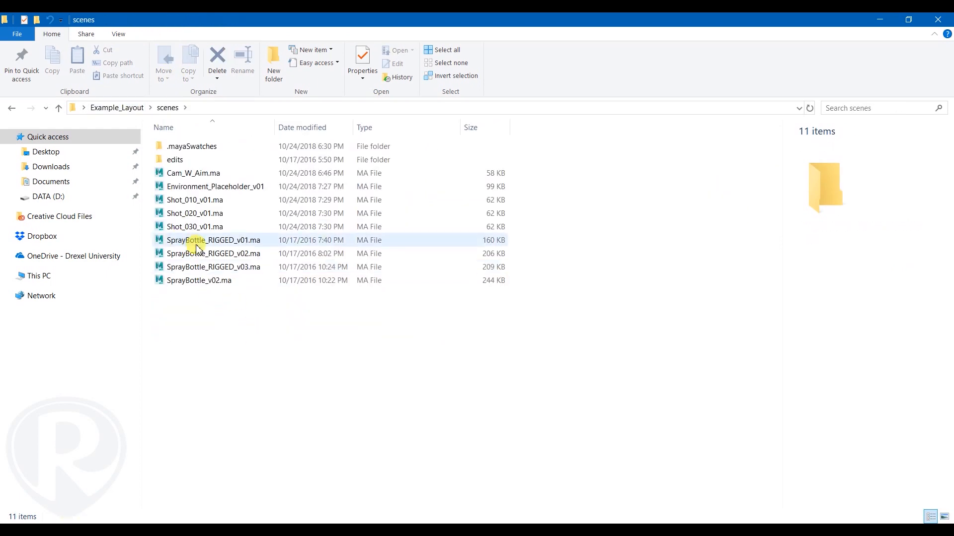
# Examine the Shot_010_v01, Shot_020_v01 and Shot_030_v01 files, selecting them together and individually.
pyautogui.click(208, 212)
pyautogui.click(208, 200)
pyautogui.keyDown('ctrl'); pyautogui.click(208, 214); pyautogui.keyUp('ctrl')
pyautogui.keyDown('ctrl'); pyautogui.click(209, 227); pyautogui.keyUp('ctrl')
pyautogui.click(342, 385)
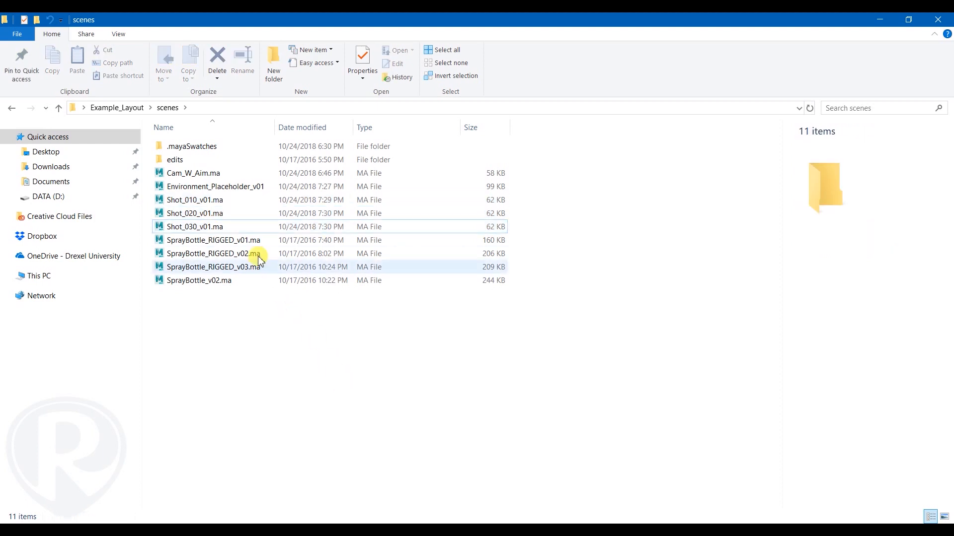
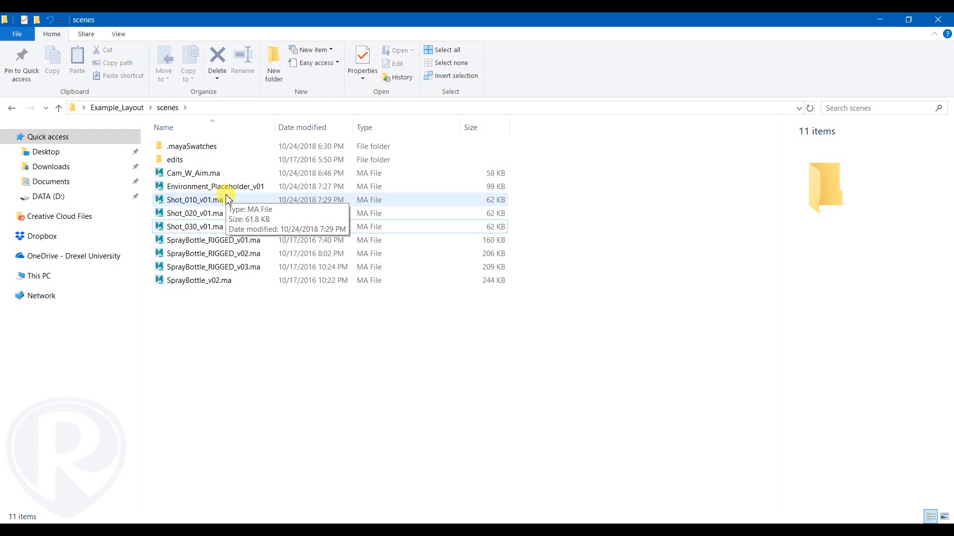
pyautogui.click(213, 213)
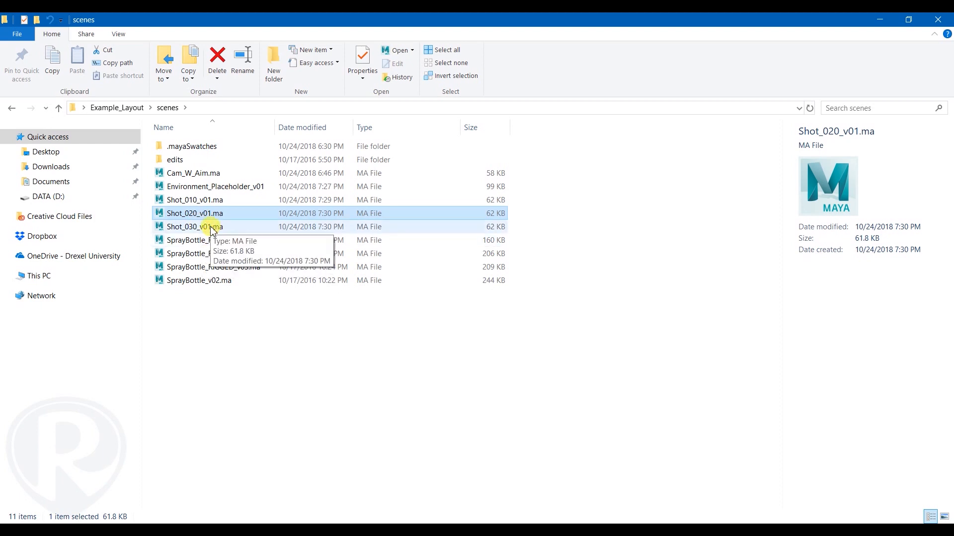
pyautogui.click(221, 199)
pyautogui.click(228, 225)
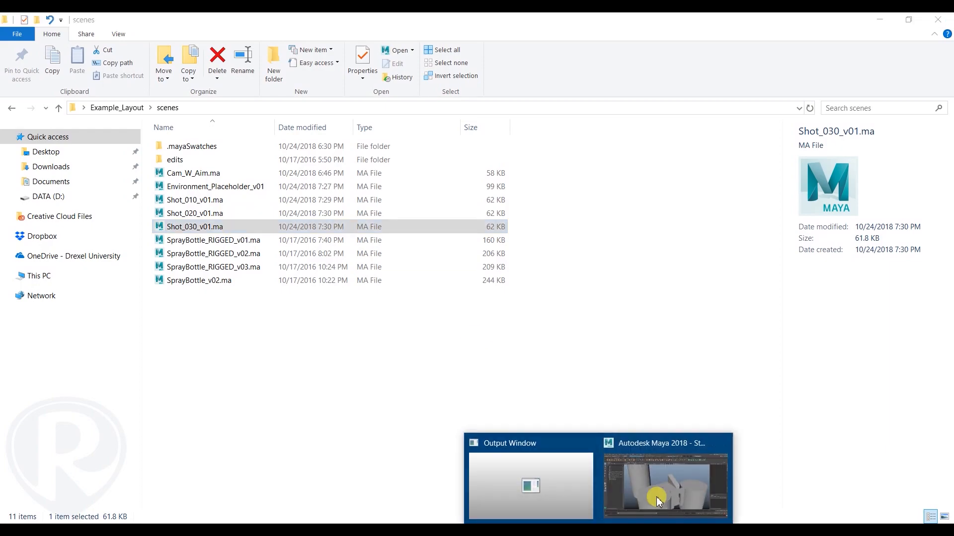
# Switch back to Maya and examine the Shot_030_v01 layout from different angles.
pyautogui.click(655, 499)
pyautogui.moveTo(494, 235)
pyautogui.keyDown('alt'); pyautogui.mouseDown()
pyautogui.moveTo(473, 222)
pyautogui.moveTo(554, 256)
pyautogui.mouseUp(); pyautogui.keyUp('alt')
pyautogui.moveTo(493, 192)
pyautogui.keyDown('alt'); pyautogui.mouseDown()
pyautogui.moveTo(486, 206)
pyautogui.moveTo(381, 203)
pyautogui.mouseUp(); pyautogui.keyUp('alt')
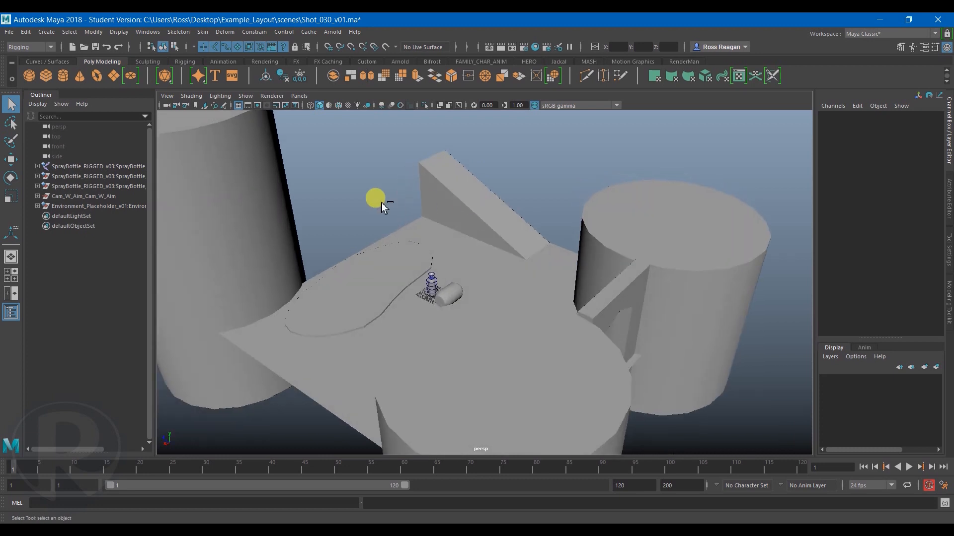
# Save the Shot_030_v01 scene and accept the student version notice.
pyautogui.hotkey('ctrl', 's')
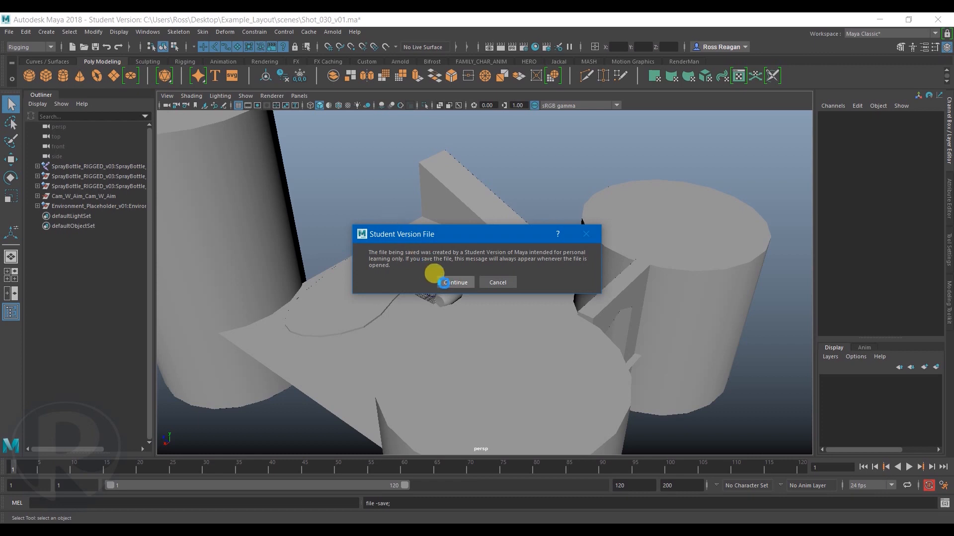
pyautogui.click(443, 281)
pyautogui.scroll(5, 357, 199)
pyautogui.keyDown('alt'); pyautogui.moveTo(359, 213); pyautogui.dragTo(392, 227); pyautogui.keyUp('alt')
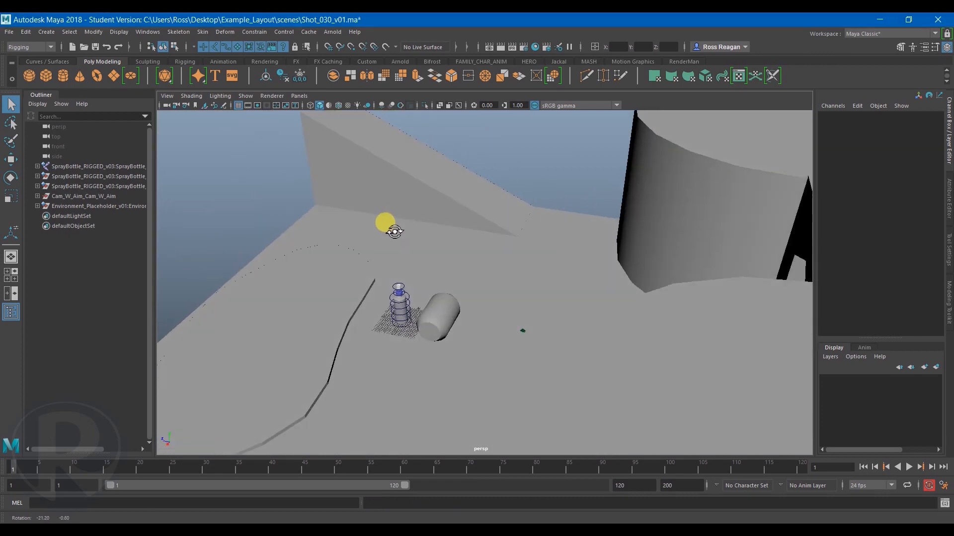
pyautogui.keyDown('alt'); pyautogui.moveTo(393, 226); pyautogui.dragTo(452, 235, button='middle'); pyautogui.keyUp('alt')
pyautogui.keyDown('alt'); pyautogui.moveTo(451, 234); pyautogui.dragTo(487, 315); pyautogui.keyUp('alt')
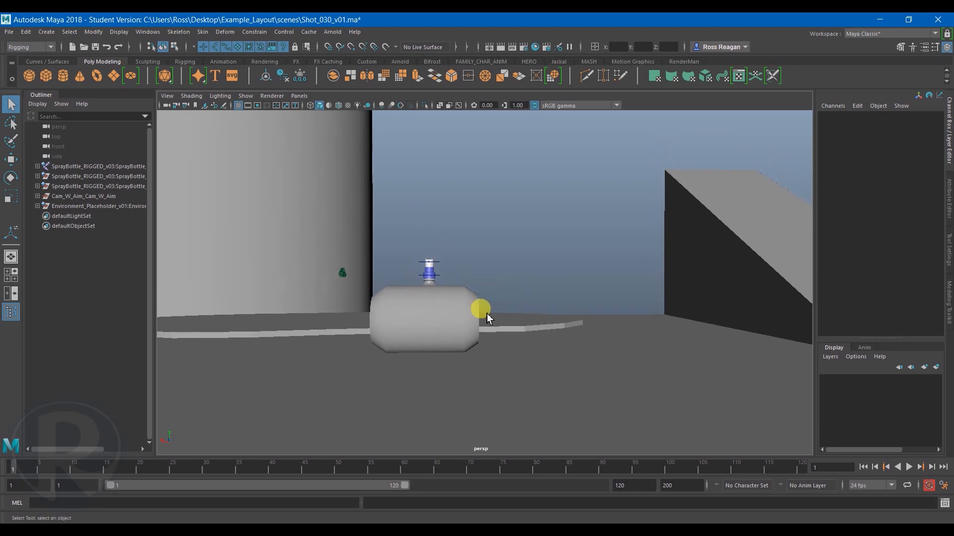
pyautogui.scroll(-5, 486, 313)
pyautogui.keyDown('alt'); pyautogui.moveTo(485, 312); pyautogui.dragTo(439, 333); pyautogui.keyUp('alt')
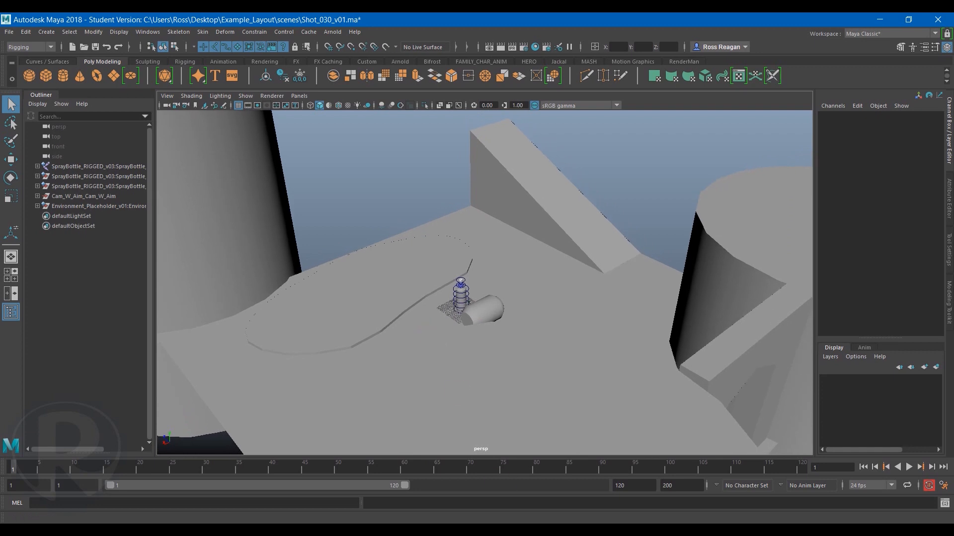
# Switch to File Explorer and look over the shot and SprayBottle files in the scenes folder.
pyautogui.hotkey('alt', 'Tab')
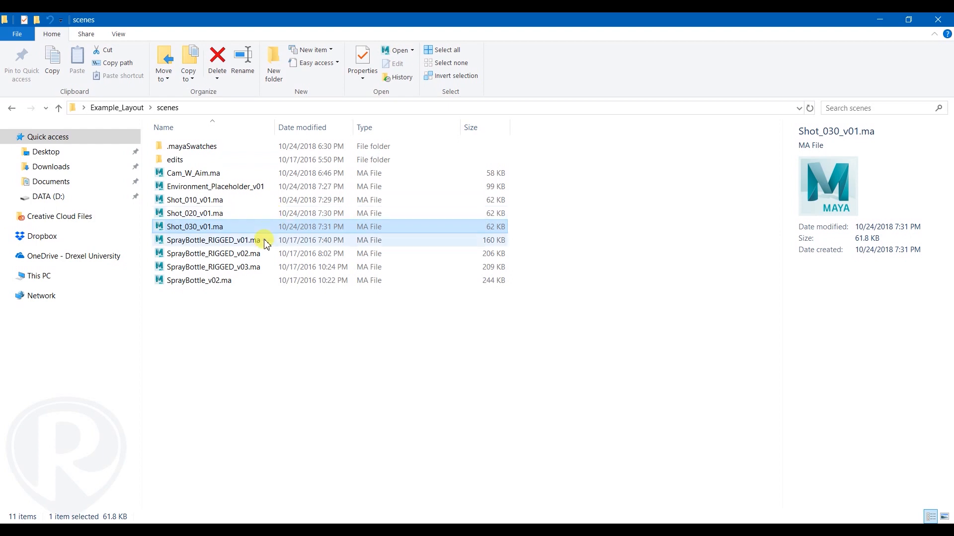
pyautogui.click(252, 370)
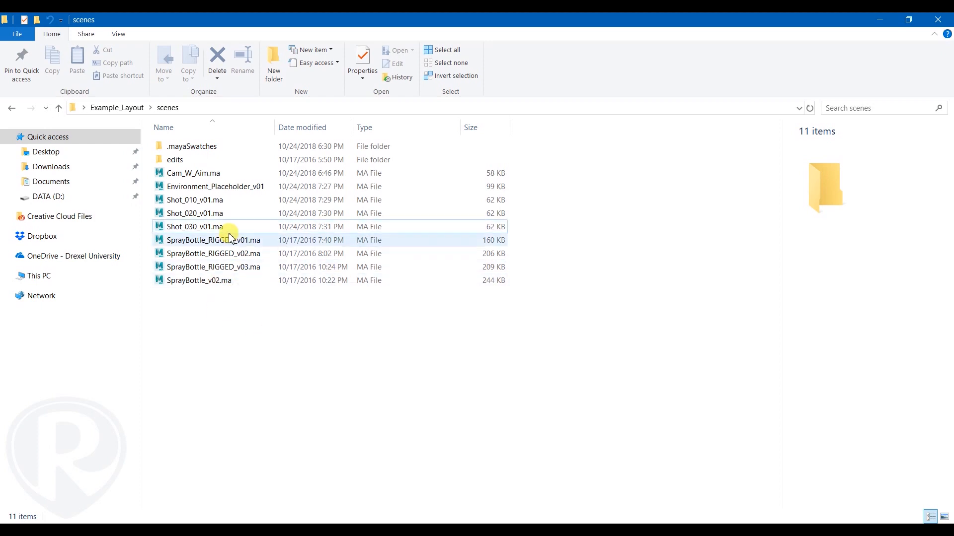
pyautogui.click(234, 278)
pyautogui.click(224, 343)
pyautogui.click(227, 279)
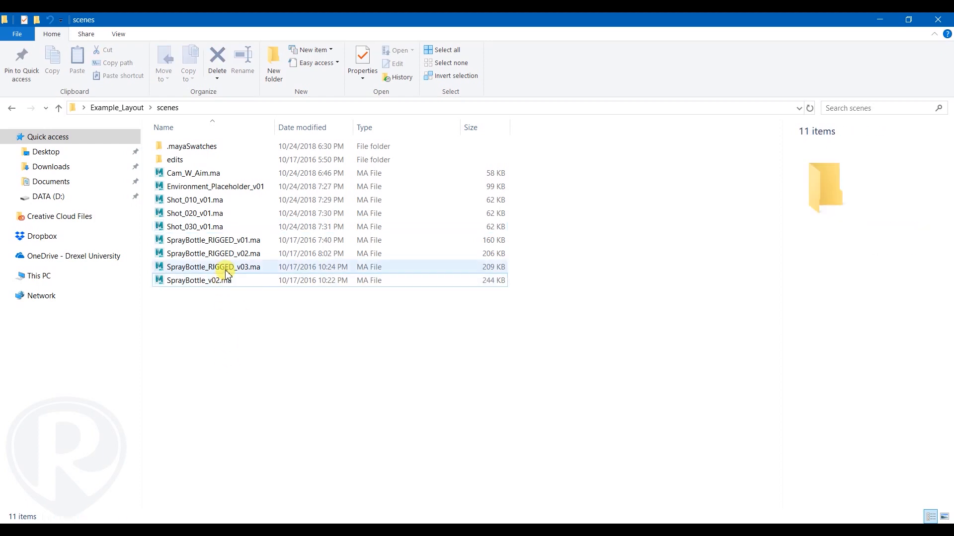
pyautogui.keyDown('ctrl'); pyautogui.click(215, 277); pyautogui.keyUp('ctrl')
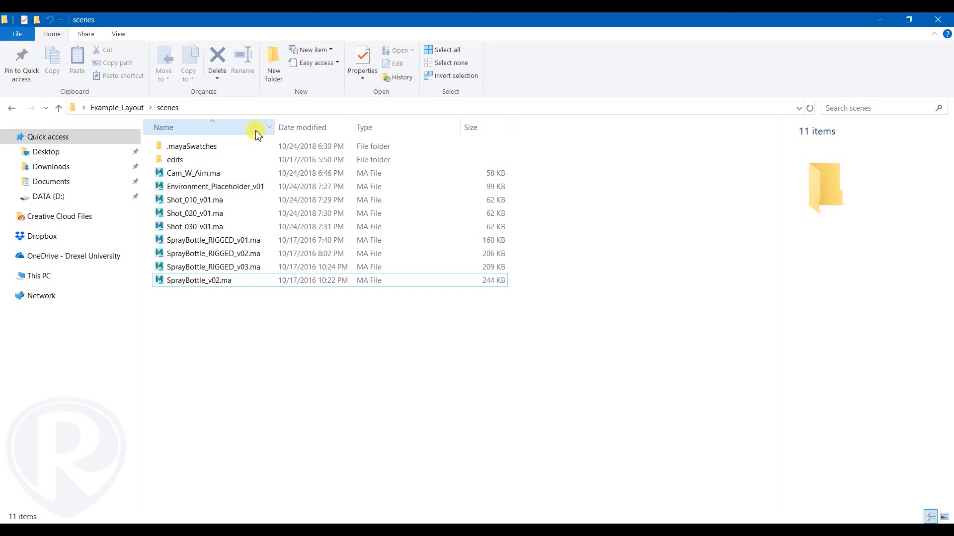
# Create a new folder named References inside the scenes folder.
pyautogui.rightClick(263, 340)
pyautogui.moveTo(251, 308)
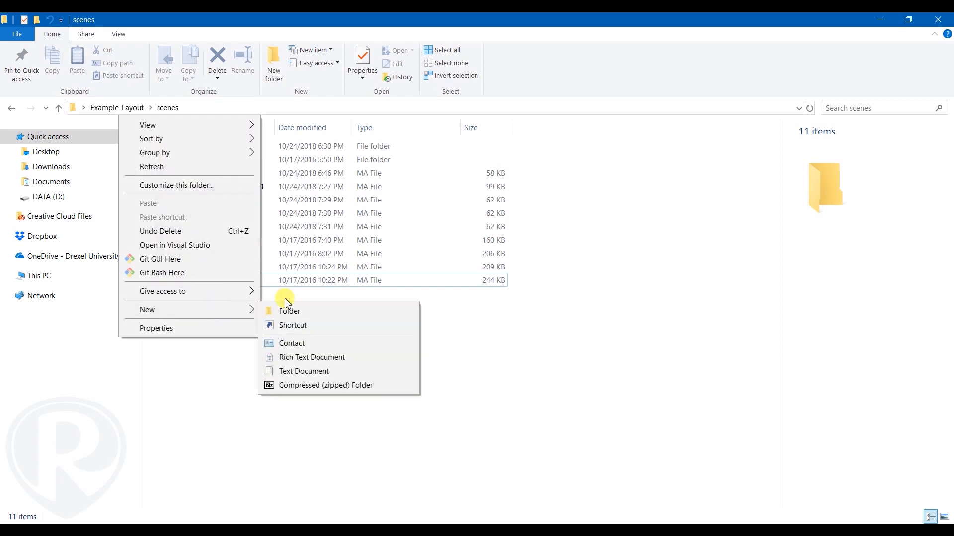
pyautogui.click(286, 309)
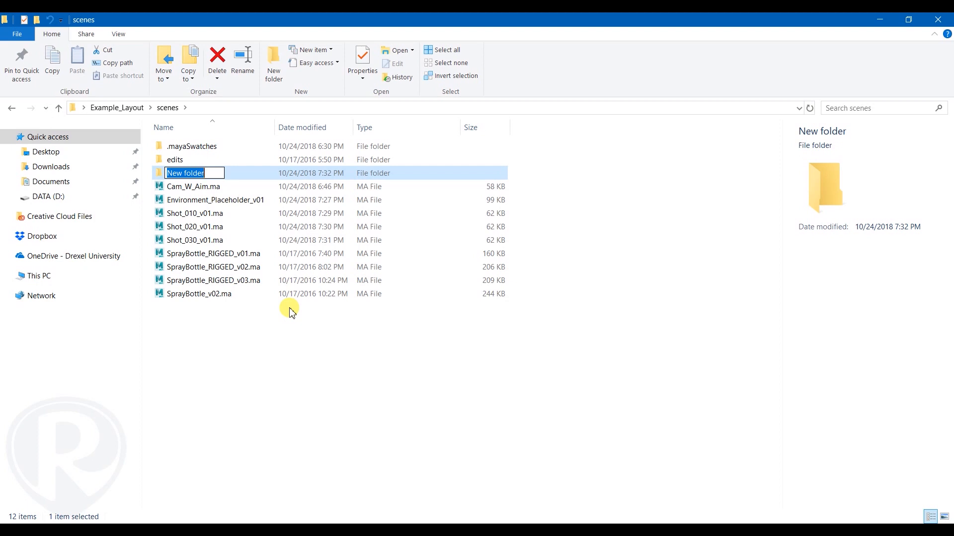
pyautogui.write('References')
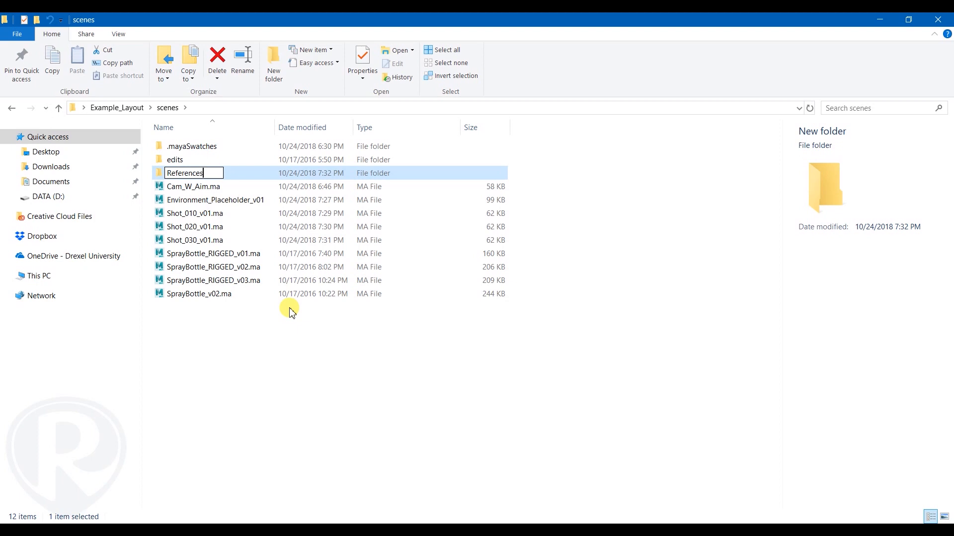
pyautogui.press('Return')
# Create two more folders in the scenes folder, named Animation and Assets.
pyautogui.click(269, 64)
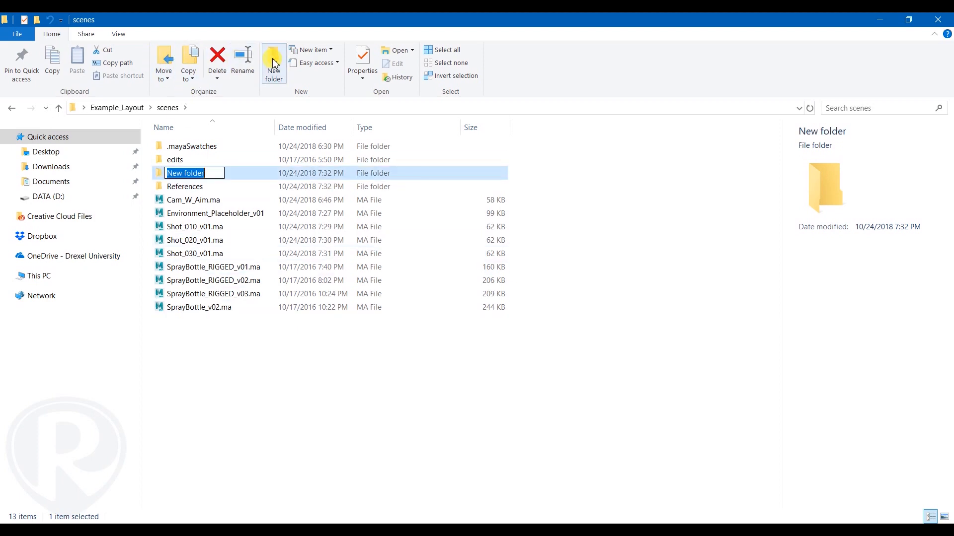
pyautogui.write('Animation')
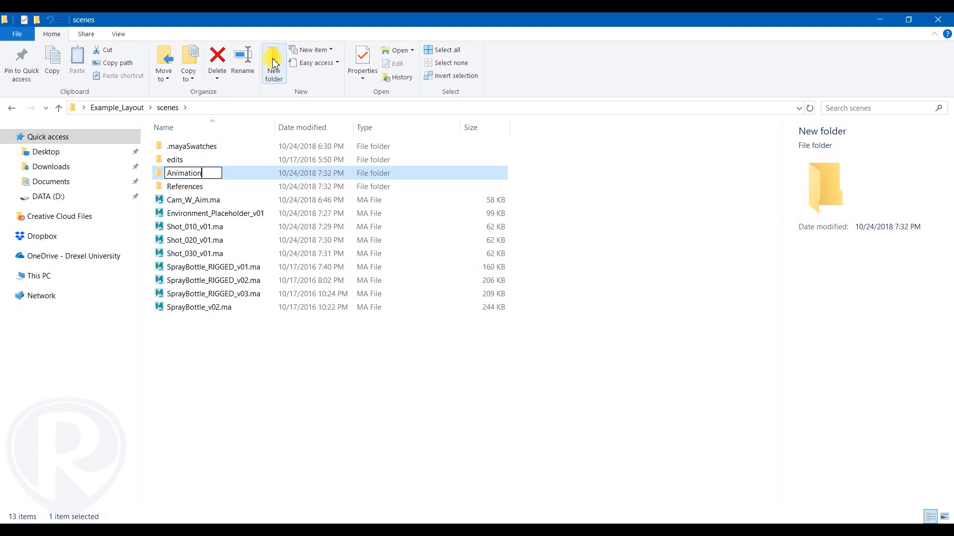
pyautogui.press('Return')
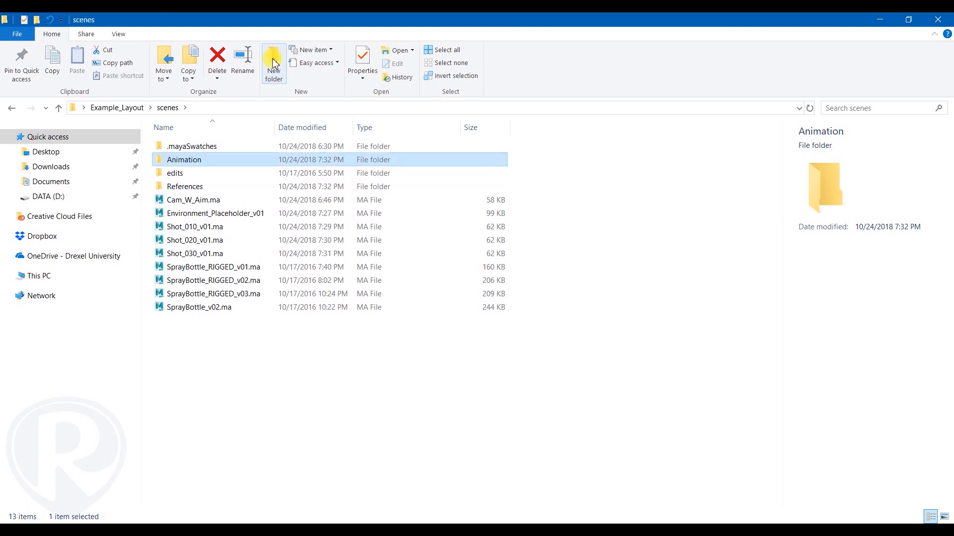
pyautogui.click(274, 63)
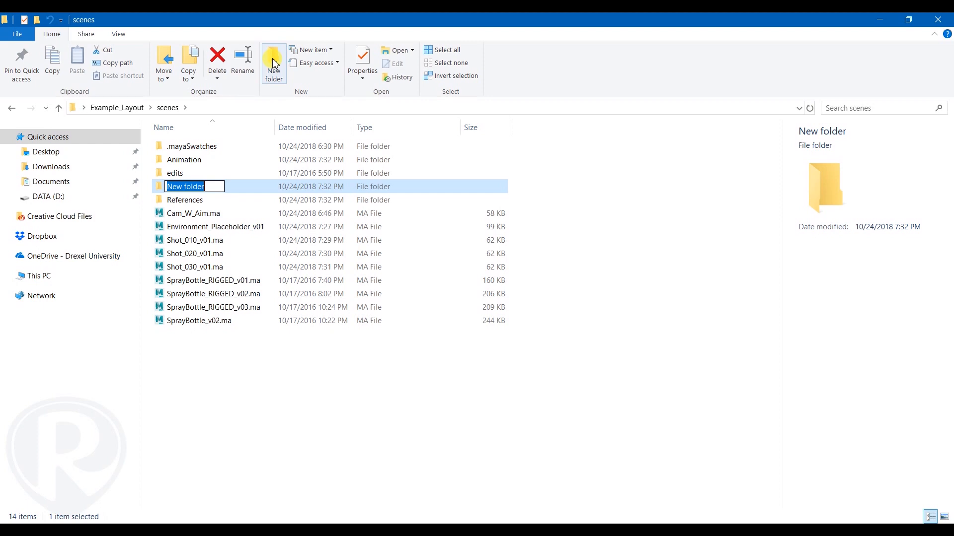
pyautogui.write('Ed')
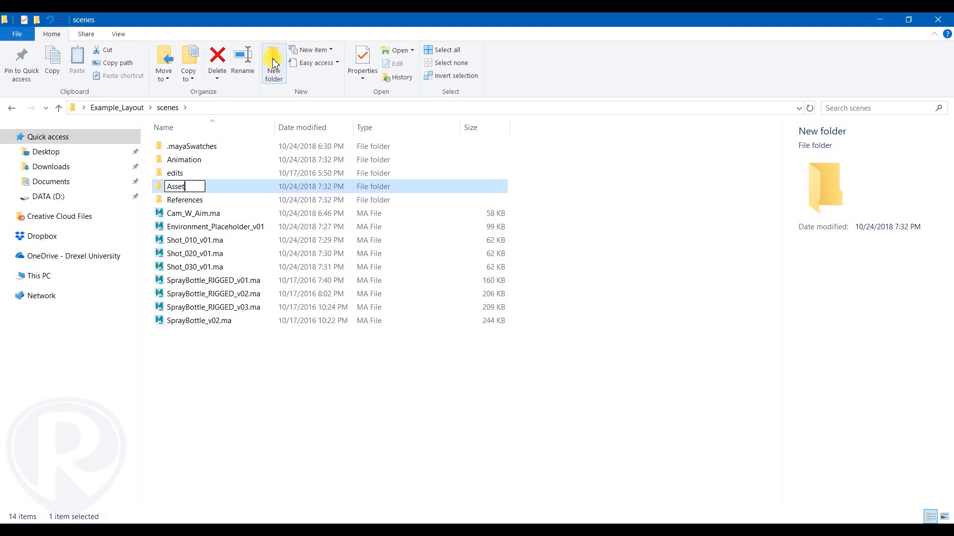
pyautogui.press('Return')
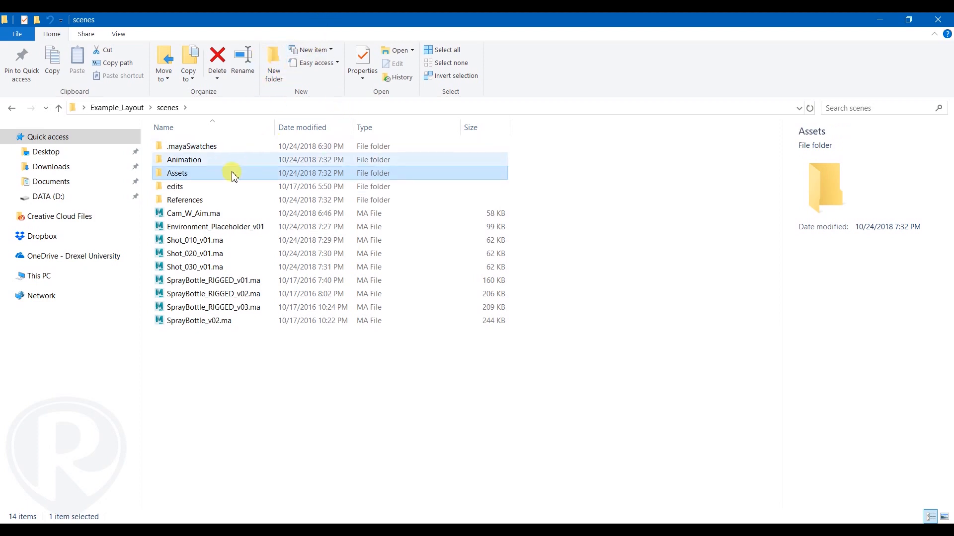
pyautogui.click(256, 394)
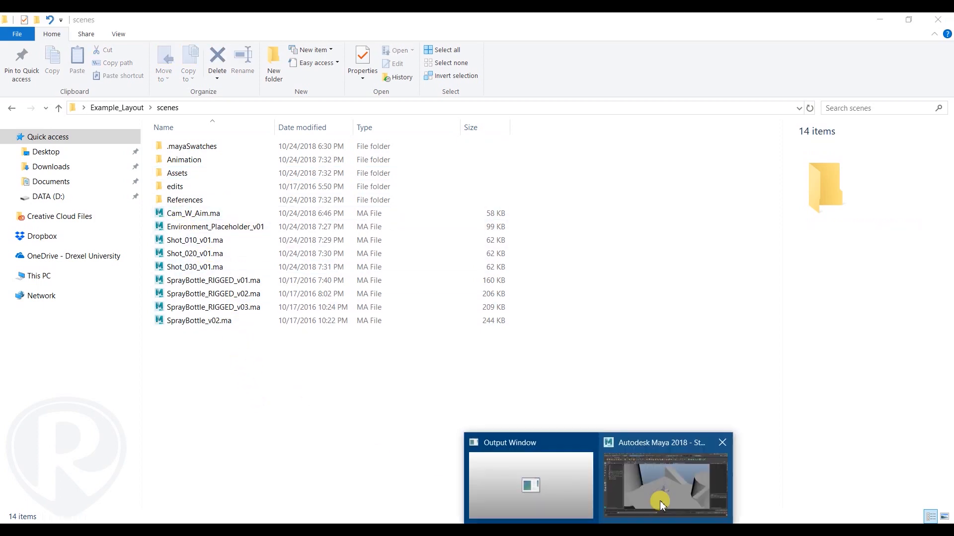
# Switch to Maya, save the Shot_030_v01 scene again and start a new scene.
pyautogui.click(660, 502)
pyautogui.hotkey('ctrl', 's')
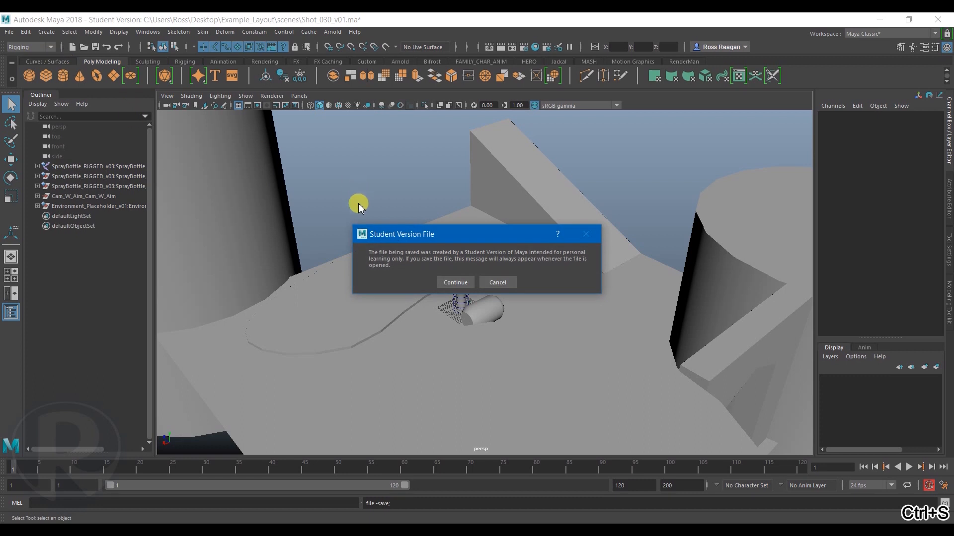
pyautogui.press('Return')
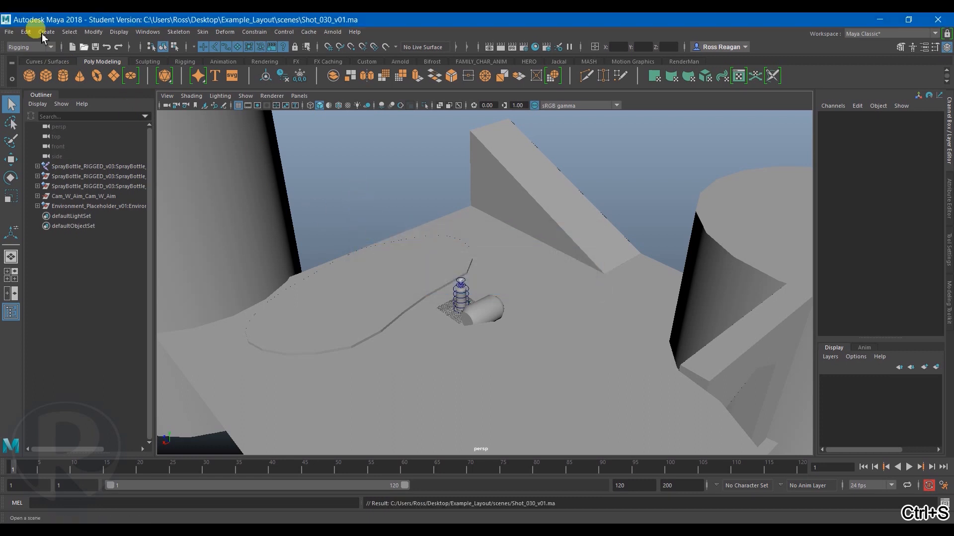
pyautogui.click(8, 31)
pyautogui.click(22, 41)
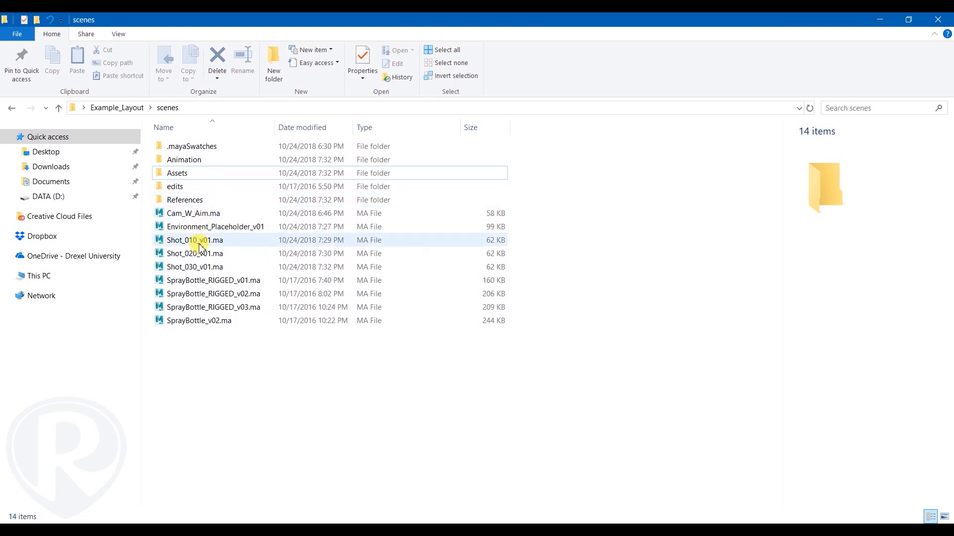
# Switch to File Explorer and move Environment_Placeholder_v01 into the Assets folder and the three Shot files into the Animation folder.
pyautogui.moveTo(204, 226); pyautogui.dragTo(227, 174)
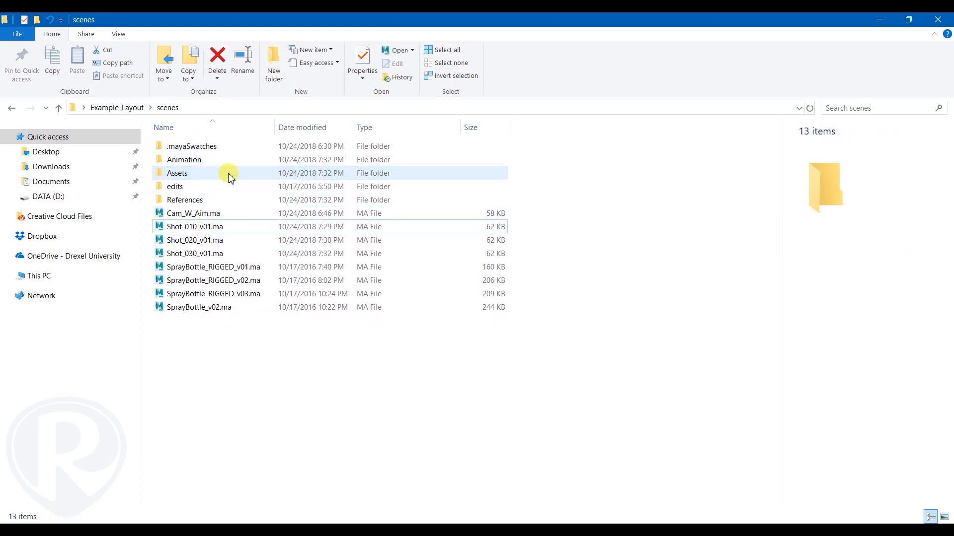
pyautogui.click(200, 231)
pyautogui.keyDown('shift'); pyautogui.click(198, 254); pyautogui.keyUp('shift')
pyautogui.moveTo(201, 226)
pyautogui.mouseDown()
pyautogui.moveTo(220, 174)
pyautogui.moveTo(213, 163)
pyautogui.mouseUp()
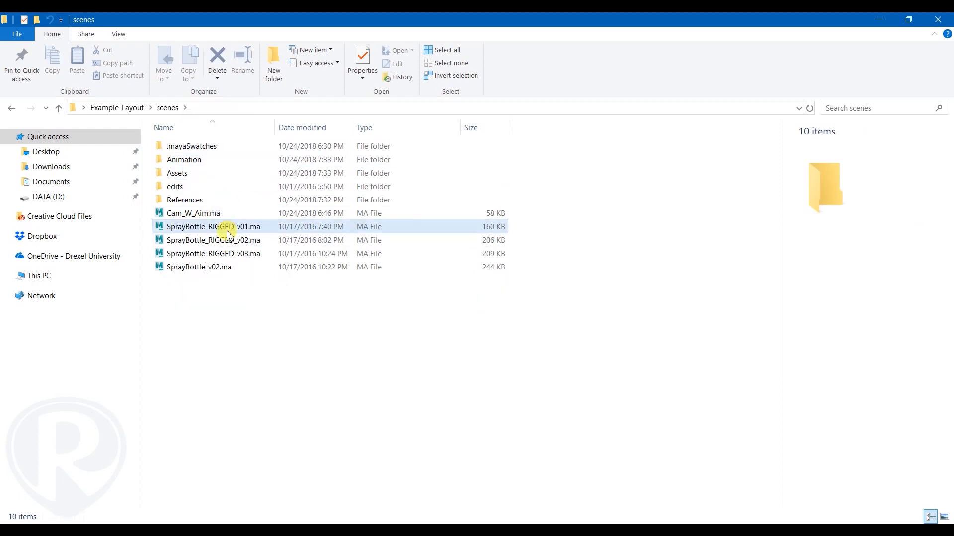
# Move all the SprayBottle files and Cam_W_Aim.ma into the Assets folder.
pyautogui.keyDown('shift'); pyautogui.click(228, 267); pyautogui.keyUp('shift')
pyautogui.moveTo(227, 267); pyautogui.dragTo(224, 180)
pyautogui.moveTo(201, 213); pyautogui.dragTo(207, 183)
# Open the References folder to check its contents and return to the scenes folder.
pyautogui.doubleClick(186, 201)
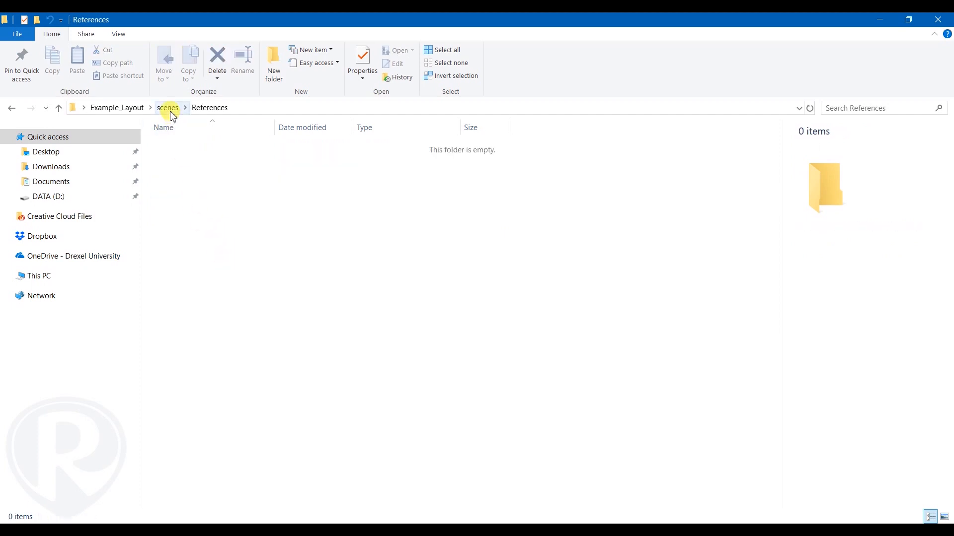
pyautogui.click(169, 108)
pyautogui.click(238, 258)
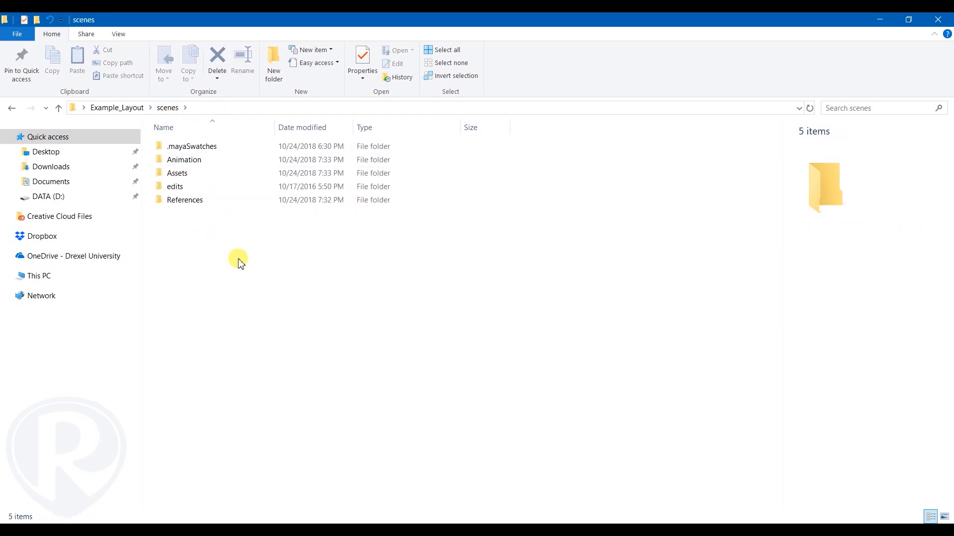
# Open the Animation folder and create a subfolder named Shot_010 in it.
pyautogui.doubleClick(196, 163)
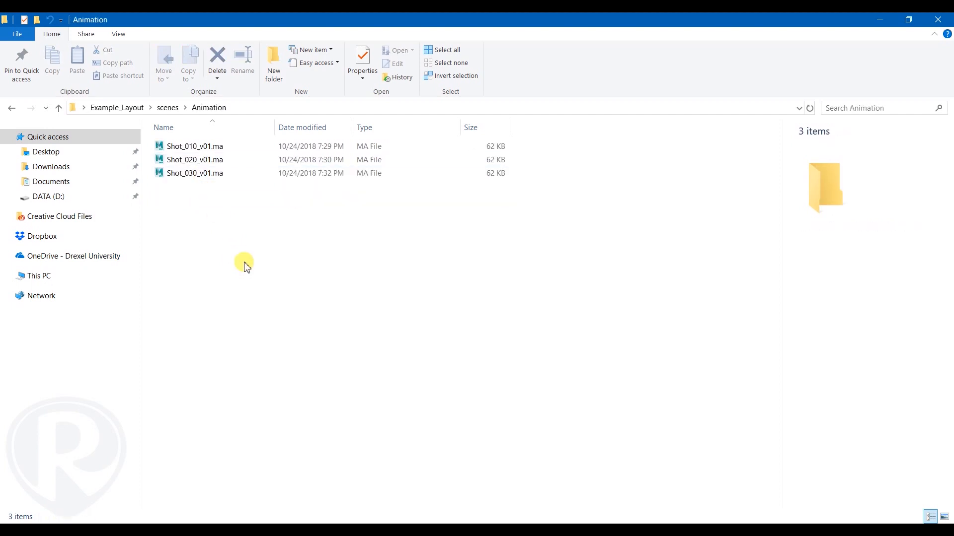
pyautogui.click(275, 74)
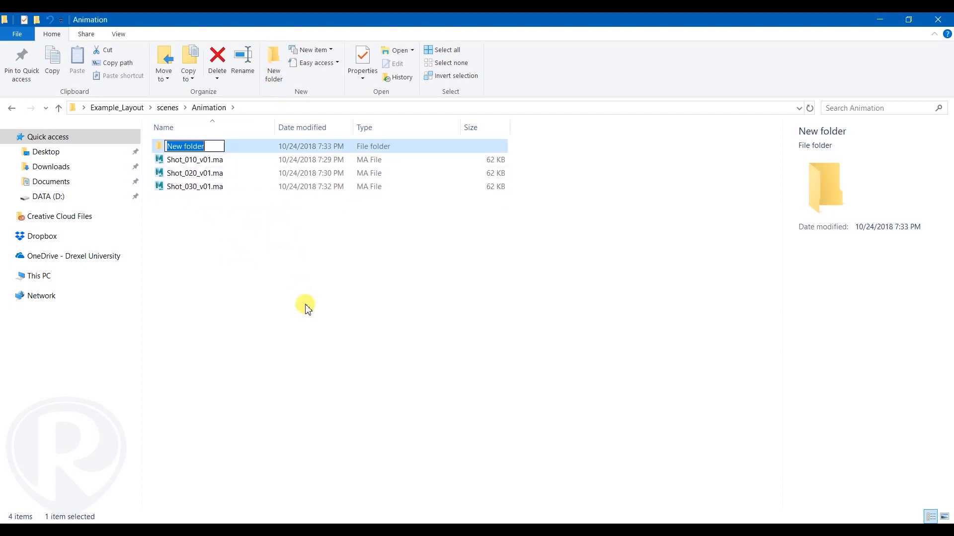
pyautogui.write('Shot_010')
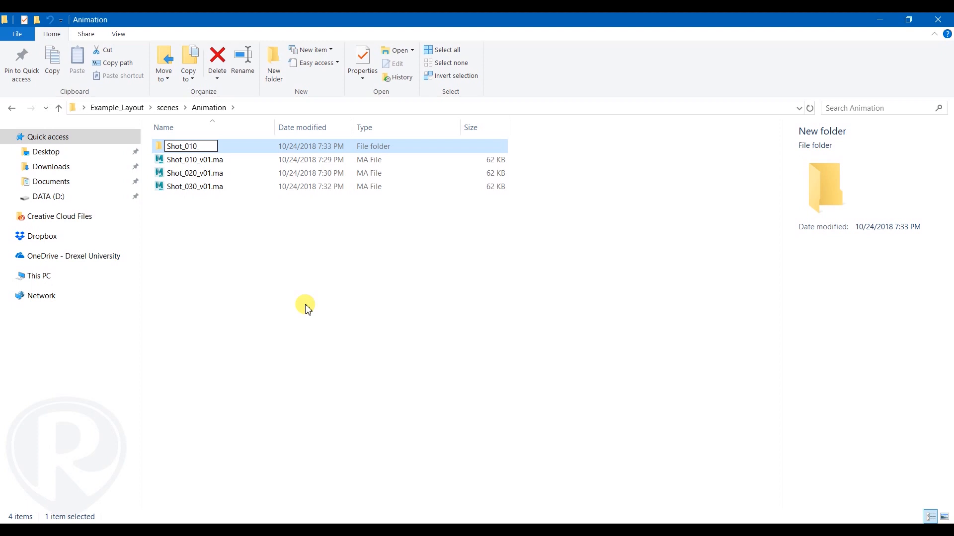
pyautogui.press('Return')
# Create two more subfolders in the Animation folder, named Shot_020 and Shot_030.
pyautogui.click(272, 59)
pyautogui.write('S')
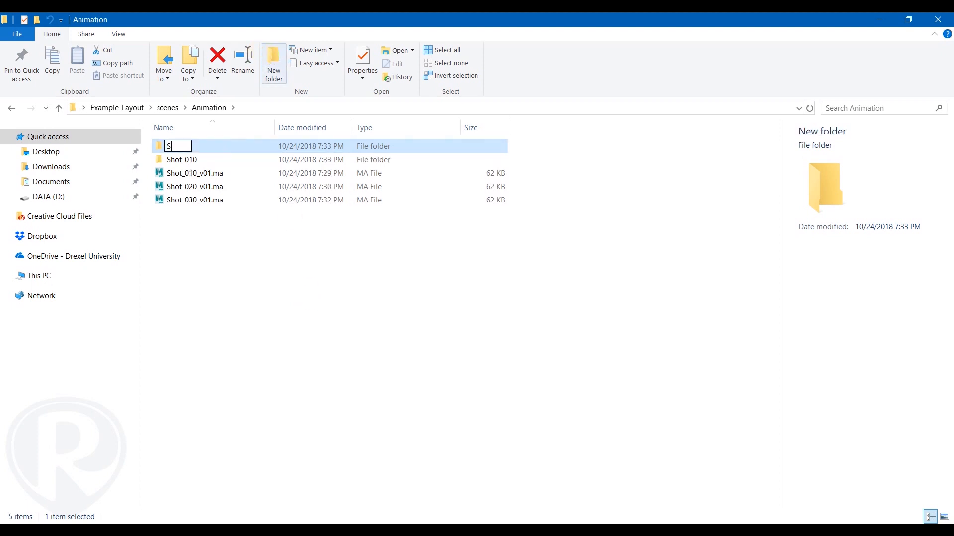
pyautogui.press('Return')
pyautogui.click(284, 62)
pyautogui.write('Shot_030')
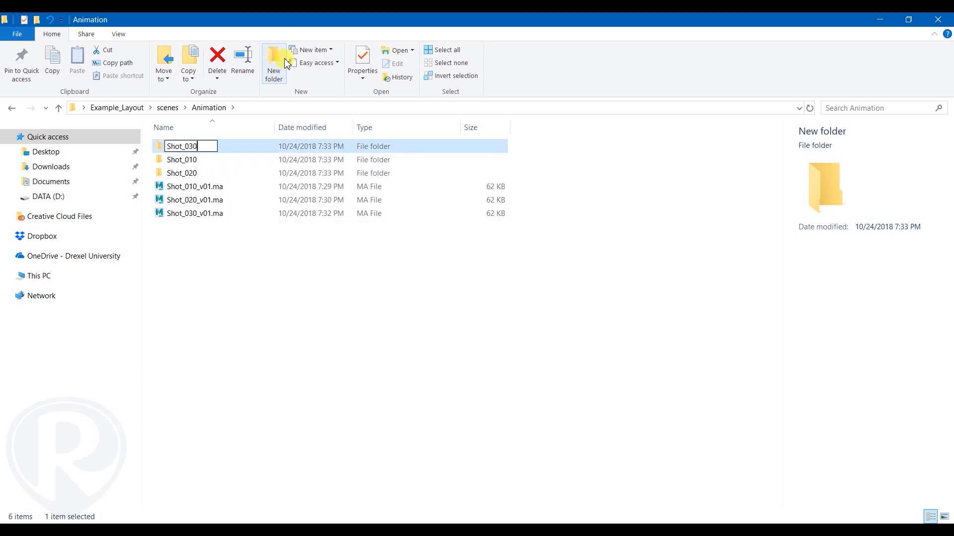
pyautogui.press('Return')
# Move the Shot_010_v01, Shot_020_v01 and Shot_030_v01 files into their matching shot folders.
pyautogui.moveTo(202, 187)
pyautogui.mouseDown()
pyautogui.moveTo(207, 149)
pyautogui.moveTo(198, 174)
pyautogui.mouseUp()
pyautogui.click(205, 188)
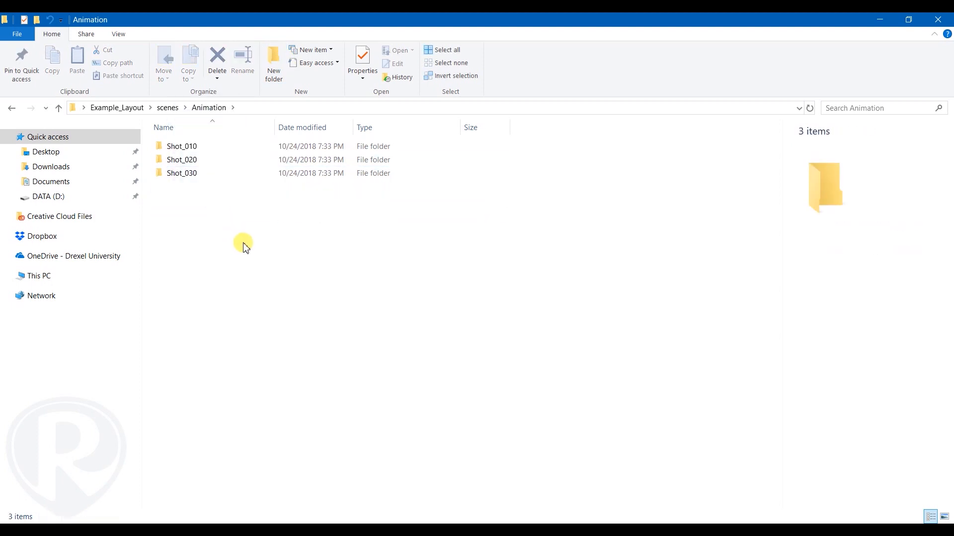
# Go up to the Example_Layout project folder and examine the workspace.mel file.
pyautogui.click(168, 108)
pyautogui.click(125, 109)
pyautogui.click(196, 339)
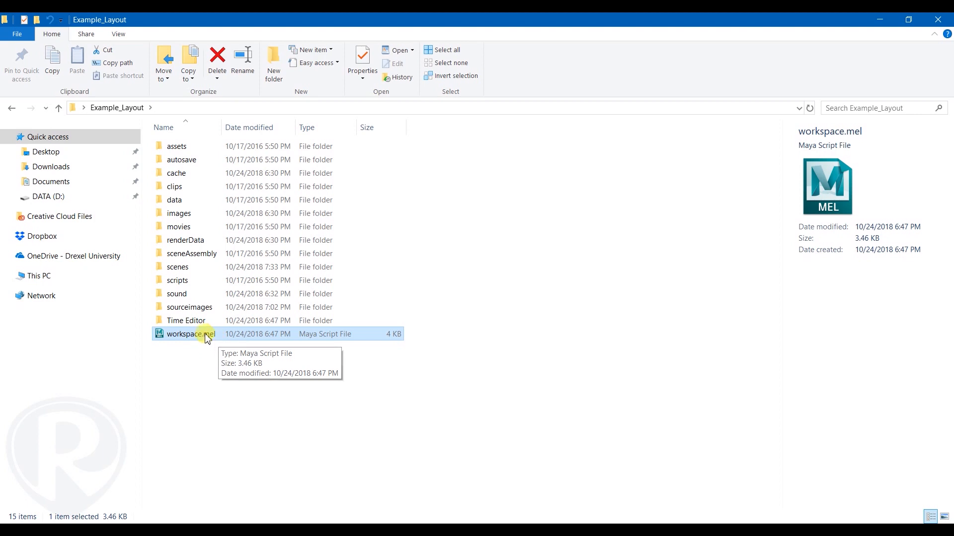
pyautogui.click(218, 400)
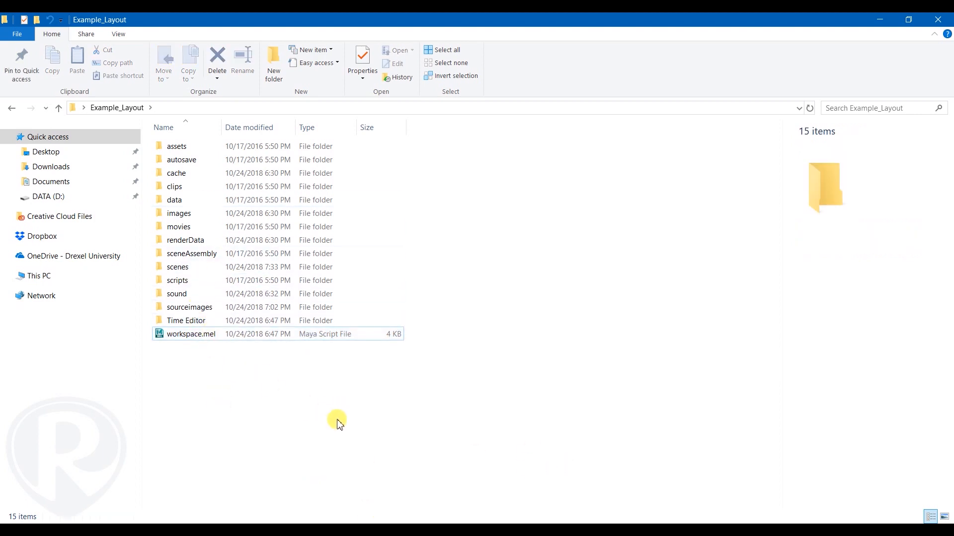
# Look through the project's scenes folder, checking the contents of its Animation and References subfolders.
pyautogui.doubleClick(211, 267)
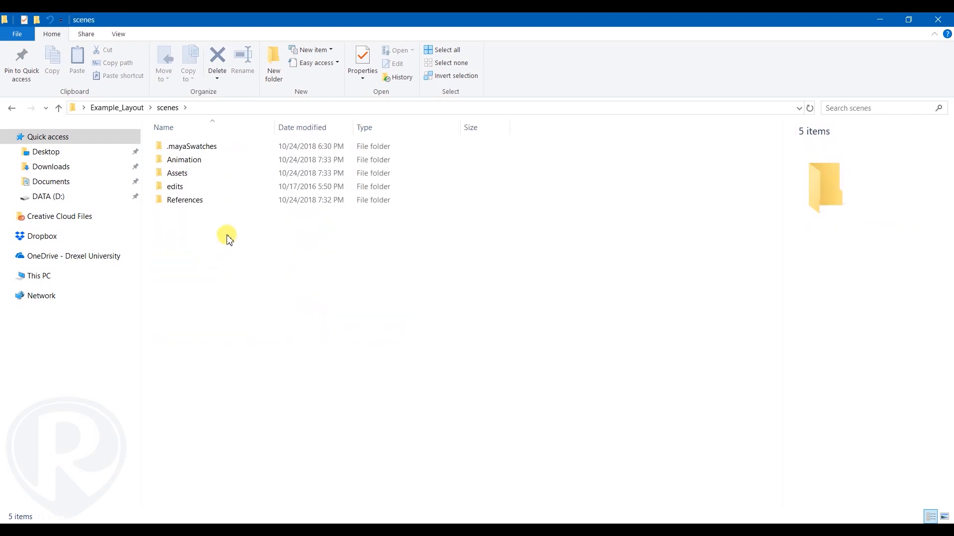
pyautogui.click(118, 107)
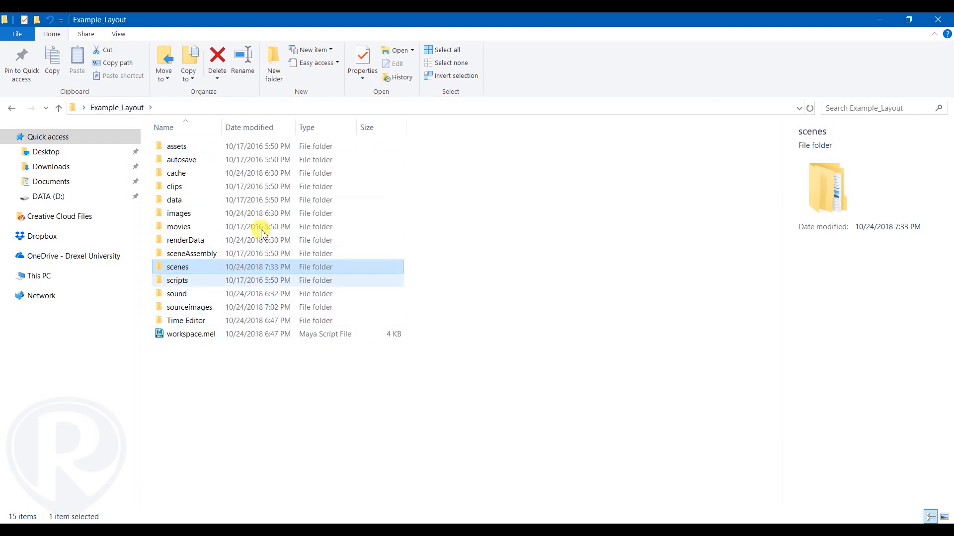
pyautogui.doubleClick(199, 267)
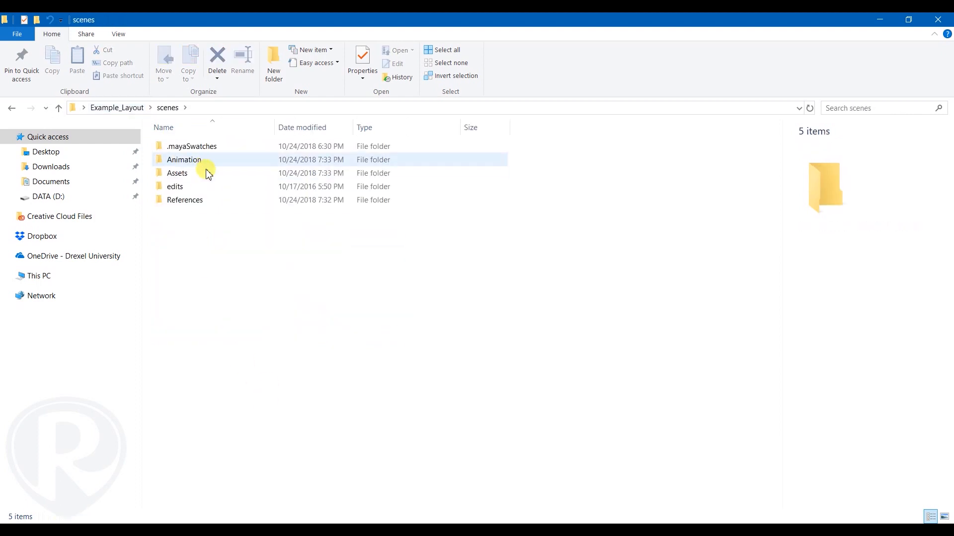
pyautogui.moveTo(208, 165)
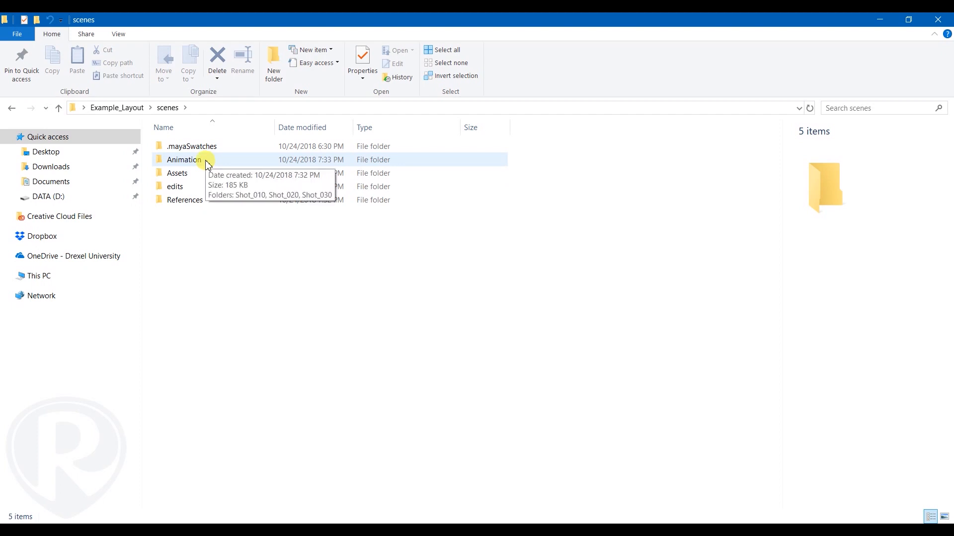
pyautogui.doubleClick(208, 161)
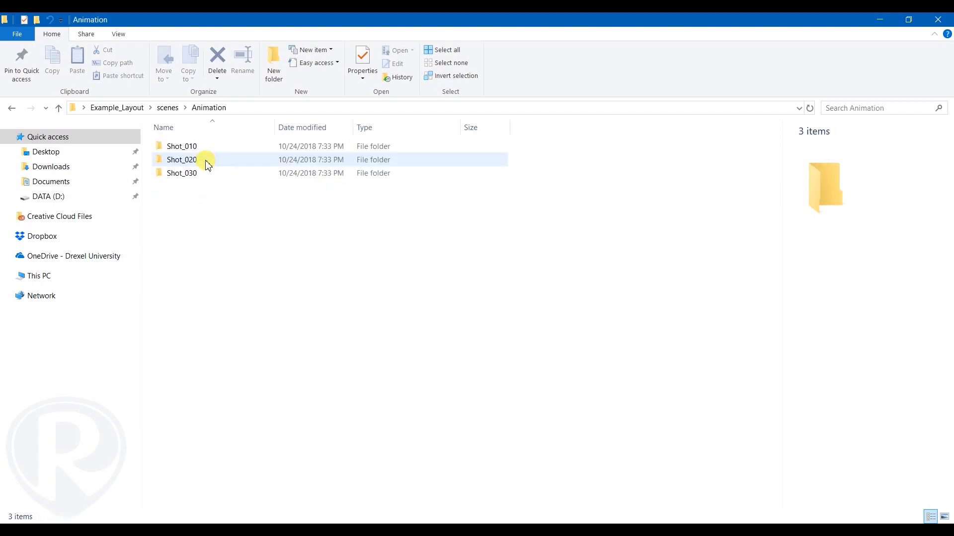
pyautogui.click(167, 108)
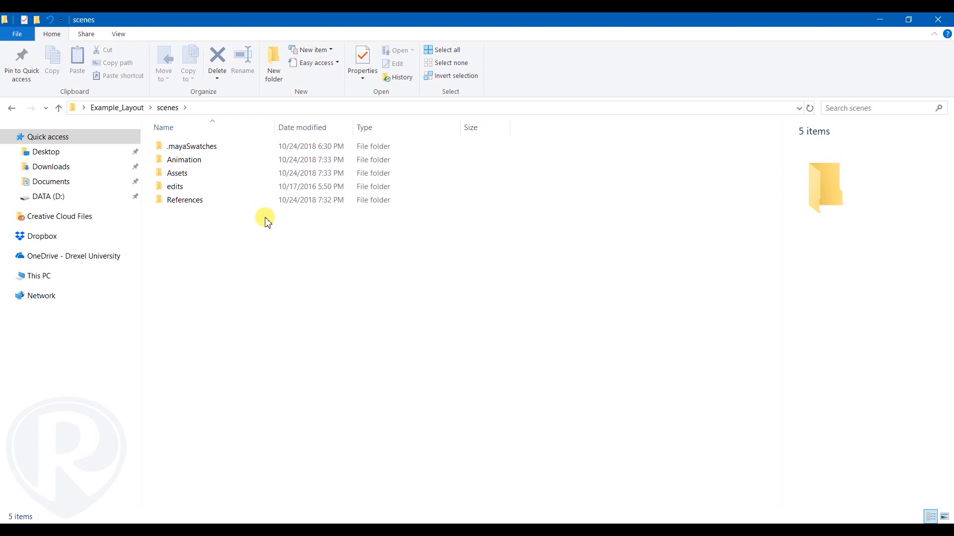
pyautogui.doubleClick(245, 203)
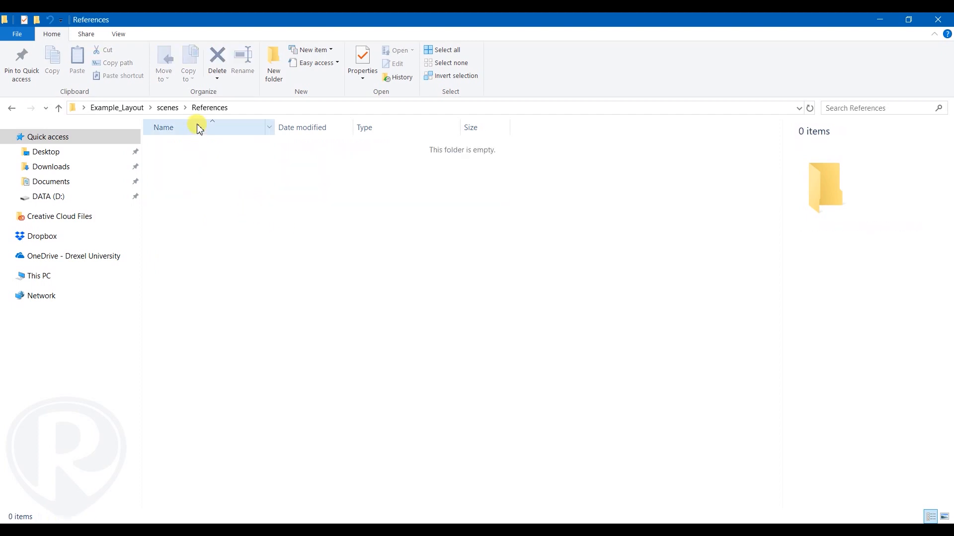
# Look over the environment placeholder and rigged spray bottle files in the project's Assets folder under scenes.
pyautogui.click(176, 109)
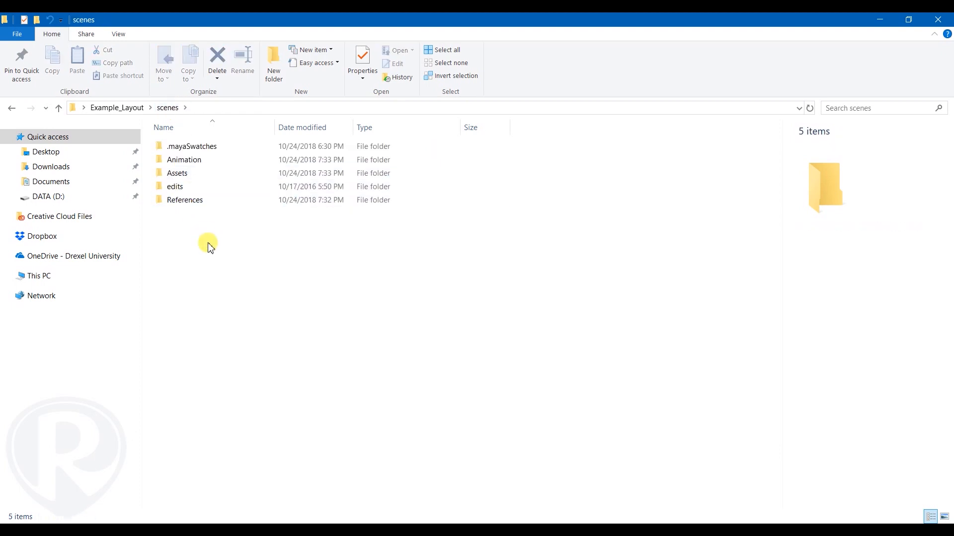
pyautogui.doubleClick(190, 173)
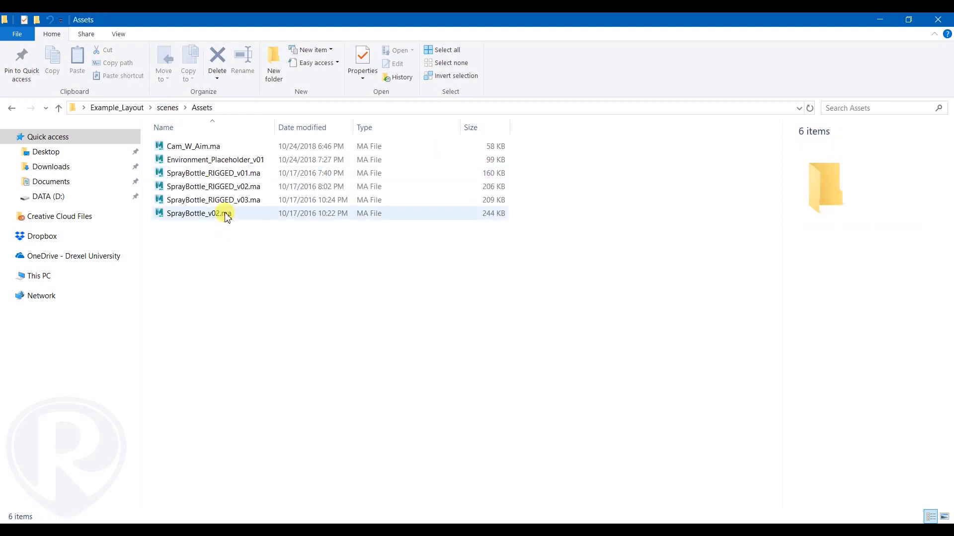
pyautogui.click(211, 165)
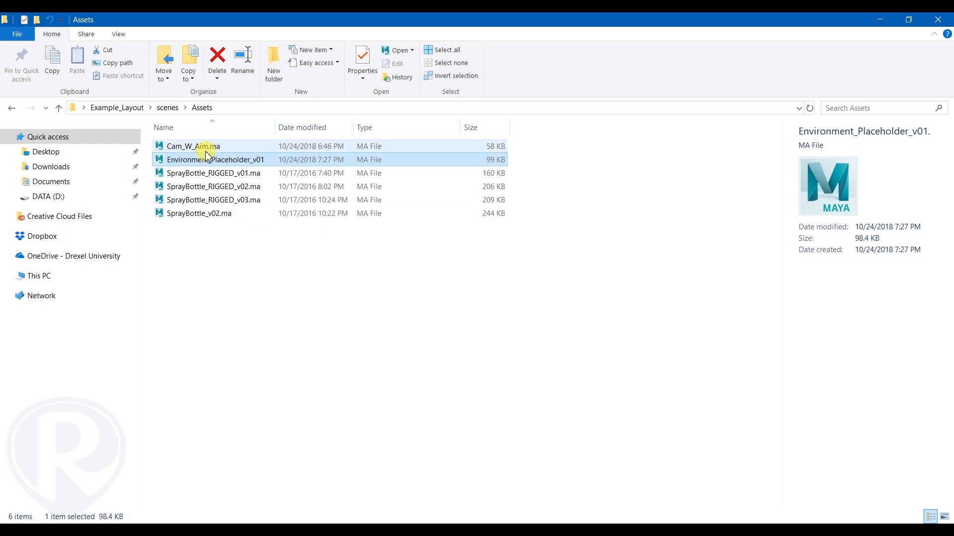
pyautogui.click(208, 199)
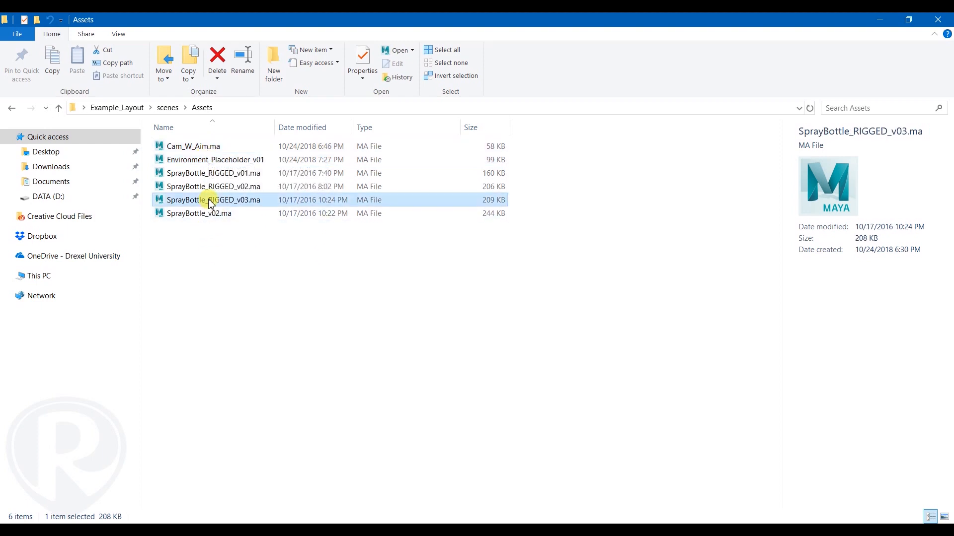
pyautogui.click(247, 281)
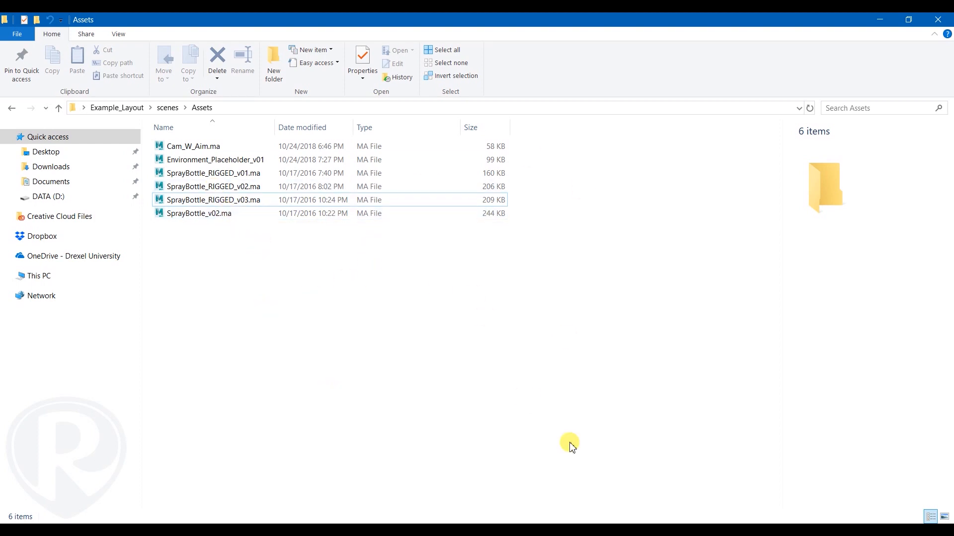
# Switch to Maya and open SprayBottle_RIGGED_v03.ma from the Assets folder, discarding the untitled scene's changes.
pyautogui.click(594, 525)
pyautogui.click(693, 474)
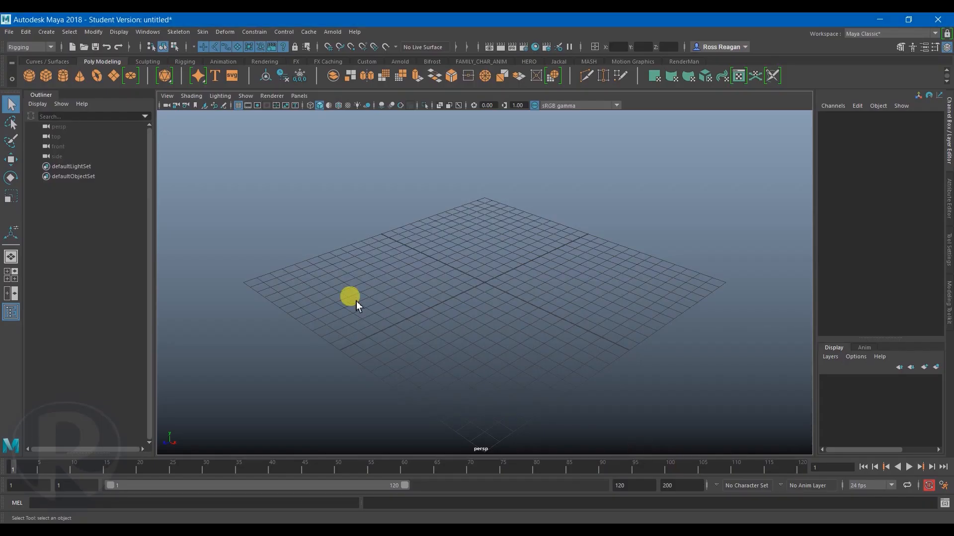
pyautogui.click(9, 31)
pyautogui.click(36, 60)
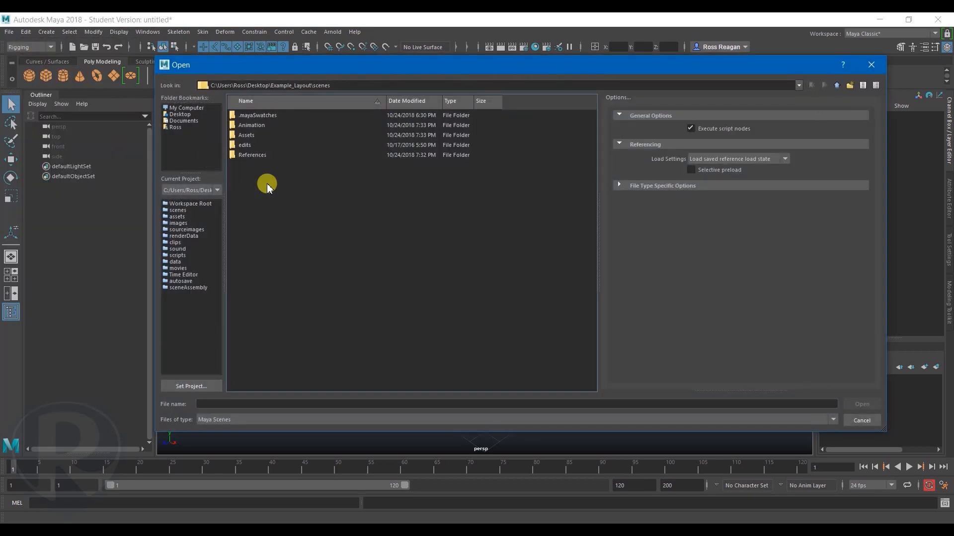
pyautogui.doubleClick(256, 136)
pyautogui.doubleClick(282, 156)
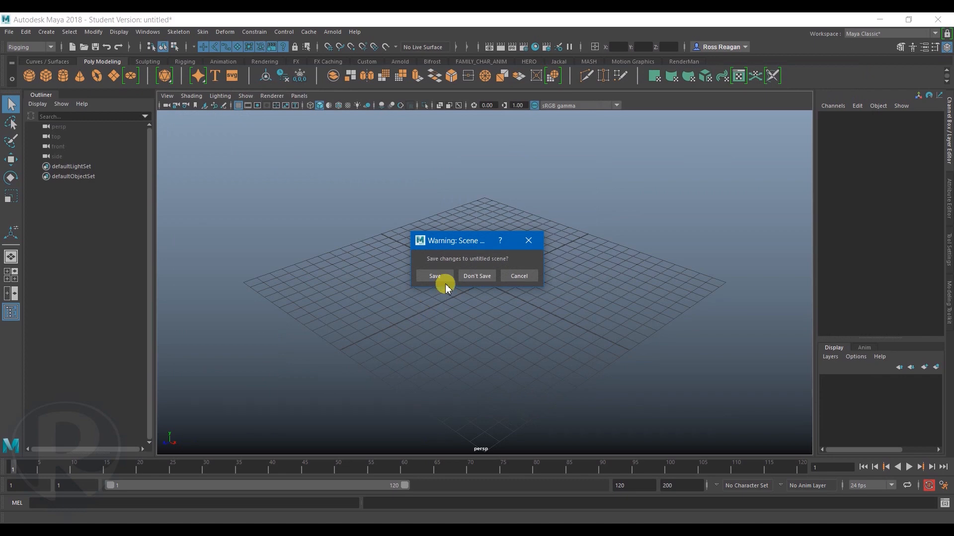
pyautogui.click(472, 276)
pyautogui.click(456, 282)
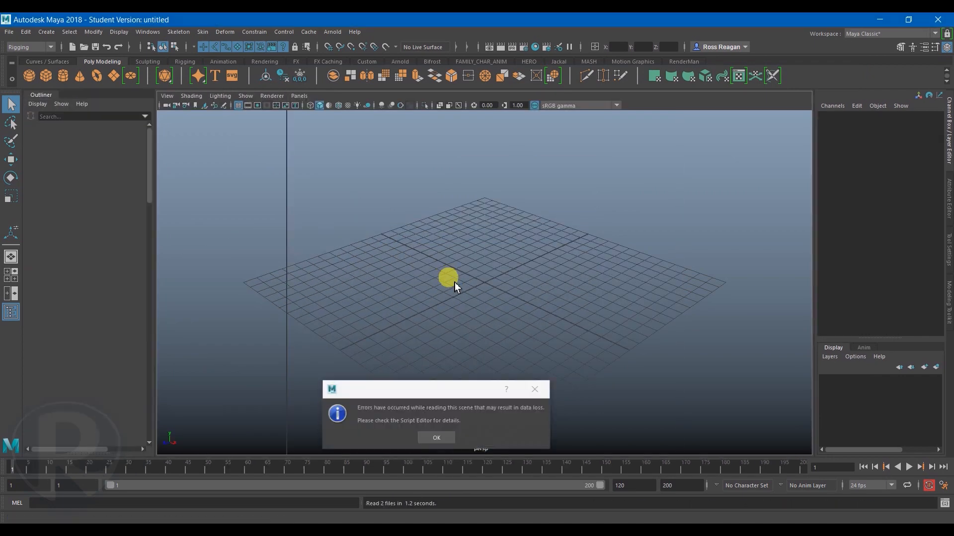
pyautogui.click(445, 439)
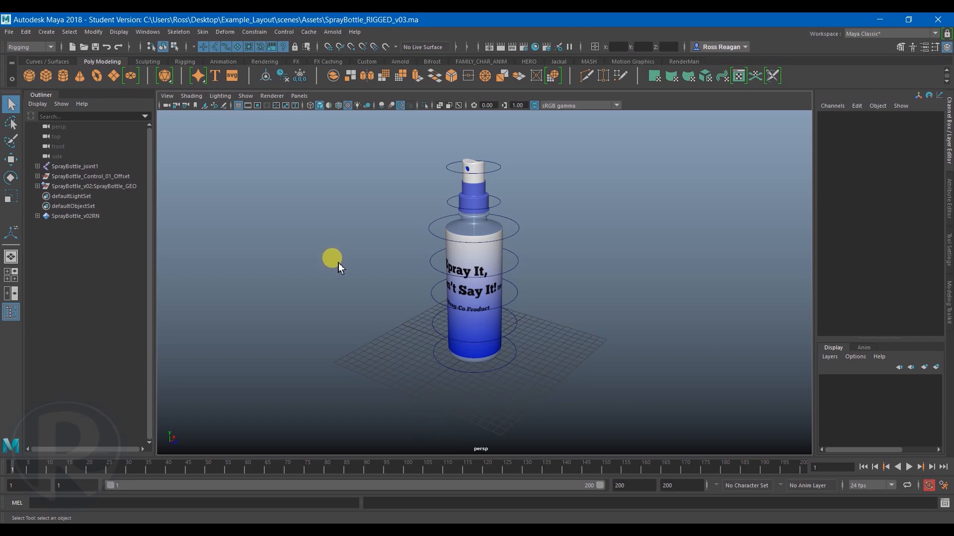
# Save the rigged spray bottle scene as SprayBottle_REF.ma in the scenes/References folder, accepting the student version notice.
pyautogui.click(9, 31)
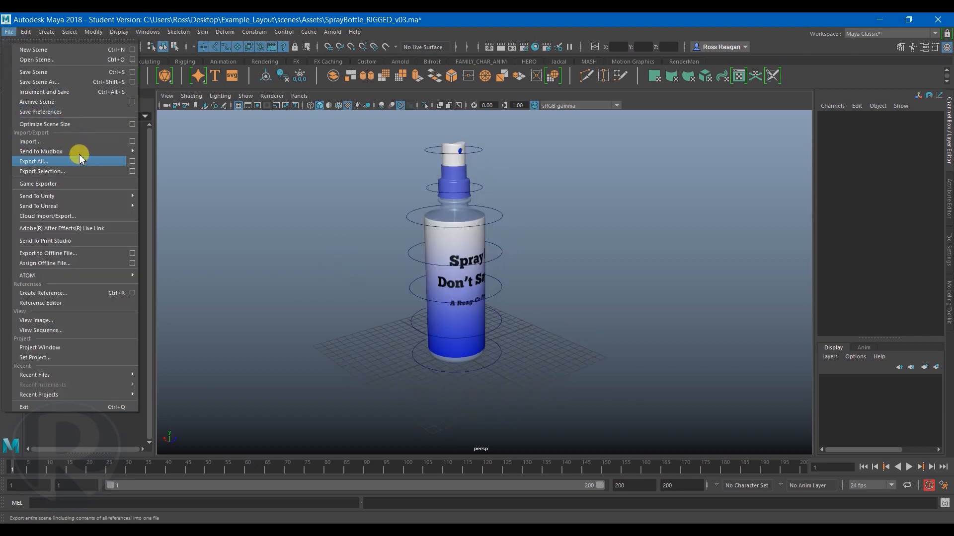
pyautogui.click(69, 82)
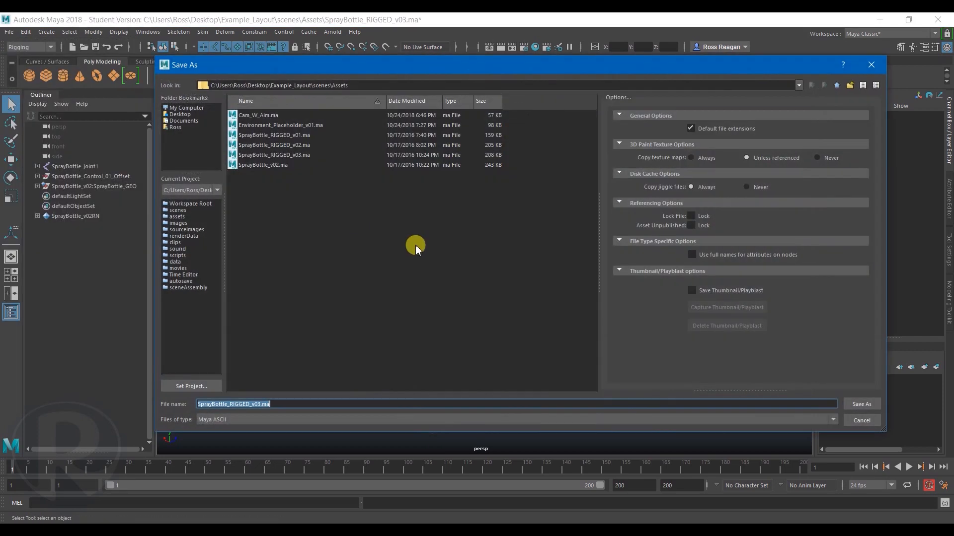
pyautogui.click(837, 85)
pyautogui.doubleClick(271, 155)
pyautogui.moveTo(259, 405); pyautogui.dragTo(236, 428)
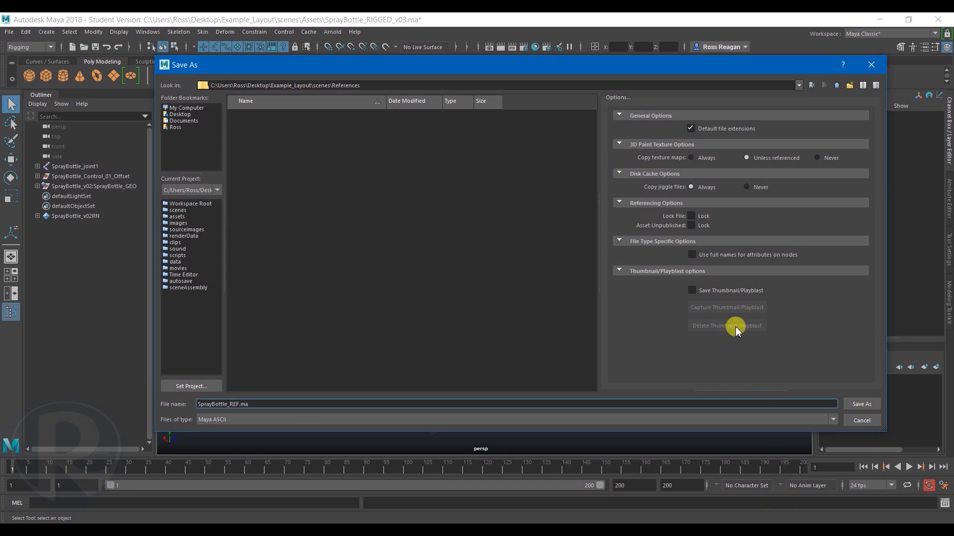
pyautogui.click(861, 404)
pyautogui.click(449, 282)
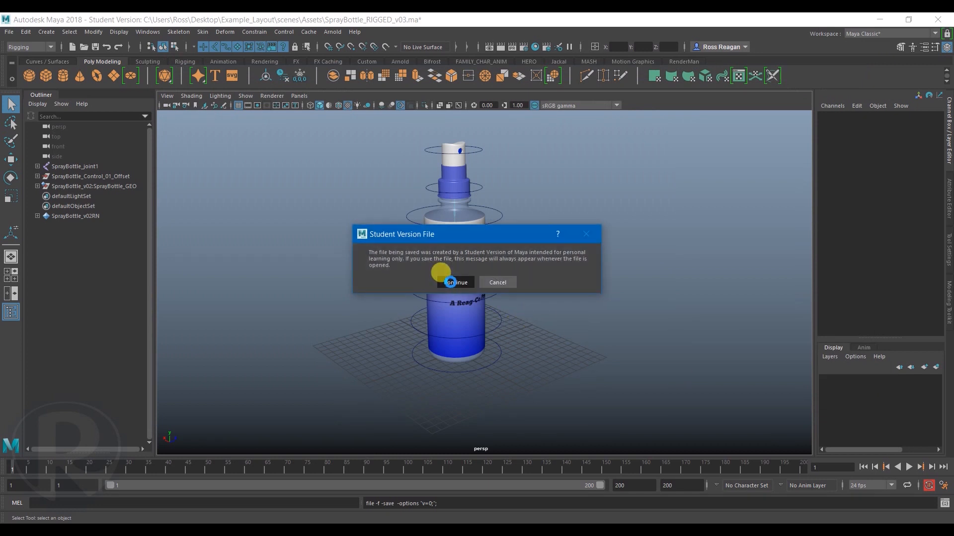
pyautogui.click(449, 281)
pyautogui.click(350, 225)
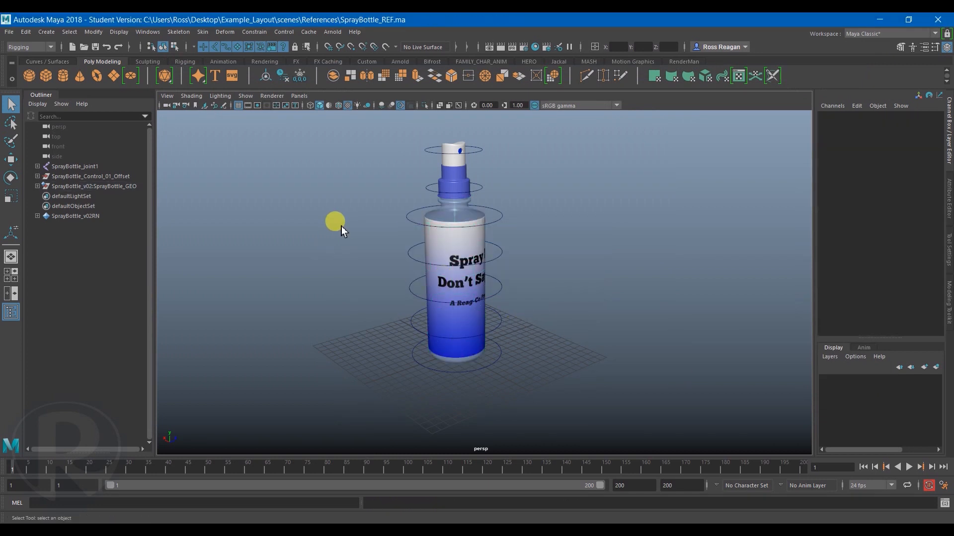
# Open Environment_Placeholder_v01.ma from the scenes/Assets folder, accepting the student version notice.
pyautogui.click(12, 34)
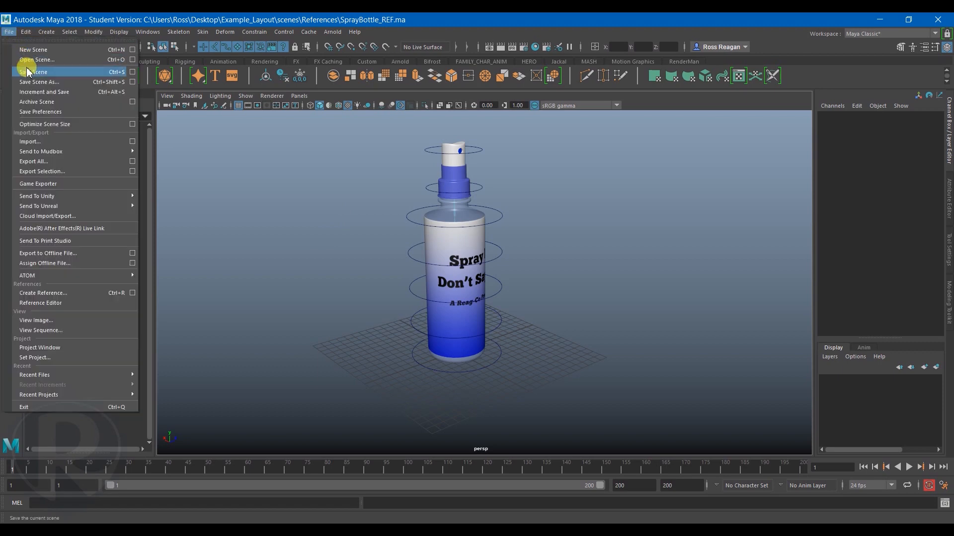
pyautogui.click(25, 57)
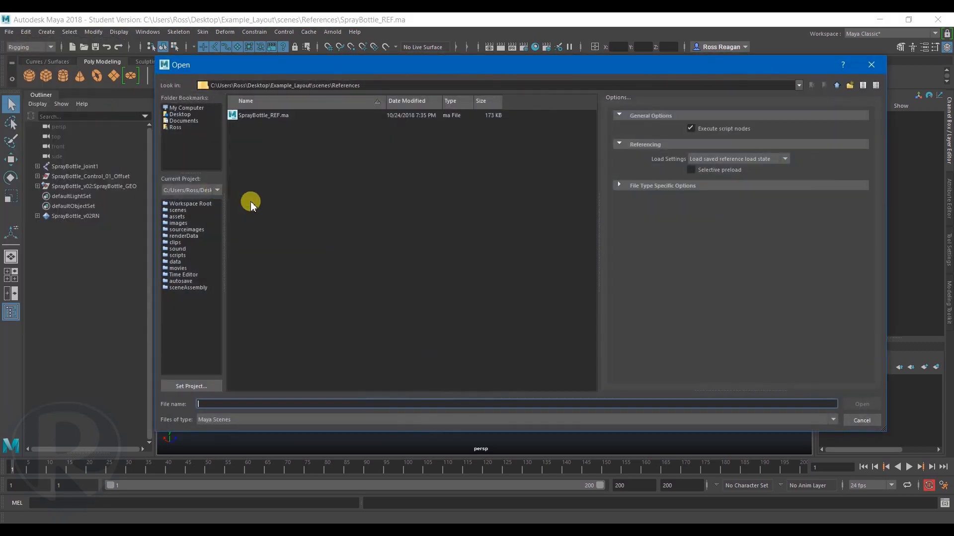
pyautogui.click(837, 85)
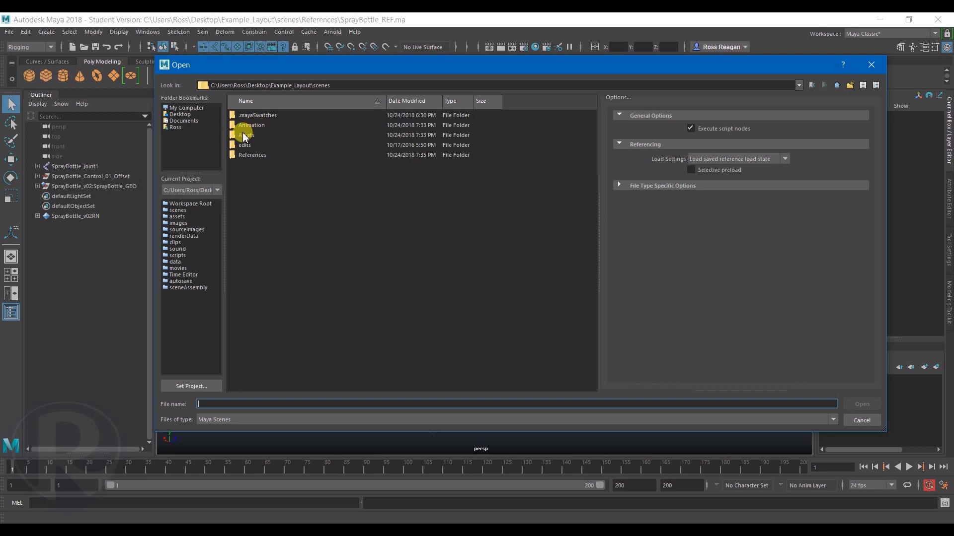
pyautogui.doubleClick(242, 127)
pyautogui.click(248, 127)
pyautogui.doubleClick(249, 127)
pyautogui.click(453, 278)
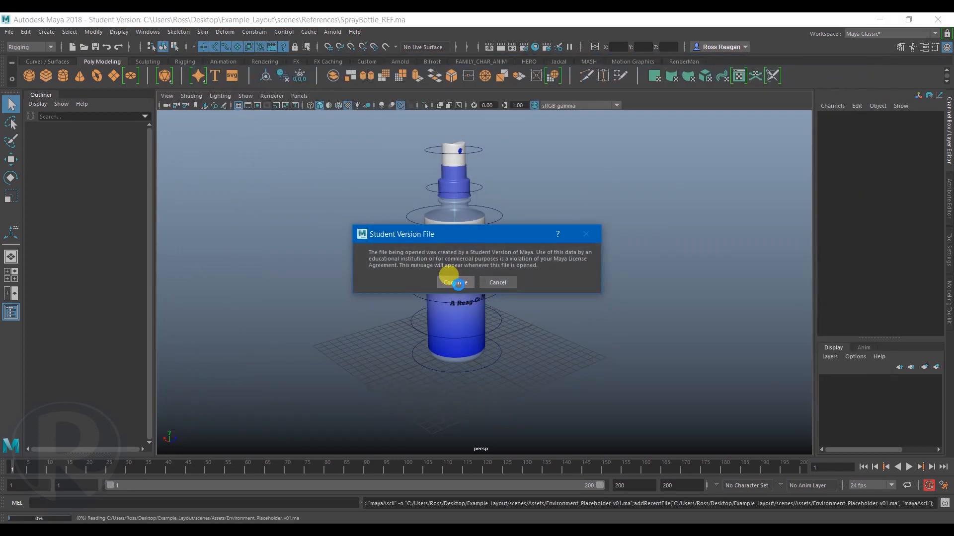
pyautogui.keyDown('alt'); pyautogui.moveTo(461, 280); pyautogui.dragTo(691, 350); pyautogui.keyUp('alt')
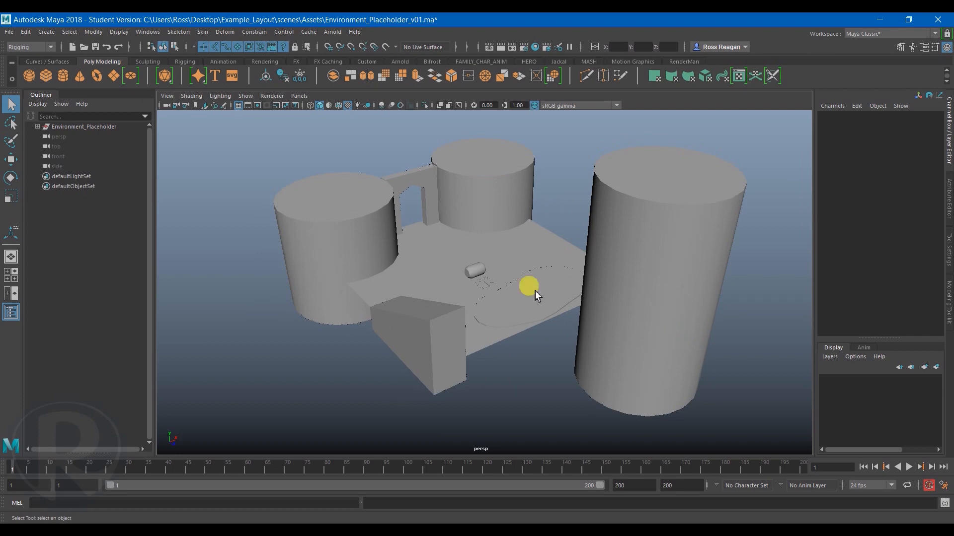
# Save the environment scene as Environment_REF.ma in the scenes/References folder, accepting the student version notice.
pyautogui.click(9, 31)
pyautogui.click(30, 82)
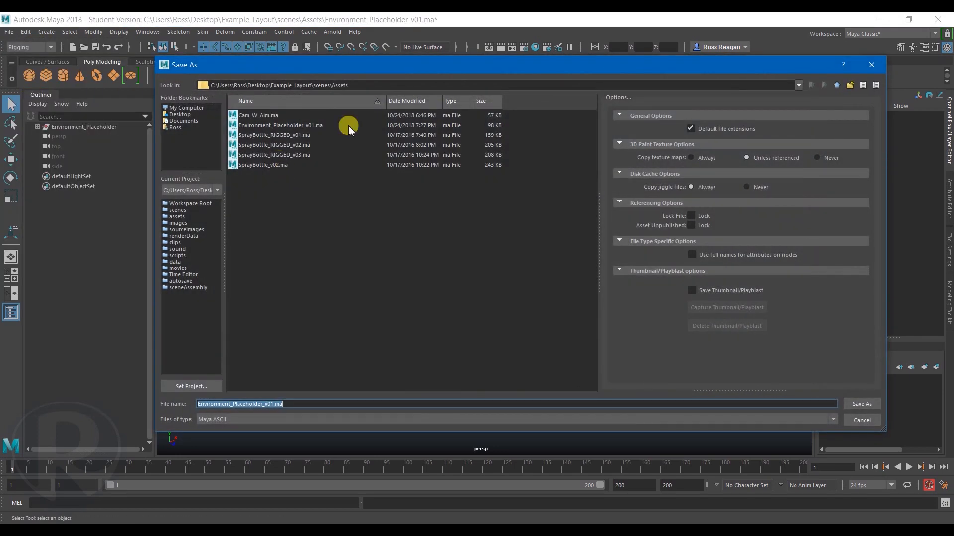
pyautogui.click(836, 85)
pyautogui.doubleClick(251, 154)
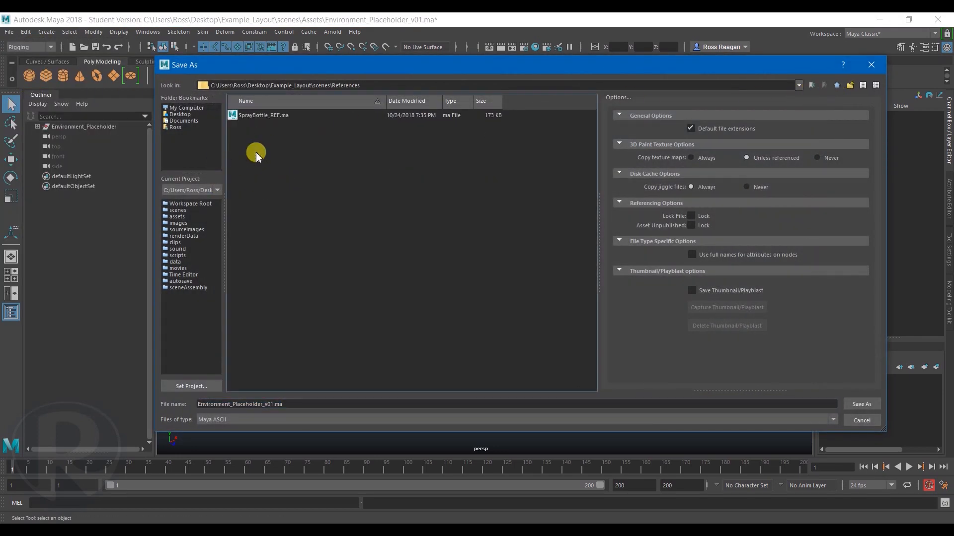
pyautogui.click(263, 405)
pyautogui.moveTo(275, 406); pyautogui.dragTo(259, 415)
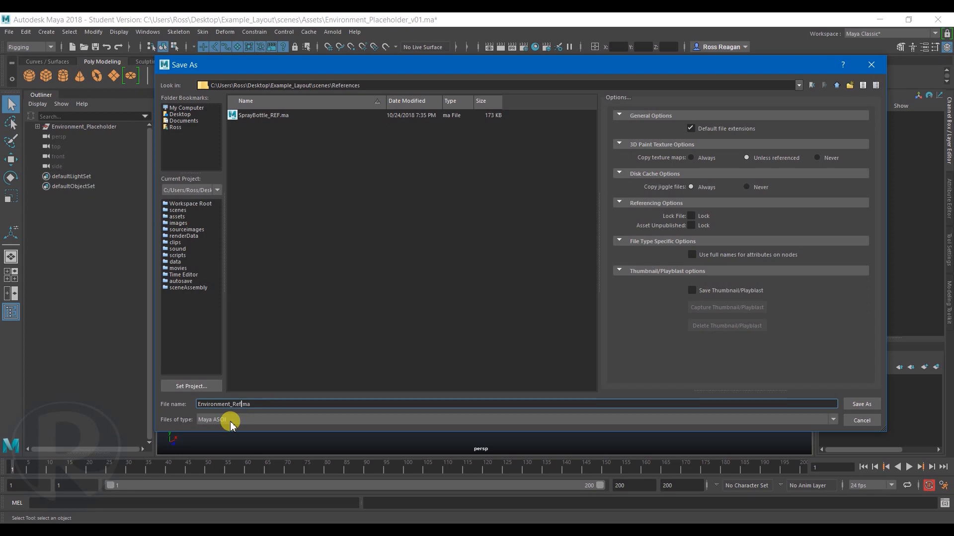
pyautogui.press('Return')
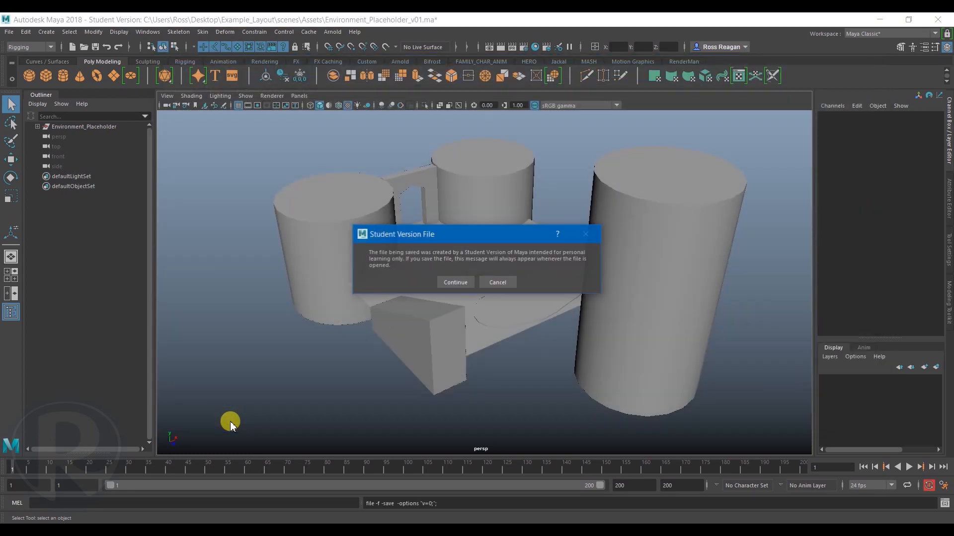
pyautogui.press('Return')
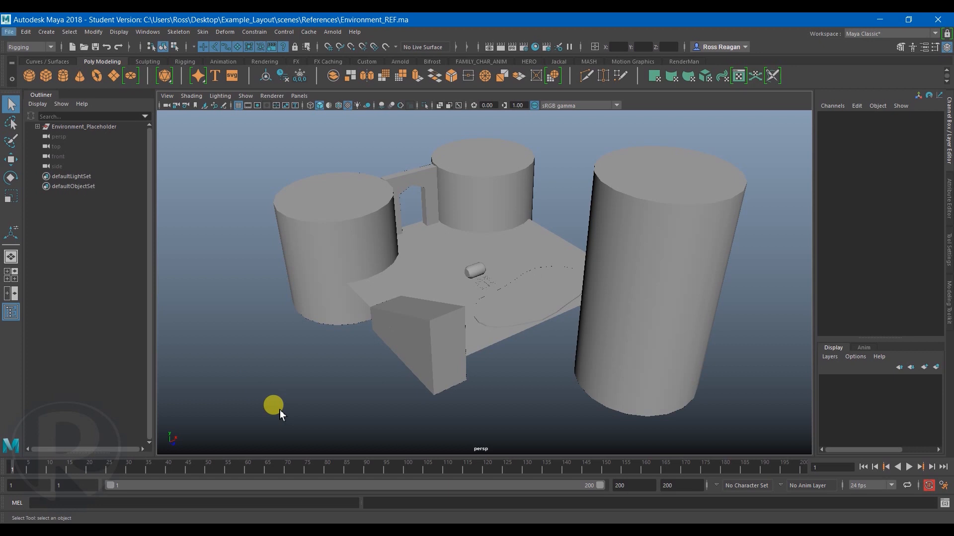
# Switch to File Explorer and review the numbered spray bottle versions in the Assets folder.
pyautogui.keyDown('alt'); pyautogui.moveTo(464, 293); pyautogui.dragTo(422, 305); pyautogui.keyUp('alt')
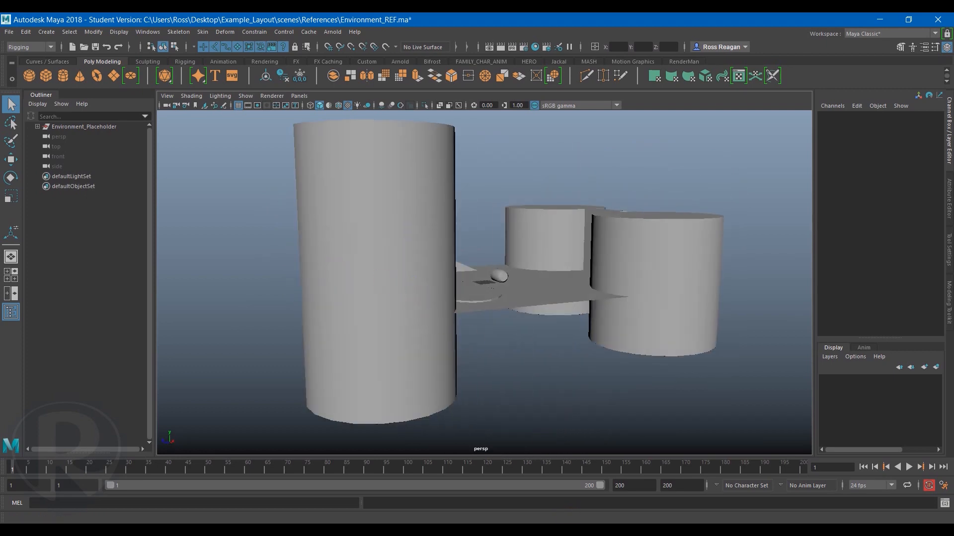
pyautogui.hotkey('alt', 'Tab')
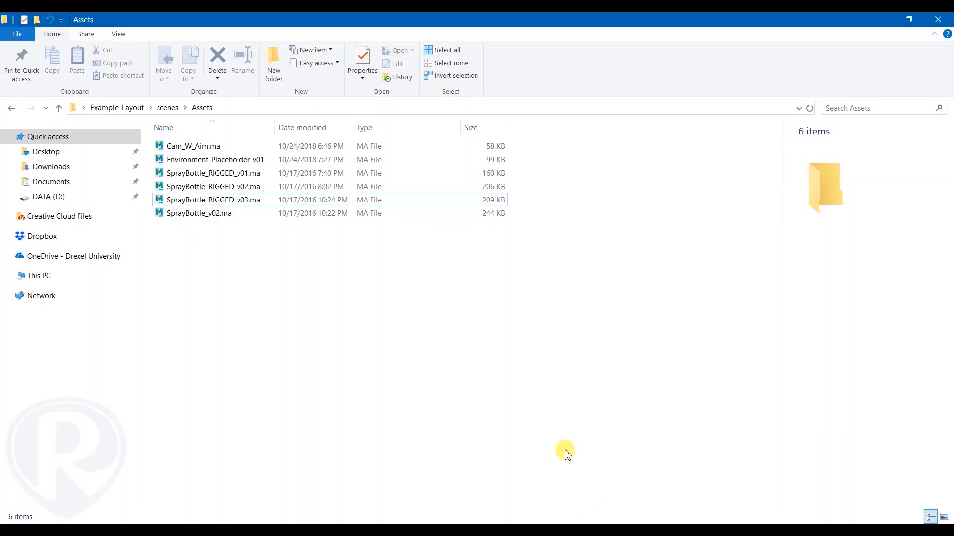
pyautogui.click(227, 173)
pyautogui.click(229, 187)
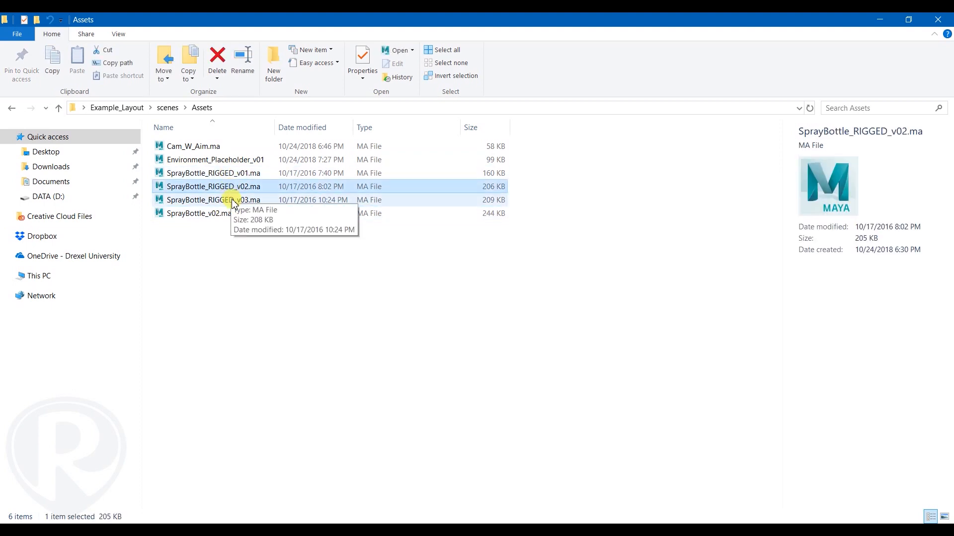
pyautogui.click(232, 199)
pyautogui.click(214, 263)
pyautogui.click(206, 218)
pyautogui.click(228, 255)
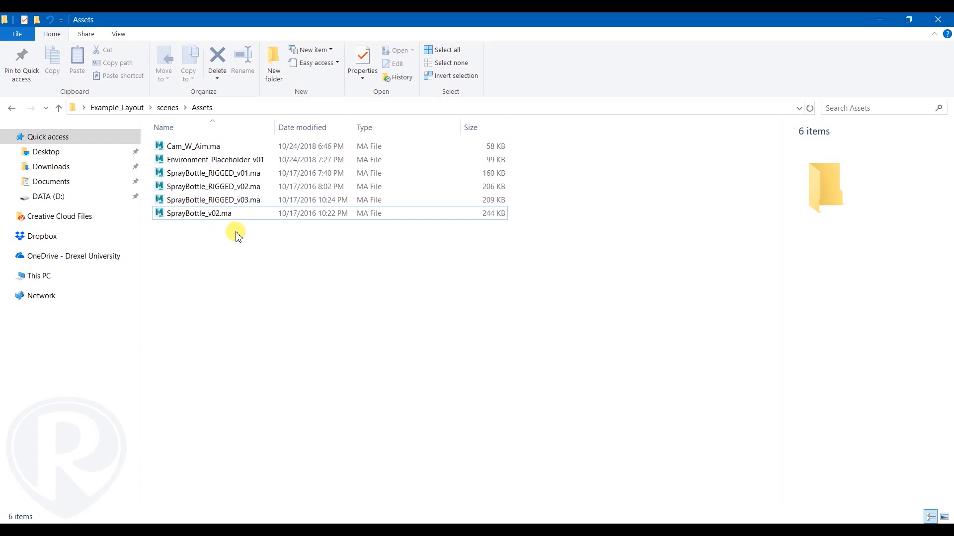
# Check the spray bottle and environment reference files in the References folder, and return to the scenes folder.
pyautogui.click(167, 107)
pyautogui.click(199, 200)
pyautogui.doubleClick(198, 201)
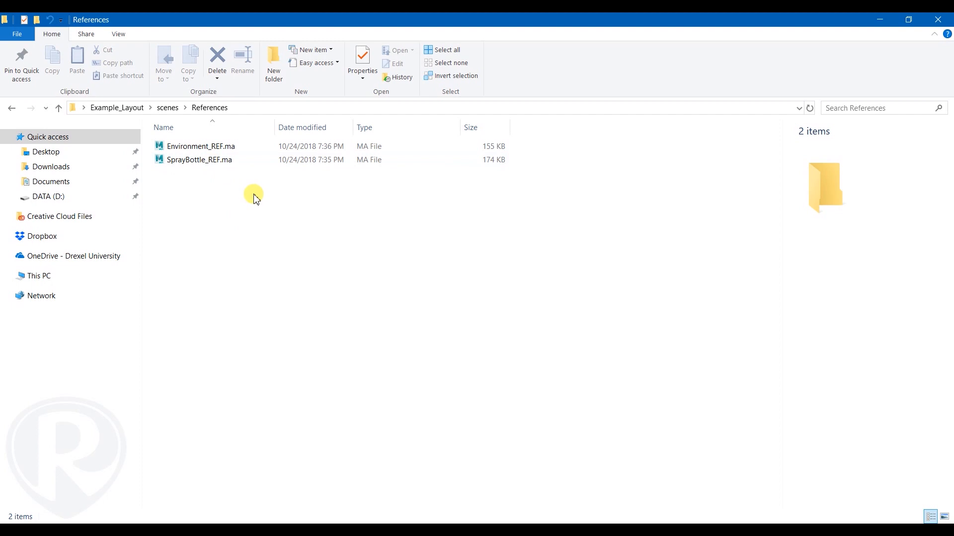
pyautogui.click(169, 107)
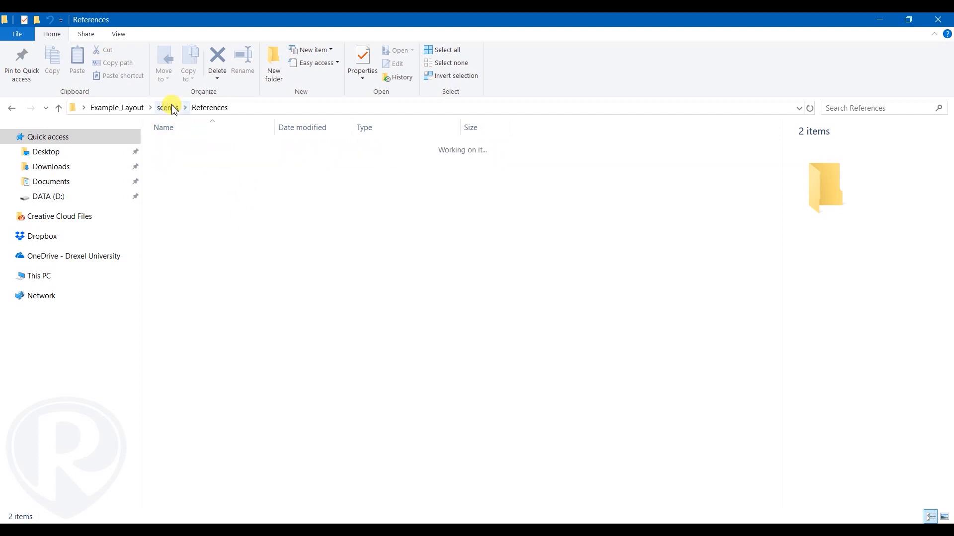
# Switch to Maya and open Shot_010_v01.ma from scenes/Animation/Shot_010, saving the changes to Environment_REF.ma and accepting the student version notice.
pyautogui.click(654, 472)
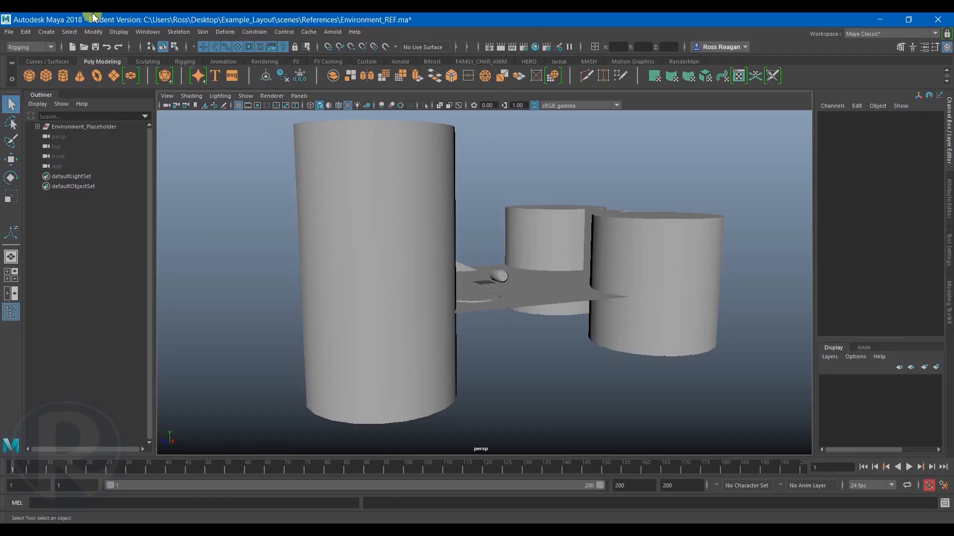
pyautogui.click(9, 32)
pyautogui.click(30, 56)
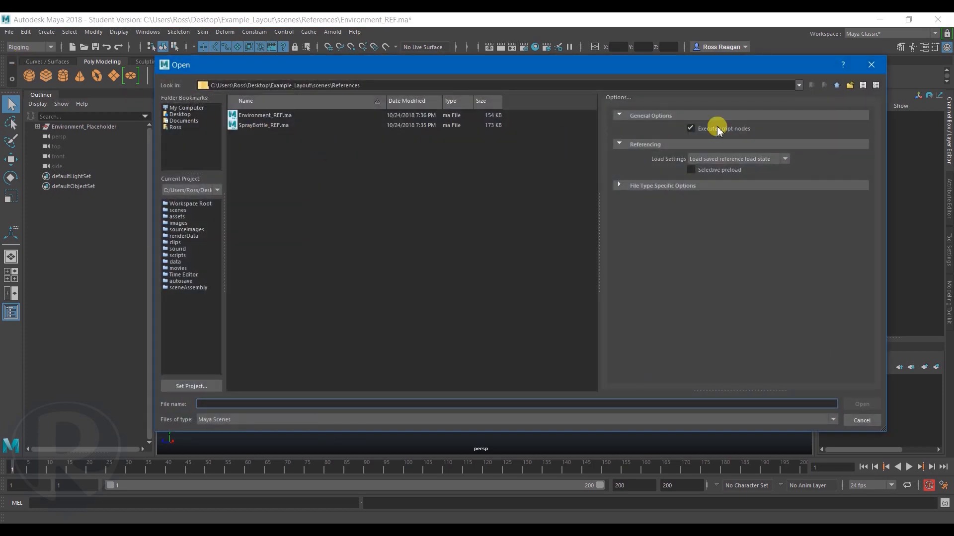
pyautogui.click(837, 86)
pyautogui.doubleClick(251, 127)
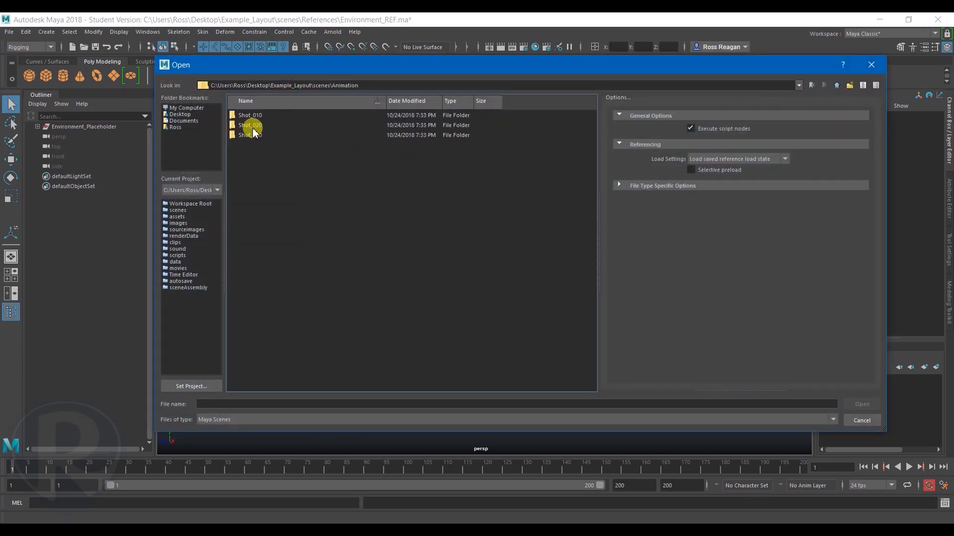
pyautogui.doubleClick(253, 117)
pyautogui.doubleClick(254, 115)
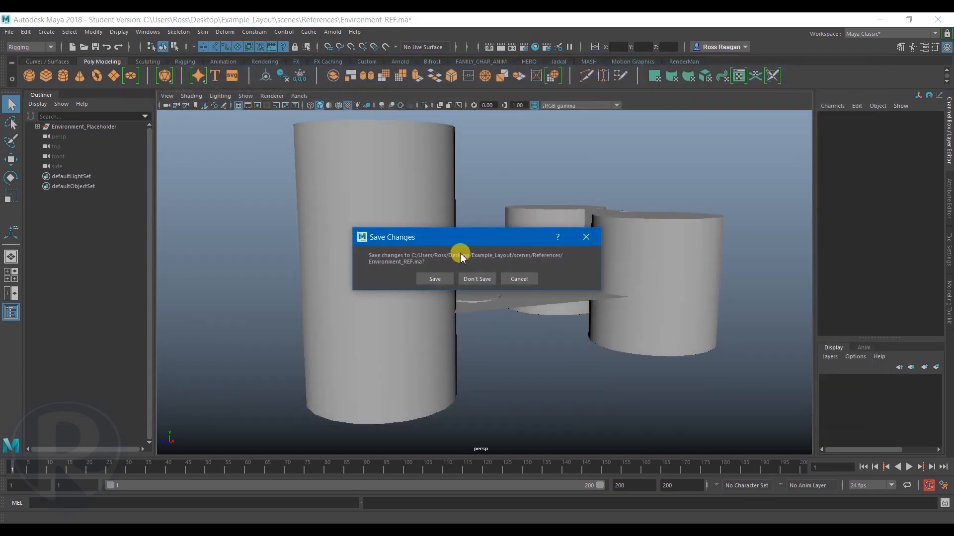
pyautogui.click(446, 279)
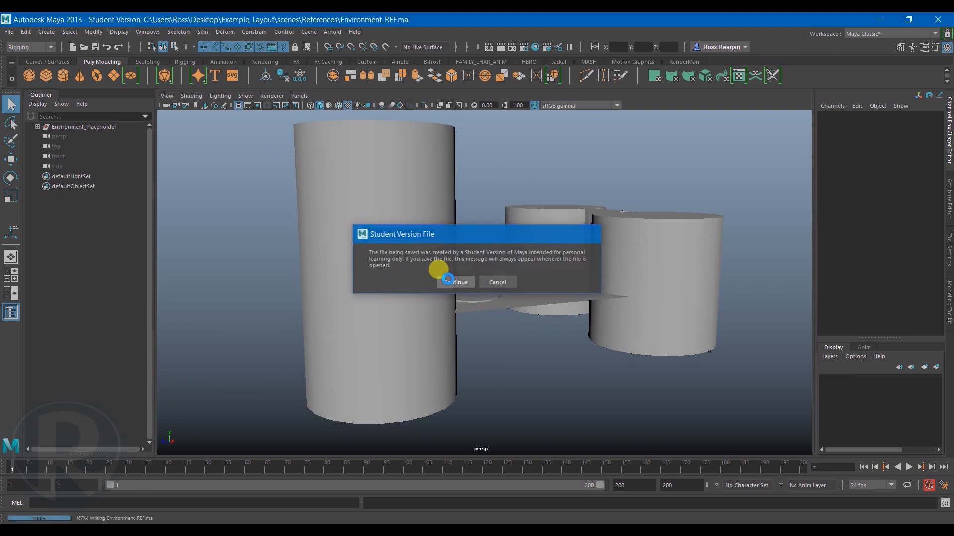
pyautogui.click(447, 277)
# Reposition and enlarge the missing reference dialog, and turn on remembering these settings.
pyautogui.moveTo(539, 234)
pyautogui.mouseDown()
pyautogui.moveTo(531, 217)
pyautogui.moveTo(479, 192)
pyautogui.mouseUp()
pyautogui.moveTo(546, 252); pyautogui.dragTo(634, 281)
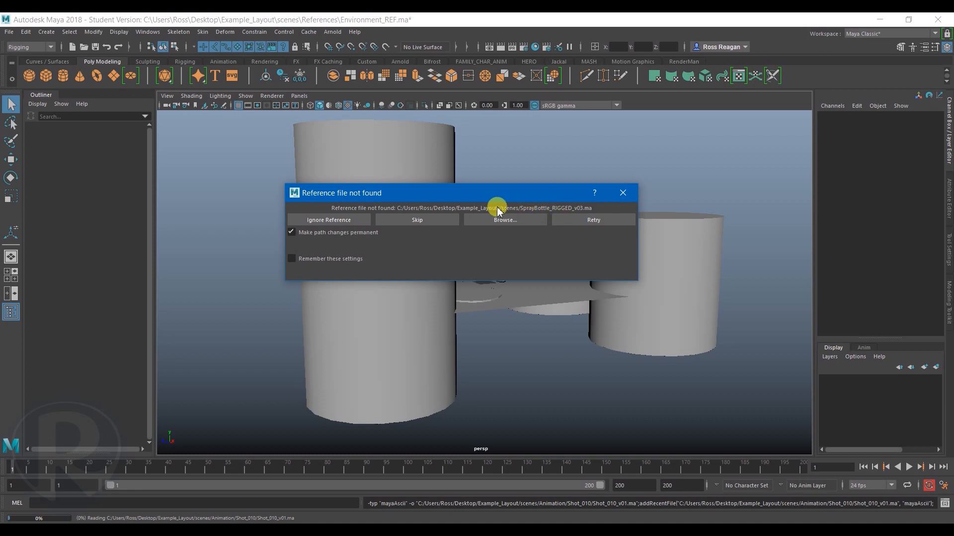
pyautogui.click(351, 262)
pyautogui.moveTo(347, 192); pyautogui.dragTo(353, 200)
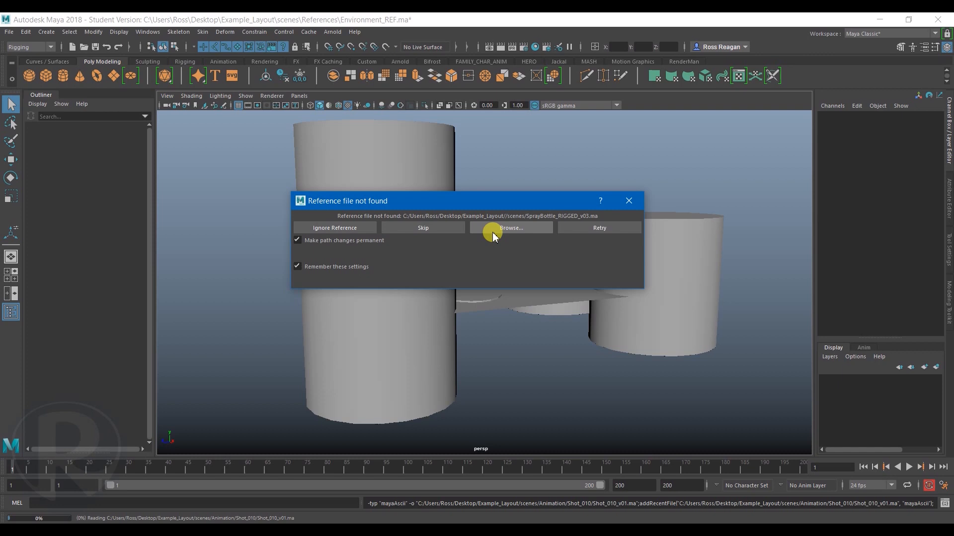
# Relink the missing spray bottle reference to SprayBottle_RIGGED_v03.ma in scenes/Assets, accepting the student version notices and dismissing the read error message.
pyautogui.click(512, 228)
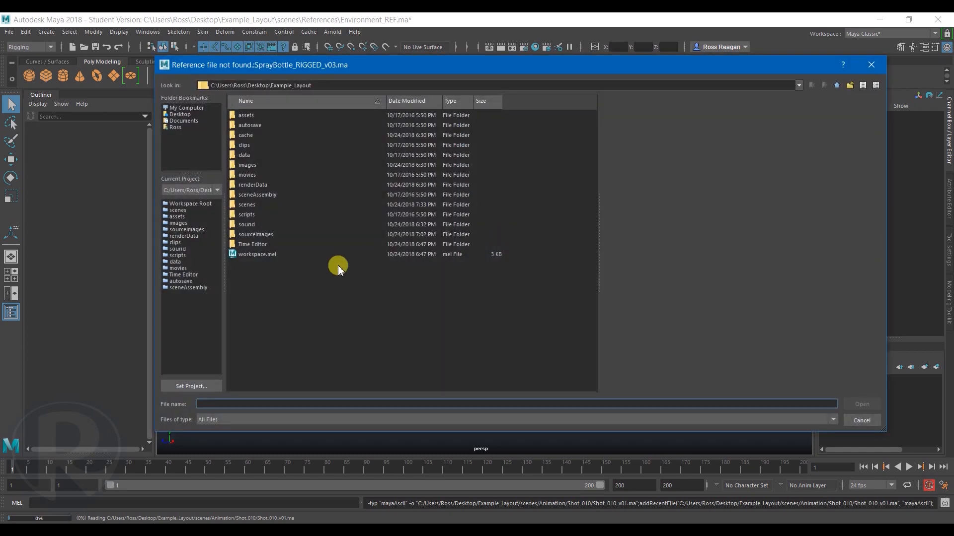
pyautogui.doubleClick(250, 198)
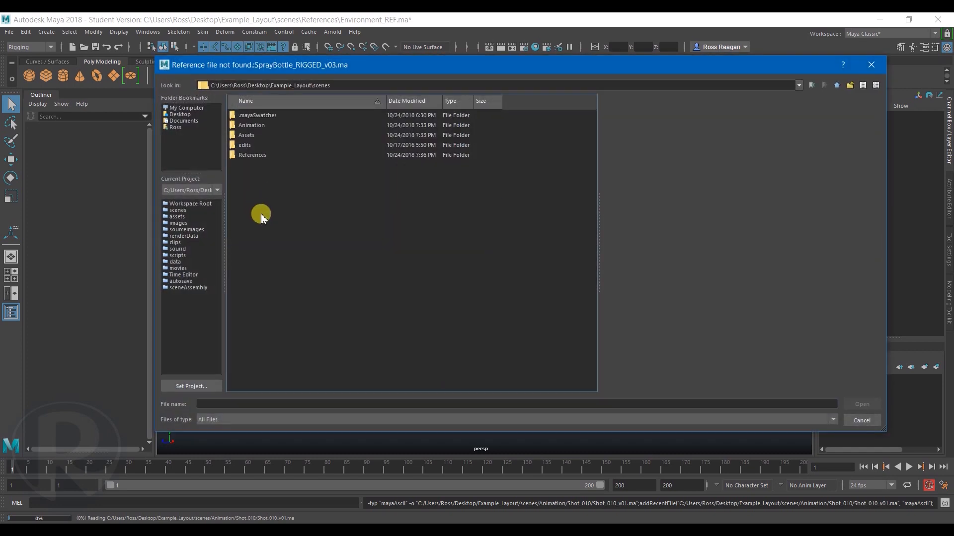
pyautogui.doubleClick(247, 135)
pyautogui.click(276, 155)
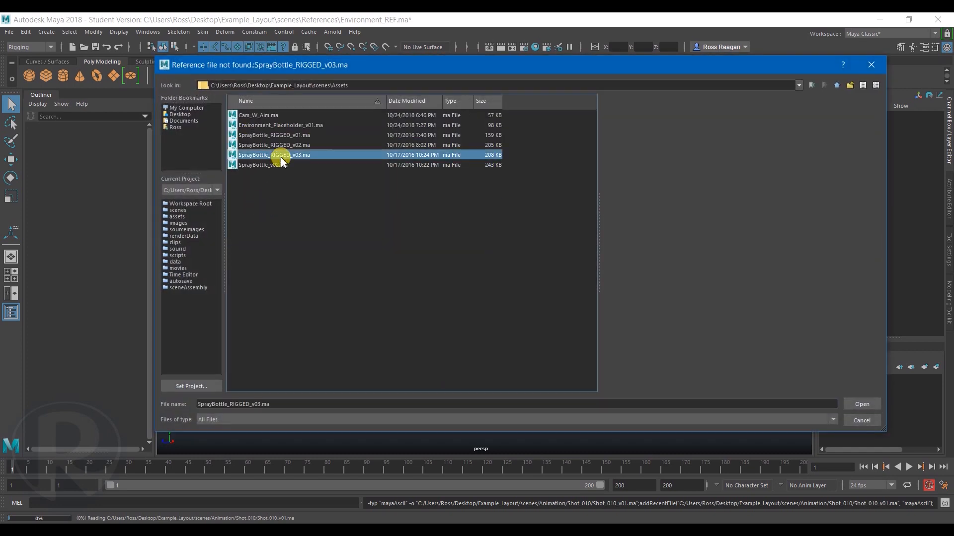
pyautogui.click(861, 404)
pyautogui.click(452, 279)
pyautogui.click(452, 280)
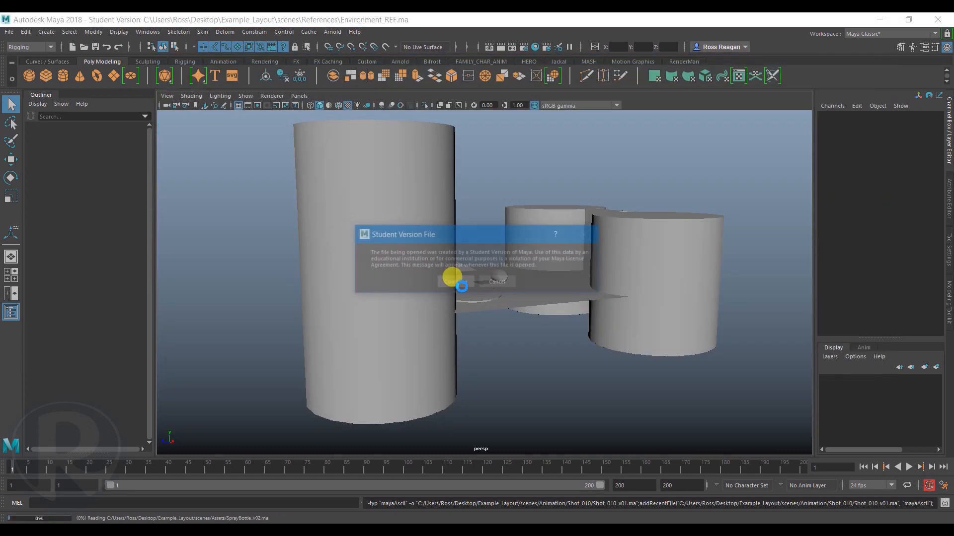
pyautogui.click(452, 279)
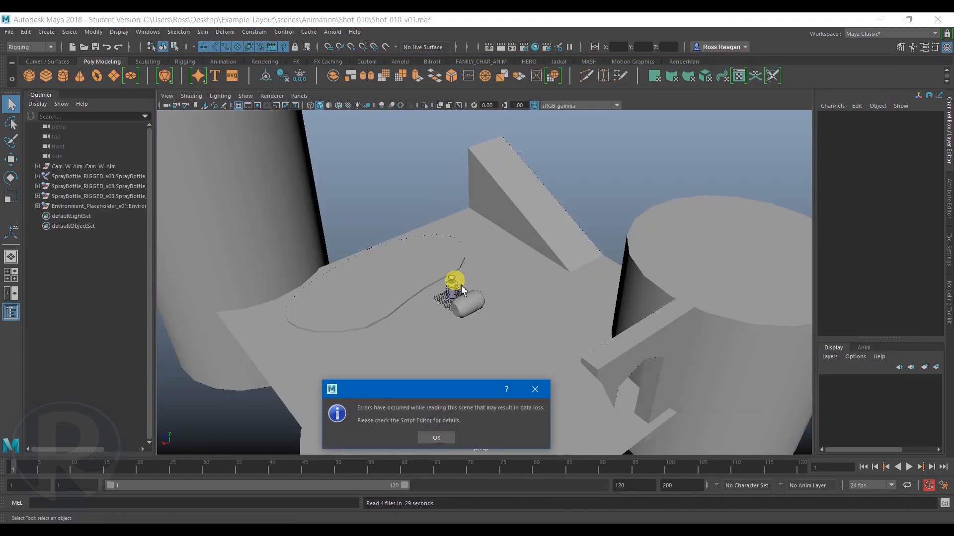
pyautogui.click(444, 435)
# Open the Reference Editor for the shot scene and enlarge its window.
pyautogui.click(480, 188)
pyautogui.click(351, 165)
pyautogui.moveTo(153, 216)
pyautogui.mouseDown()
pyautogui.moveTo(203, 218)
pyautogui.moveTo(152, 218)
pyautogui.mouseUp()
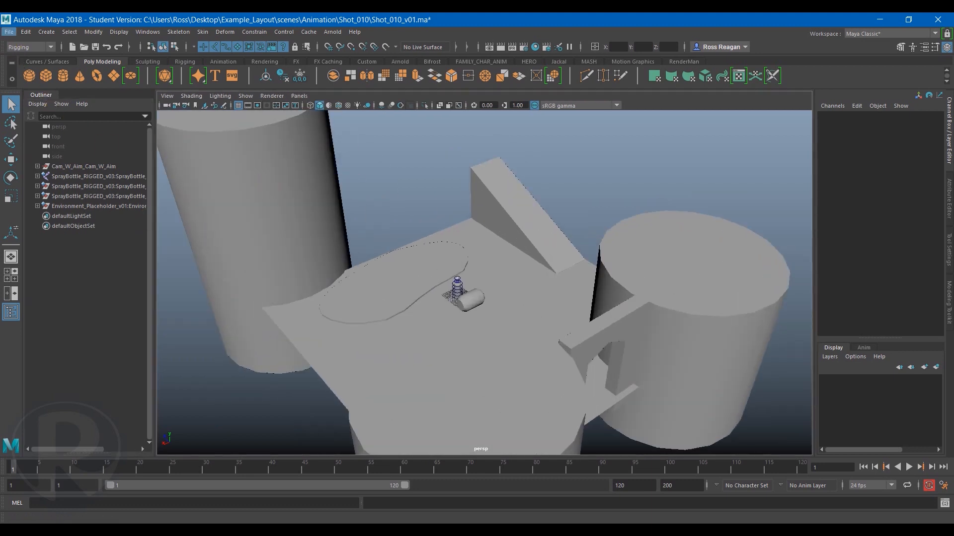
pyautogui.click(9, 32)
pyautogui.click(40, 303)
pyautogui.moveTo(262, 128); pyautogui.dragTo(452, 113)
pyautogui.moveTo(460, 282); pyautogui.dragTo(779, 421)
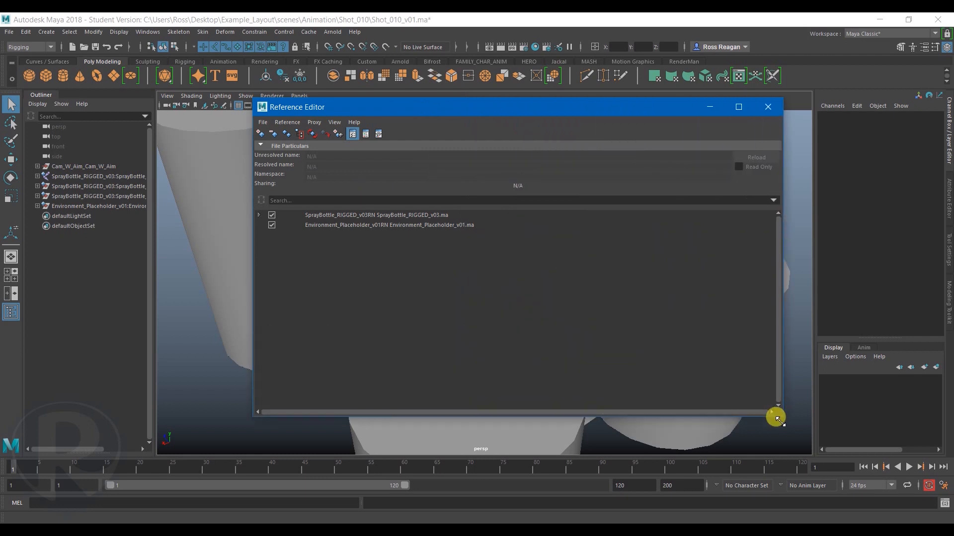
# Inspect the source file paths of the environment and spray bottle references.
pyautogui.click(322, 215)
pyautogui.click(332, 226)
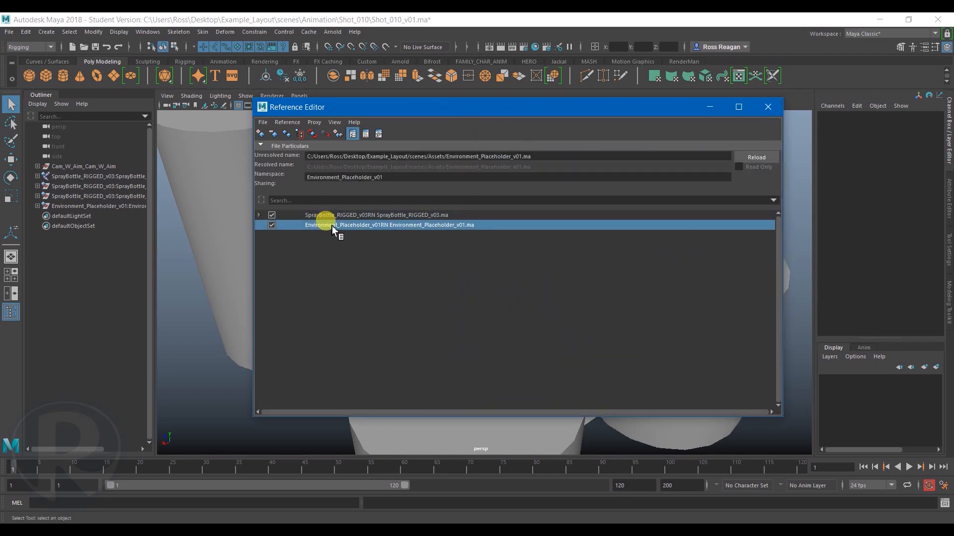
pyautogui.click(329, 215)
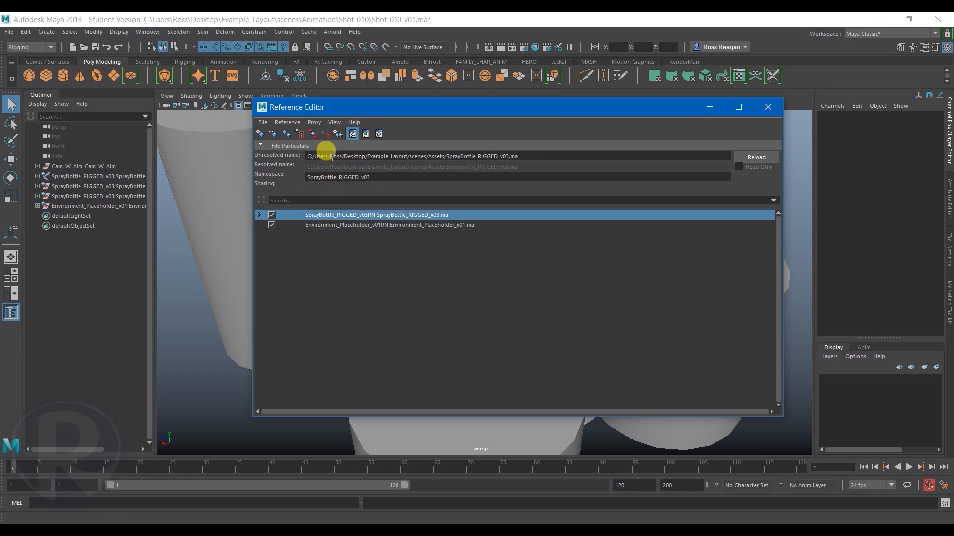
pyautogui.moveTo(309, 158); pyautogui.dragTo(512, 157)
pyautogui.click(531, 158)
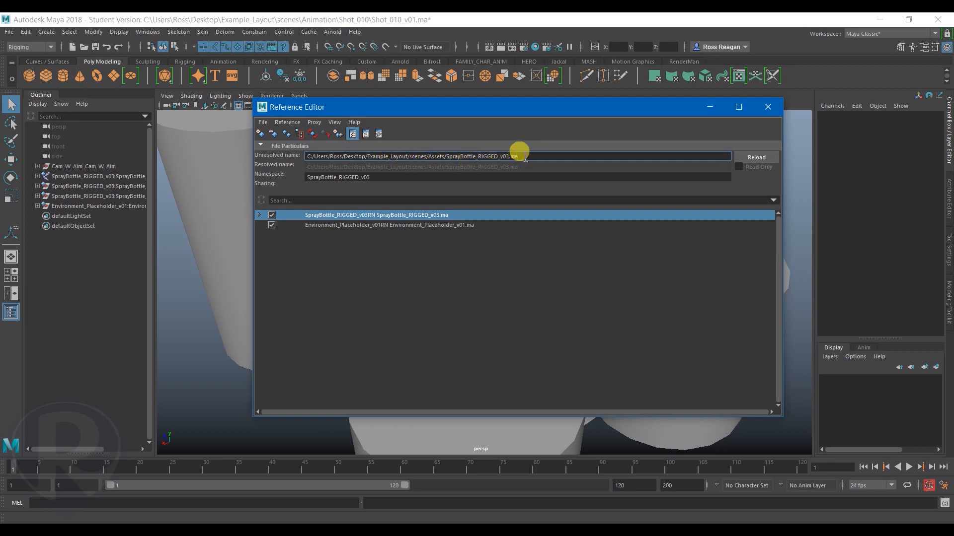
# Reload the spray bottle reference, accepting the student version notices.
pyautogui.click(753, 157)
pyautogui.click(463, 282)
pyautogui.click(464, 282)
# Examine the version suffix in the spray bottle reference's unresolved file name.
pyautogui.moveTo(510, 157)
pyautogui.mouseDown()
pyautogui.moveTo(479, 157)
pyautogui.moveTo(500, 158)
pyautogui.mouseUp()
pyautogui.click(456, 158)
pyautogui.click(517, 158)
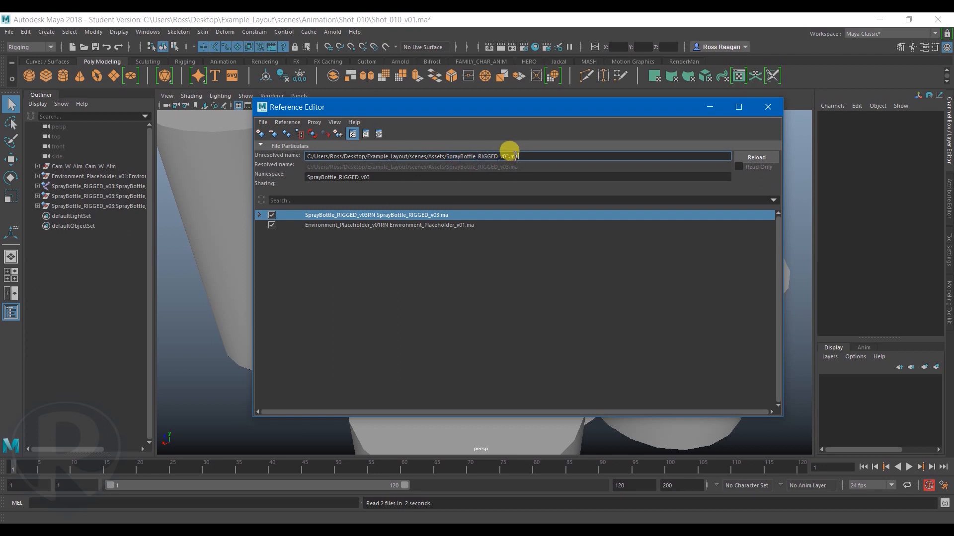
pyautogui.moveTo(507, 157)
pyautogui.mouseDown()
pyautogui.moveTo(428, 157)
pyautogui.moveTo(499, 158)
pyautogui.mouseUp()
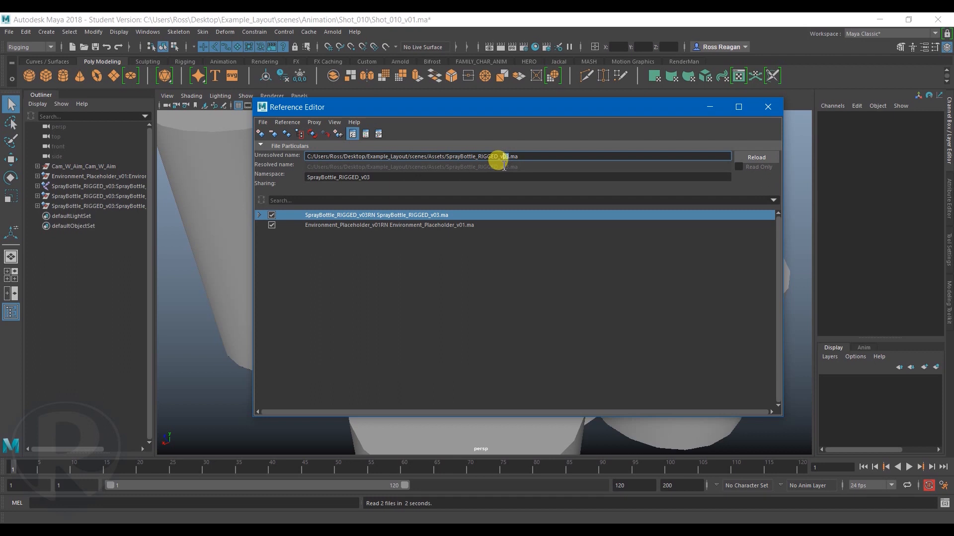
pyautogui.moveTo(508, 158)
pyautogui.mouseDown()
pyautogui.moveTo(485, 157)
pyautogui.moveTo(520, 154)
pyautogui.mouseUp()
# Examine the full unresolved path of the spray bottle reference, including the folder it points to.
pyautogui.moveTo(497, 109); pyautogui.dragTo(448, 122)
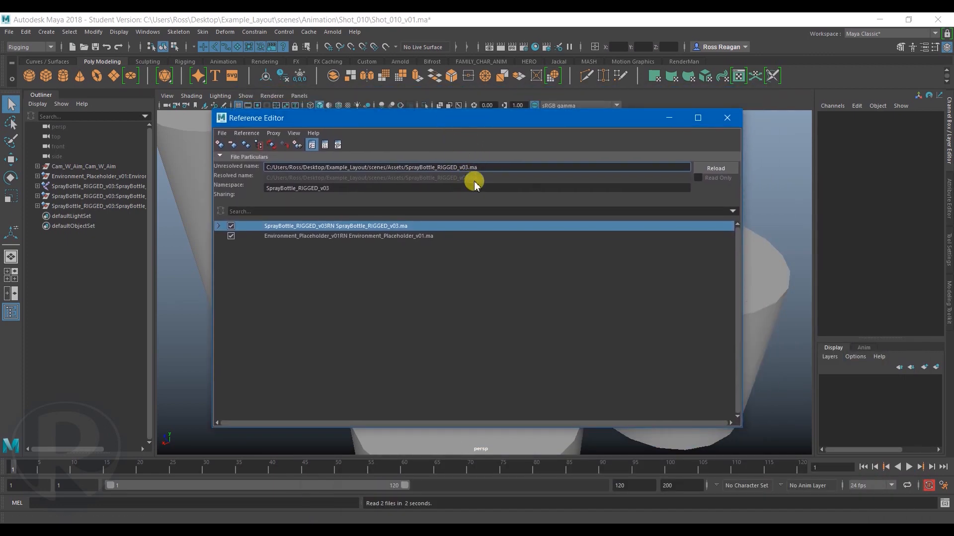
pyautogui.moveTo(482, 168); pyautogui.dragTo(276, 166)
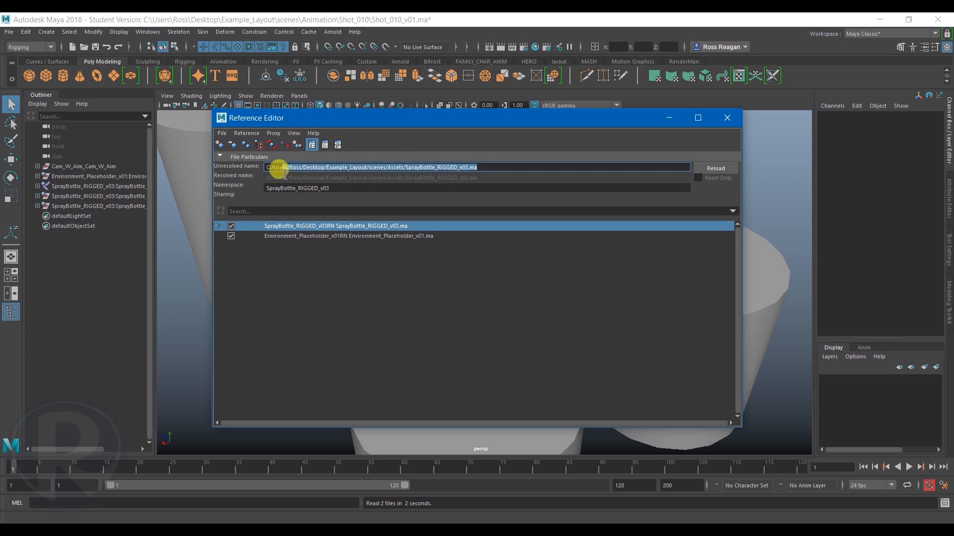
pyautogui.click(351, 263)
pyautogui.click(375, 226)
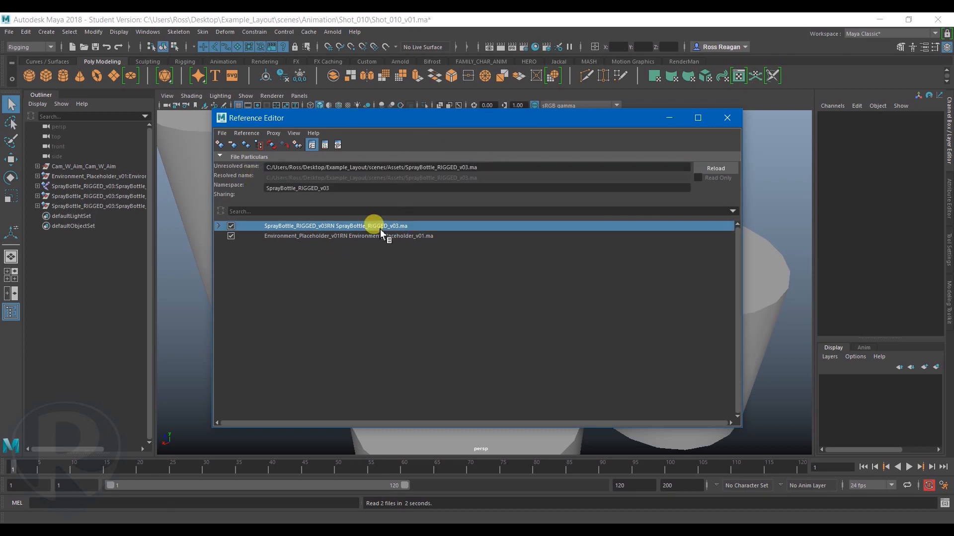
pyautogui.click(480, 167)
pyautogui.moveTo(480, 168); pyautogui.dragTo(267, 169)
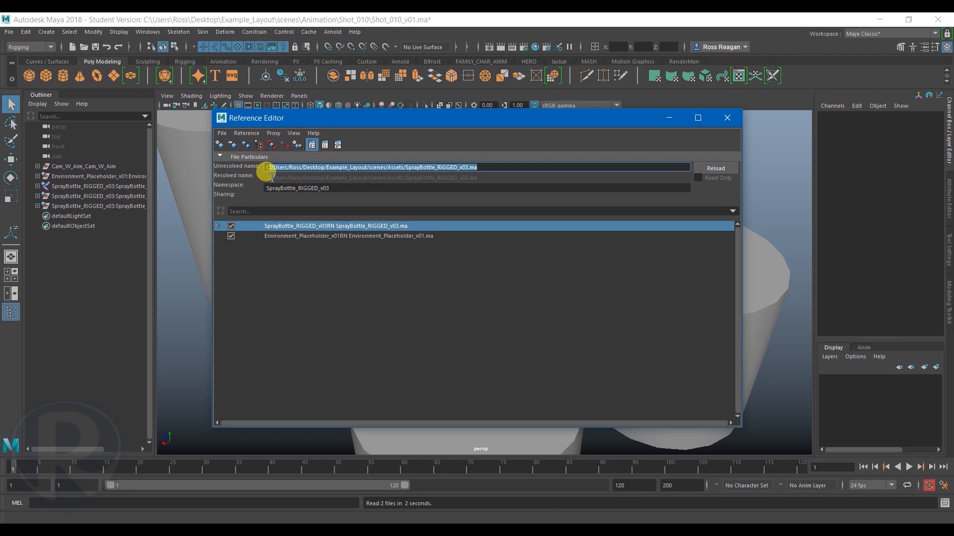
pyautogui.tripleClick(354, 168)
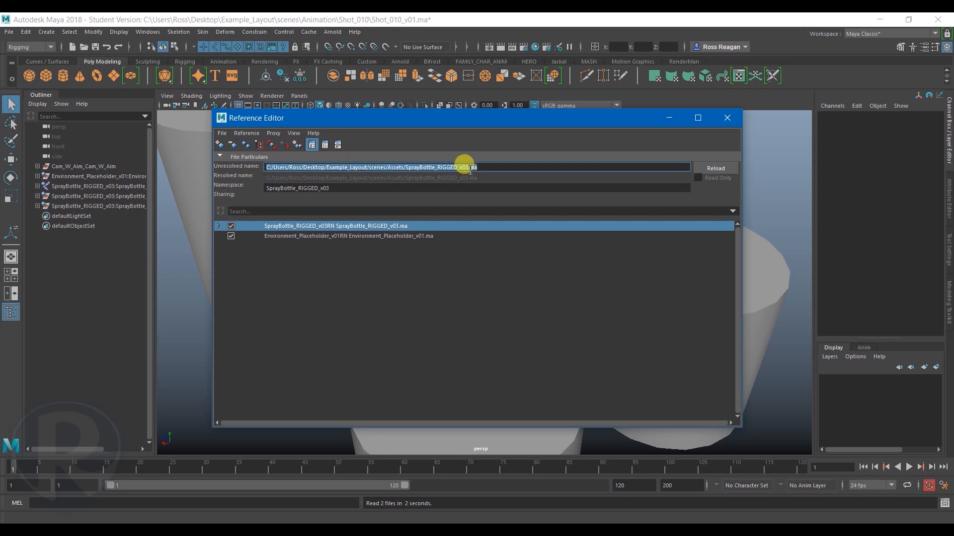
pyautogui.click(498, 168)
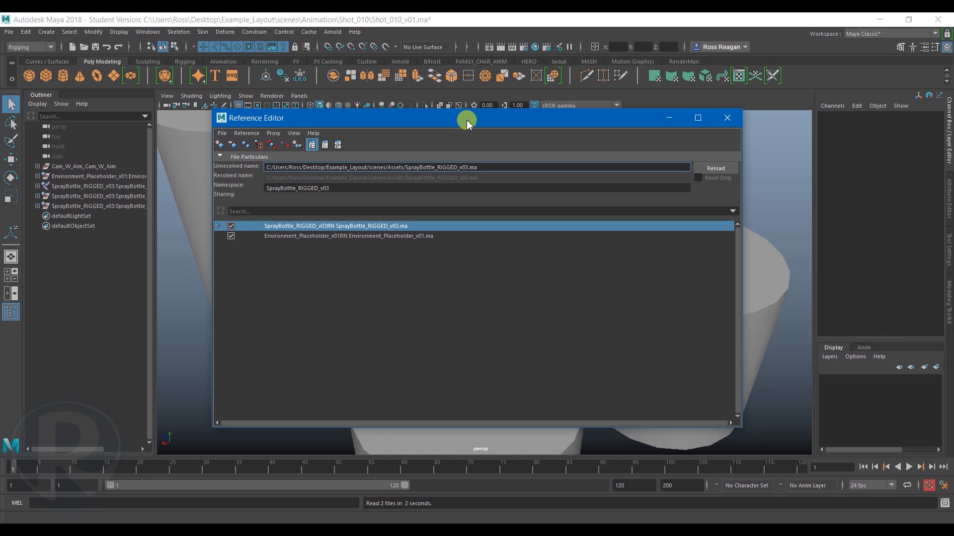
pyautogui.moveTo(467, 124); pyautogui.dragTo(538, 113)
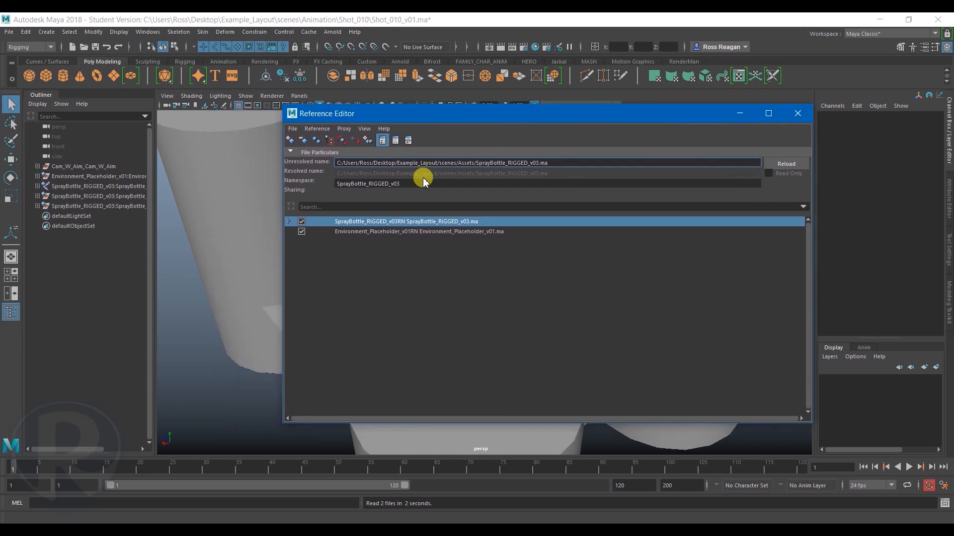
pyautogui.click(446, 259)
pyautogui.click(449, 221)
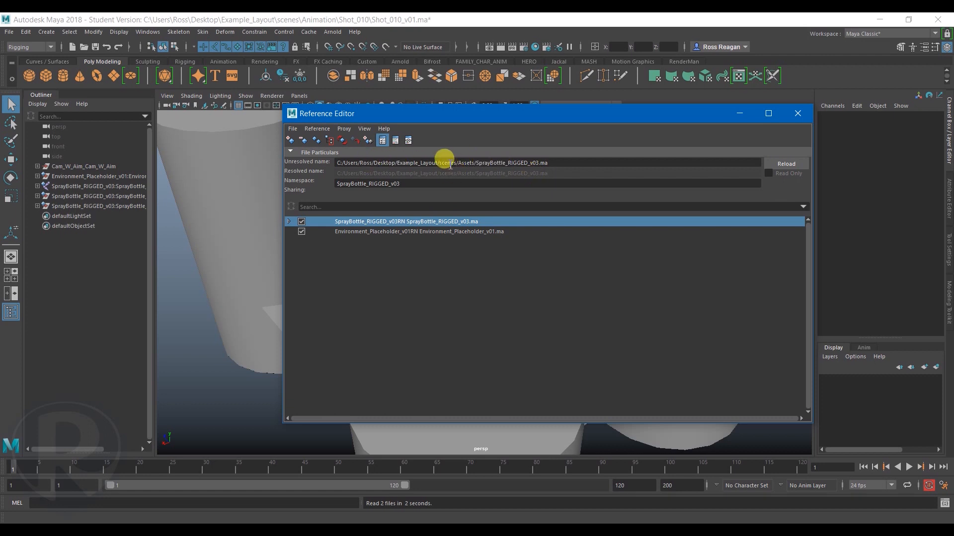
pyautogui.click(437, 260)
# Replace the spray bottle reference with SprayBottle_REF.ma from the scenes/References folder.
pyautogui.click(426, 222)
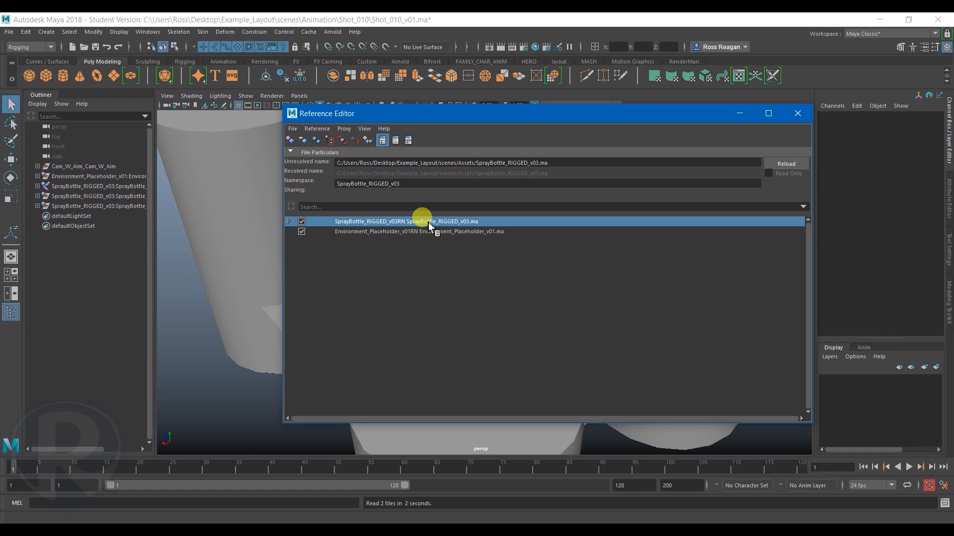
pyautogui.click(327, 130)
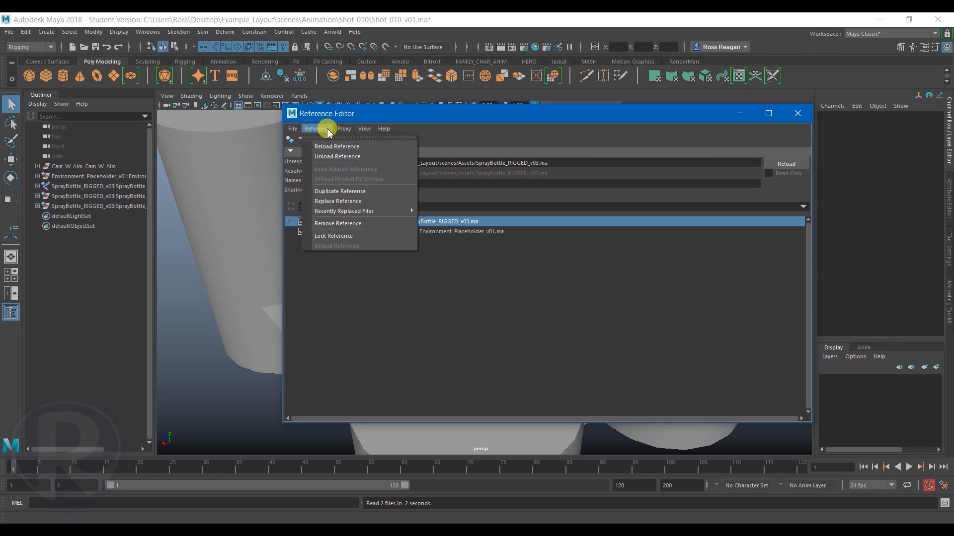
pyautogui.click(341, 202)
pyautogui.click(835, 85)
pyautogui.click(834, 88)
pyautogui.doubleClick(253, 154)
pyautogui.click(269, 126)
pyautogui.doubleClick(269, 126)
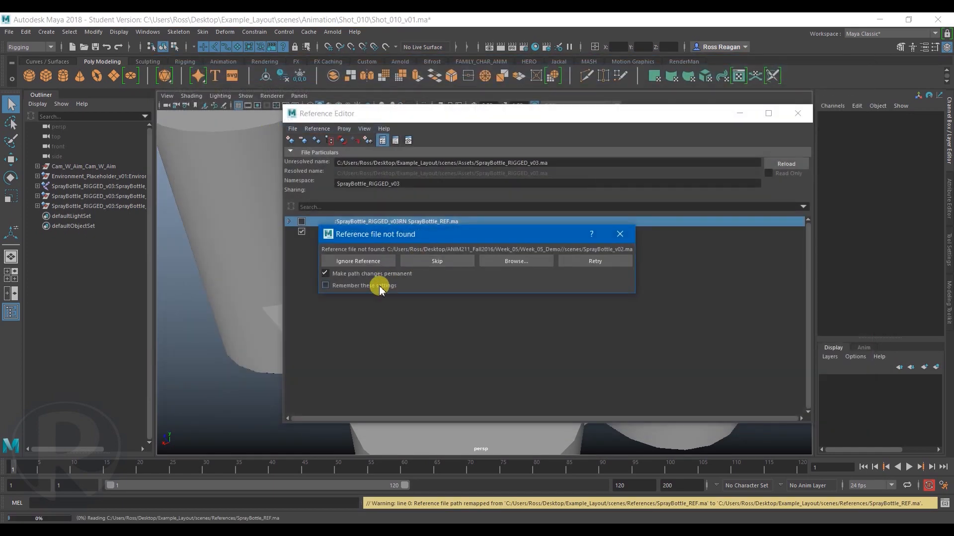
# Relink the missing nested reference to SprayBottle_v02.ma in scenes/Assets, accepting the student version notices.
pyautogui.click(516, 259)
pyautogui.doubleClick(248, 205)
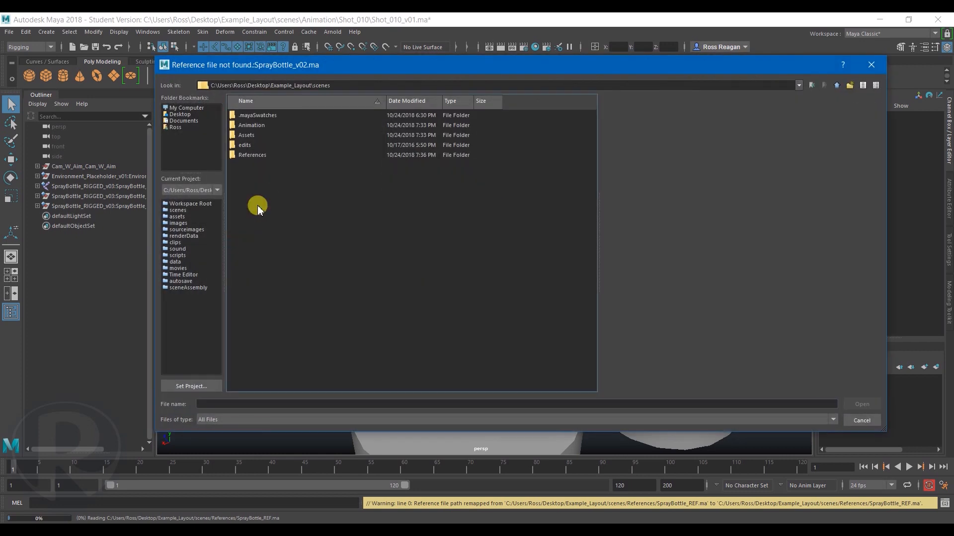
pyautogui.doubleClick(246, 135)
pyautogui.doubleClick(258, 166)
pyautogui.click(457, 281)
pyautogui.click(459, 282)
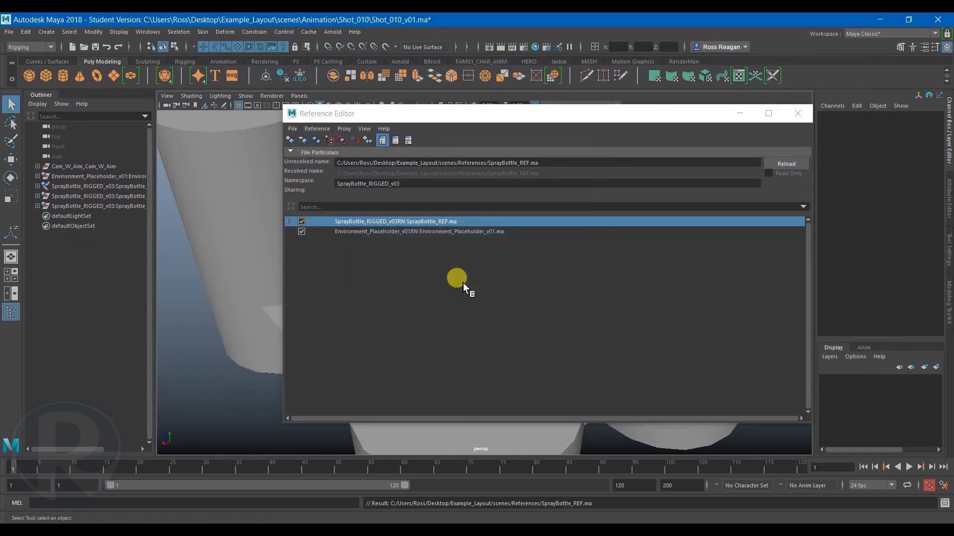
pyautogui.click(461, 285)
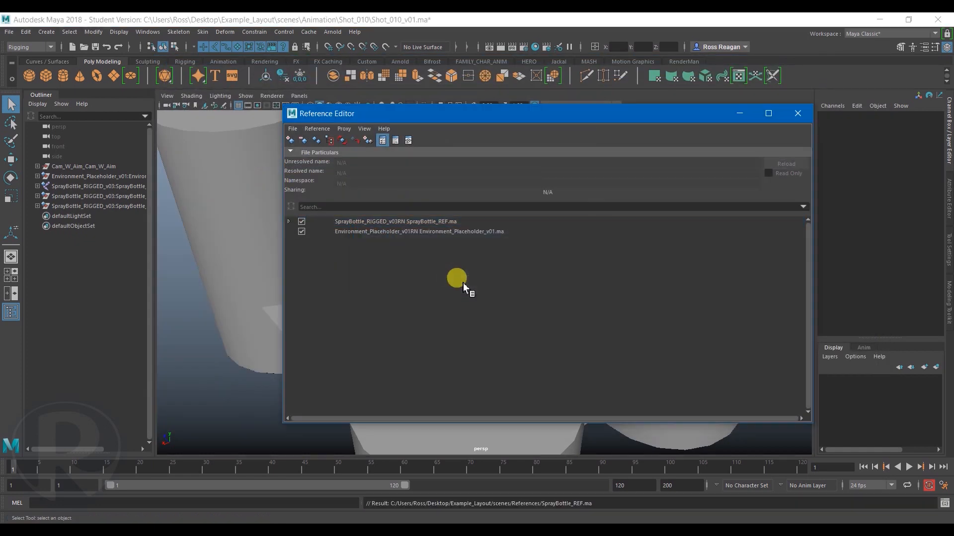
# Replace the environment placeholder reference with Environment_REF.ma from the scenes/References folder, accepting the student version notices.
pyautogui.click(420, 235)
pyautogui.click(317, 128)
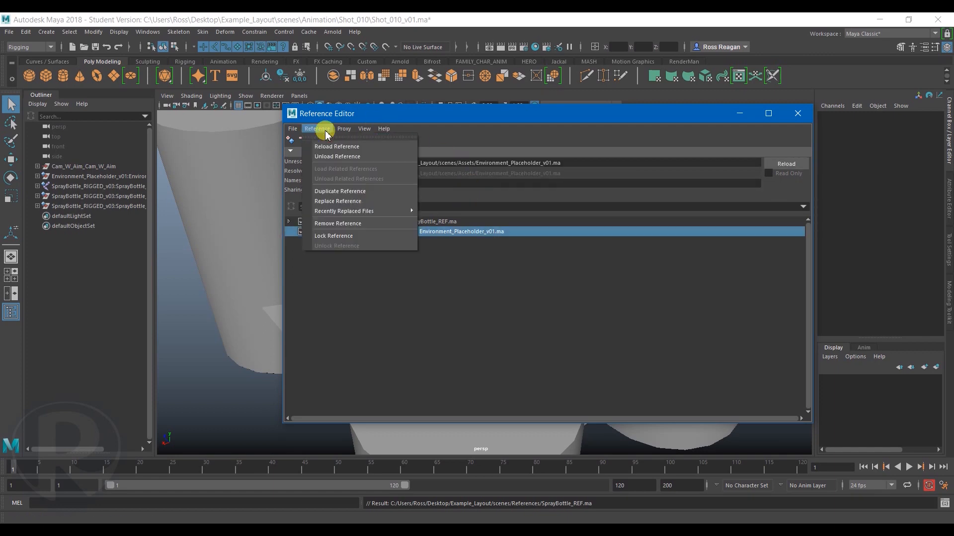
pyautogui.click(337, 201)
pyautogui.click(266, 116)
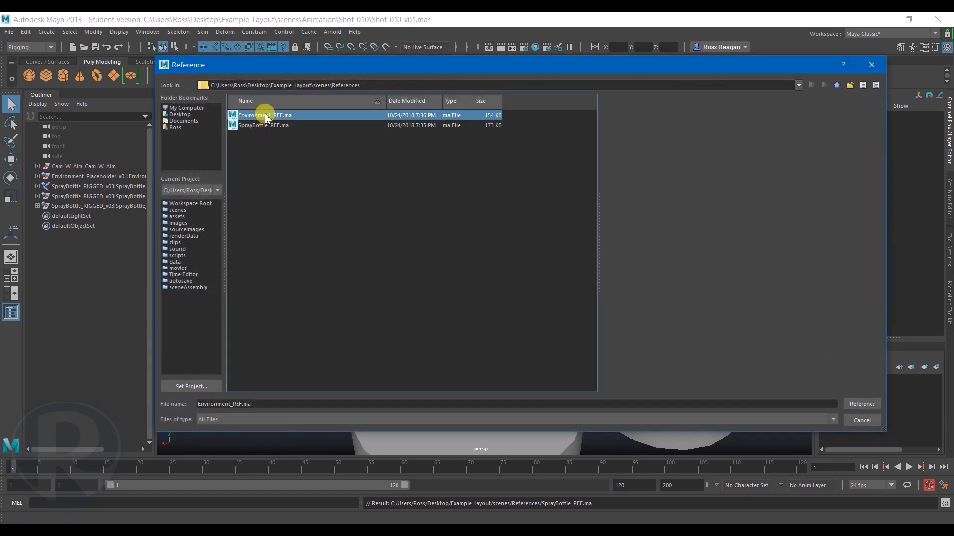
pyautogui.doubleClick(266, 116)
pyautogui.click(449, 282)
pyautogui.click(449, 285)
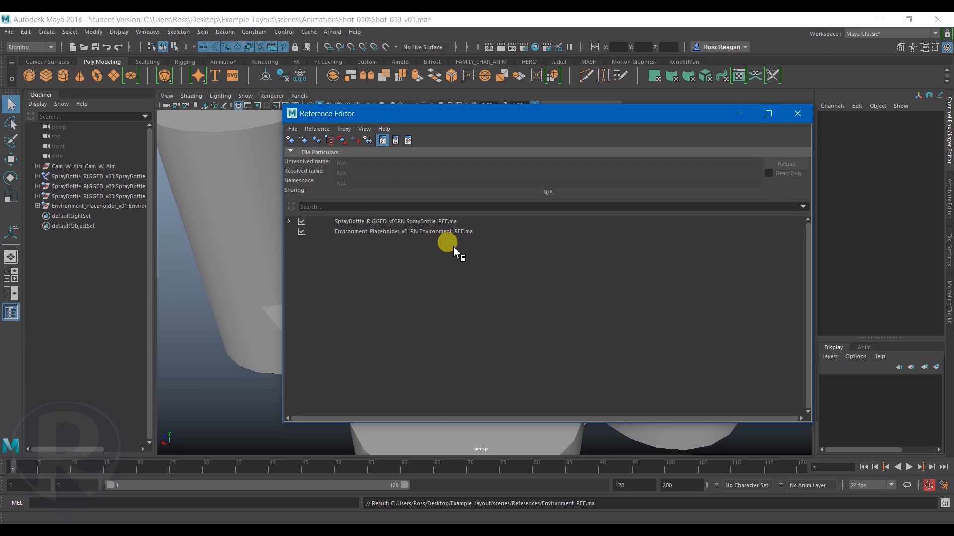
# Compare the unresolved paths and file names of the environment and spray bottle references, and close the Reference Editor.
pyautogui.click(442, 233)
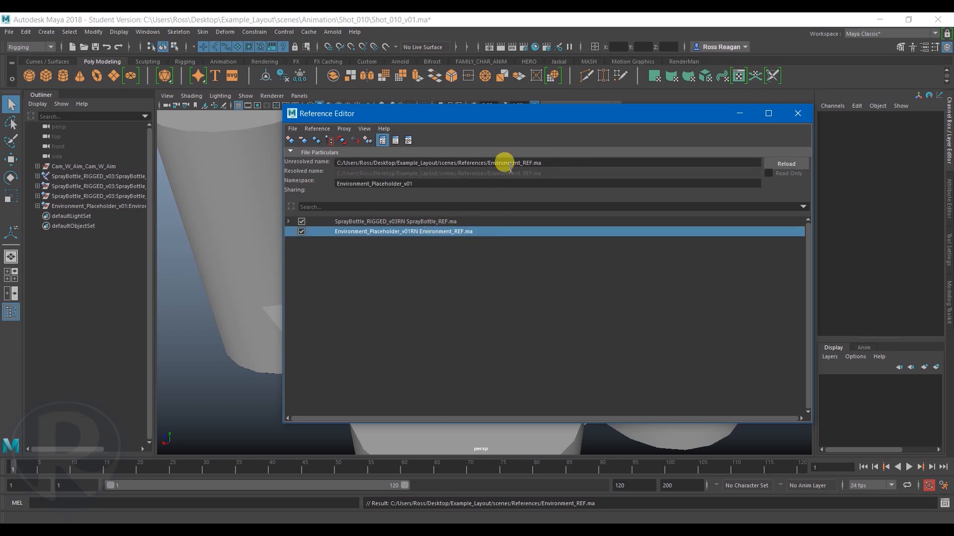
pyautogui.click(452, 222)
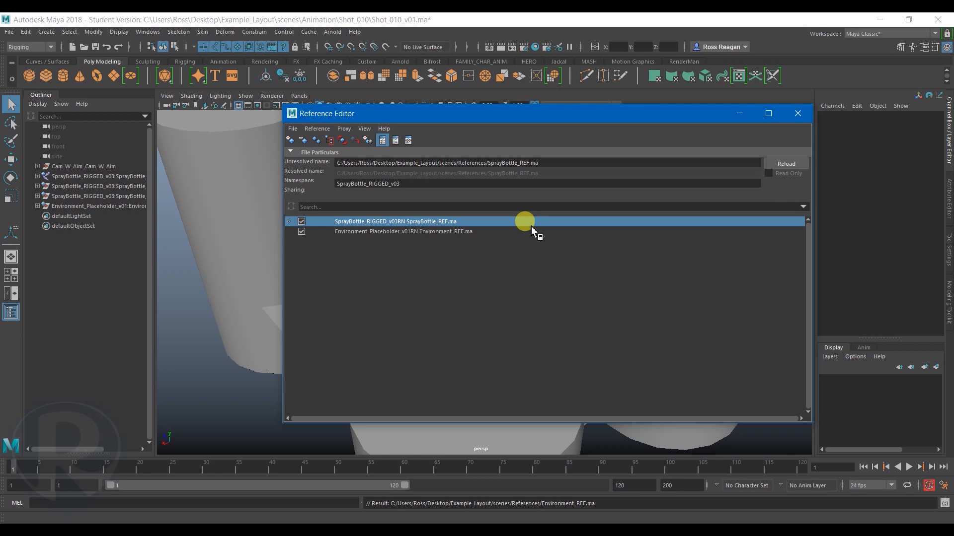
pyautogui.click(452, 232)
pyautogui.click(447, 224)
pyautogui.click(449, 233)
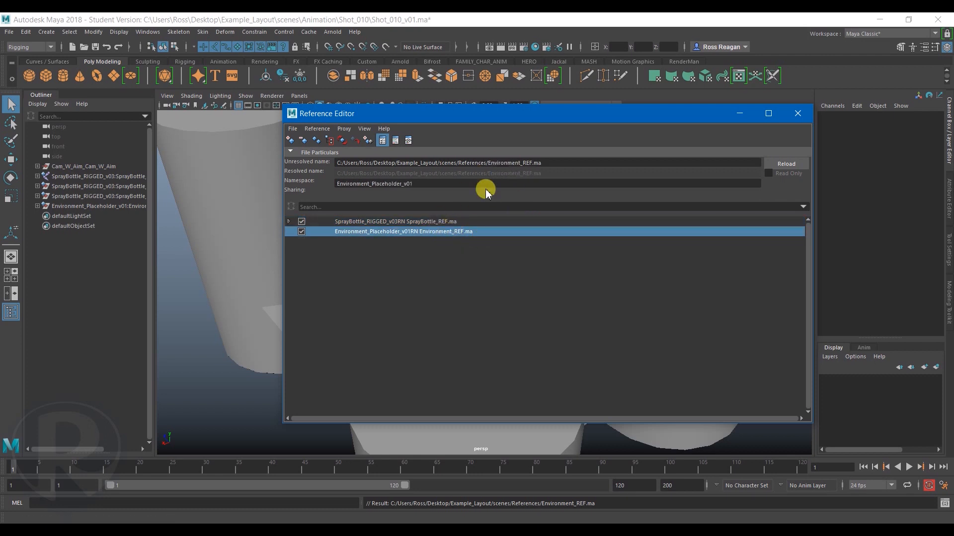
pyautogui.click(495, 164)
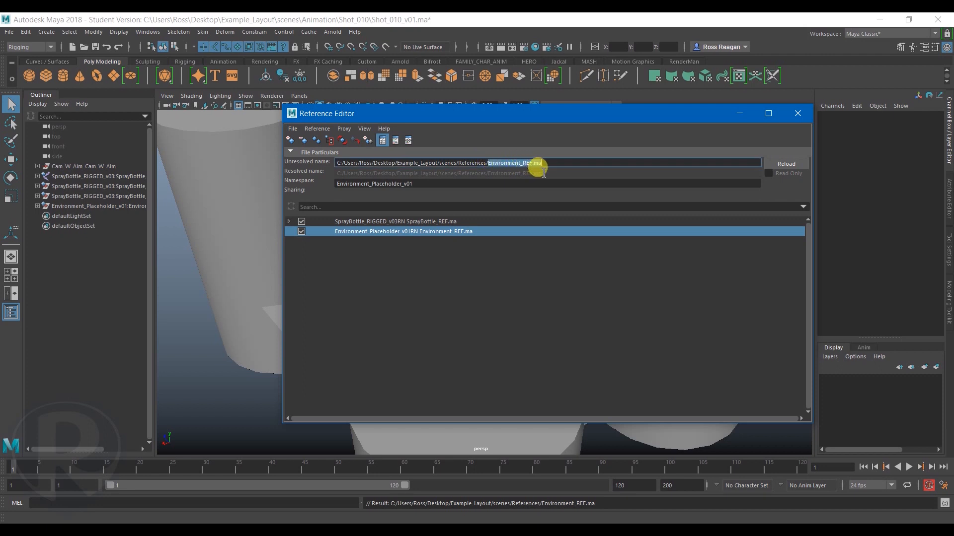
pyautogui.click(544, 253)
pyautogui.click(436, 230)
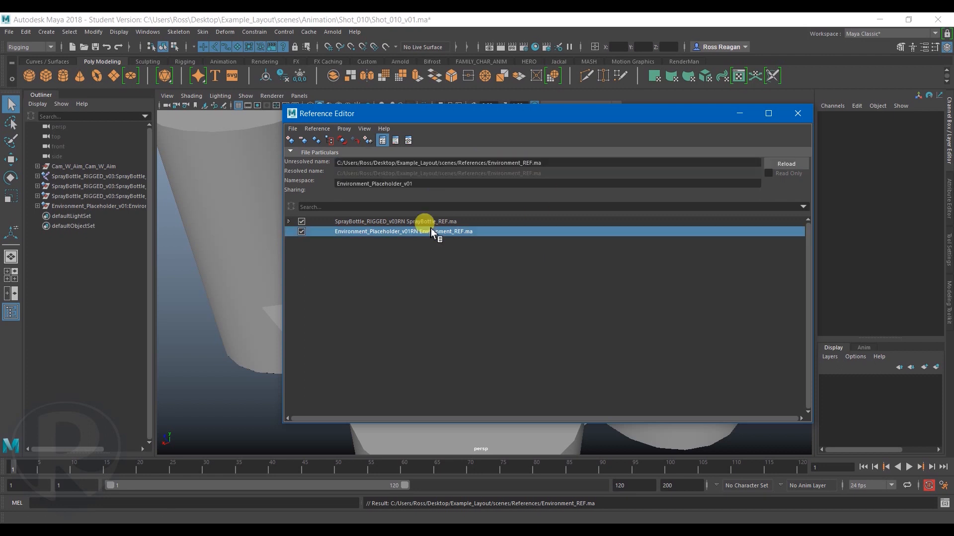
pyautogui.click(431, 224)
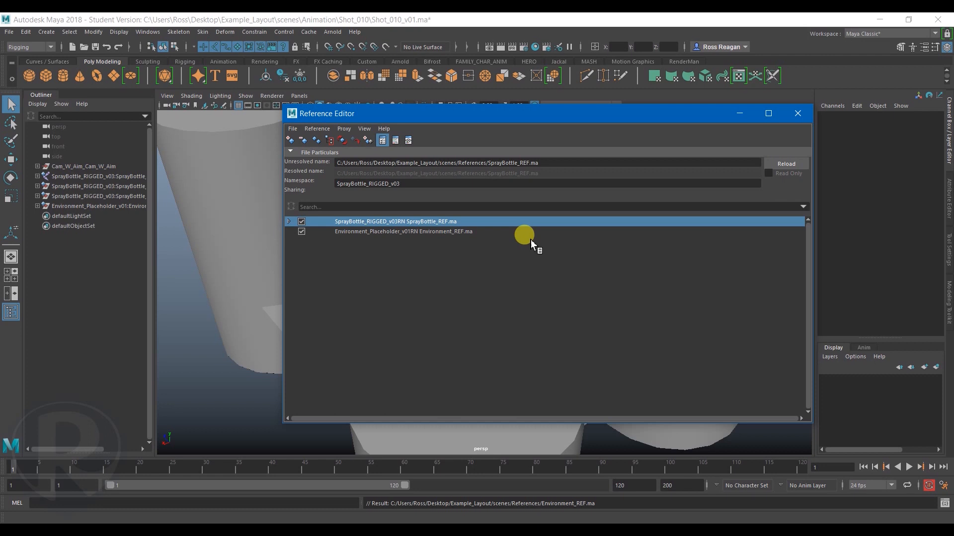
pyautogui.click(528, 287)
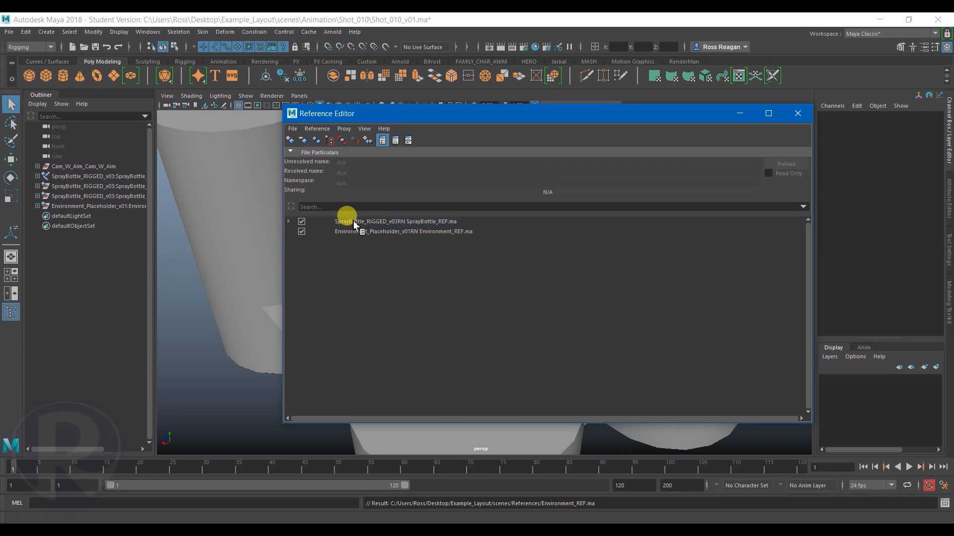
pyautogui.click(798, 113)
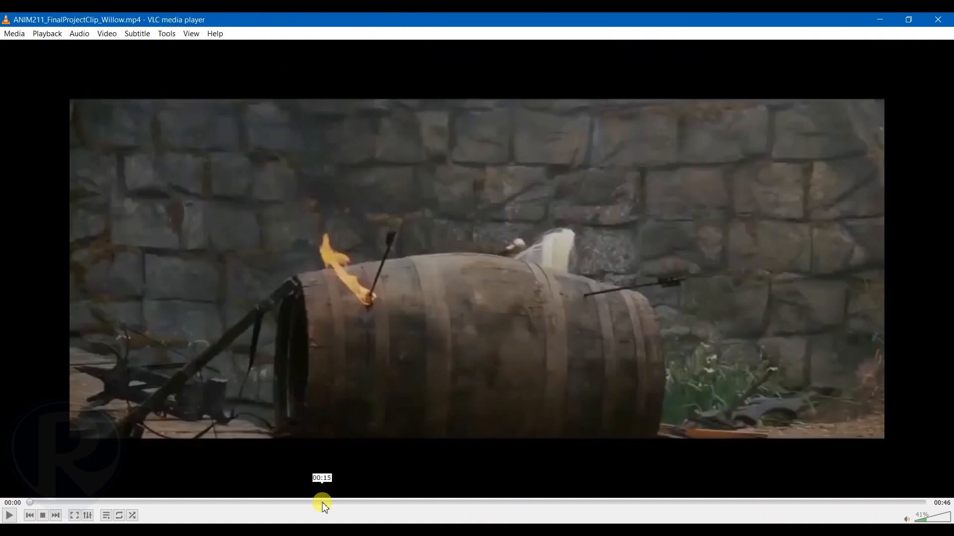
# Rewind the Willow clip in VLC to its start, and examine the environment geometry from several angles in Maya.
pyautogui.moveTo(323, 504); pyautogui.dragTo(30, 502)
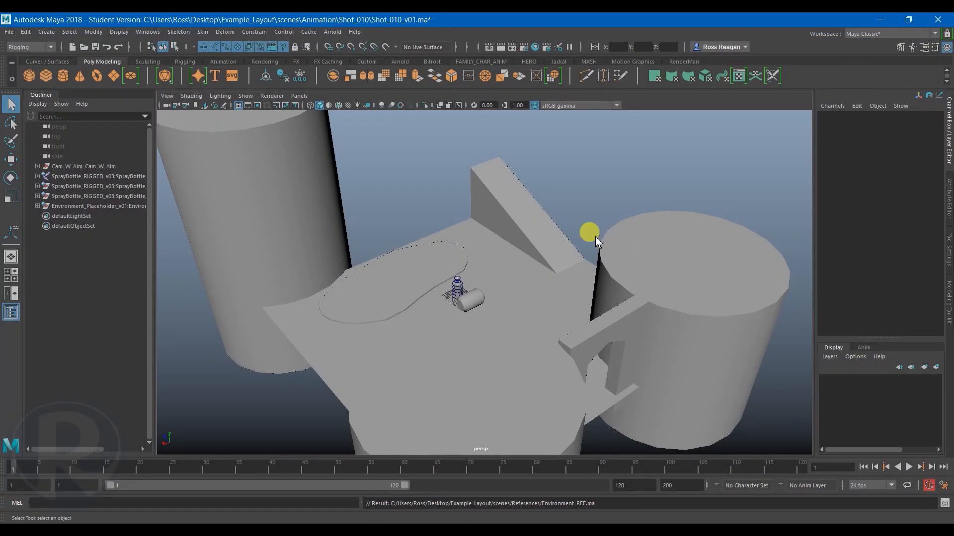
pyautogui.moveTo(602, 208)
pyautogui.keyDown('alt'); pyautogui.mouseDown()
pyautogui.moveTo(617, 200)
pyautogui.moveTo(555, 237)
pyautogui.moveTo(428, 240)
pyautogui.moveTo(618, 292)
pyautogui.moveTo(665, 316)
pyautogui.moveTo(735, 287)
pyautogui.moveTo(591, 284)
pyautogui.moveTo(596, 303)
pyautogui.mouseUp(); pyautogui.keyUp('alt')
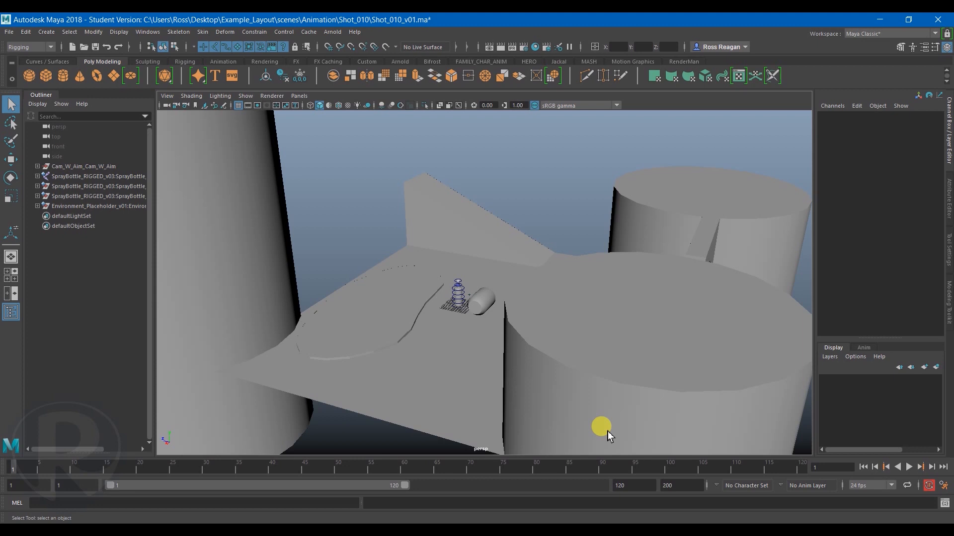
pyautogui.moveTo(354, 125)
pyautogui.keyDown('alt'); pyautogui.mouseDown()
pyautogui.moveTo(385, 303)
pyautogui.moveTo(527, 356)
pyautogui.moveTo(586, 320)
pyautogui.moveTo(610, 335)
pyautogui.moveTo(593, 298)
pyautogui.moveTo(647, 312)
pyautogui.mouseUp(); pyautogui.keyUp('alt')
pyautogui.moveTo(491, 455)
pyautogui.keyDown('alt'); pyautogui.mouseDown()
pyautogui.moveTo(476, 432)
pyautogui.moveTo(487, 411)
pyautogui.moveTo(453, 411)
pyautogui.moveTo(480, 470)
pyautogui.mouseUp(); pyautogui.keyUp('alt')
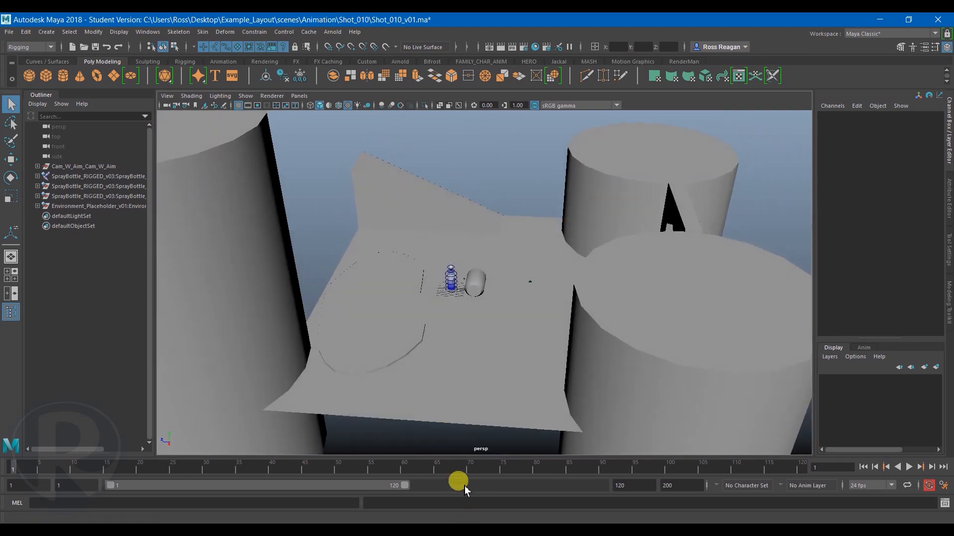
# Switch to Chrome and play the Despicable Me 2 Layout & Previs reel on Vimeo, skipping ahead to its previs and layout shots.
pyautogui.moveTo(446, 530)
pyautogui.click(496, 497)
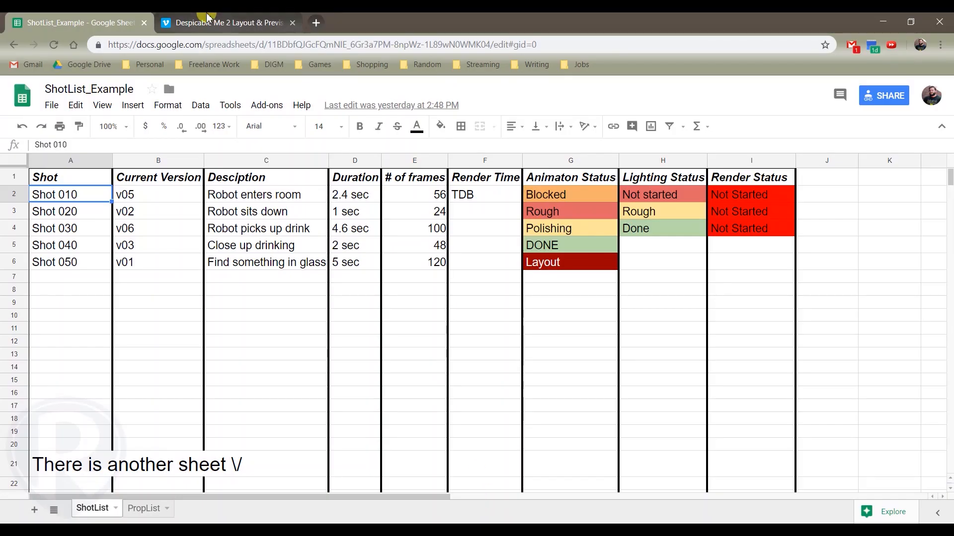
pyautogui.click(226, 23)
pyautogui.click(179, 432)
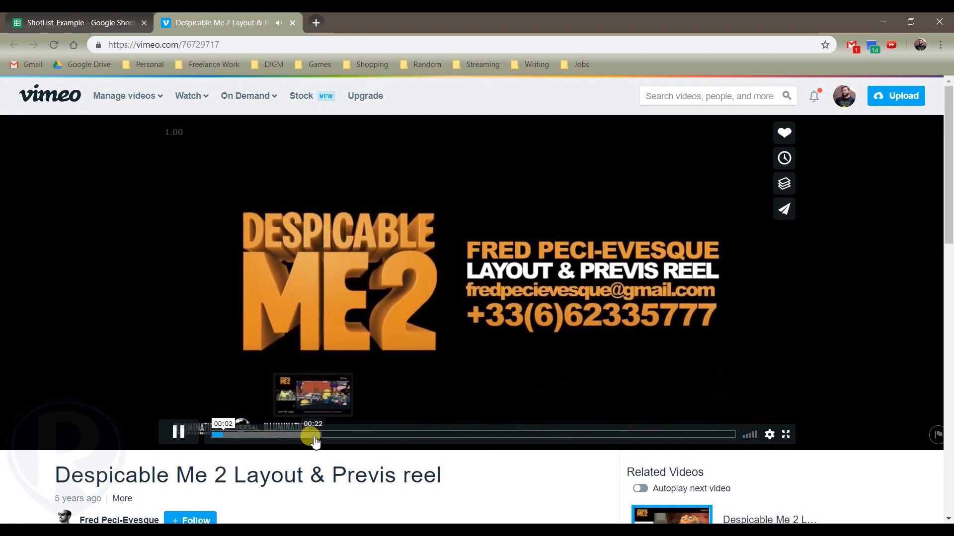
pyautogui.click(318, 435)
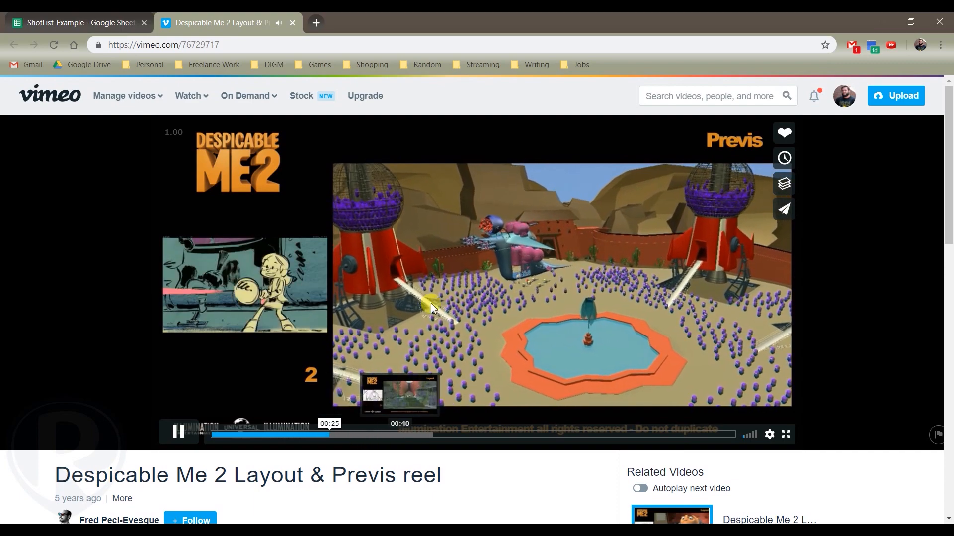
pyautogui.click(396, 435)
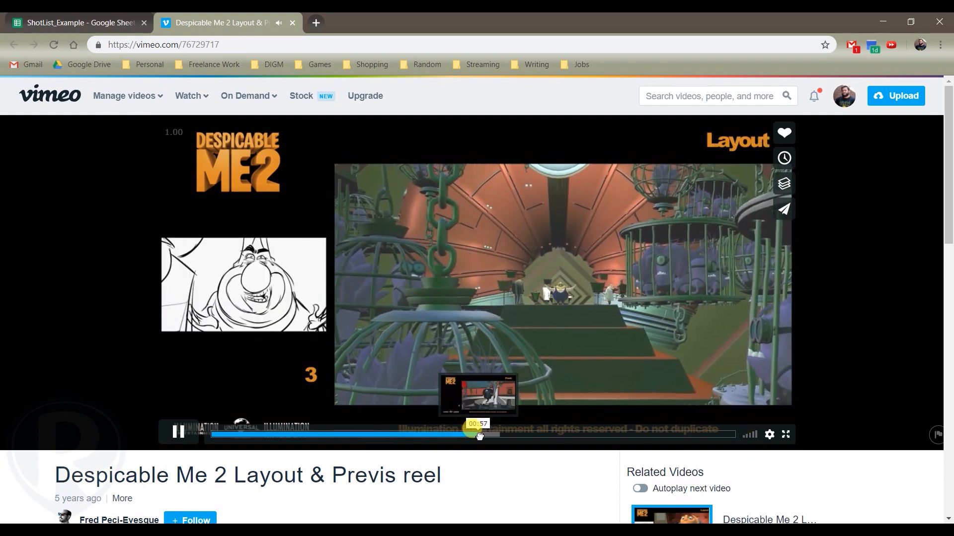
# Review the reel's layout shots against their storyboards between about 00:51 and 01:08, and pause on the flexing character shot.
pyautogui.click(479, 436)
pyautogui.click(465, 430)
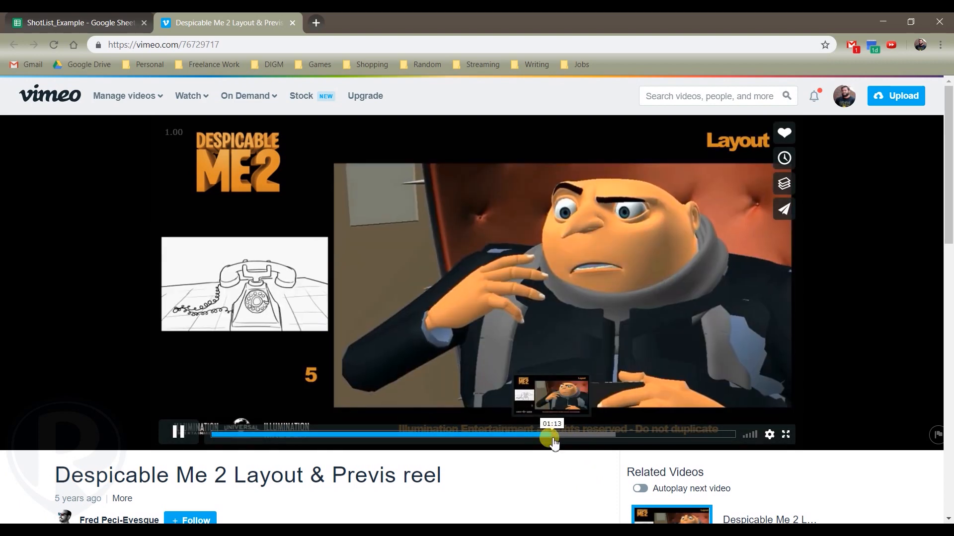
pyautogui.click(505, 436)
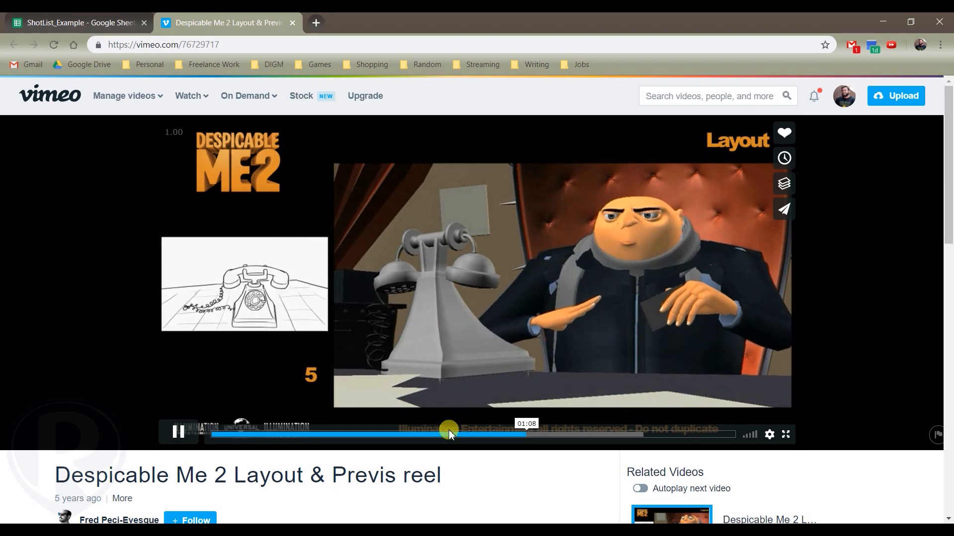
pyautogui.click(450, 436)
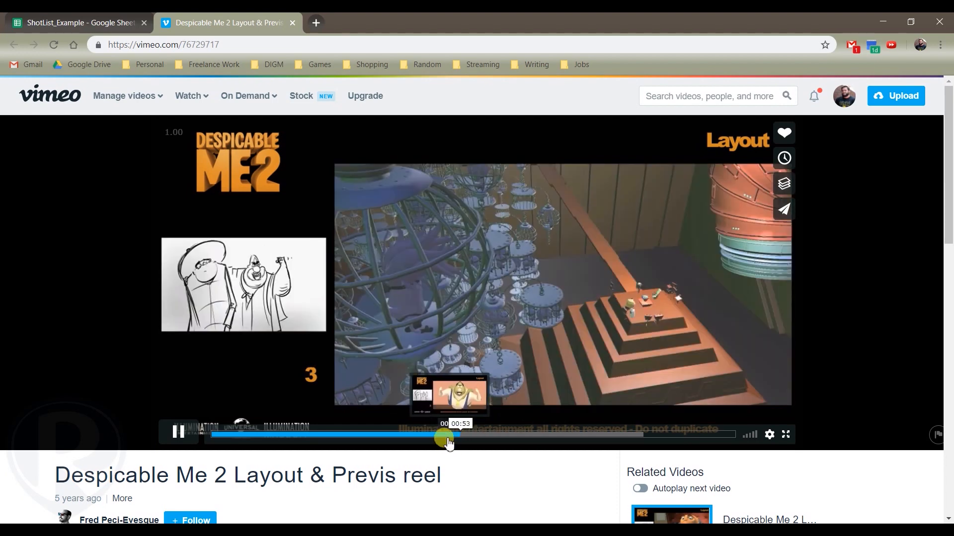
pyautogui.click(449, 436)
pyautogui.click(179, 432)
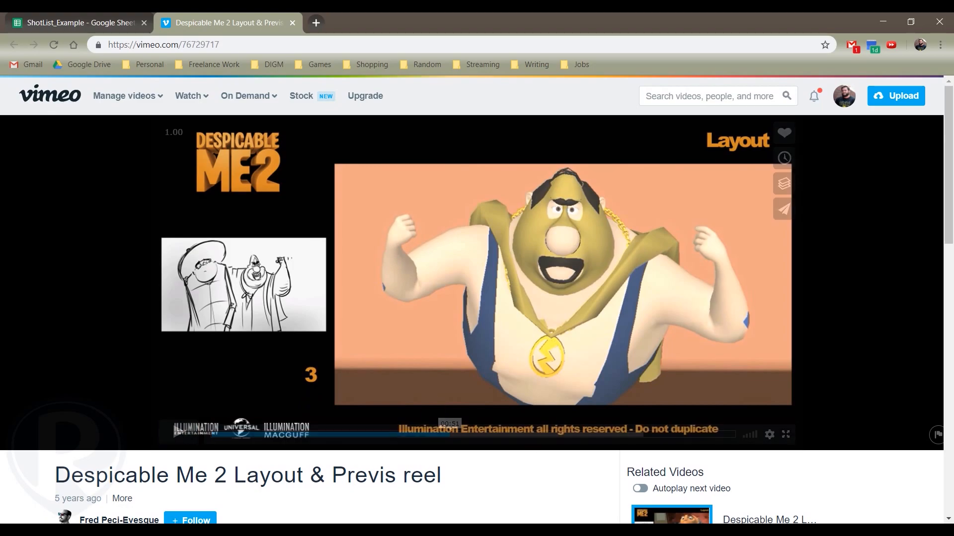
# Switch back to Maya, split the viewport into two side-by-side views, and look through Cam_W_Aim_ShotCamShape in the second one.
pyautogui.click(642, 512)
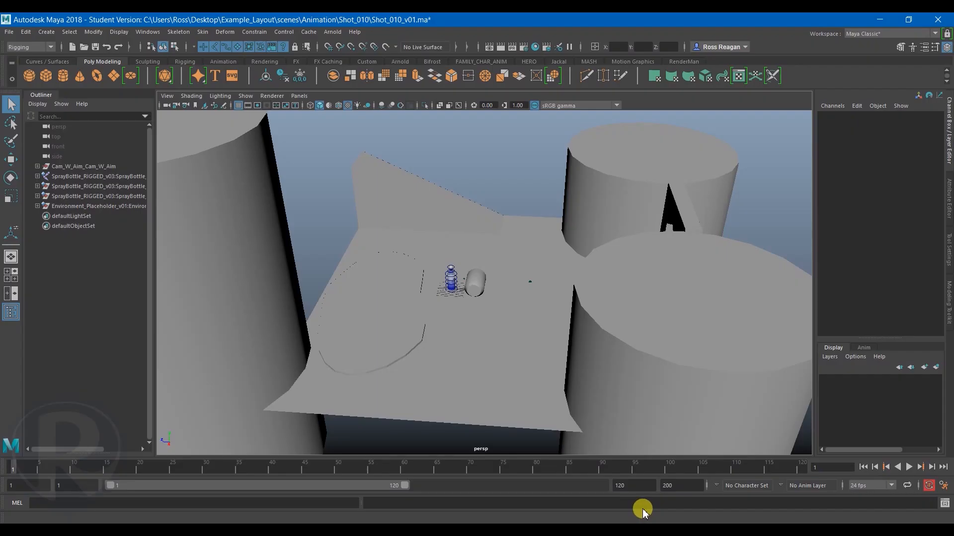
pyautogui.keyDown('alt'); pyautogui.moveTo(434, 228); pyautogui.dragTo(371, 197); pyautogui.keyUp('alt')
pyautogui.press('space')
pyautogui.press('space')
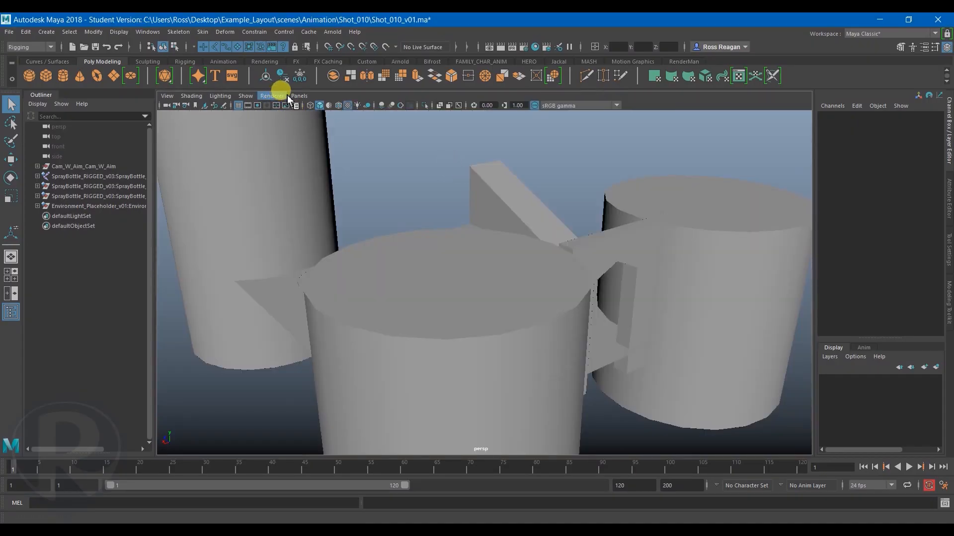
pyautogui.click(290, 96)
pyautogui.moveTo(308, 163)
pyautogui.click(465, 186)
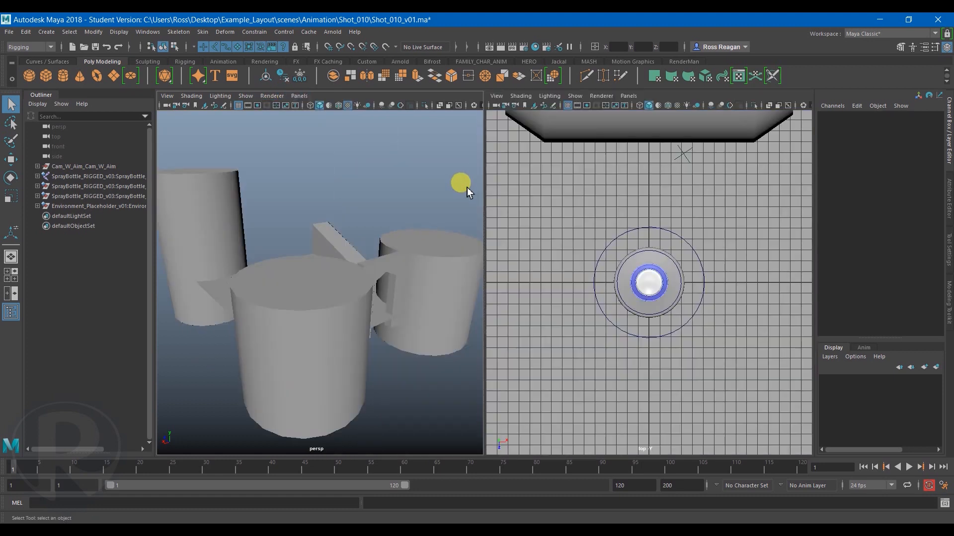
pyautogui.click(629, 96)
pyautogui.moveTo(671, 106)
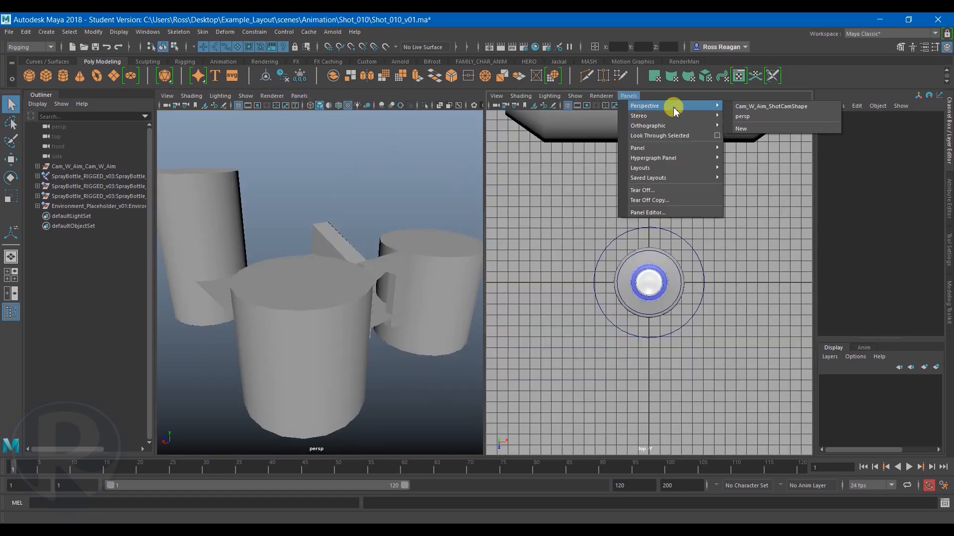
pyautogui.click(741, 106)
# Reframe the environment in the perspective view and resize the perspective and shot camera panes.
pyautogui.keyDown('alt'); pyautogui.moveTo(354, 292); pyautogui.dragTo(365, 277); pyautogui.keyUp('alt')
pyautogui.keyDown('alt'); pyautogui.moveTo(365, 278); pyautogui.dragTo(376, 318, button='middle'); pyautogui.keyUp('alt')
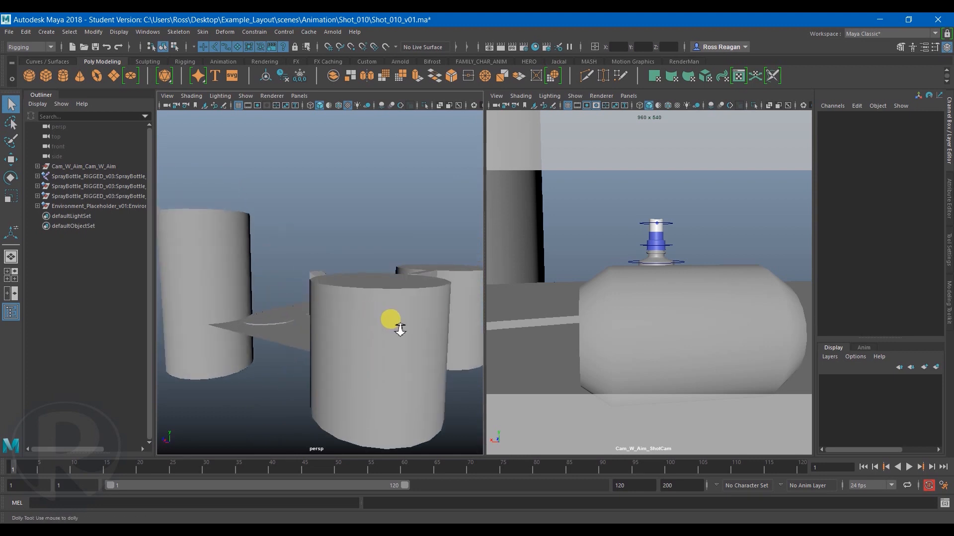
pyautogui.keyDown('alt'); pyautogui.moveTo(376, 318); pyautogui.dragTo(493, 332, button='right'); pyautogui.keyUp('alt')
pyautogui.moveTo(491, 288); pyautogui.dragTo(345, 281)
pyautogui.click(11, 312)
pyautogui.moveTo(251, 282); pyautogui.dragTo(380, 268)
pyautogui.keyDown('alt'); pyautogui.moveTo(300, 232); pyautogui.dragTo(228, 284); pyautogui.keyUp('alt')
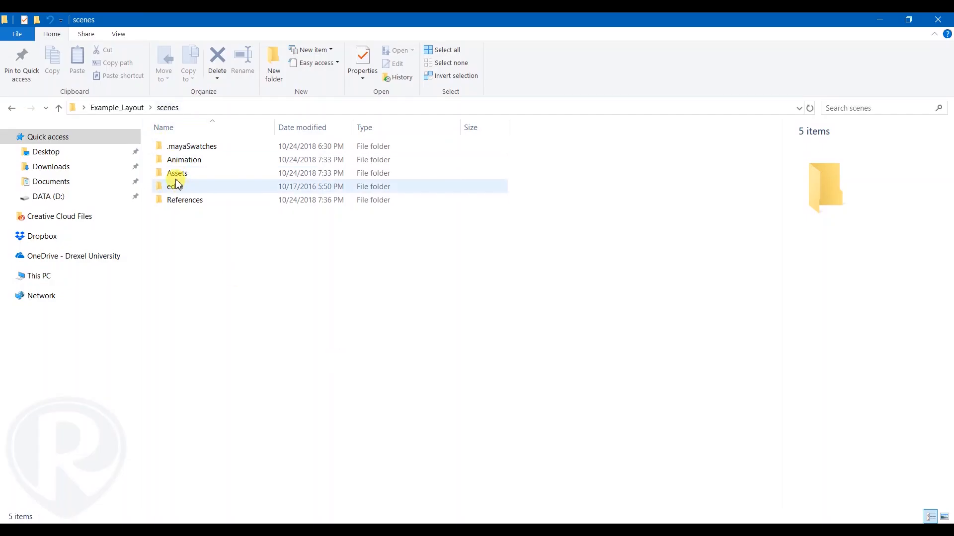
# In File Explorer, open ANIM211_FinalProjectClip_Willow.mp4 from the Example_Layout project's sourceimages folder.
pyautogui.click(131, 112)
pyautogui.doubleClick(192, 304)
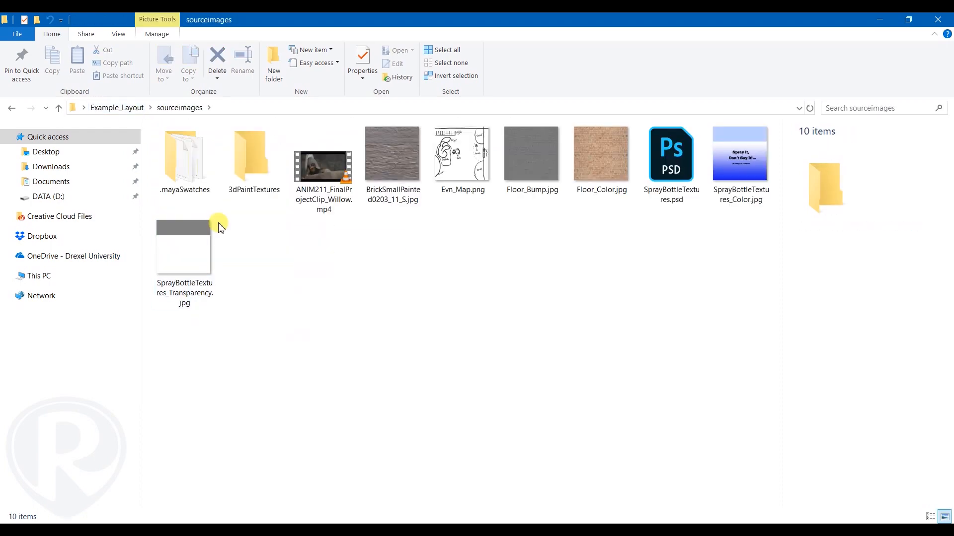
pyautogui.doubleClick(326, 162)
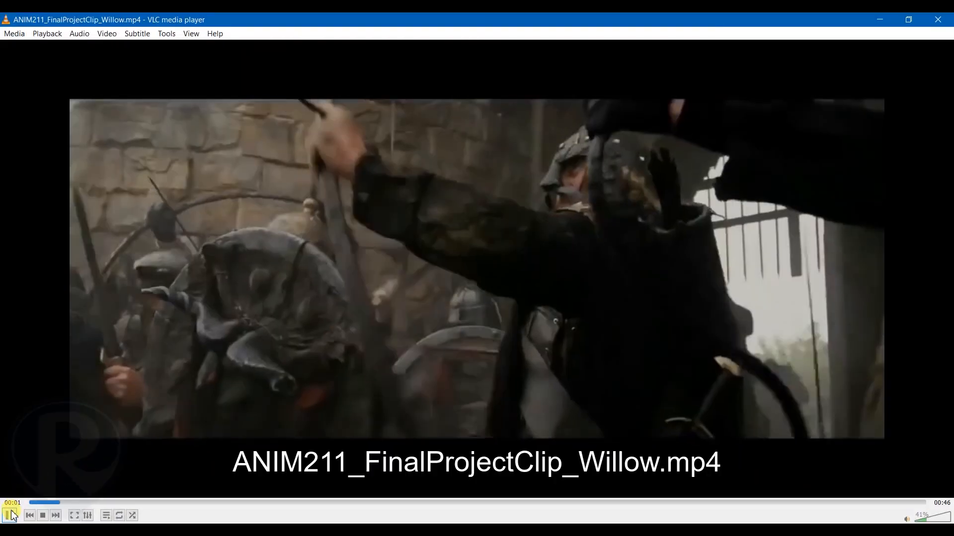
# Rewind the Willow clip to its first frame and replay the opening barrel shot.
pyautogui.click(10, 514)
pyautogui.moveTo(53, 503); pyautogui.dragTo(18, 490)
pyautogui.click(14, 519)
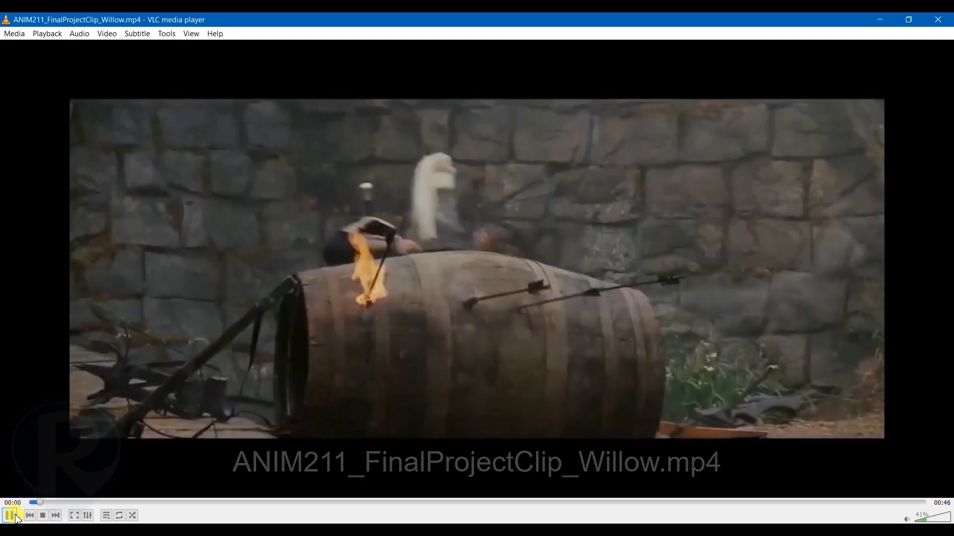
pyautogui.click(10, 517)
pyautogui.moveTo(54, 503); pyautogui.dragTo(31, 503)
# Replay the Willow clip's opening barrel shot several times, stopping around the cut to the archer at 00:01.
pyautogui.click(9, 516)
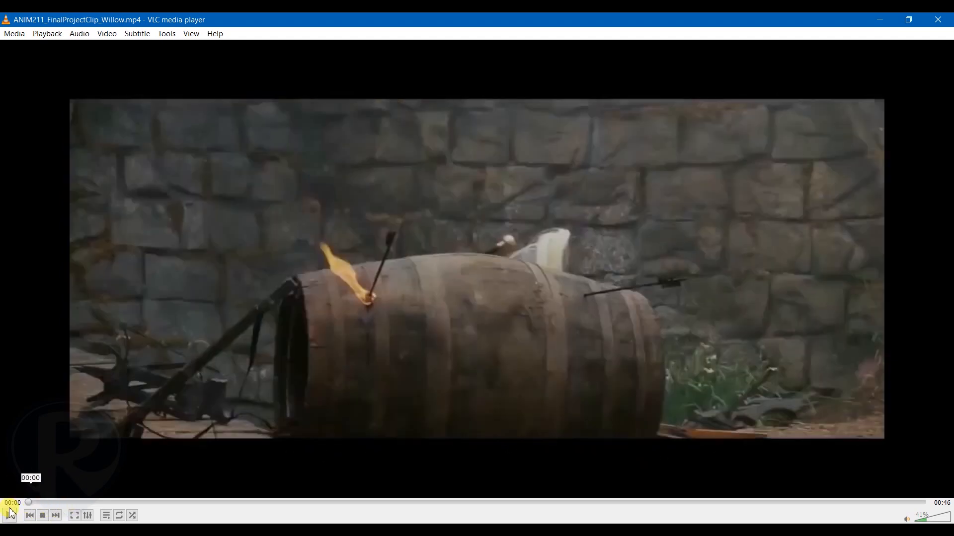
pyautogui.click(10, 517)
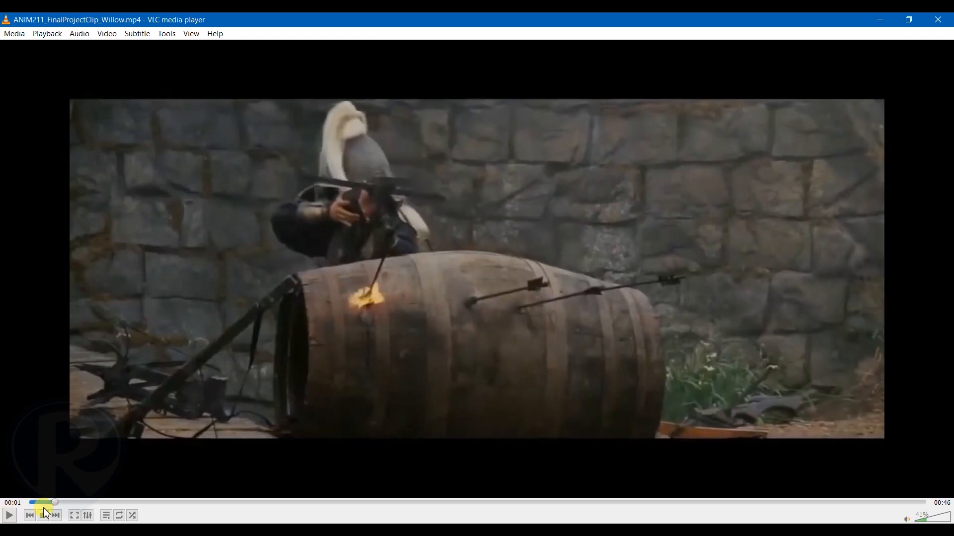
pyautogui.click(58, 499)
pyautogui.click(10, 517)
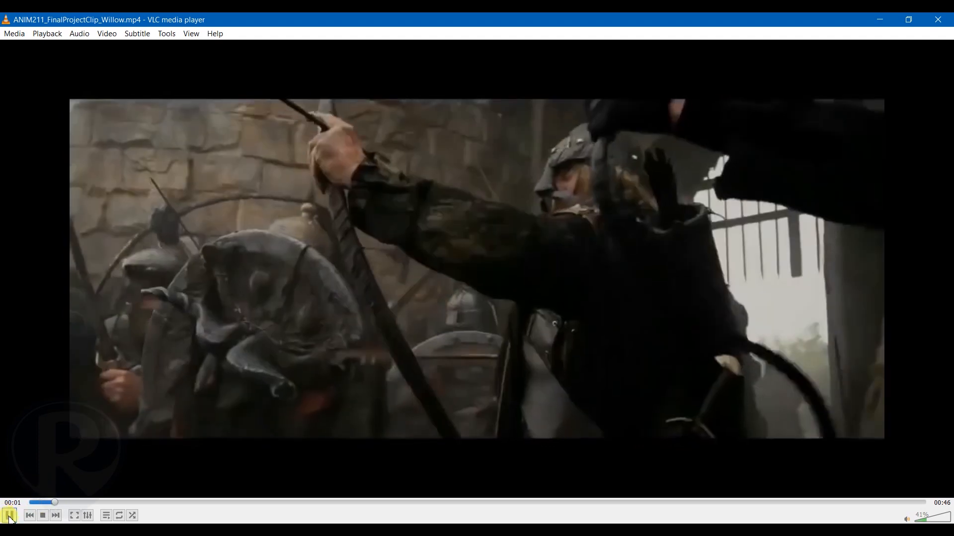
pyautogui.click(10, 516)
pyautogui.click(42, 502)
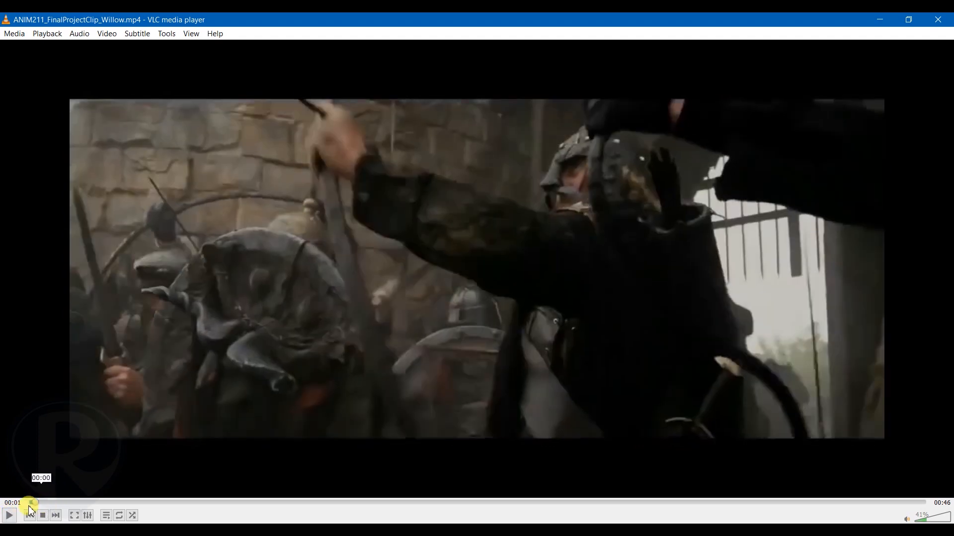
pyautogui.click(10, 517)
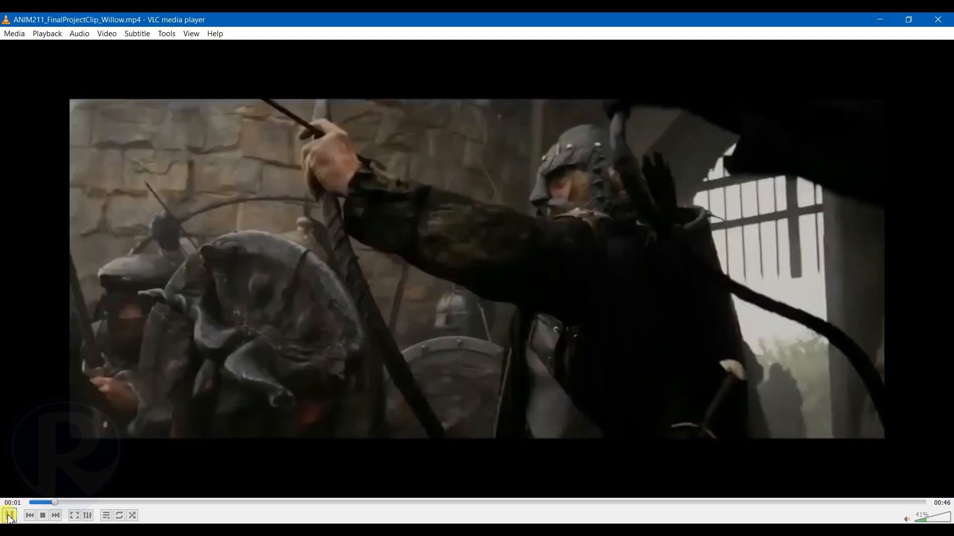
pyautogui.click(10, 516)
pyautogui.click(44, 502)
pyautogui.click(9, 516)
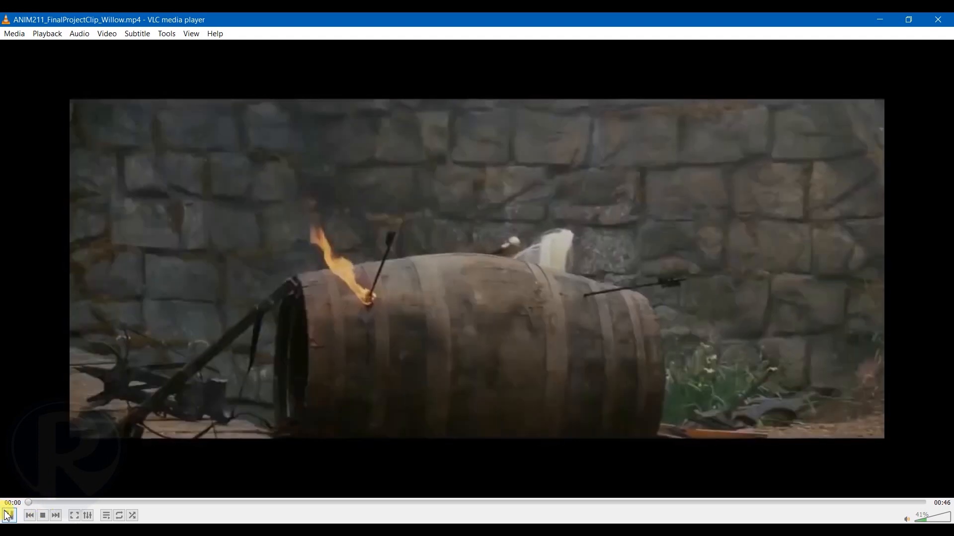
# Rewind the clip again and pause it at 00:01, where the soldier aims his crossbow over the barrel.
pyautogui.click(9, 516)
pyautogui.click(130, 488)
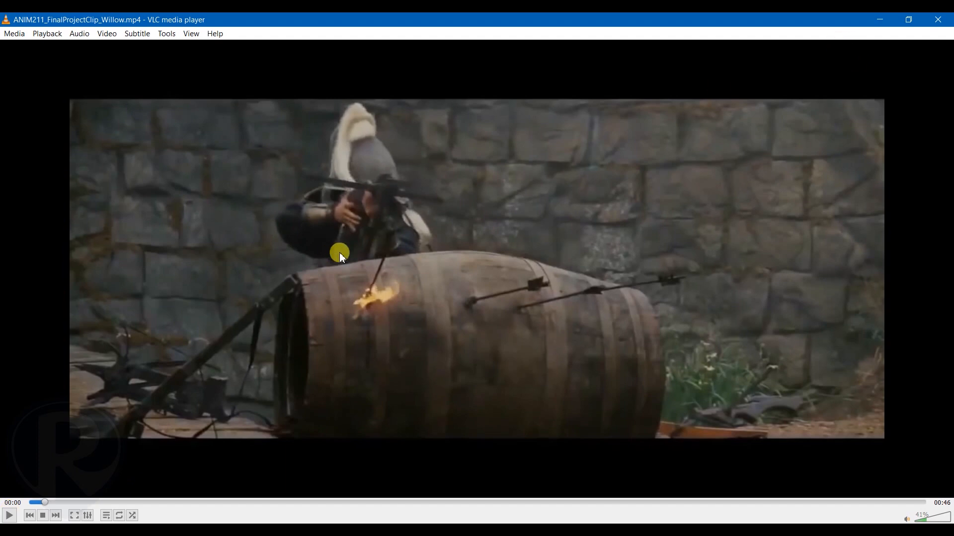
pyautogui.click(9, 517)
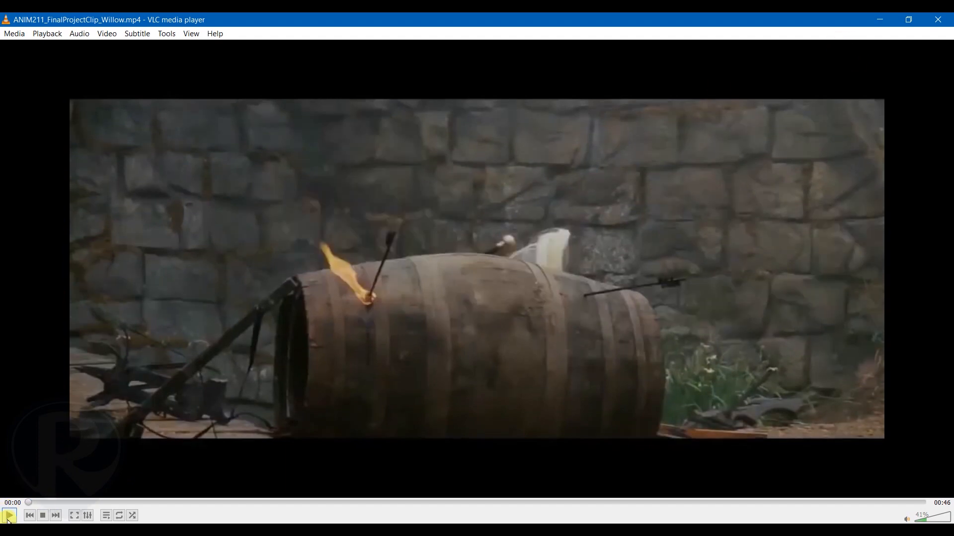
pyautogui.click(9, 517)
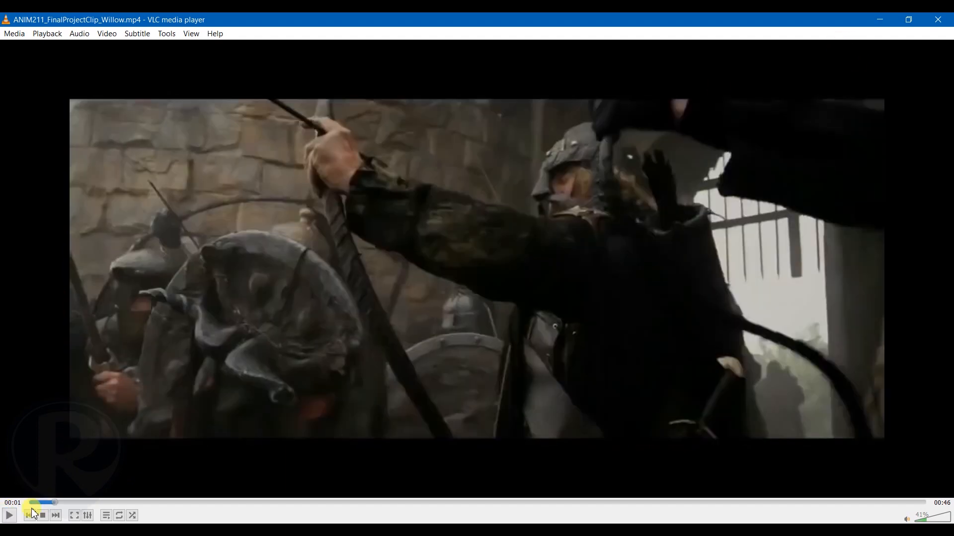
pyautogui.click(31, 502)
pyautogui.click(9, 516)
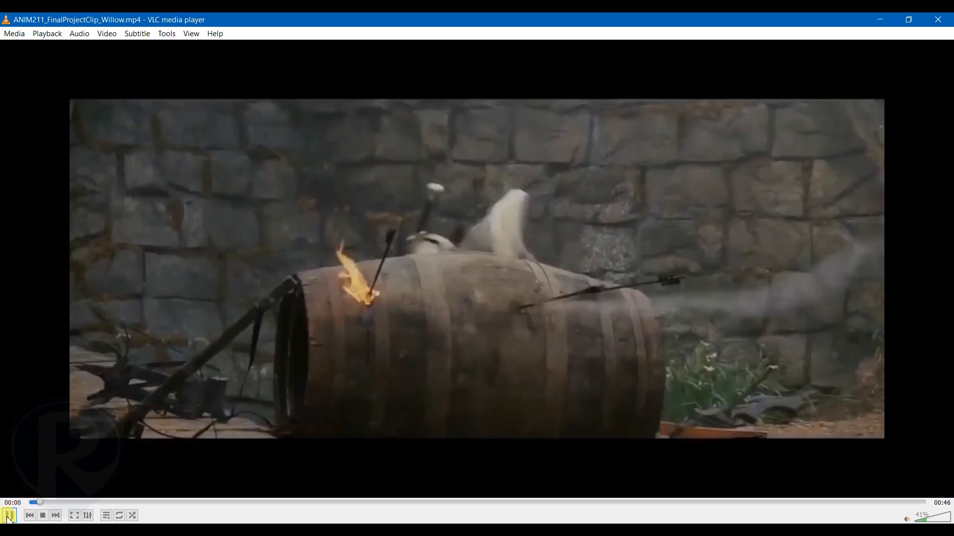
pyautogui.click(9, 517)
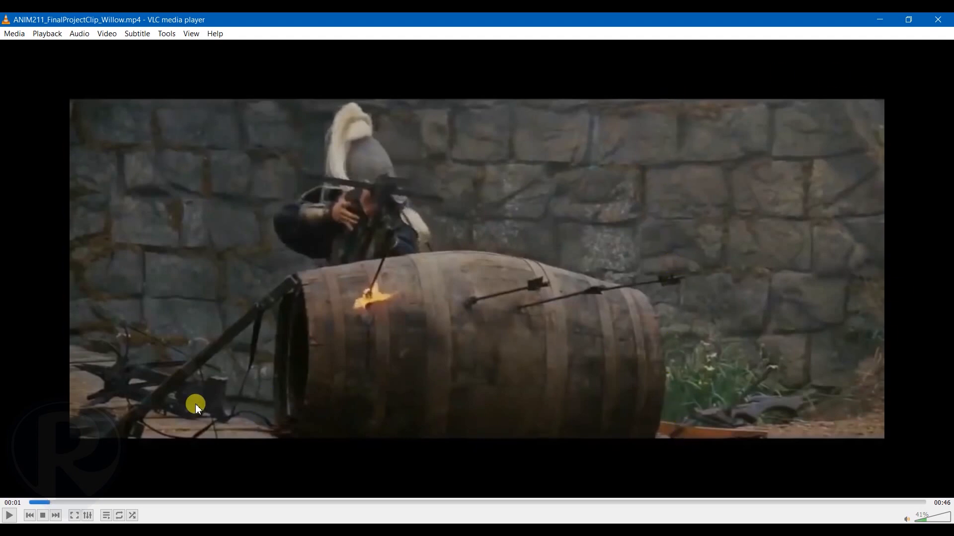
# Switch back to Maya, select the shot camera in the perspective view, and reposition it to face the barrel and spray bottle.
pyautogui.click(891, 20)
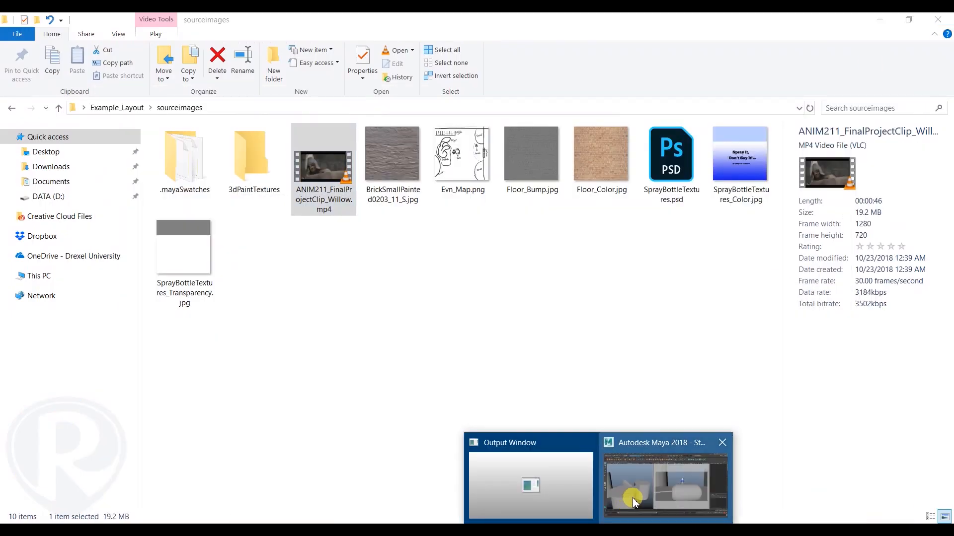
pyautogui.click(633, 497)
pyautogui.click(548, 302)
pyautogui.keyDown('alt'); pyautogui.moveTo(193, 288); pyautogui.dragTo(224, 316); pyautogui.keyUp('alt')
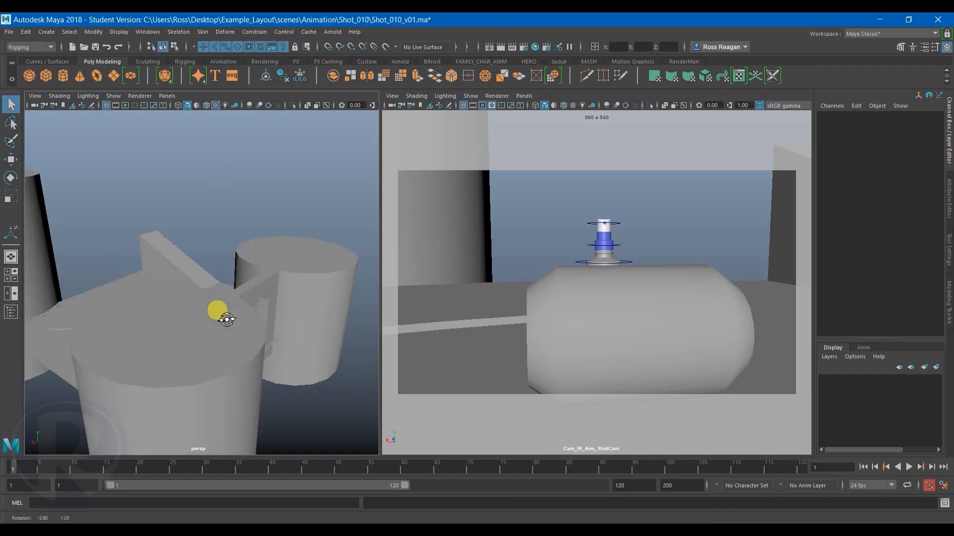
pyautogui.keyDown('alt'); pyautogui.moveTo(224, 316); pyautogui.dragTo(204, 372, button='right'); pyautogui.keyUp('alt')
pyautogui.keyDown('alt'); pyautogui.moveTo(204, 373); pyautogui.dragTo(263, 313, button='middle'); pyautogui.keyUp('alt')
pyautogui.click(258, 299)
pyautogui.press('w')
pyautogui.keyDown('alt'); pyautogui.moveTo(678, 317); pyautogui.dragTo(643, 321); pyautogui.keyUp('alt')
pyautogui.moveTo(217, 320); pyautogui.dragTo(251, 280, button='middle')
pyautogui.moveTo(240, 324); pyautogui.dragTo(238, 330)
# Move the shot camera's aim to Translate X -1.16 and Z 0.182 to reframe the bottle behind the barrel.
pyautogui.press('q')
pyautogui.keyDown('alt'); pyautogui.moveTo(171, 309); pyautogui.dragTo(195, 303); pyautogui.keyUp('alt')
pyautogui.scroll(5, 174, 293)
pyautogui.click(174, 293)
pyautogui.press('w')
pyautogui.moveTo(171, 245); pyautogui.dragTo(174, 298)
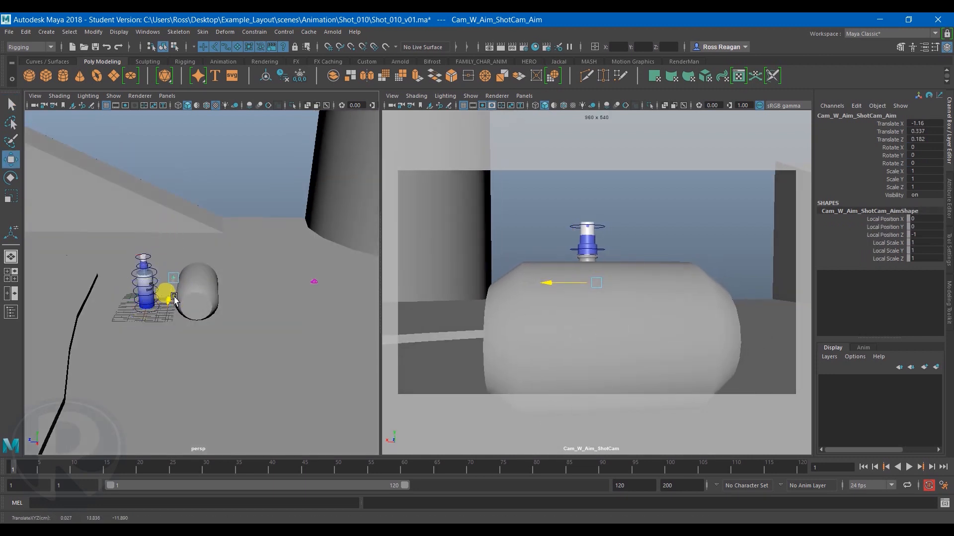
# Compare the framing with the Willow clip while moving the shot camera to Translate X 43.258, Y 3.669, Z 38.491.
pyautogui.click(314, 283)
pyautogui.moveTo(294, 293)
pyautogui.mouseDown()
pyautogui.moveTo(284, 284)
pyautogui.moveTo(298, 293)
pyautogui.mouseUp()
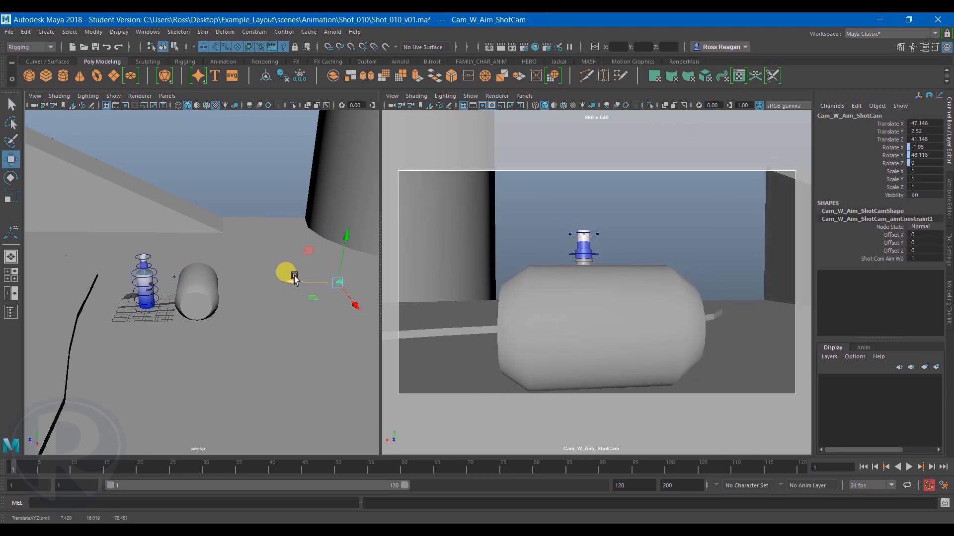
pyautogui.moveTo(336, 246); pyautogui.dragTo(344, 242)
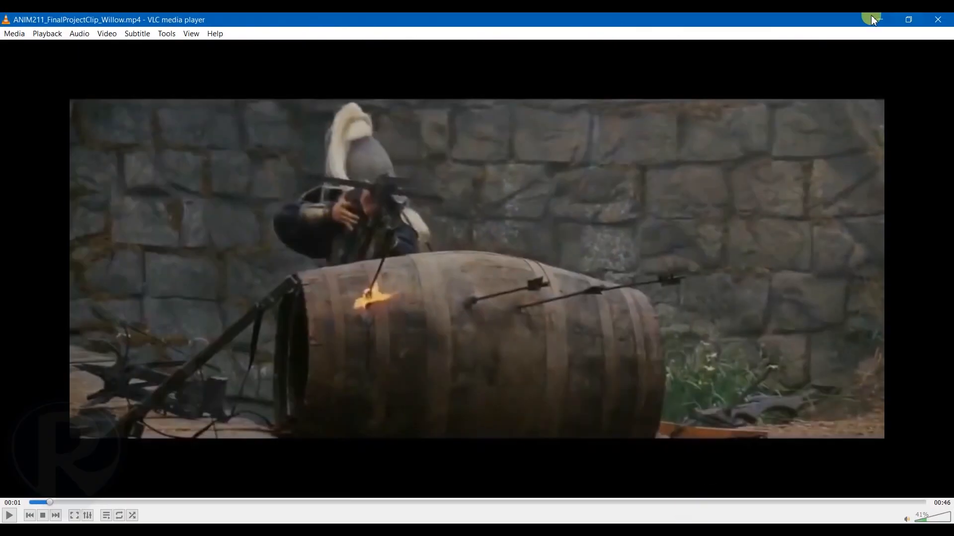
pyautogui.click(878, 19)
pyautogui.moveTo(290, 282); pyautogui.dragTo(277, 285)
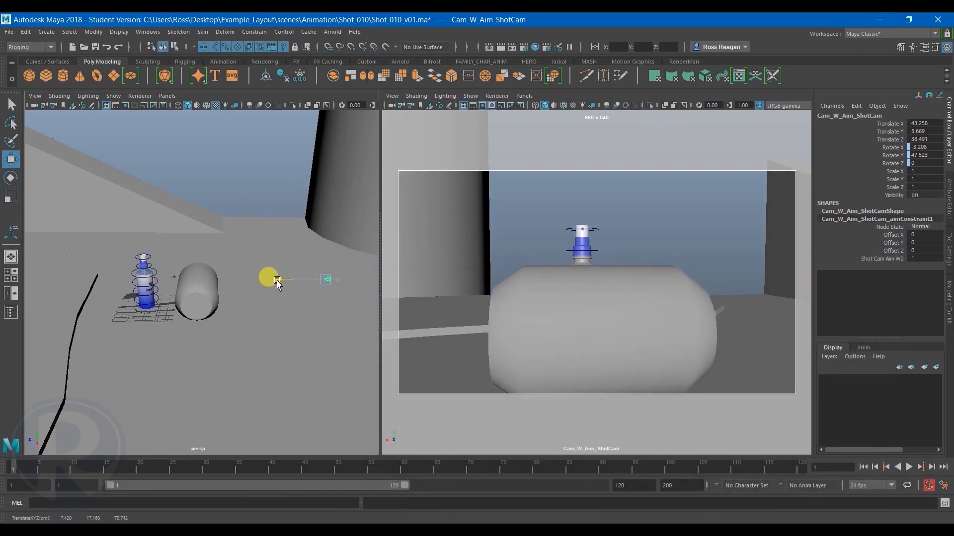
# Shift the camera aim to X -2.228, Z 1.745 and the shot camera to X 44.167, Z 36.481.
pyautogui.click(174, 281)
pyautogui.moveTo(174, 293); pyautogui.dragTo(172, 298)
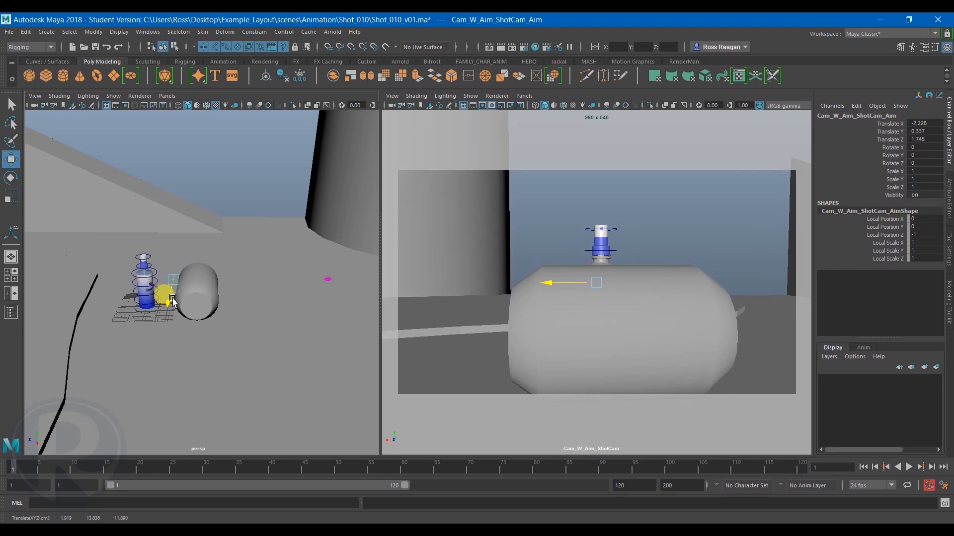
pyautogui.click(323, 279)
pyautogui.moveTo(326, 283); pyautogui.dragTo(336, 294)
pyautogui.moveTo(280, 279); pyautogui.dragTo(281, 279)
# Move the camera aim to Translate X -1.224, Z 0.276, and reselect the shot camera.
pyautogui.click(170, 287)
pyautogui.press('w')
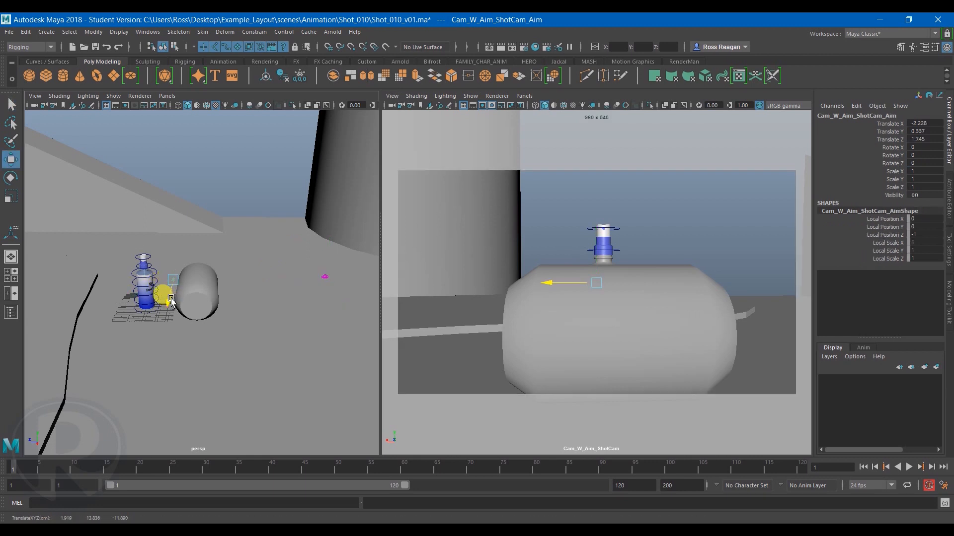
pyautogui.moveTo(170, 293); pyautogui.dragTo(171, 297)
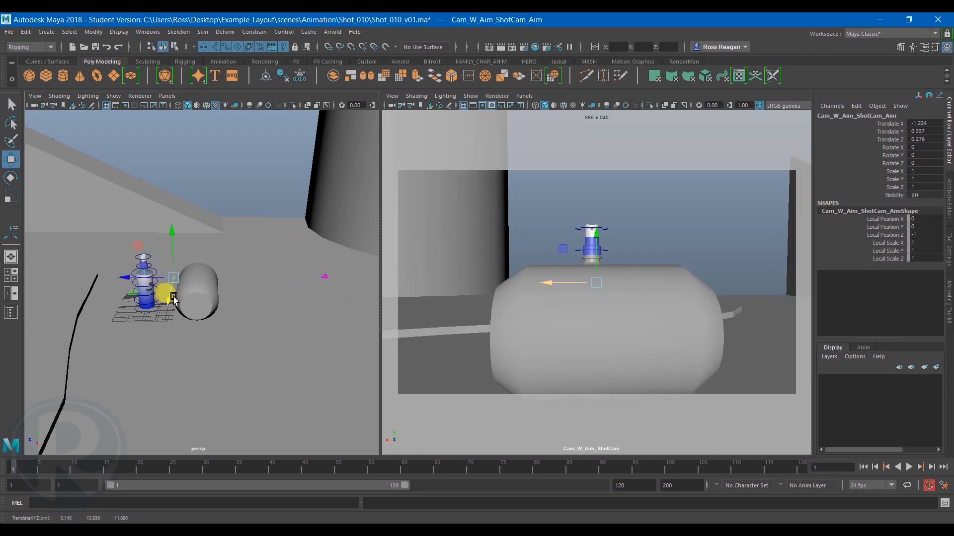
pyautogui.press('q')
pyautogui.click(325, 278)
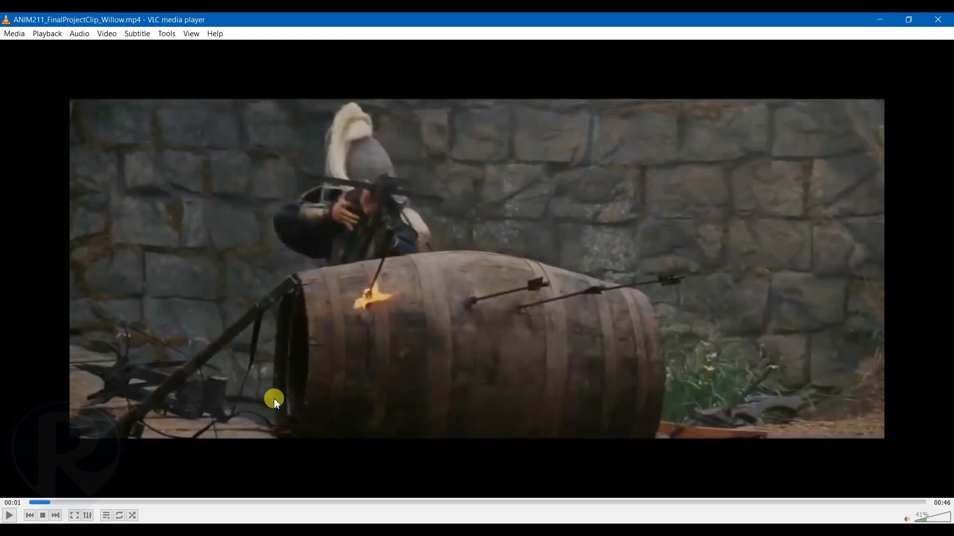
# Skim the remaining shots of the Willow clip in VLC, and close the player.
pyautogui.click(272, 503)
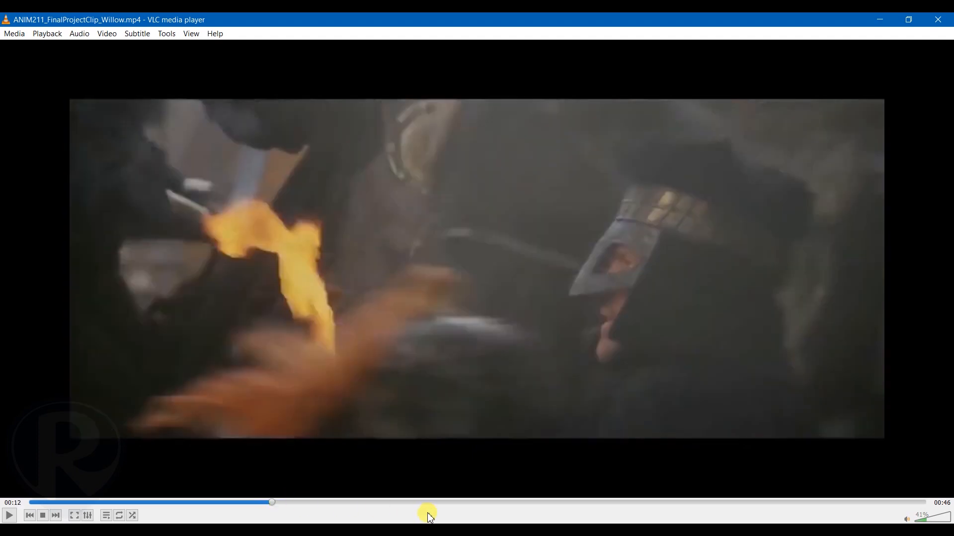
pyautogui.click(431, 504)
pyautogui.click(514, 504)
pyautogui.click(590, 504)
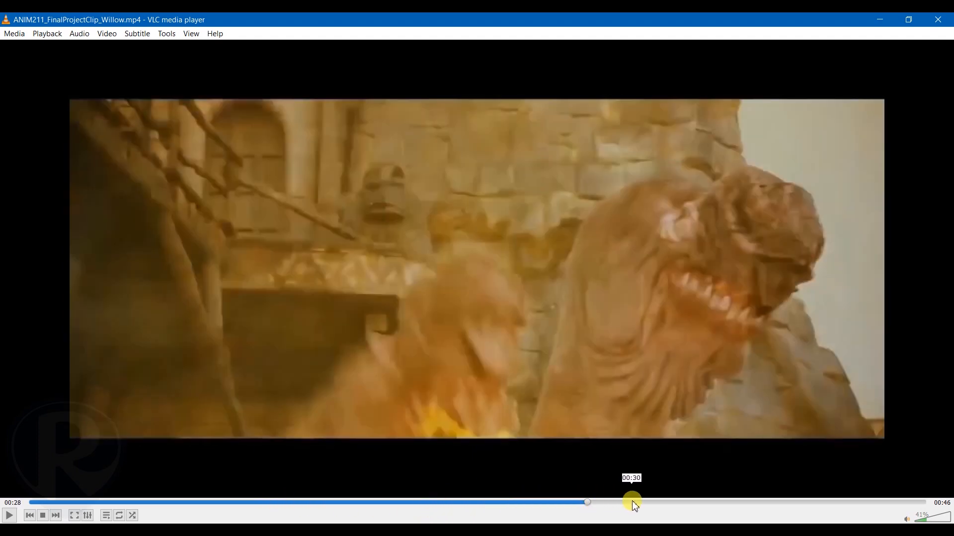
pyautogui.click(632, 503)
pyautogui.click(704, 503)
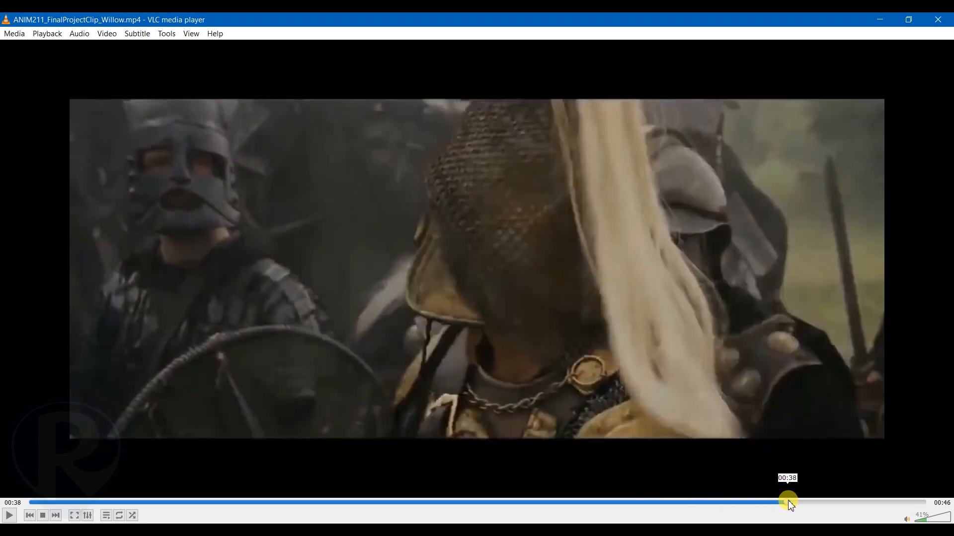
pyautogui.moveTo(791, 504); pyautogui.dragTo(3, 497)
pyautogui.click(937, 20)
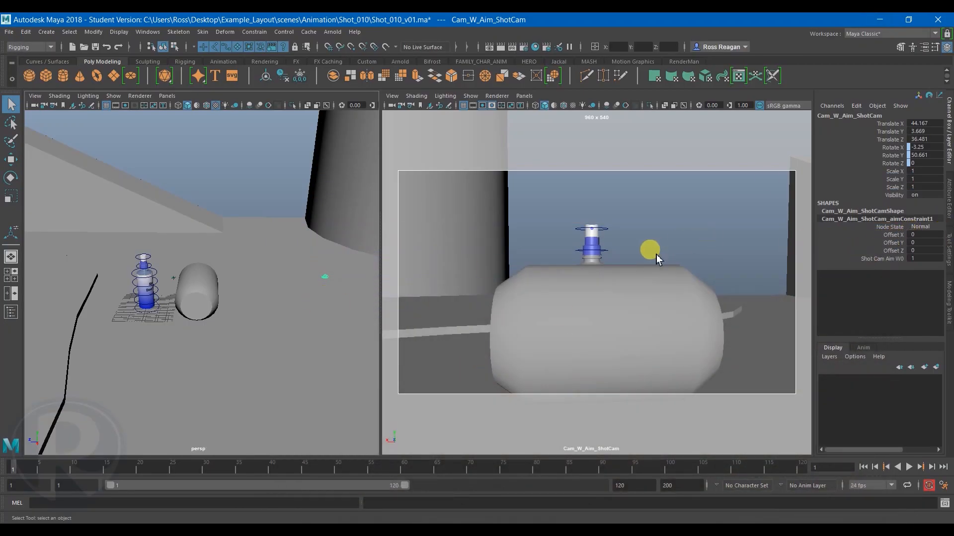
# Set the shot camera's Focal Length to 50 in its shape attributes.
pyautogui.click(948, 196)
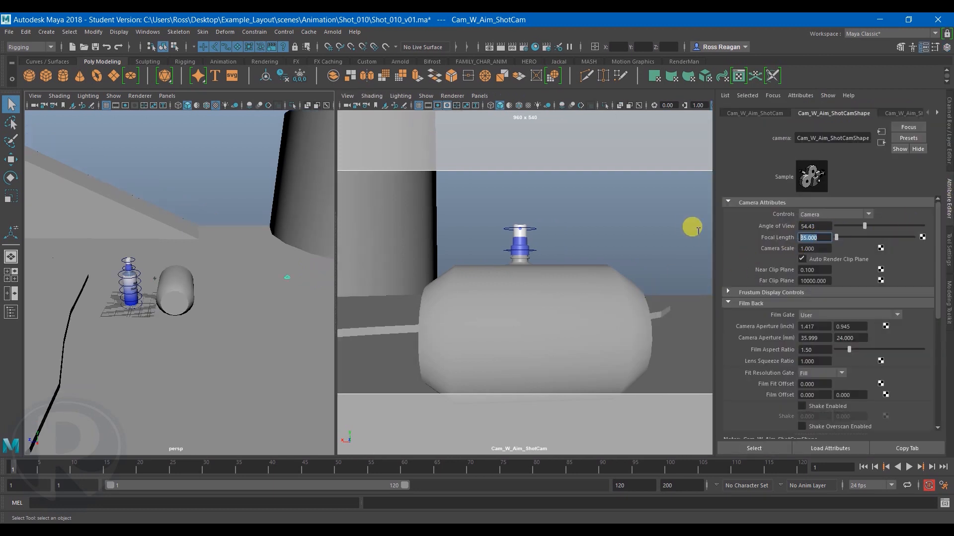
pyautogui.write('50')
pyautogui.press('Return')
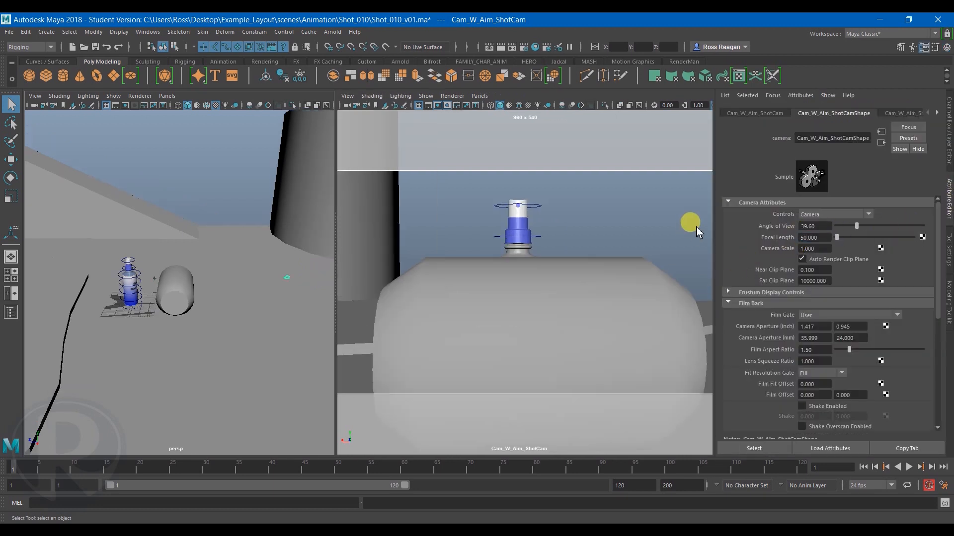
# Pull the shot camera back from the barrel, shift it slightly sideways, and lower it to reframe the bottle and barrel.
pyautogui.press('w')
pyautogui.moveTo(271, 276); pyautogui.dragTo(294, 280)
pyautogui.press('space')
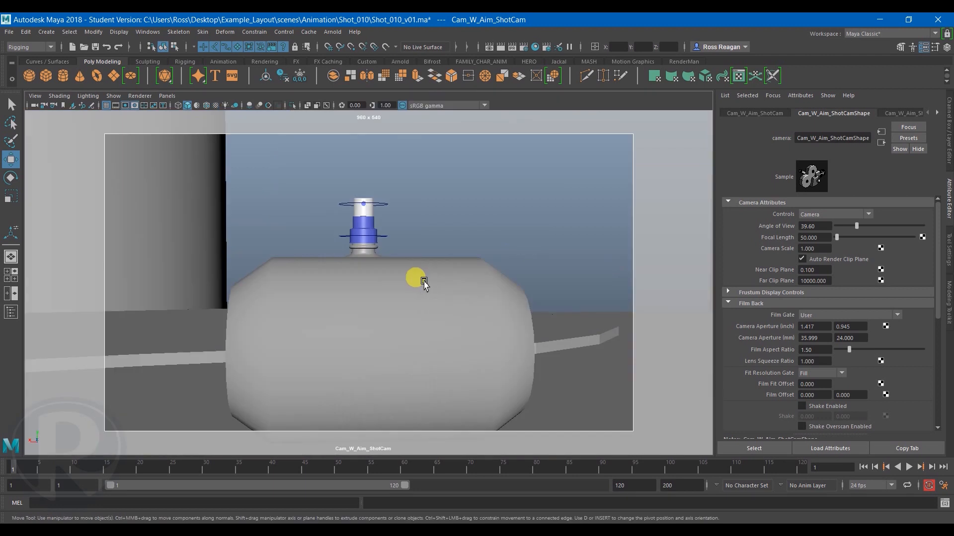
pyautogui.press('space')
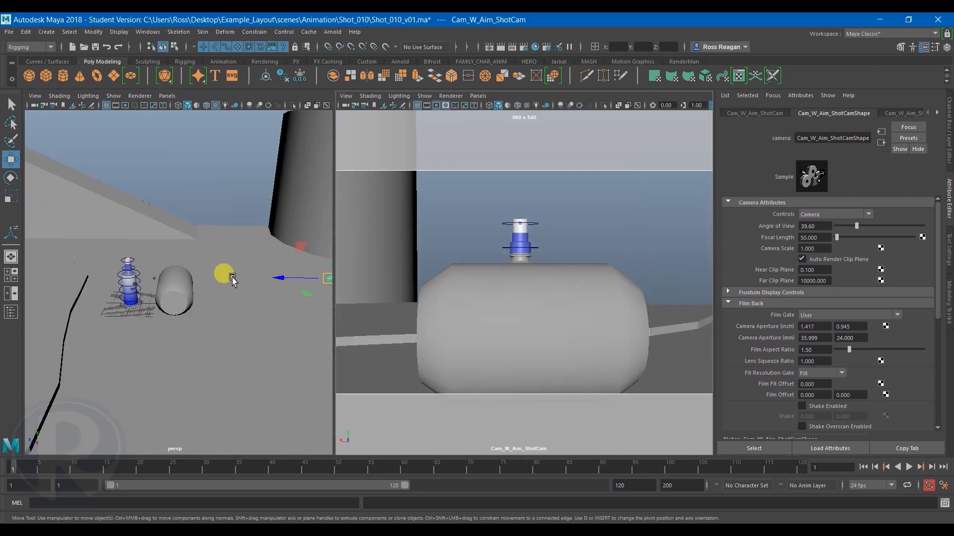
pyautogui.keyDown('alt'); pyautogui.moveTo(293, 301); pyautogui.dragTo(233, 305, button='middle'); pyautogui.keyUp('alt')
pyautogui.moveTo(273, 296); pyautogui.dragTo(277, 303)
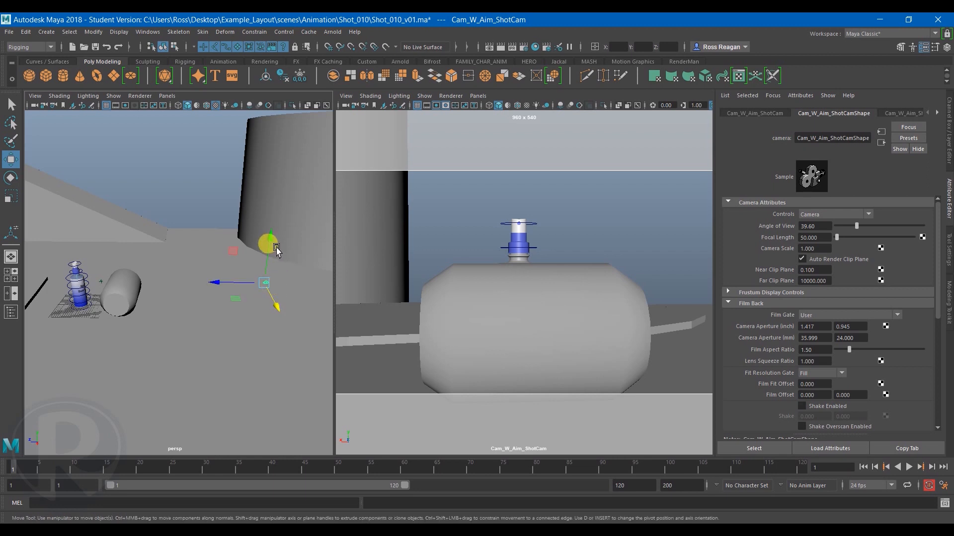
pyautogui.moveTo(278, 262); pyautogui.dragTo(276, 248)
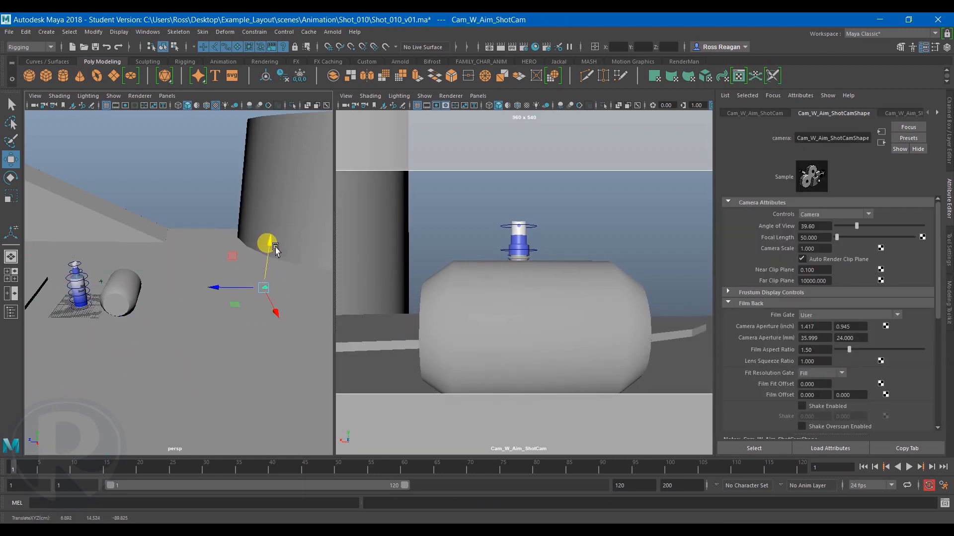
# Scale the barrel cylinder down to 7.334, 11.292, 7.334 and lower it to Translate Y 6.564 to expose more of the bottle.
pyautogui.click(123, 289)
pyautogui.press('r')
pyautogui.keyDown('alt'); pyautogui.moveTo(160, 289); pyautogui.dragTo(179, 311); pyautogui.keyUp('alt')
pyautogui.keyDown('alt'); pyautogui.moveTo(180, 310); pyautogui.dragTo(191, 314, button='middle'); pyautogui.keyUp('alt')
pyautogui.moveTo(191, 305); pyautogui.dragTo(181, 262)
pyautogui.press('w')
pyautogui.hotkey('ctrl', 'a')
pyautogui.keyDown('alt'); pyautogui.moveTo(299, 279); pyautogui.dragTo(149, 347); pyautogui.keyUp('alt')
pyautogui.press('q')
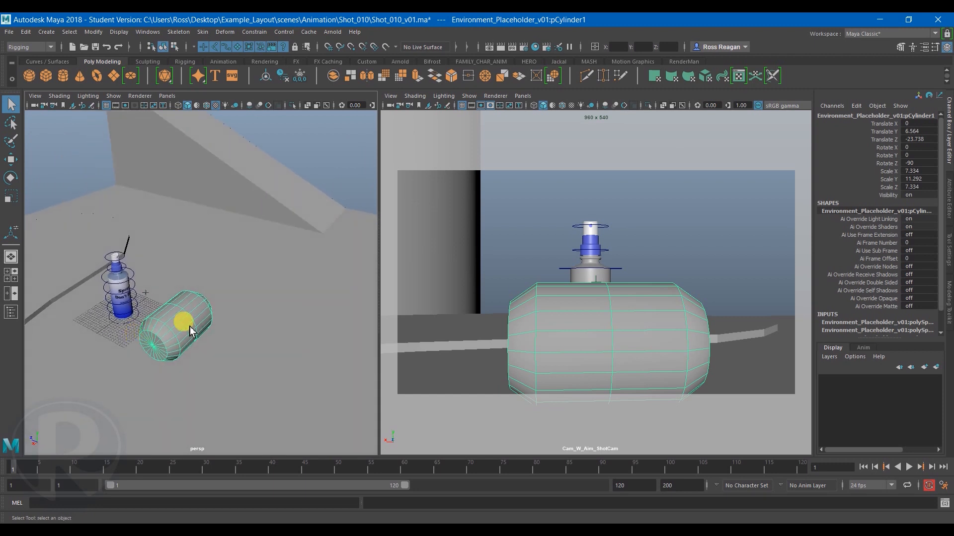
# Select the shot camera again and move it to Translate X 58.579, Y 1.025, Z 49.893.
pyautogui.keyDown('alt'); pyautogui.moveTo(234, 334); pyautogui.dragTo(209, 294, button='middle'); pyautogui.keyUp('alt')
pyautogui.keyDown('alt'); pyautogui.moveTo(209, 294); pyautogui.dragTo(142, 317, button='right'); pyautogui.keyUp('alt')
pyautogui.keyDown('alt'); pyautogui.moveTo(222, 347); pyautogui.dragTo(263, 349); pyautogui.keyUp('alt')
pyautogui.click(263, 336)
pyautogui.press('w')
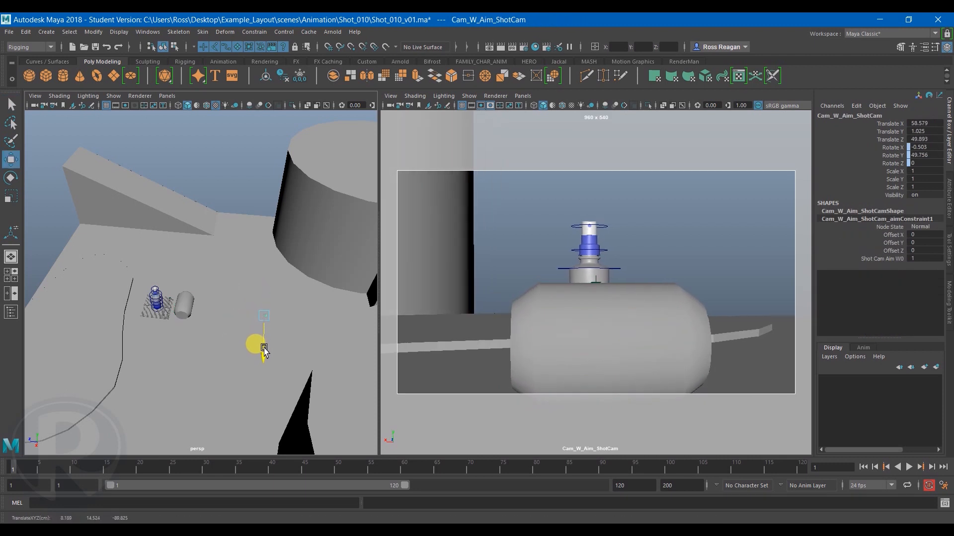
pyautogui.press('q')
# Move the camera aim to Translate X -0.72, Z -0.461 to adjust the bottle's position in the frame.
pyautogui.click(174, 298)
pyautogui.press('w')
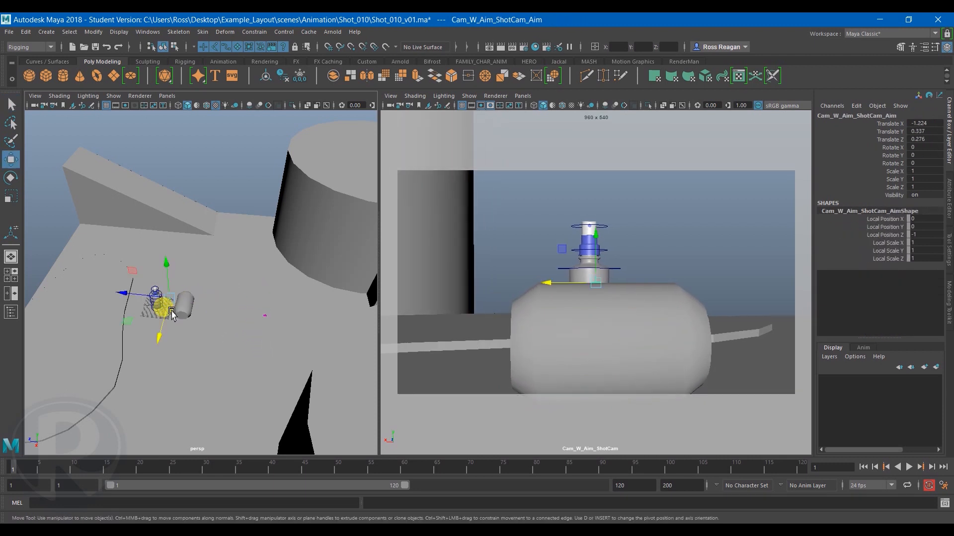
pyautogui.moveTo(161, 331); pyautogui.dragTo(212, 291)
pyautogui.press('q')
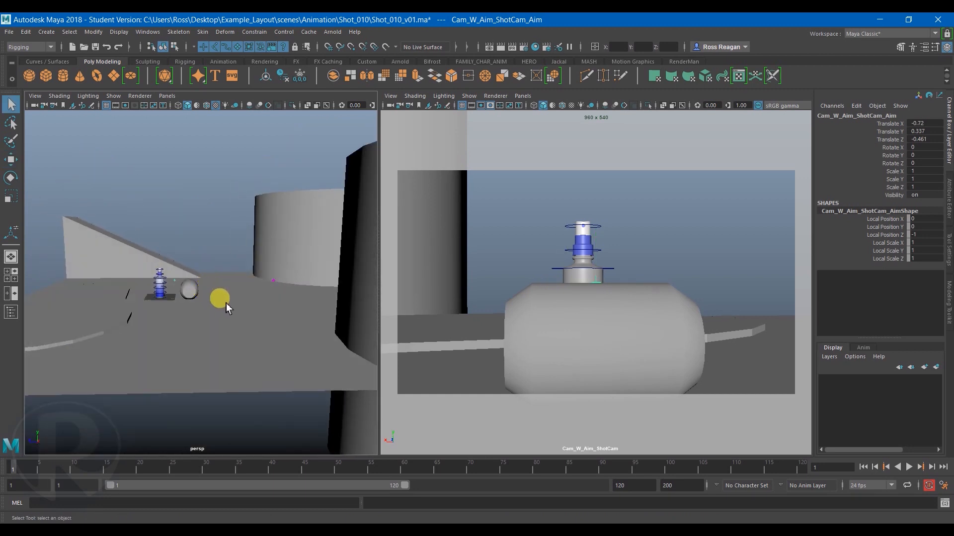
# Move the camera aim to Translate X -0.411, Z -0.915 and compare the framing with the Willow clip in VLC.
pyautogui.press('w')
pyautogui.keyDown('alt'); pyautogui.moveTo(169, 297); pyautogui.dragTo(177, 323); pyautogui.keyUp('alt')
pyautogui.press('q')
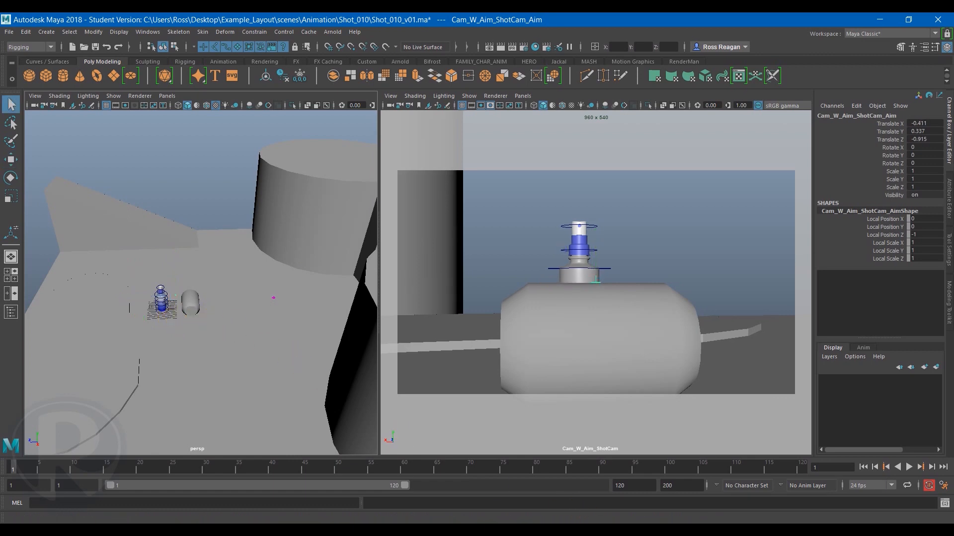
pyautogui.hotkey('alt', 'Tab')
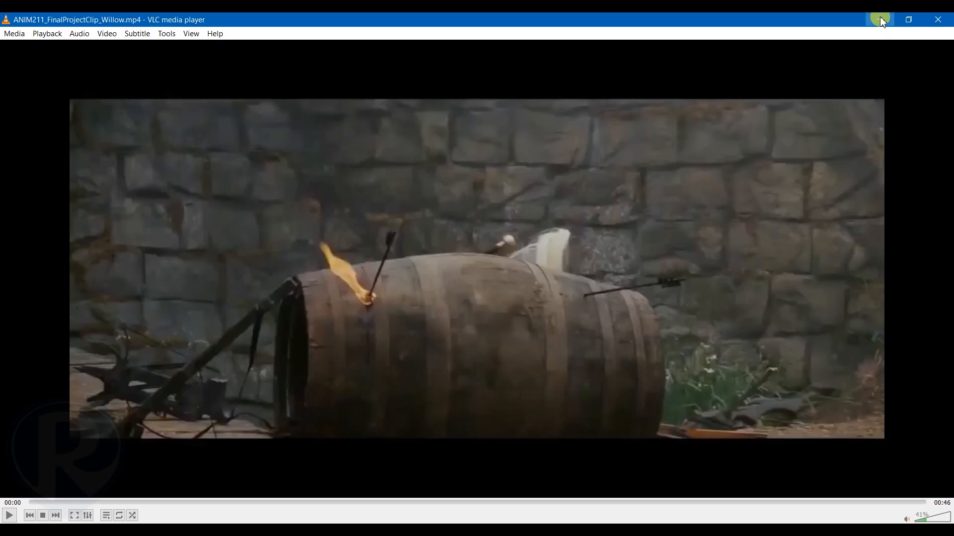
pyautogui.click(882, 21)
# Select the spray bottle's base control and move it to Translate Z -11.264, closer to the barrel.
pyautogui.keyDown('alt'); pyautogui.moveTo(149, 298); pyautogui.dragTo(182, 312); pyautogui.keyUp('alt')
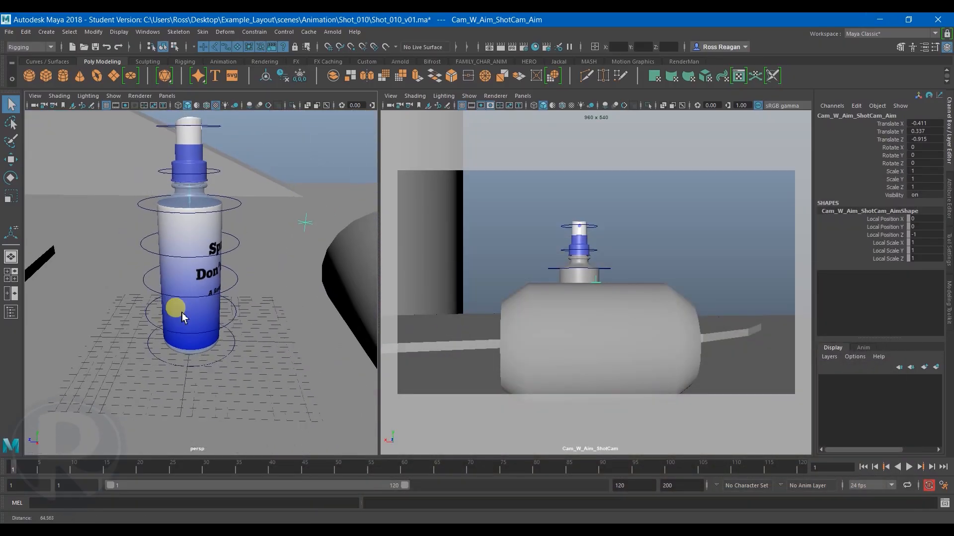
pyautogui.click(234, 347)
pyautogui.press('w')
pyautogui.keyDown('alt'); pyautogui.moveTo(262, 349); pyautogui.dragTo(211, 341, button='middle'); pyautogui.keyUp('alt')
pyautogui.moveTo(92, 331)
pyautogui.mouseDown()
pyautogui.moveTo(199, 340)
pyautogui.moveTo(174, 341)
pyautogui.mouseUp()
pyautogui.press('e')
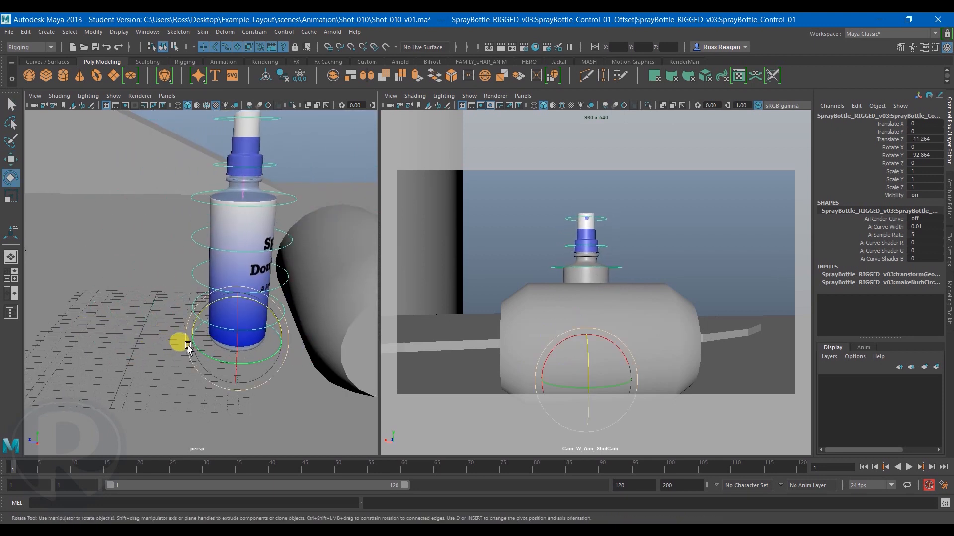
pyautogui.click(240, 362)
pyautogui.keyDown('alt'); pyautogui.moveTo(276, 319); pyautogui.dragTo(206, 322); pyautogui.keyUp('alt')
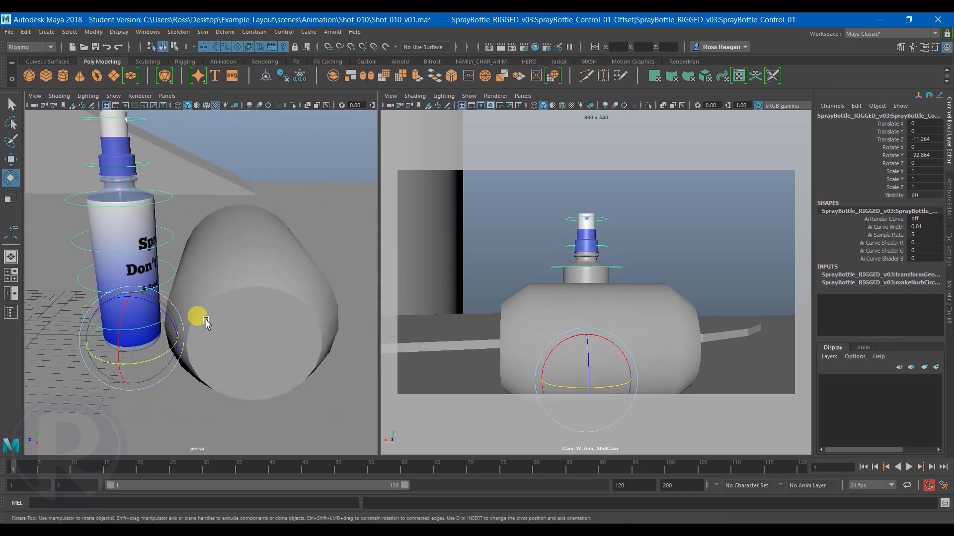
# Select the first bend control above the bottle's base and turn it to Rotate Y 51.161.
pyautogui.click(96, 261)
pyautogui.moveTo(85, 259); pyautogui.dragTo(146, 329)
pyautogui.hotkey('ctrl', 'z')
pyautogui.press('q')
pyautogui.click(88, 328)
pyautogui.click(90, 321)
pyautogui.press('e')
pyautogui.hotkey('ctrl', 'z')
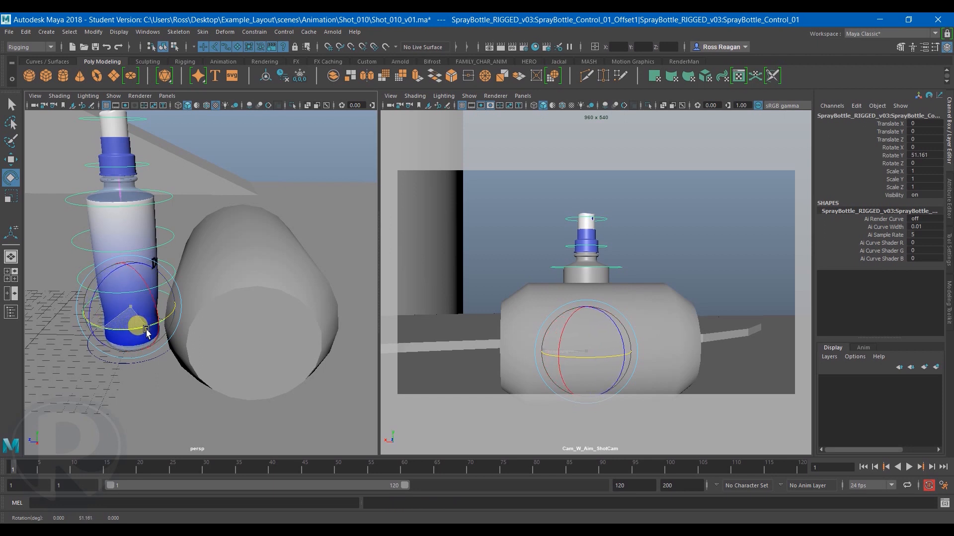
# Bend the bottle sideways behind the barrel, rotating its first bend control to 22.053, 47.419, 28.818 and the second to 31.218, 23.229, 33.571.
pyautogui.moveTo(93, 293); pyautogui.dragTo(174, 303)
pyautogui.press('q')
pyautogui.click(119, 277)
pyautogui.press('e')
pyautogui.keyDown('alt'); pyautogui.moveTo(174, 303); pyautogui.dragTo(203, 302); pyautogui.keyUp('alt')
pyautogui.press('q')
pyautogui.click(209, 290)
pyautogui.press('e')
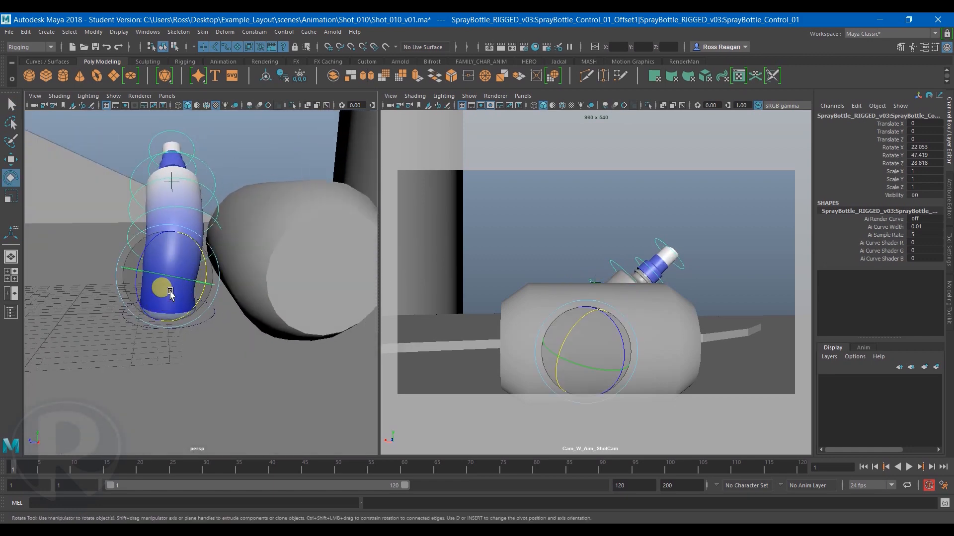
pyautogui.keyDown('alt'); pyautogui.moveTo(149, 253); pyautogui.dragTo(184, 327); pyautogui.keyUp('alt')
pyautogui.press('q')
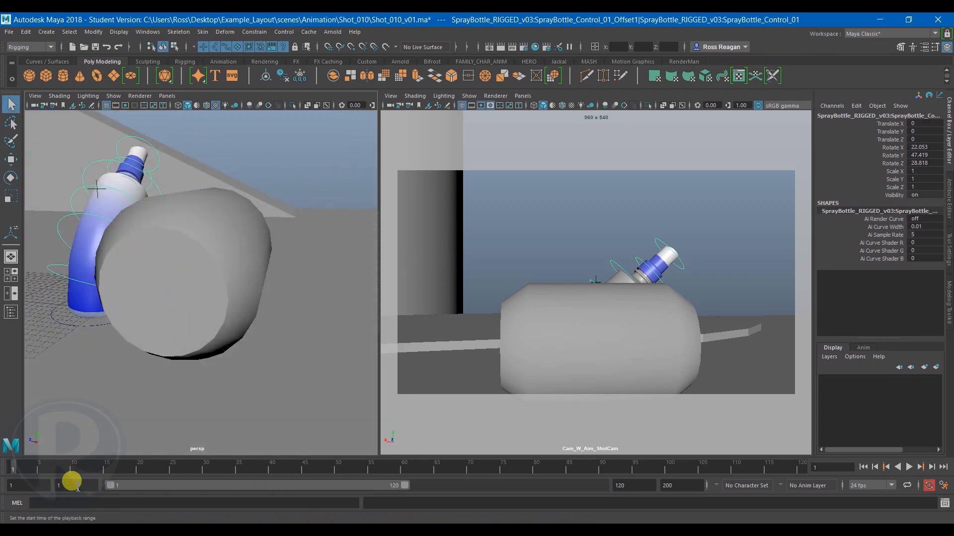
pyautogui.write('24')
pyautogui.press('Return')
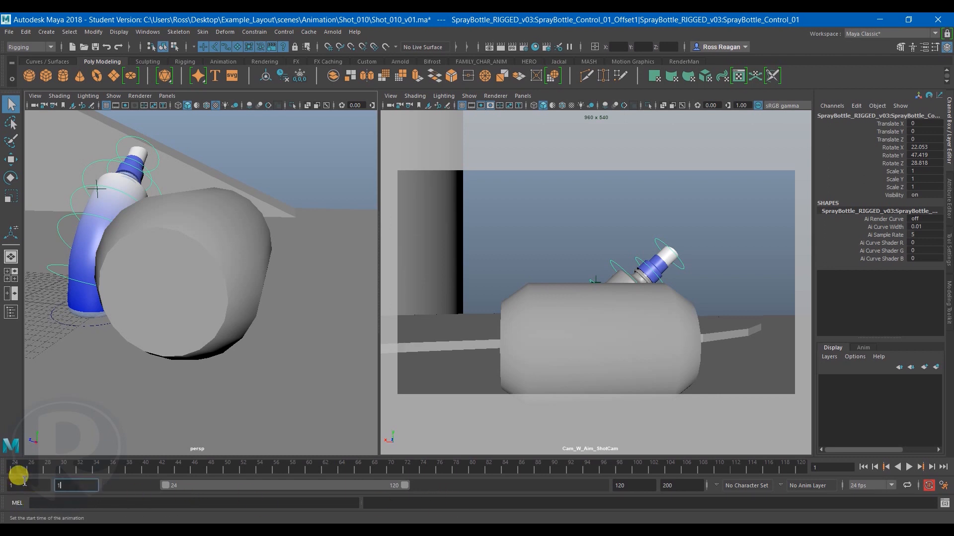
pyautogui.press('Return')
# Shorten the playback range to end at frame 25.
pyautogui.moveTo(638, 486); pyautogui.dragTo(428, 486)
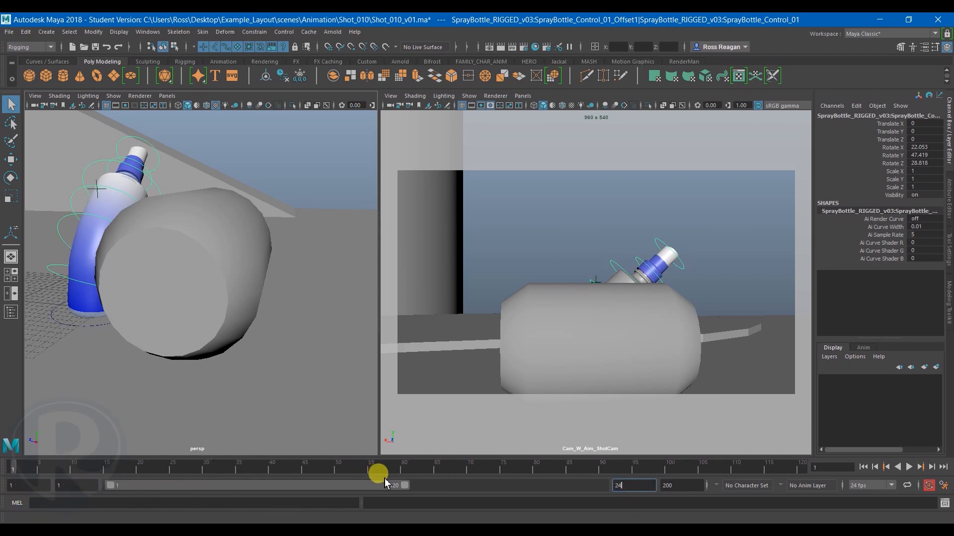
pyautogui.press('Return')
pyautogui.hotkey('alt', 'v')
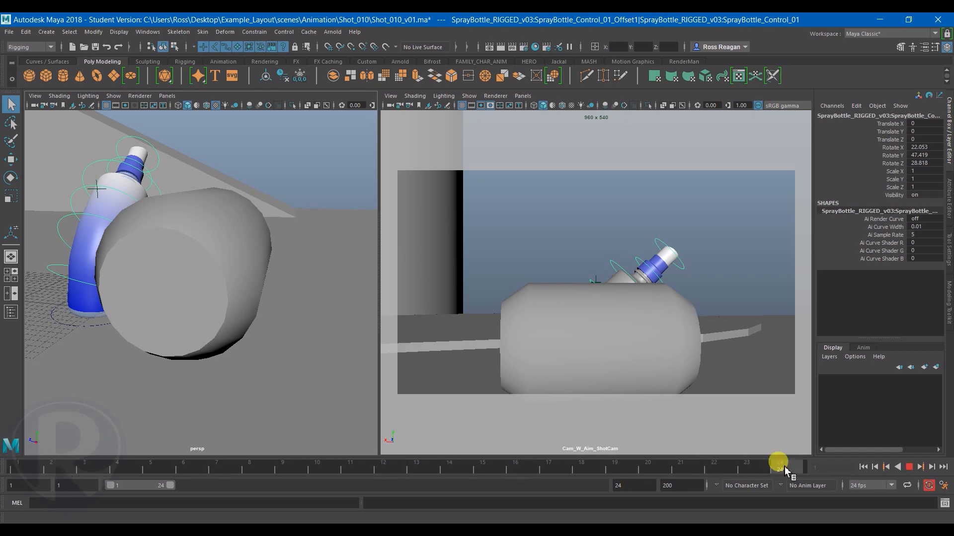
pyautogui.moveTo(174, 487); pyautogui.dragTo(175, 487)
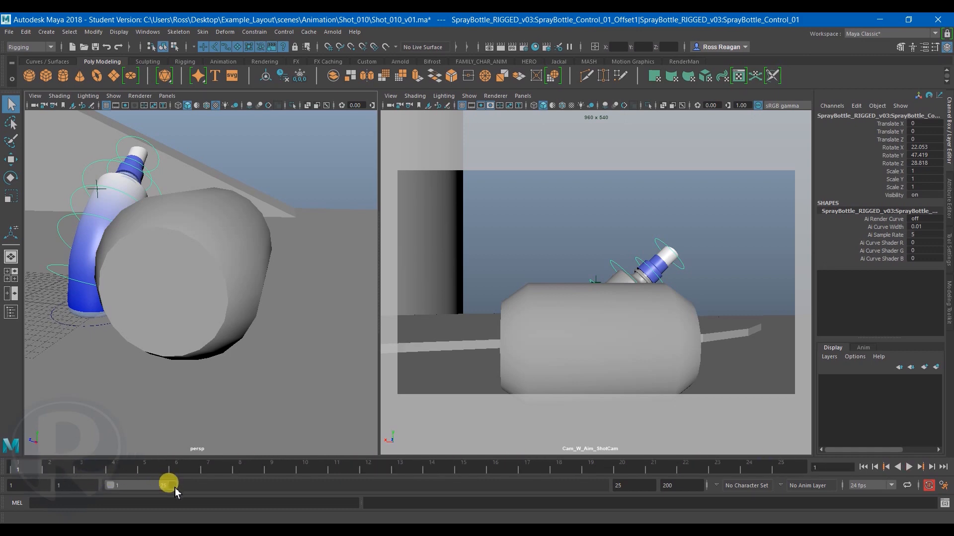
# Key the bottle's second bend control at frame 1, and straighten it with a rotation key at frame 12.
pyautogui.keyDown('alt'); pyautogui.moveTo(171, 290); pyautogui.dragTo(261, 359); pyautogui.keyUp('alt')
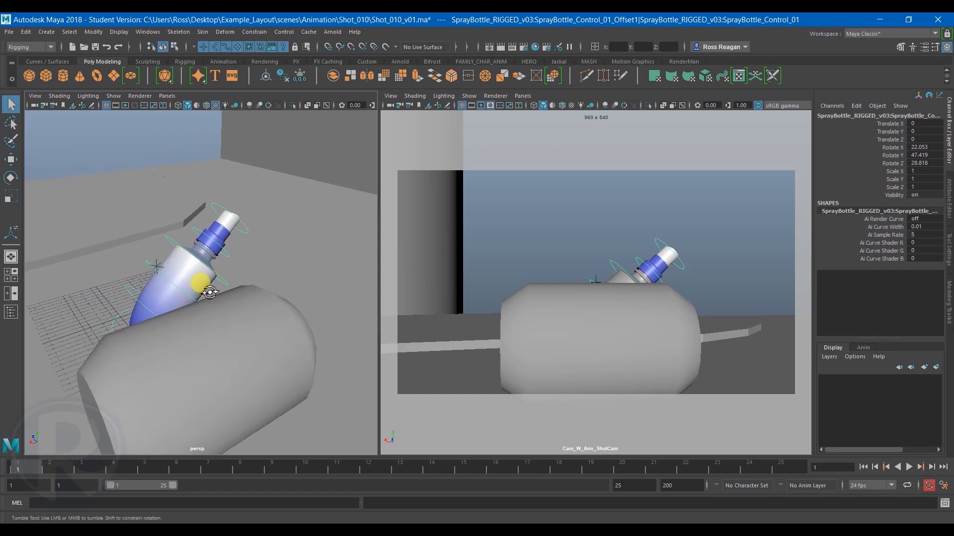
pyautogui.keyDown('alt'); pyautogui.moveTo(206, 287); pyautogui.dragTo(184, 267); pyautogui.keyUp('alt')
pyautogui.press('s')
pyautogui.moveTo(38, 460); pyautogui.dragTo(377, 489)
pyautogui.press('e')
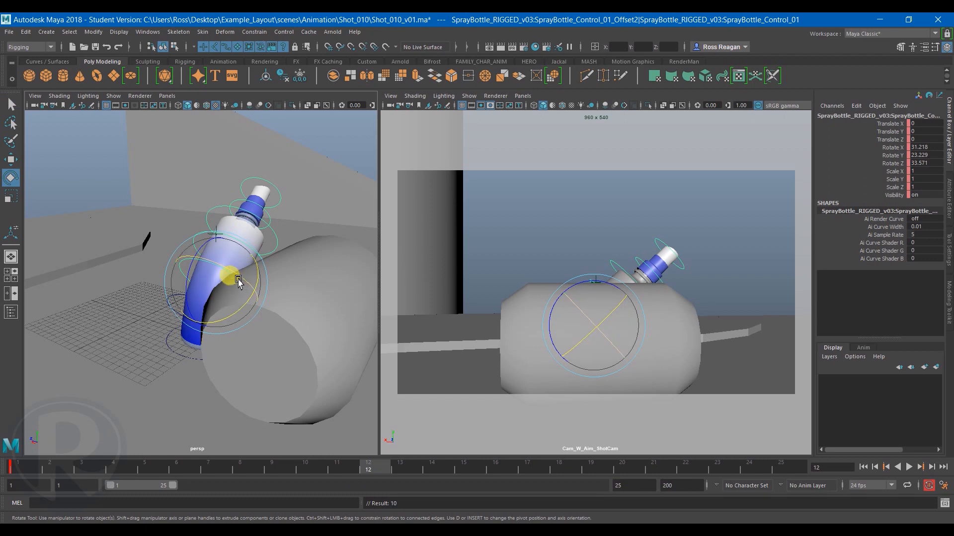
pyautogui.moveTo(185, 275)
pyautogui.mouseDown()
pyautogui.moveTo(195, 273)
pyautogui.moveTo(187, 288)
pyautogui.mouseUp()
pyautogui.hotkey('shift', 'e')
# Key the bottle's first bend control at frame 1, and set its rotation at frame 12 to X 0, Y 0, Z 9.284.
pyautogui.press('q')
pyautogui.click(169, 302)
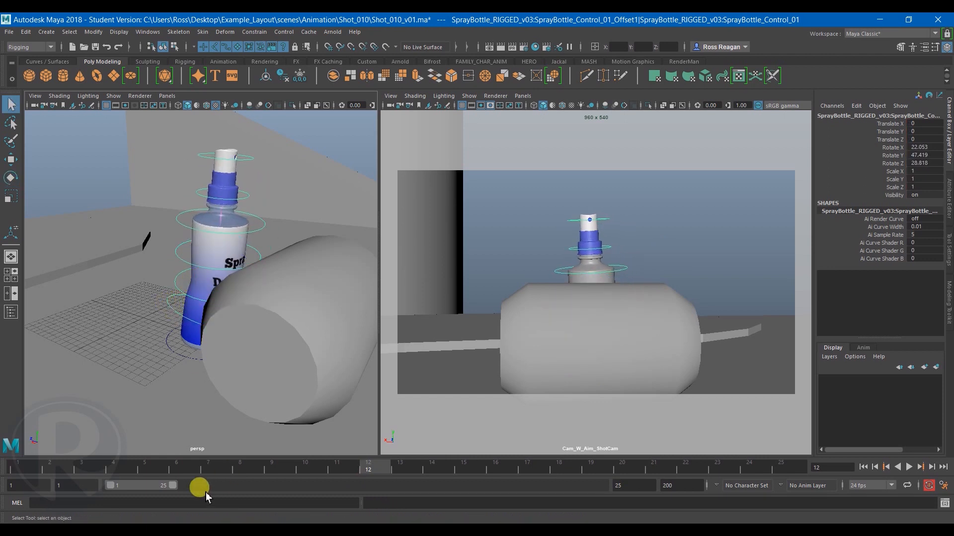
pyautogui.click(47, 468)
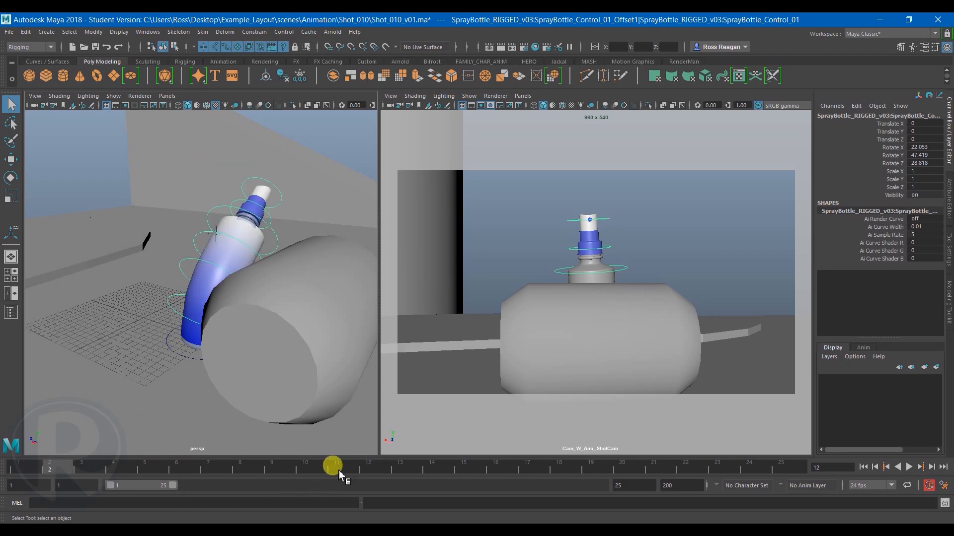
pyautogui.press('s')
pyautogui.moveTo(318, 465); pyautogui.dragTo(376, 475)
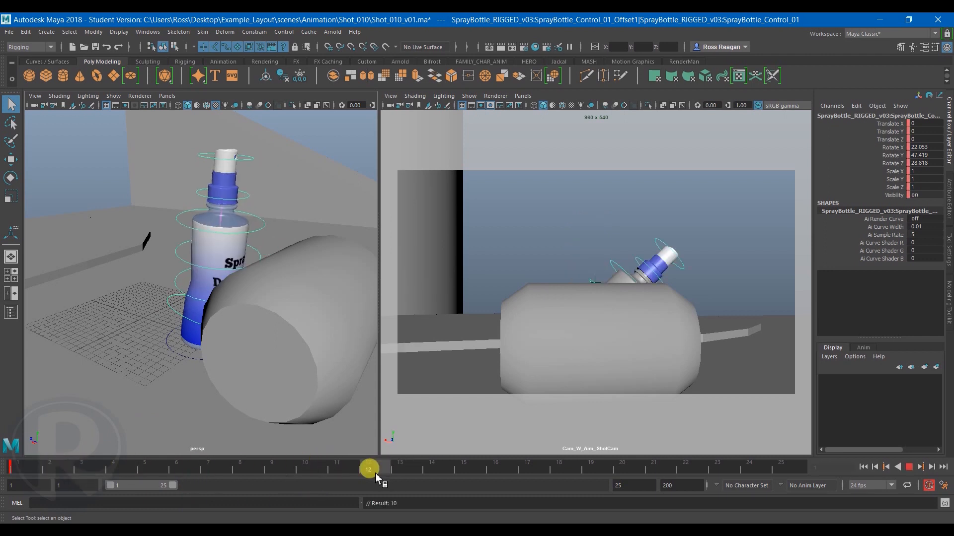
pyautogui.press('e')
pyautogui.moveTo(188, 289); pyautogui.dragTo(175, 294)
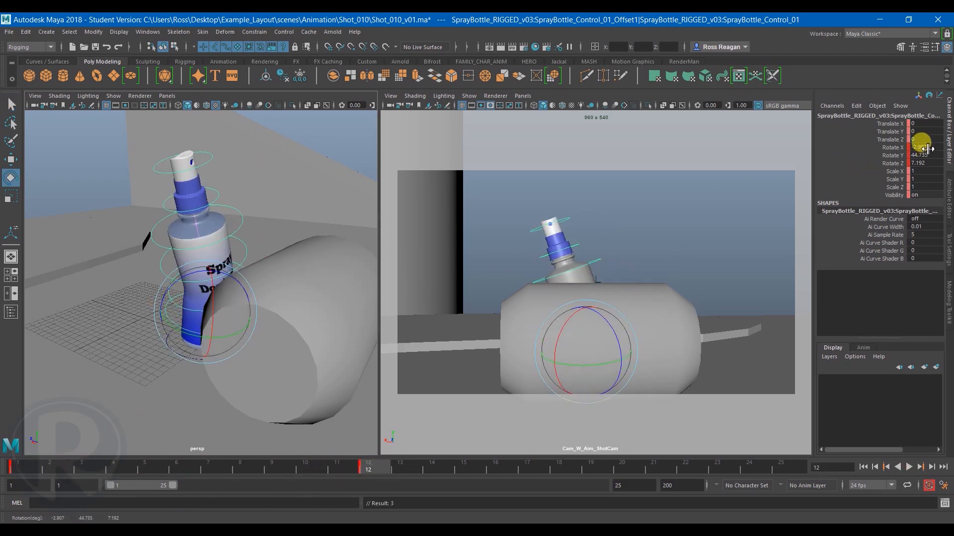
pyautogui.write('0')
pyautogui.press('Return')
pyautogui.moveTo(218, 279); pyautogui.dragTo(231, 291)
# Rotate the bottle's second bend control at frame 12 to X 2.174, Y 5.878, Z -1.924.
pyautogui.press('q')
pyautogui.click(167, 292)
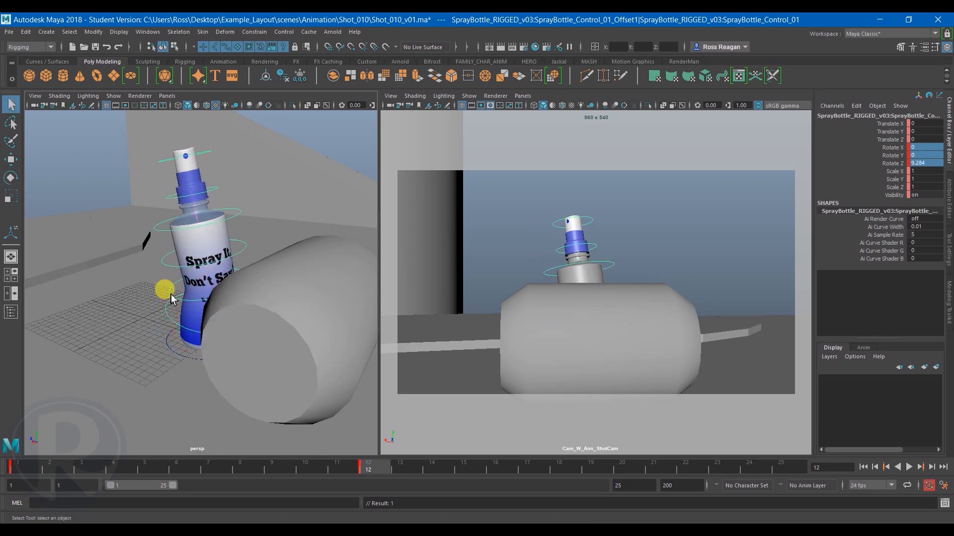
pyautogui.press('e')
pyautogui.moveTo(174, 272); pyautogui.dragTo(230, 305)
pyautogui.moveTo(216, 252); pyautogui.dragTo(230, 265)
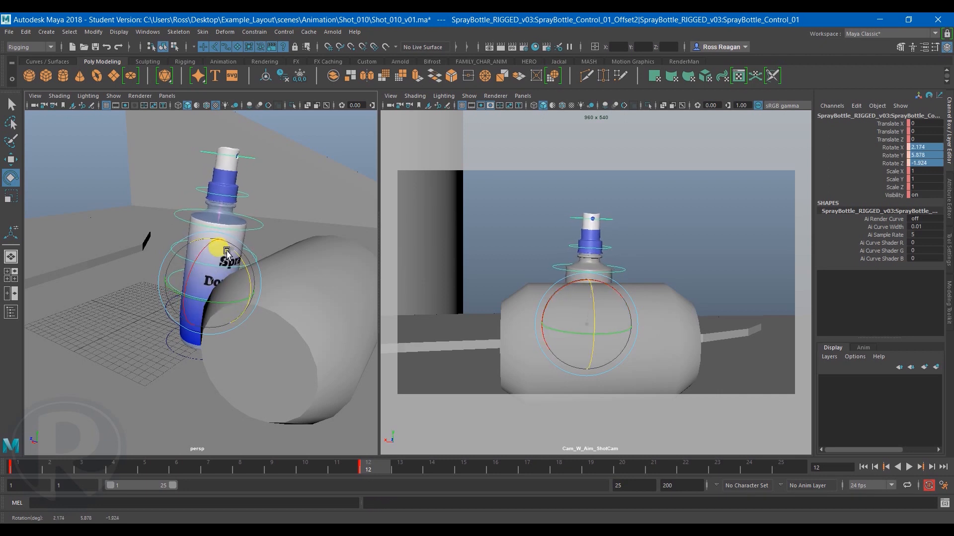
pyautogui.press('q')
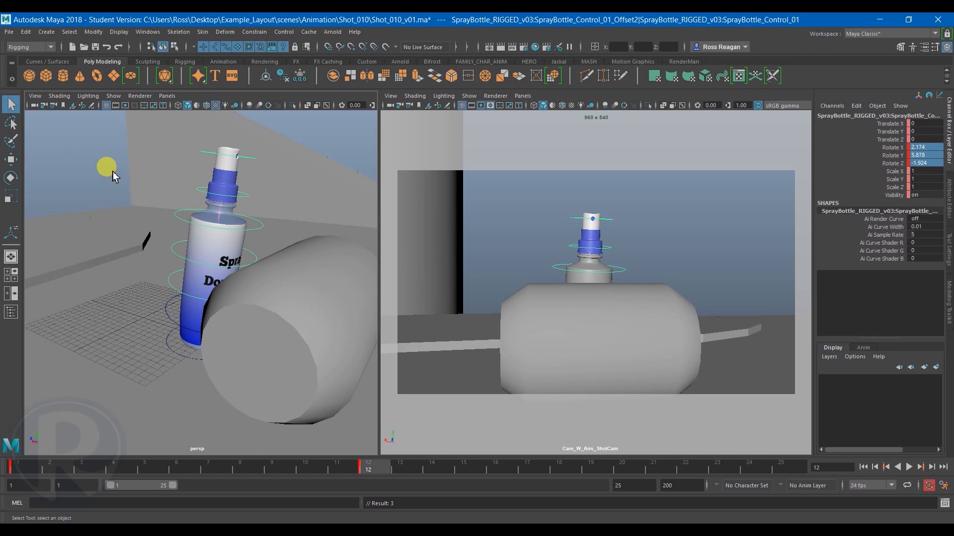
# Play the bottle's rise from the first frame in the enlarged shot camera view, and return to the two-view layout.
pyautogui.click(723, 446)
pyautogui.click(875, 468)
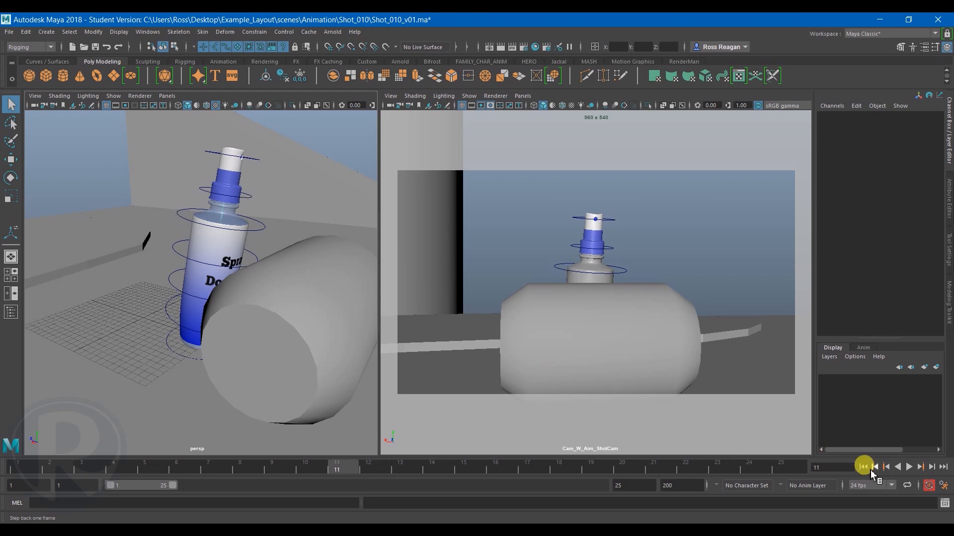
pyautogui.click(864, 468)
pyautogui.press('space')
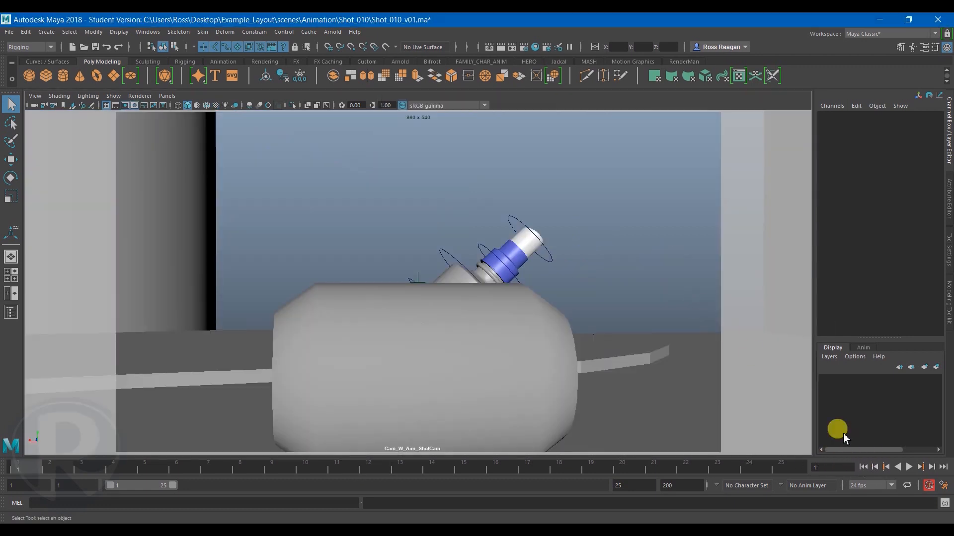
pyautogui.click(908, 469)
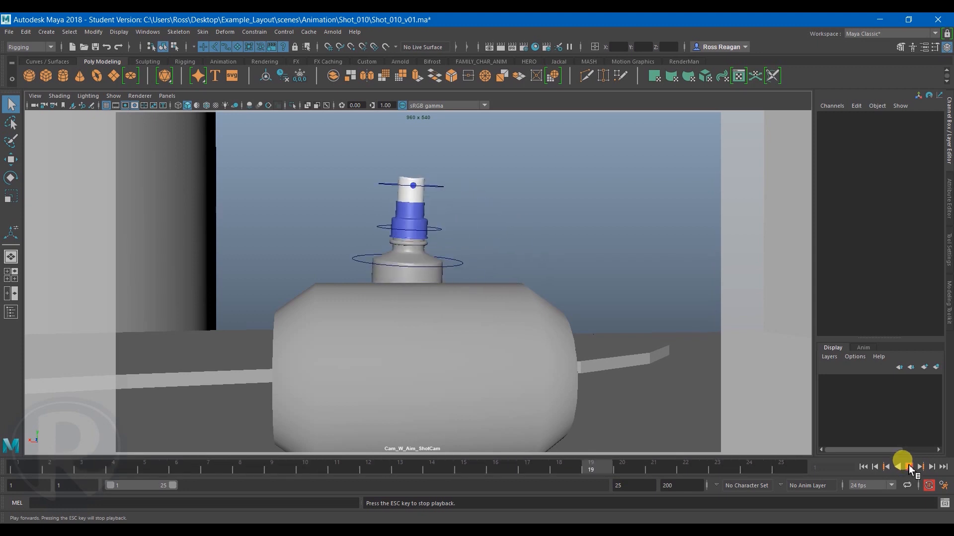
pyautogui.click(909, 467)
pyautogui.click(863, 467)
pyautogui.press('space')
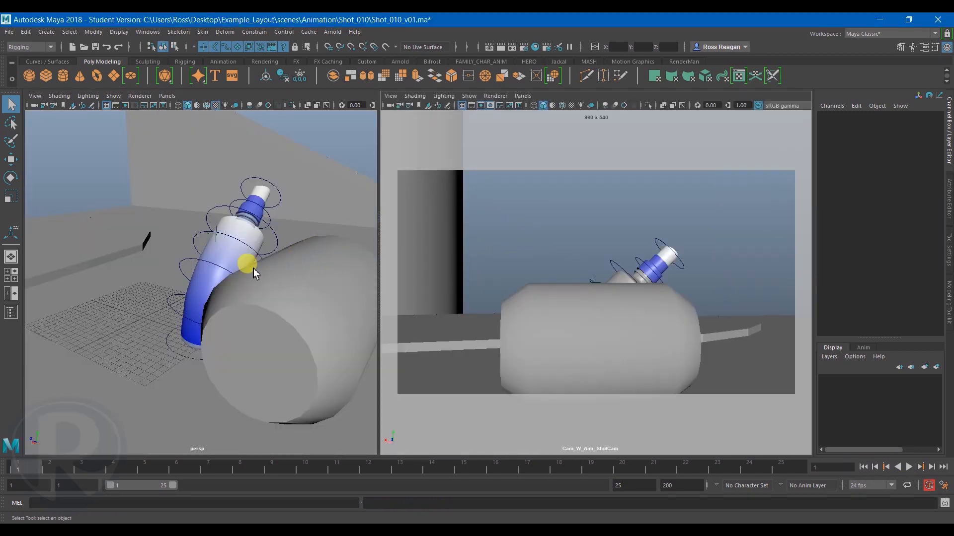
# Add an in-between key at frame 8 on the bottle's second bend control and scrub to frame 12.
pyautogui.click(189, 251)
pyautogui.moveTo(113, 469); pyautogui.dragTo(177, 467)
pyautogui.click(232, 267)
pyautogui.press('e')
pyautogui.moveTo(247, 293); pyautogui.dragTo(229, 280)
pyautogui.moveTo(109, 477); pyautogui.dragTo(250, 487)
pyautogui.moveTo(215, 278); pyautogui.dragTo(218, 251)
pyautogui.hotkey('ctrl', 'z')
pyautogui.press('q')
pyautogui.press('e')
pyautogui.press('q')
pyautogui.moveTo(38, 467); pyautogui.dragTo(368, 466)
# Enlarge the shot camera view and review the revised bottle motion from frame 1.
pyautogui.press('space')
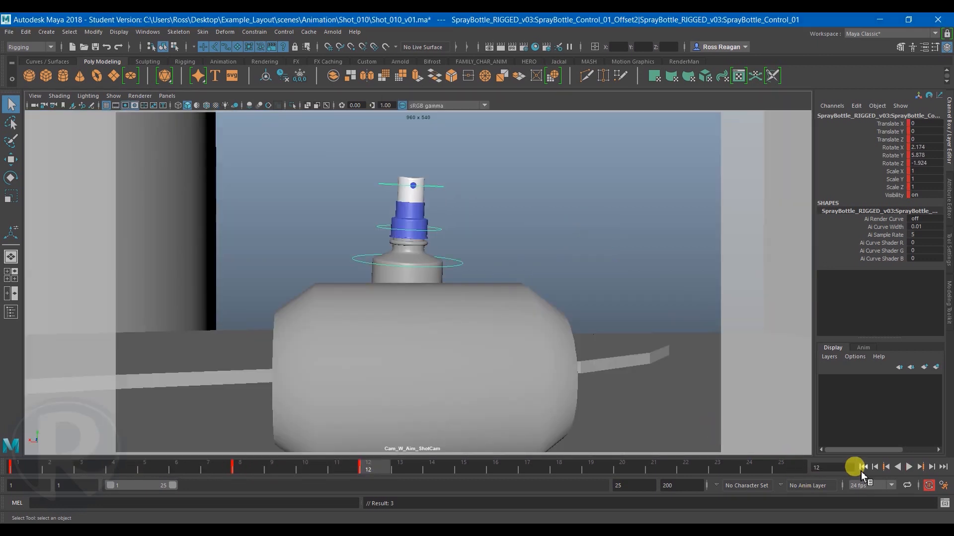
pyautogui.click(863, 466)
pyautogui.click(800, 404)
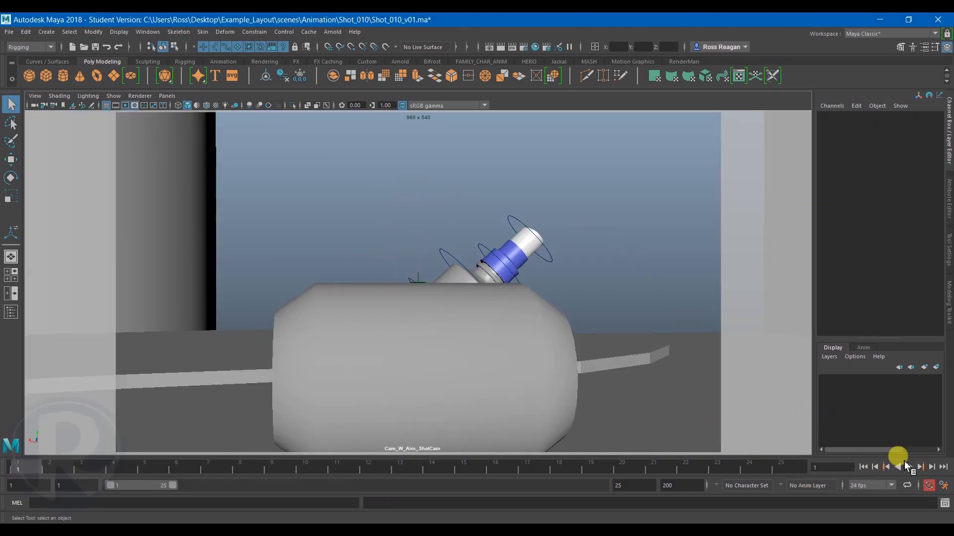
pyautogui.click(908, 467)
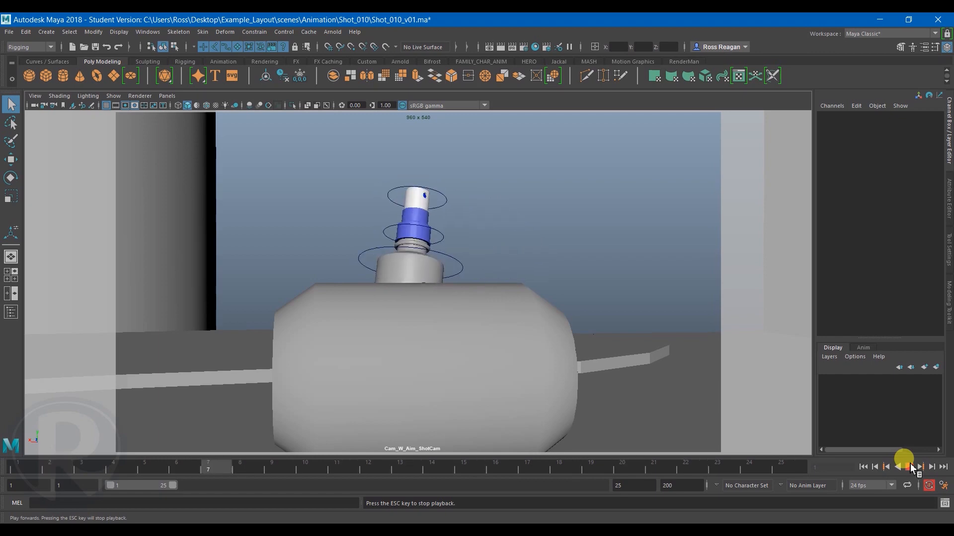
pyautogui.click(874, 468)
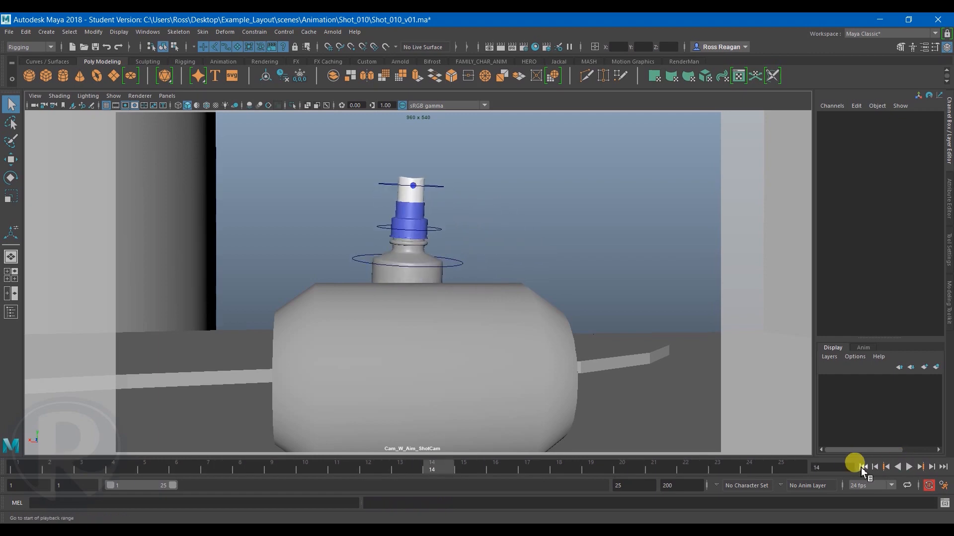
pyautogui.click(863, 467)
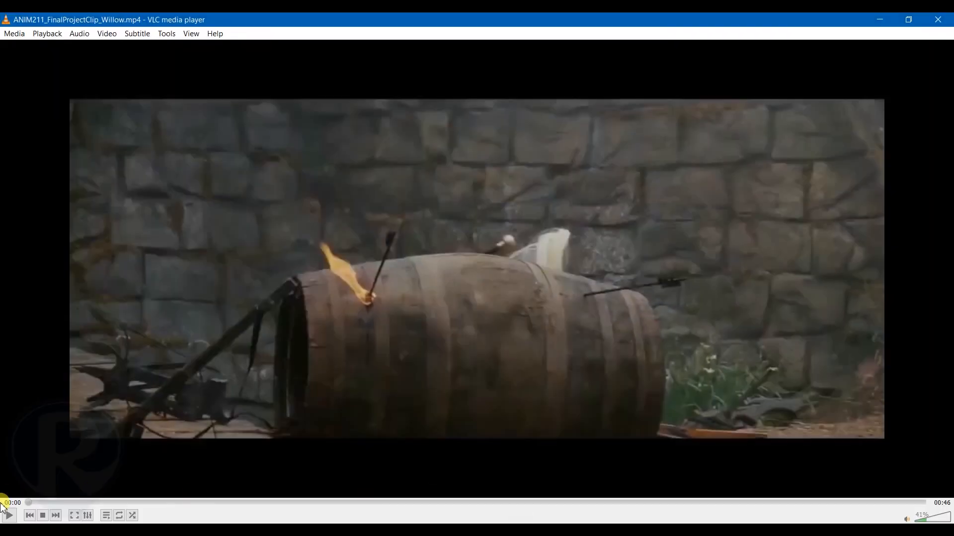
# Switch to VLC and replay the opening barrel shot of the Willow clip to compare its timing.
pyautogui.click(10, 517)
pyautogui.click(10, 517)
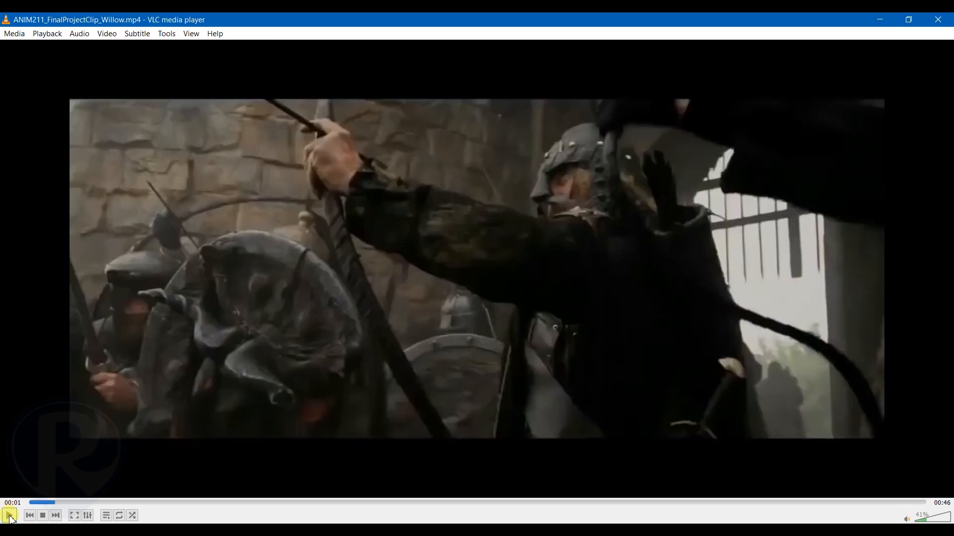
pyautogui.click(32, 503)
pyautogui.click(12, 517)
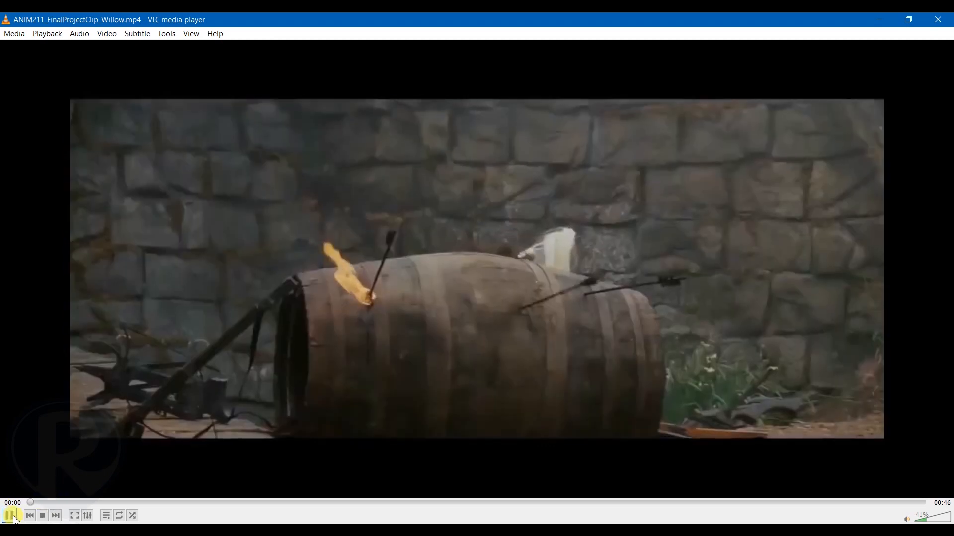
pyautogui.click(11, 517)
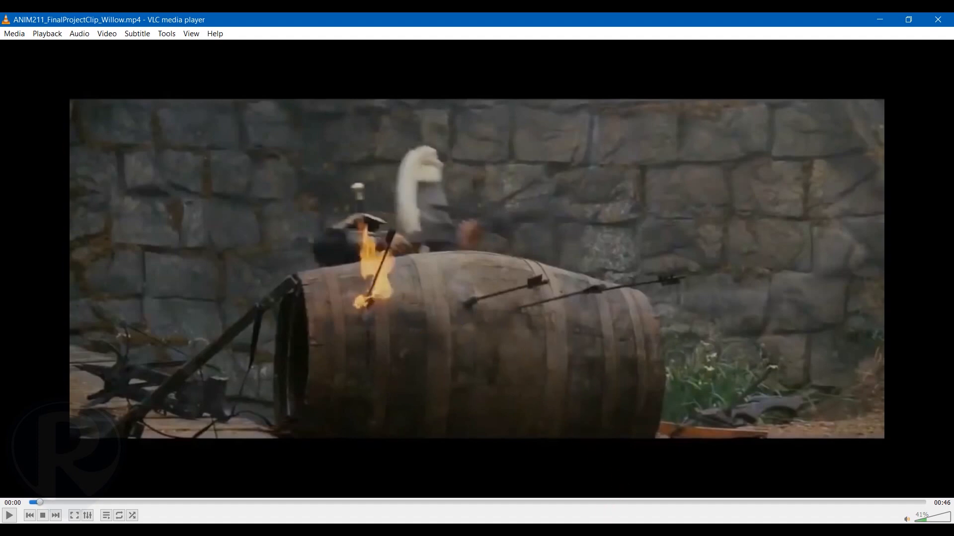
# Switch back to Maya and replay the bottle's rise in the shot camera view.
pyautogui.click(664, 481)
pyautogui.click(909, 467)
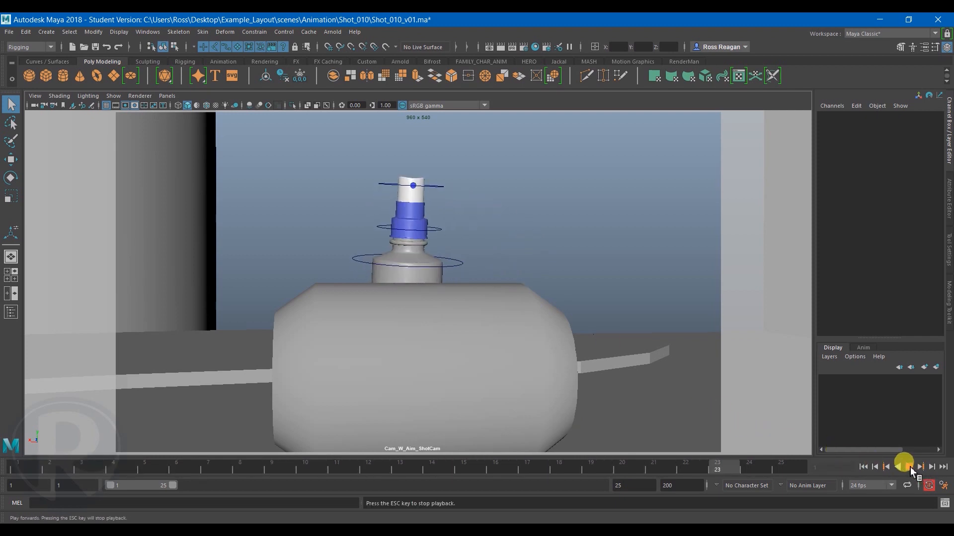
pyautogui.click(909, 467)
# Save the Shot_010_v01 scene as a student version file.
pyautogui.hotkey('ctrl', 's')
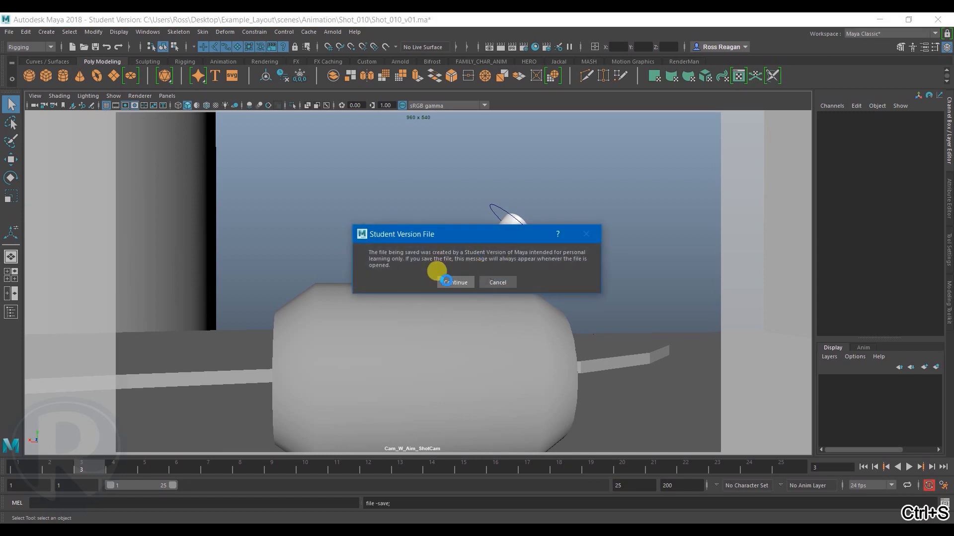
pyautogui.click(447, 280)
pyautogui.click(448, 281)
pyautogui.click(455, 243)
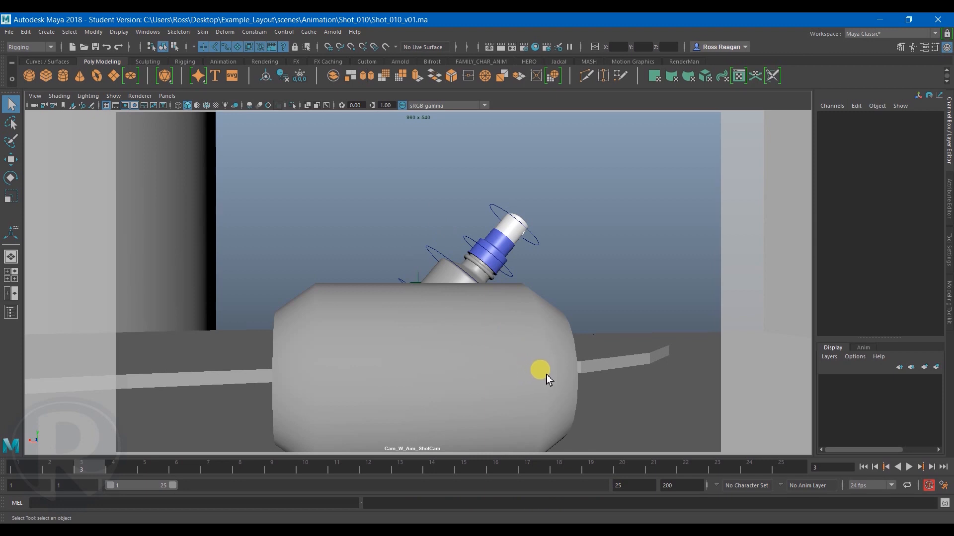
# Review the bottle animation from the first frame through frame 25.
pyautogui.click(864, 467)
pyautogui.click(913, 468)
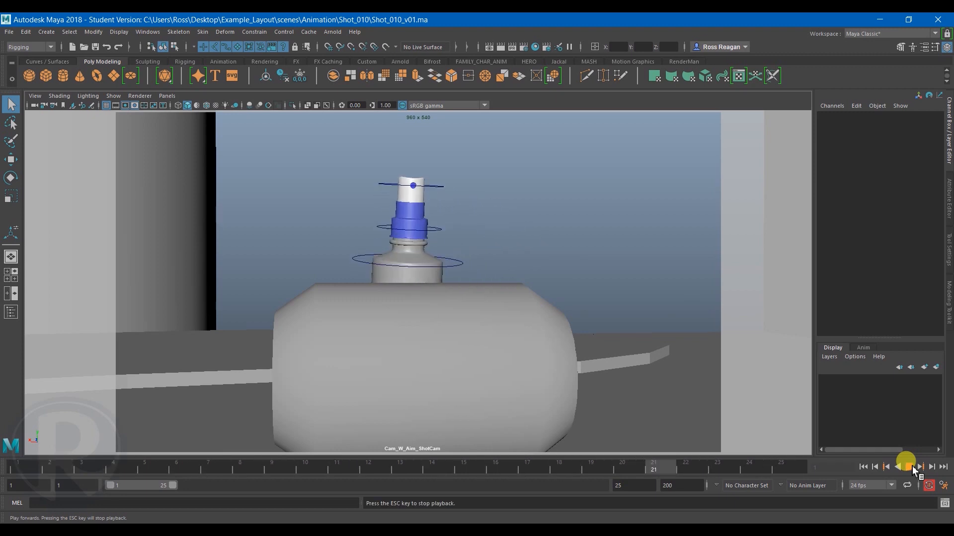
pyautogui.click(913, 468)
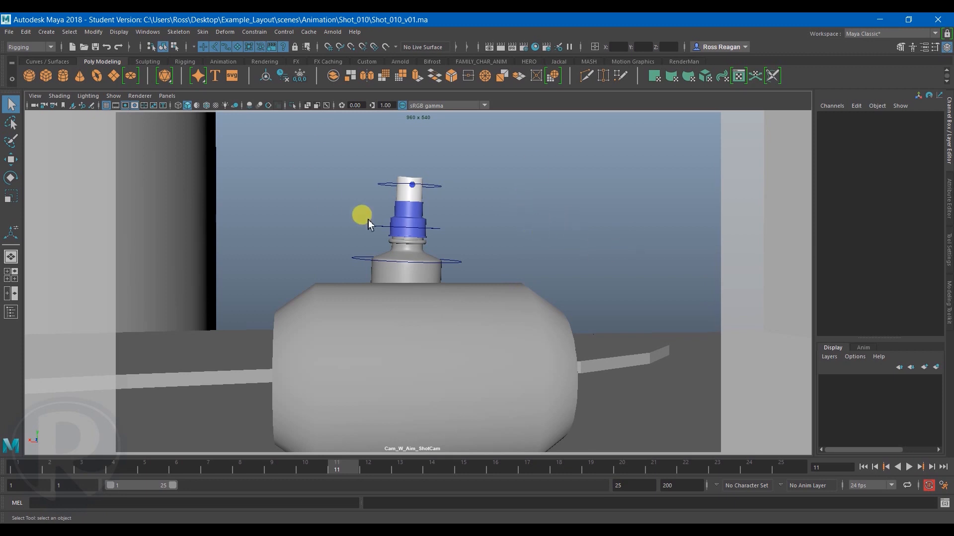
pyautogui.hotkey('alt', 'v')
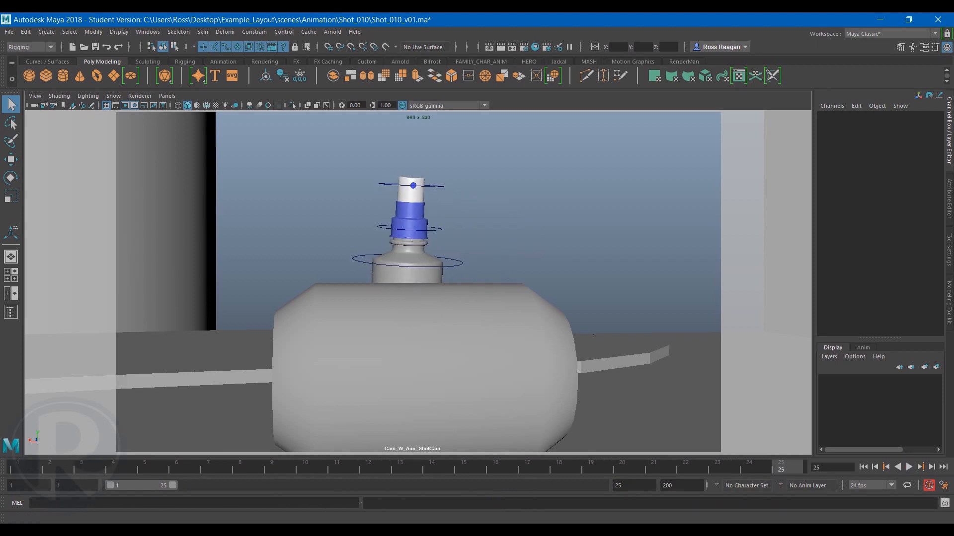
# Switch to VLC, replay the Willow clip from its beginning, and skip ahead to about 00:16.
pyautogui.moveTo(660, 531)
pyautogui.click(660, 531)
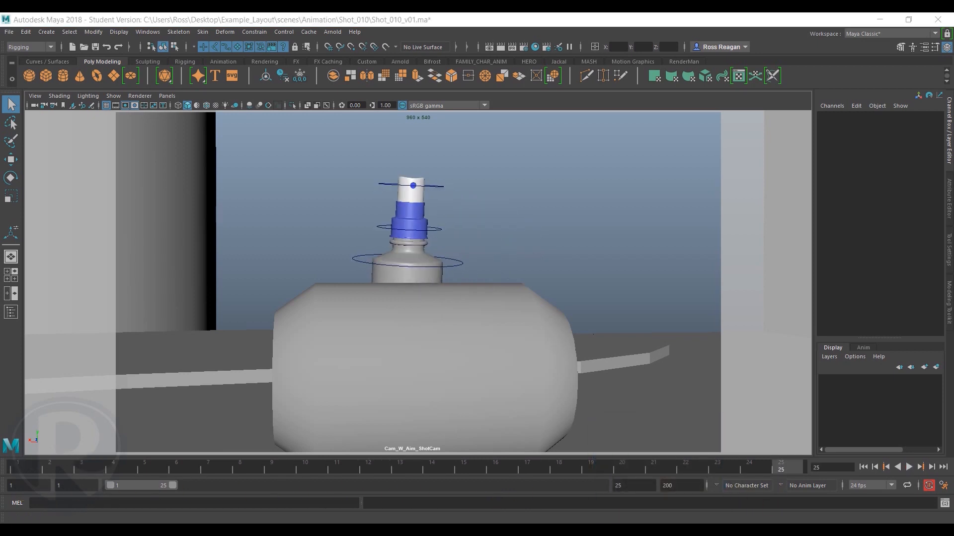
pyautogui.click(642, 308)
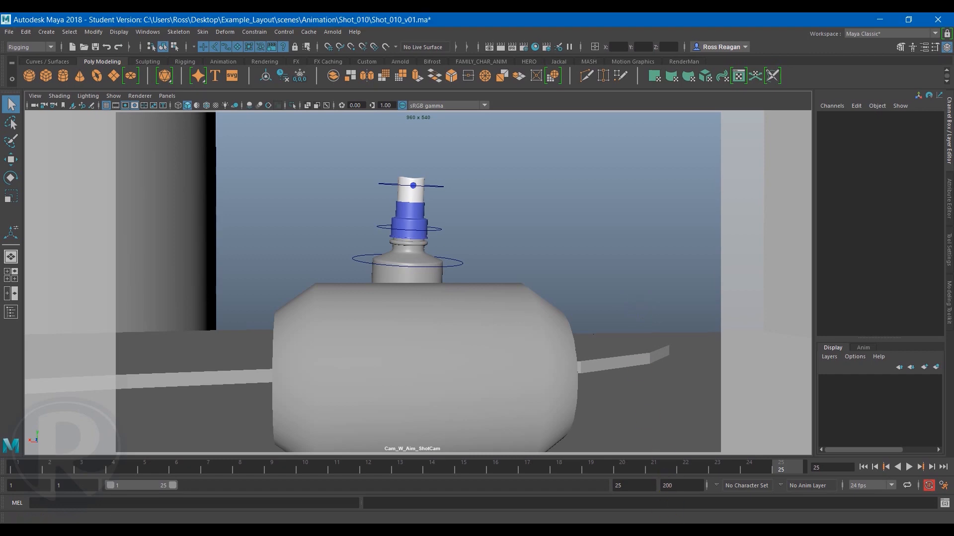
pyautogui.click(660, 531)
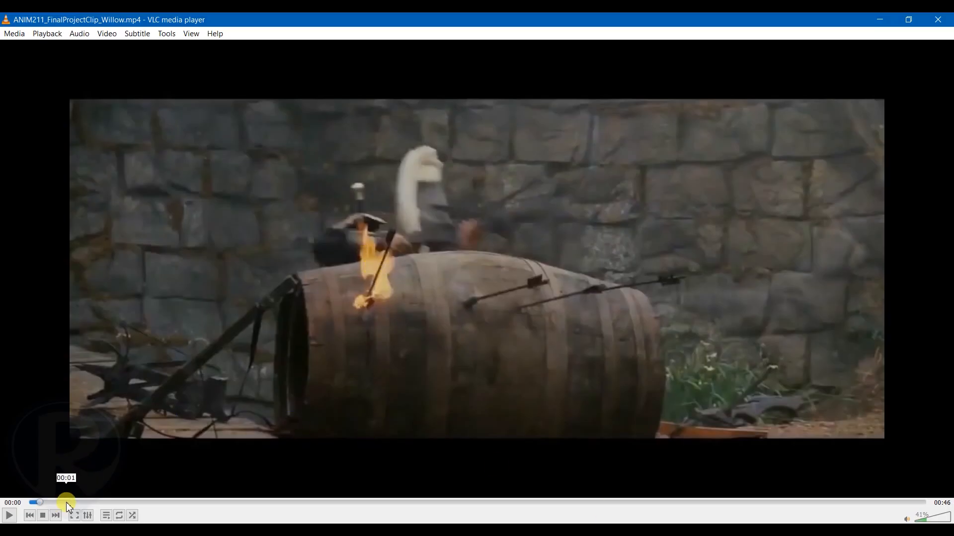
pyautogui.click(32, 502)
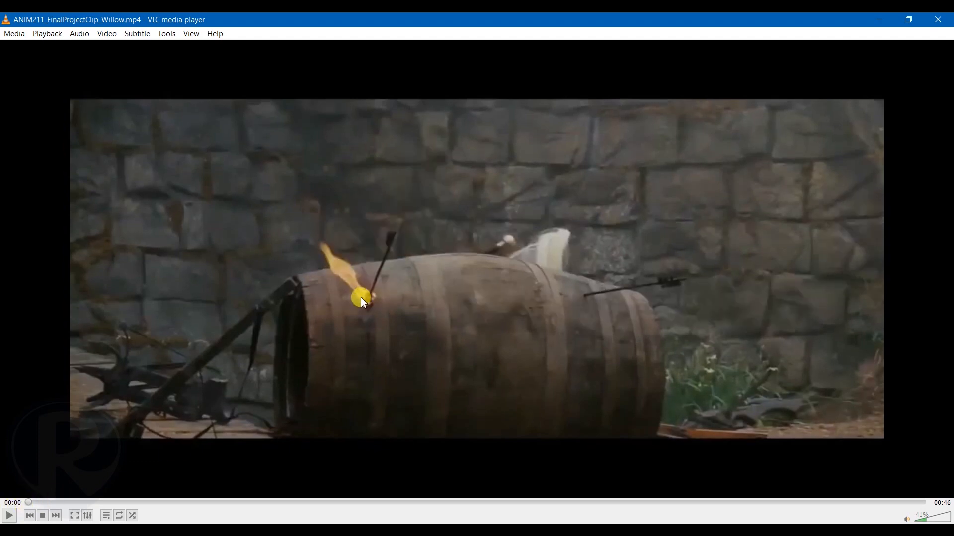
pyautogui.click(10, 516)
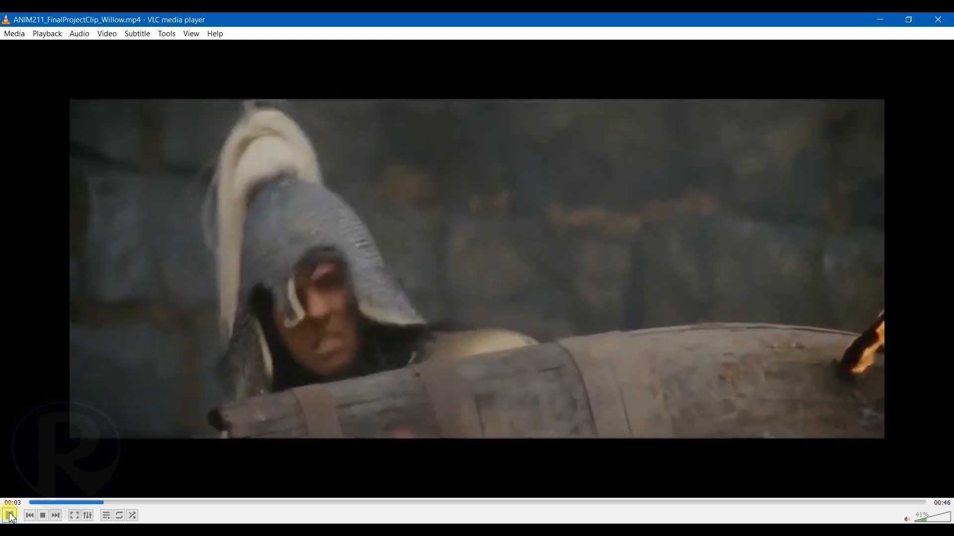
pyautogui.click(10, 517)
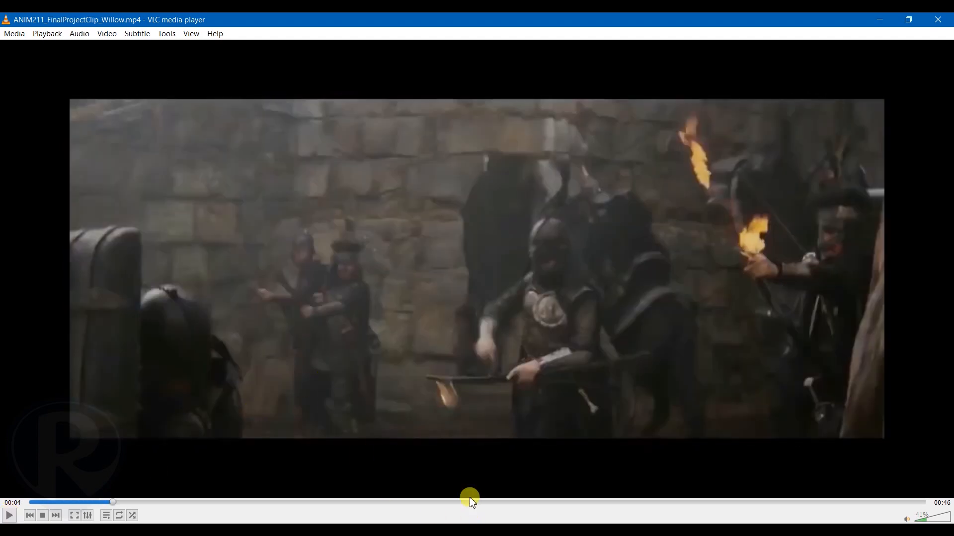
pyautogui.moveTo(469, 502); pyautogui.dragTo(357, 503)
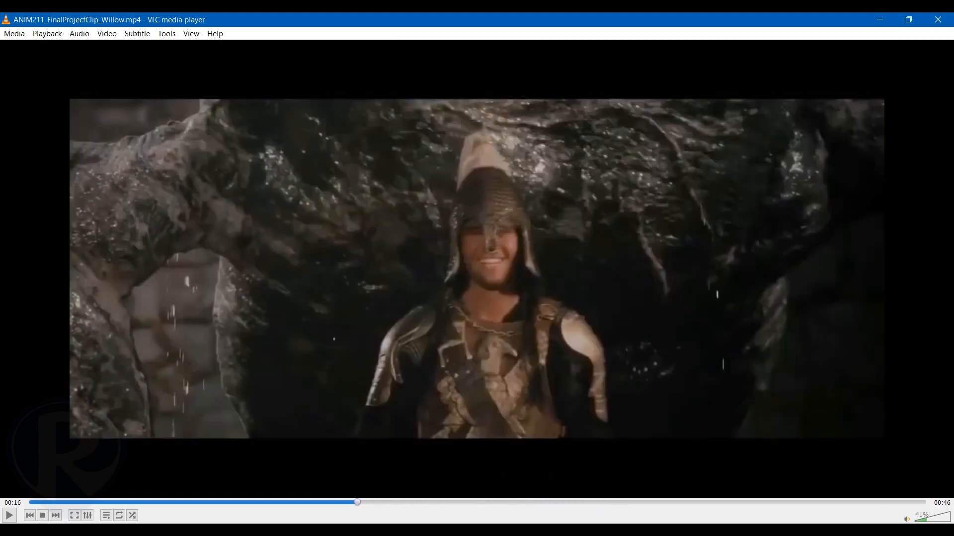
# Switch to Maya and playblast the shot in H.264 at render settings size, saved to the movie file Shot_010_v01.
pyautogui.click(599, 530)
pyautogui.click(666, 485)
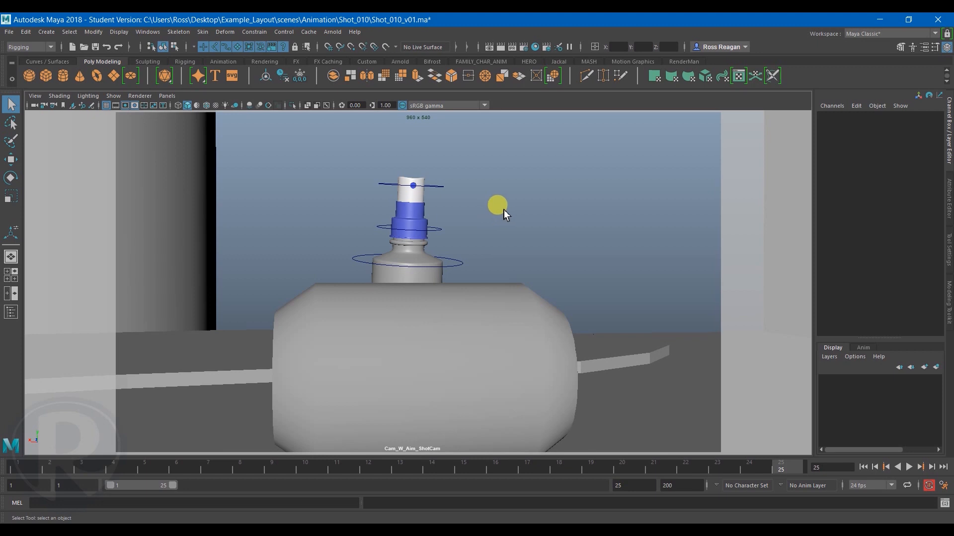
pyautogui.rightClick(385, 461)
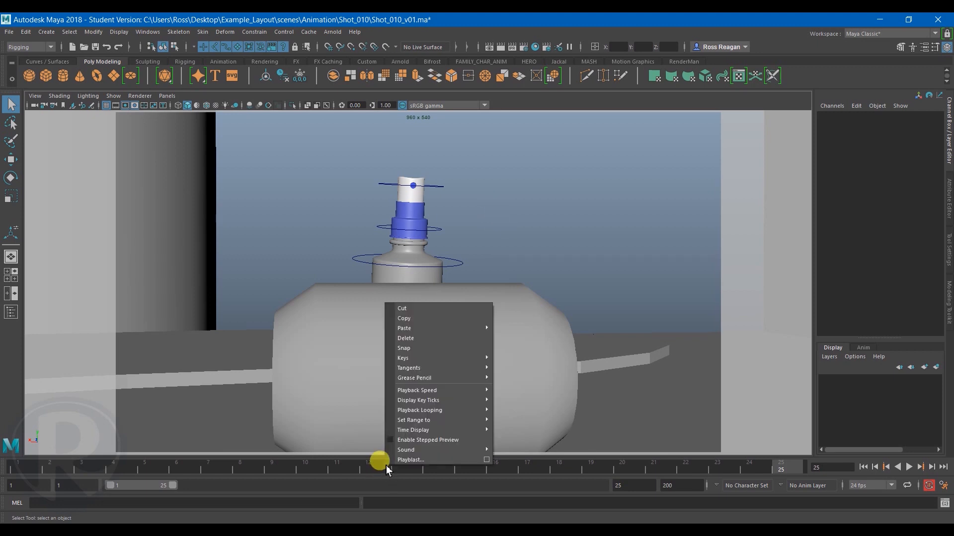
pyautogui.click(490, 461)
pyautogui.moveTo(467, 215); pyautogui.dragTo(296, 141)
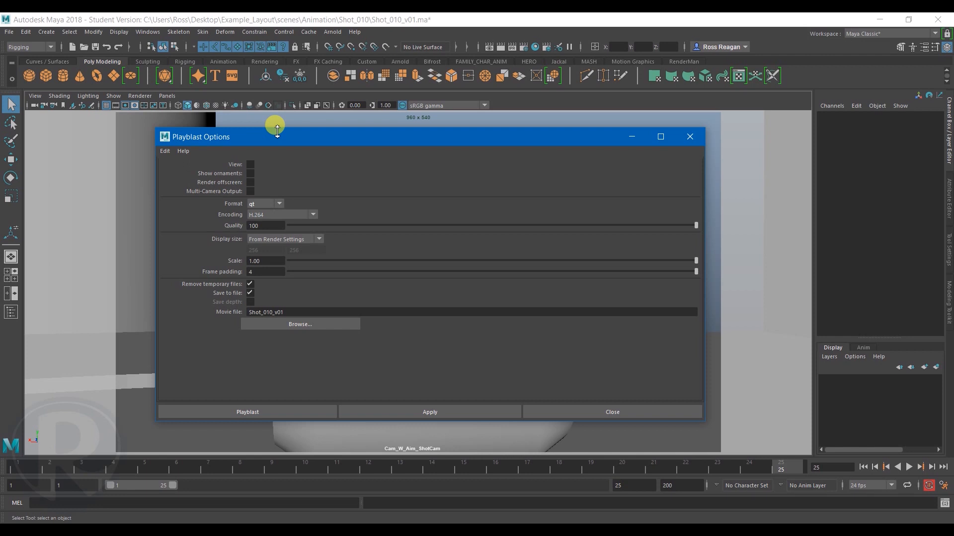
pyautogui.click(250, 293)
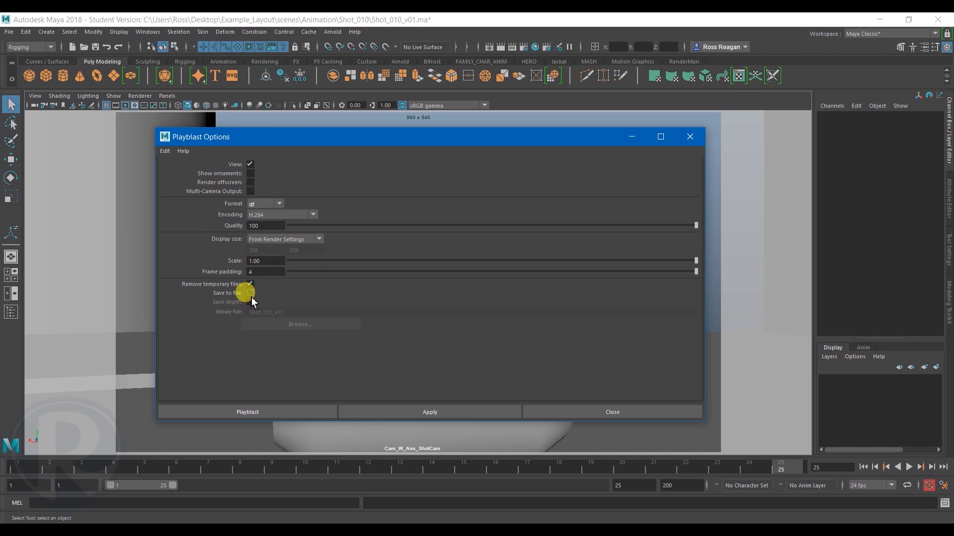
pyautogui.click(250, 296)
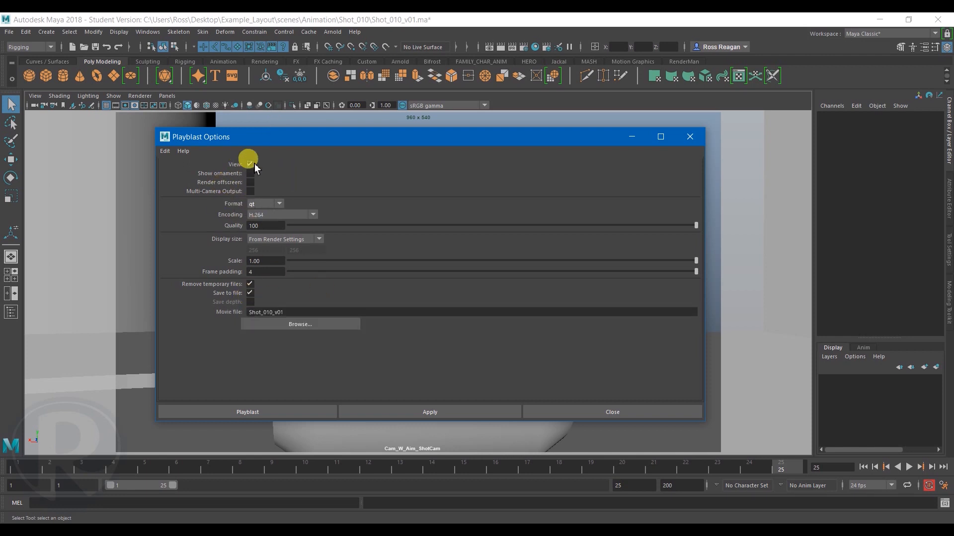
pyautogui.click(279, 239)
pyautogui.click(302, 198)
pyautogui.click(327, 410)
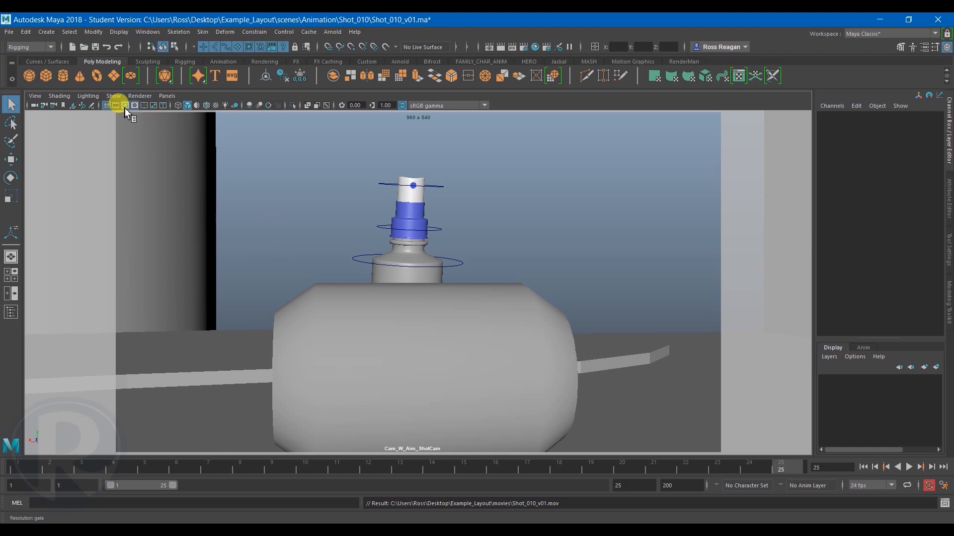
# Turn off the shot camera's resolution gate and playblast the shot again.
pyautogui.click(125, 106)
pyautogui.rightClick(125, 462)
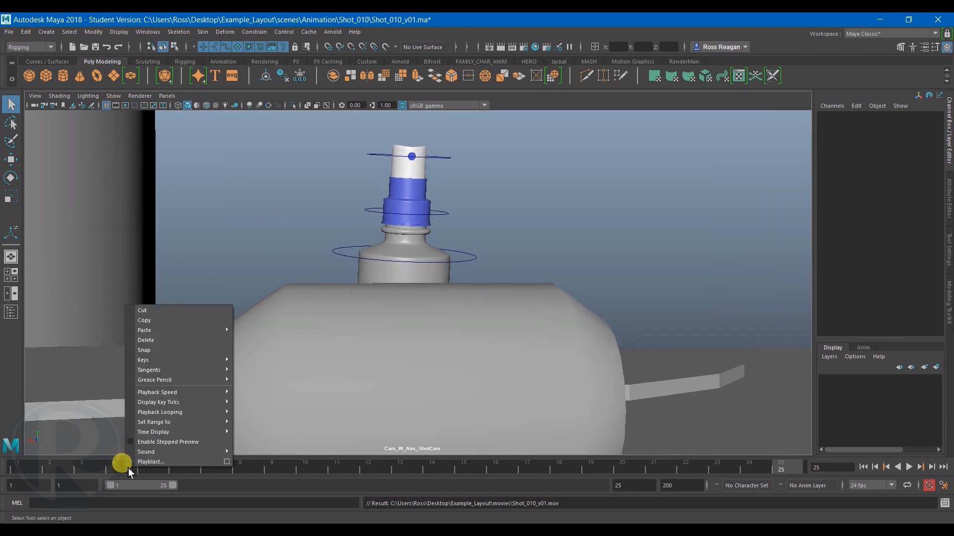
pyautogui.click(176, 462)
pyautogui.click(436, 273)
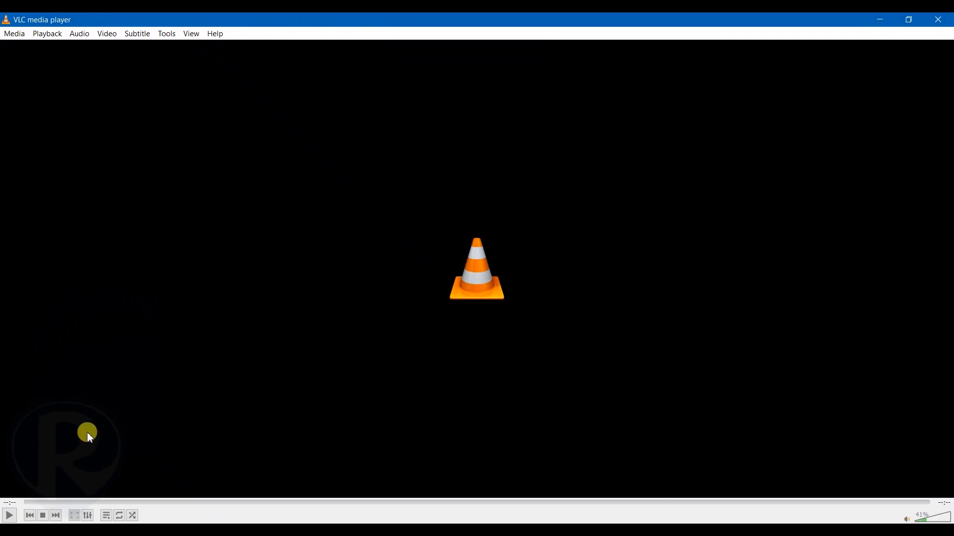
# Try to play the playblast movie in VLC, and close the player to return to Maya.
pyautogui.click(9, 517)
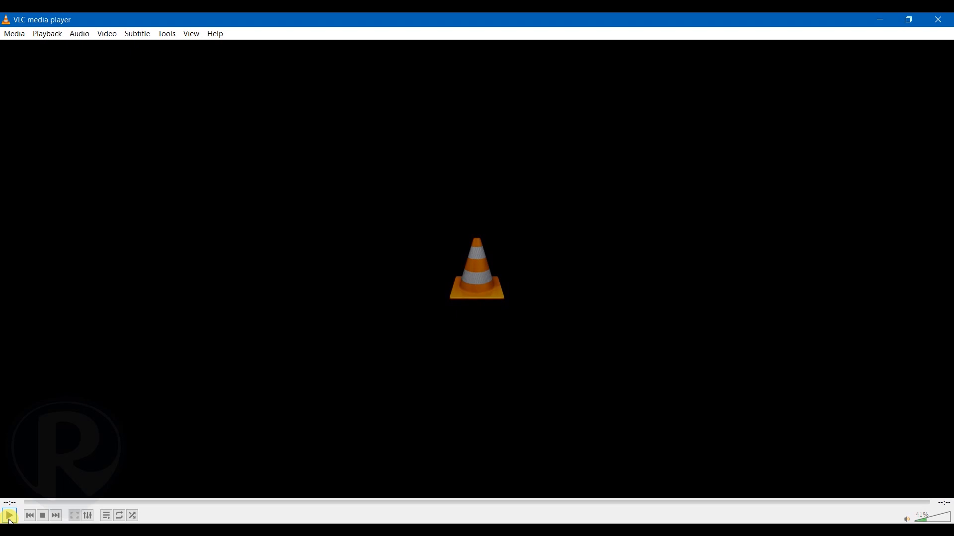
pyautogui.click(10, 518)
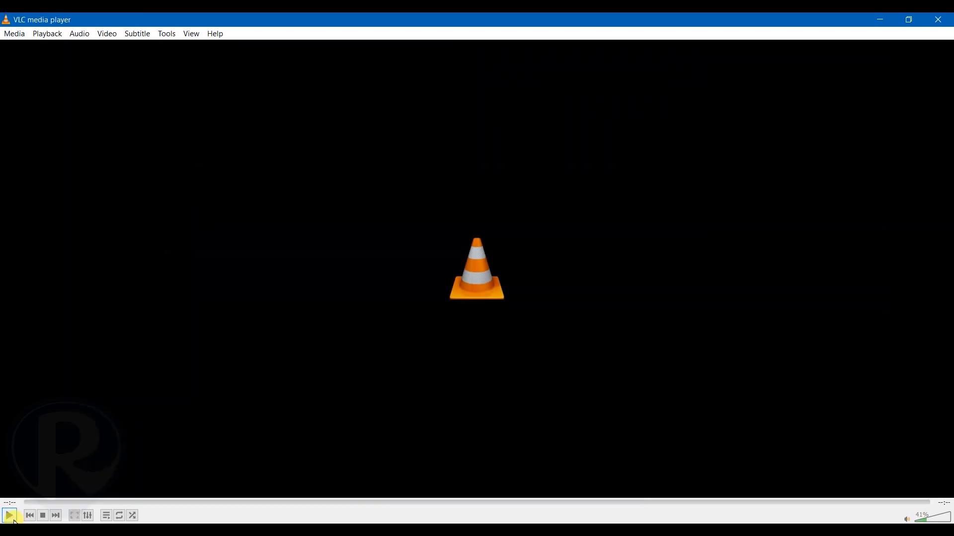
pyautogui.click(15, 520)
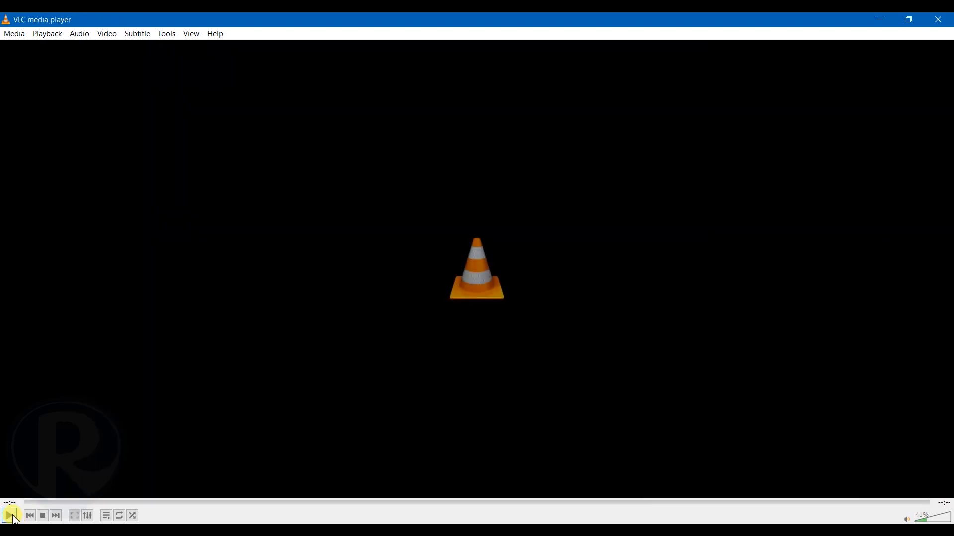
pyautogui.click(10, 517)
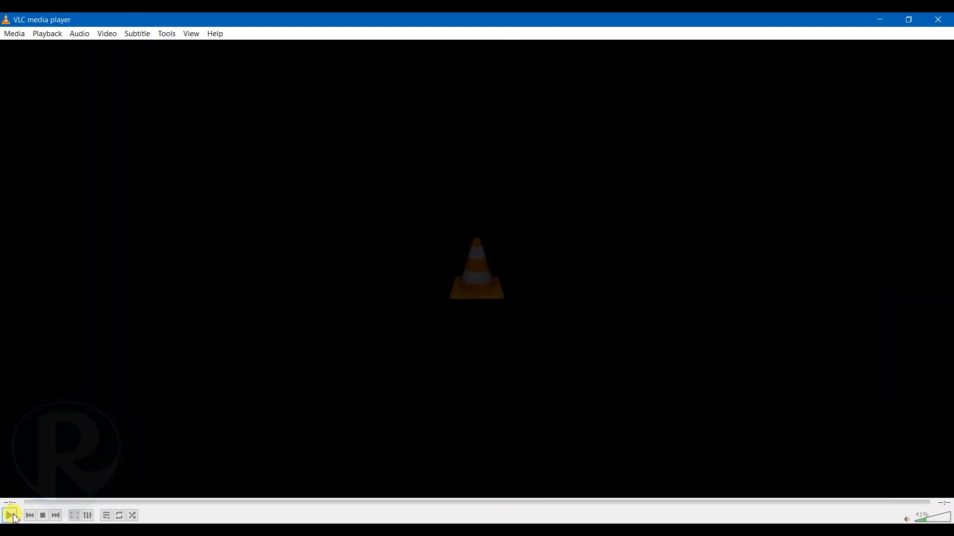
pyautogui.click(13, 515)
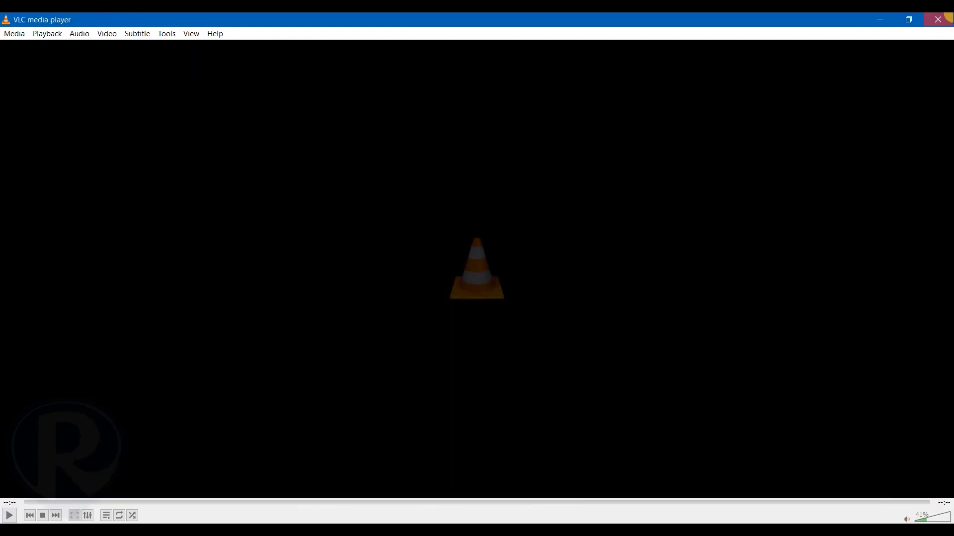
pyautogui.click(949, 16)
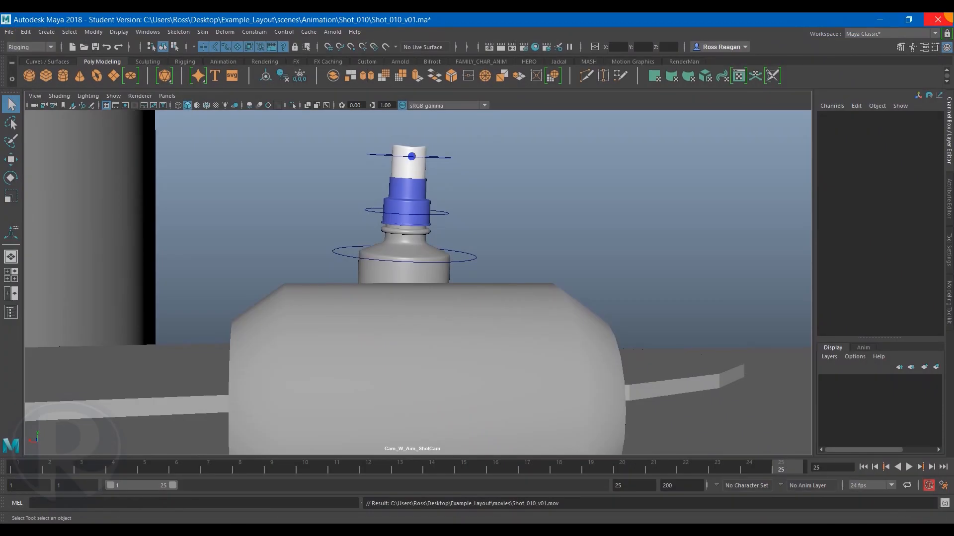
pyautogui.click(594, 234)
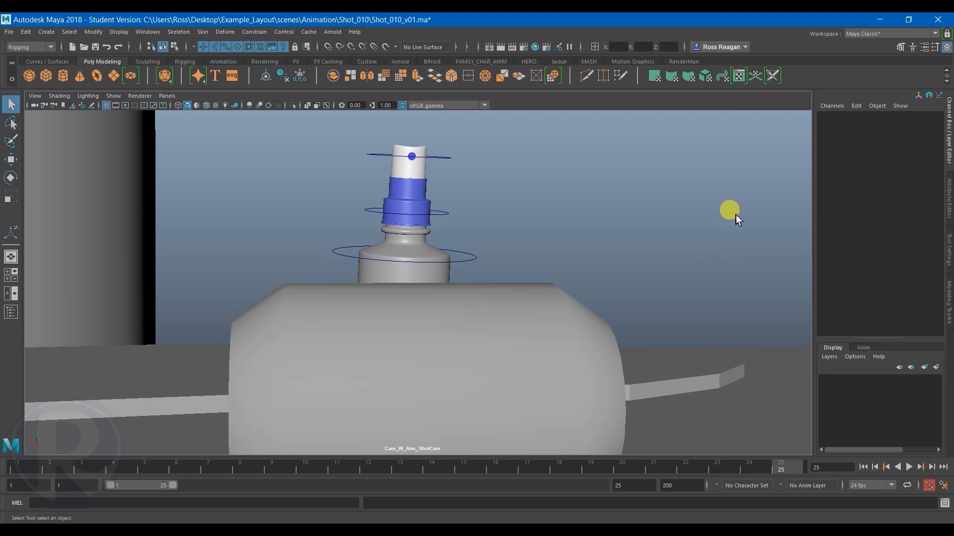
# Switch to Adobe Media Encoder and add ANIM211_FinalProjectClip_Willow.mp4 from the Example_Layout project's sourceimages folder to the queue.
pyautogui.hotkey('ctrl', 'shift', 'p')
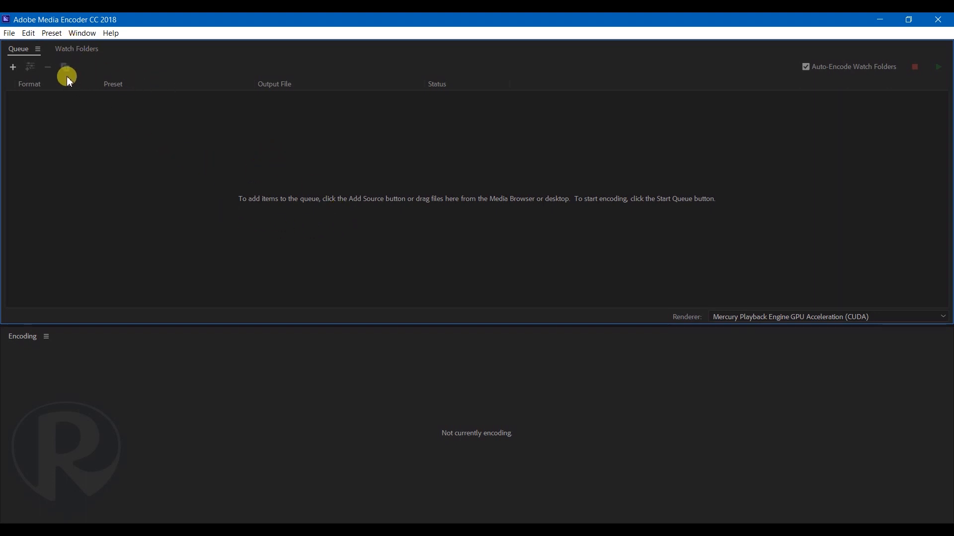
pyautogui.click(13, 67)
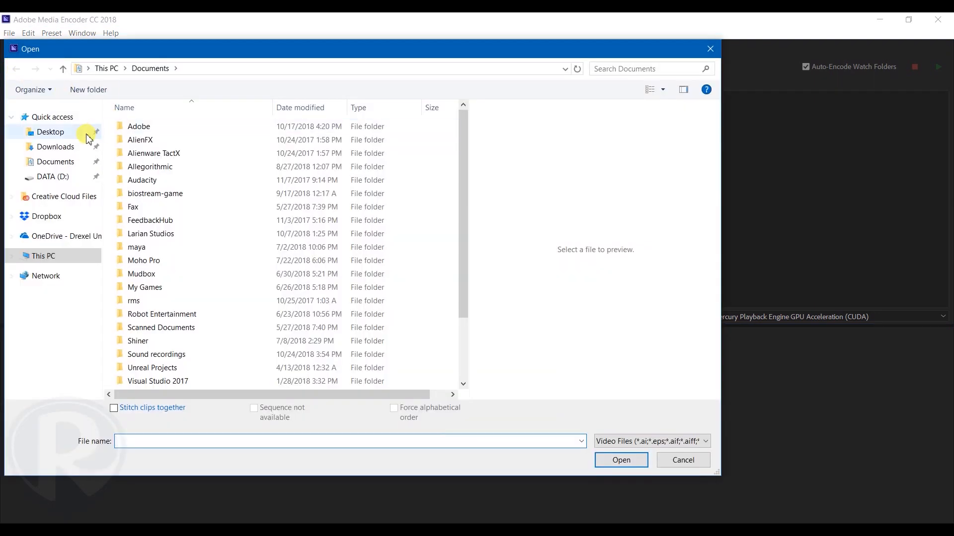
pyautogui.click(51, 132)
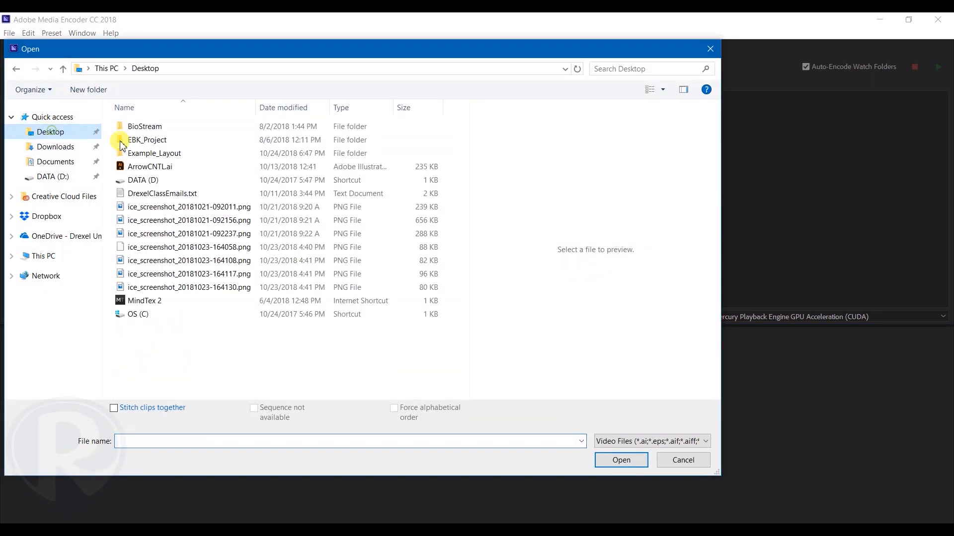
pyautogui.doubleClick(145, 155)
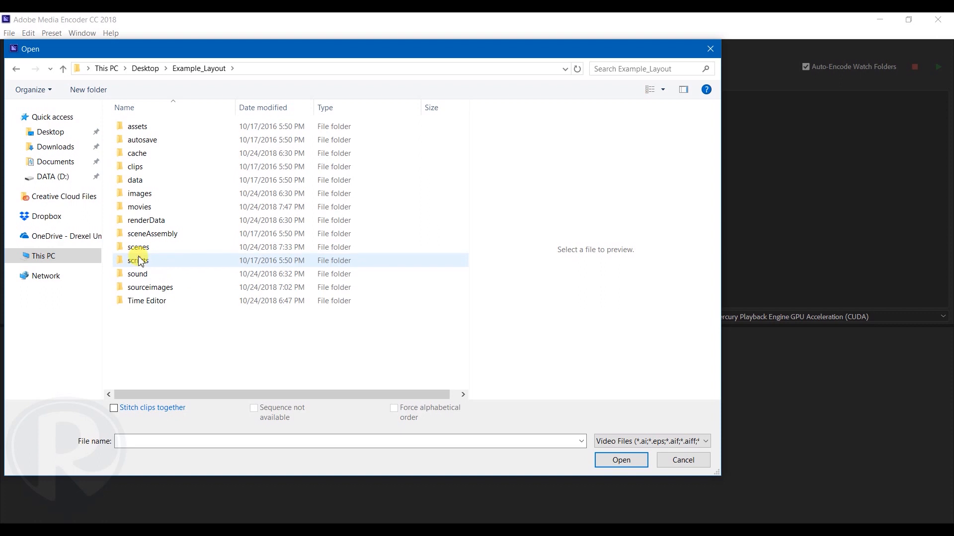
pyautogui.click(140, 194)
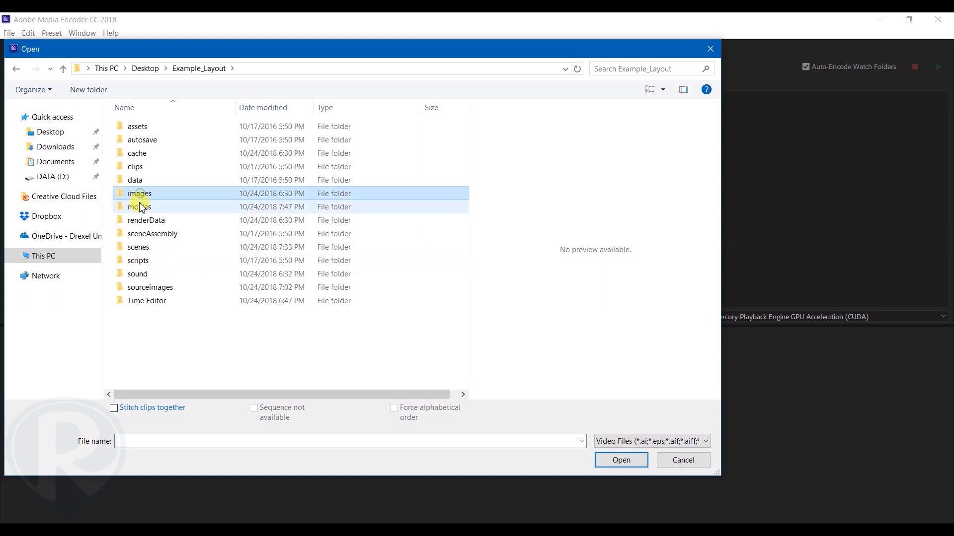
pyautogui.doubleClick(140, 194)
pyautogui.click(198, 68)
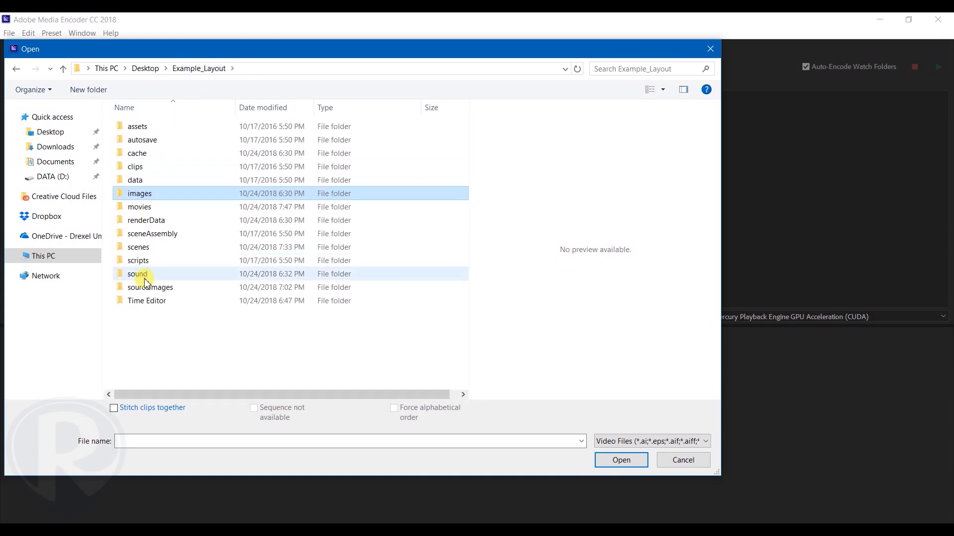
pyautogui.doubleClick(145, 287)
pyautogui.doubleClick(298, 145)
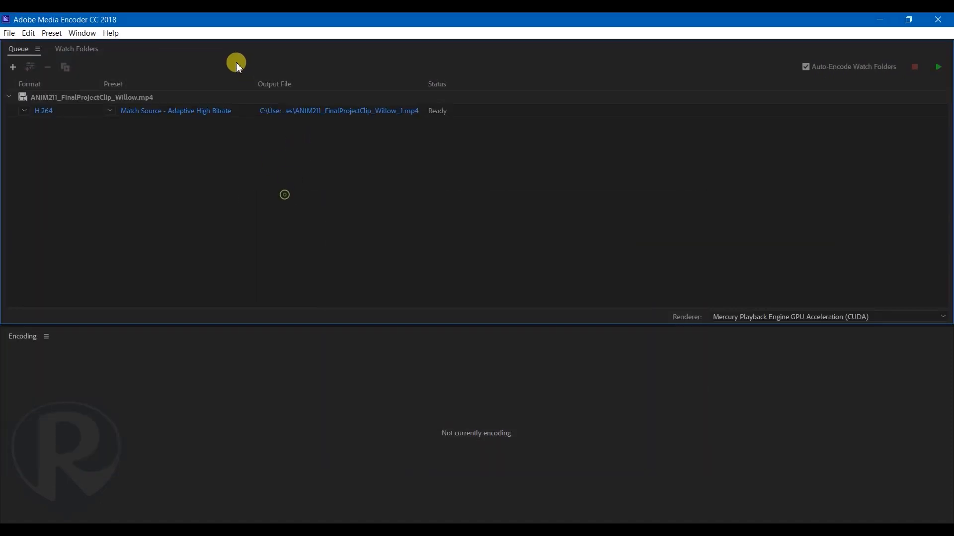
# Set the queued clip's format to Waveform Audio and its output to ANIM211_FinalProjectClip_Willow_1.wav in the Example_Layout project's sound folder.
pyautogui.click(26, 111)
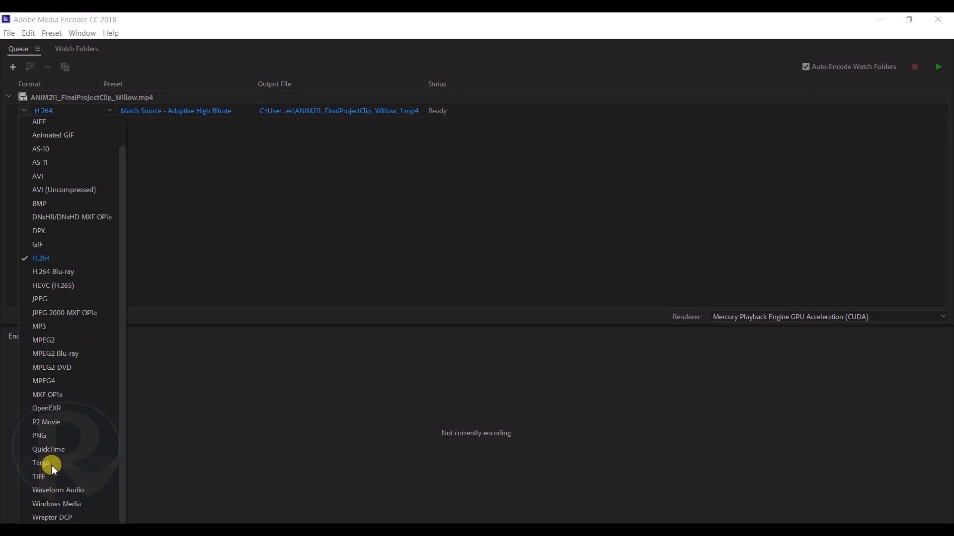
pyautogui.click(59, 490)
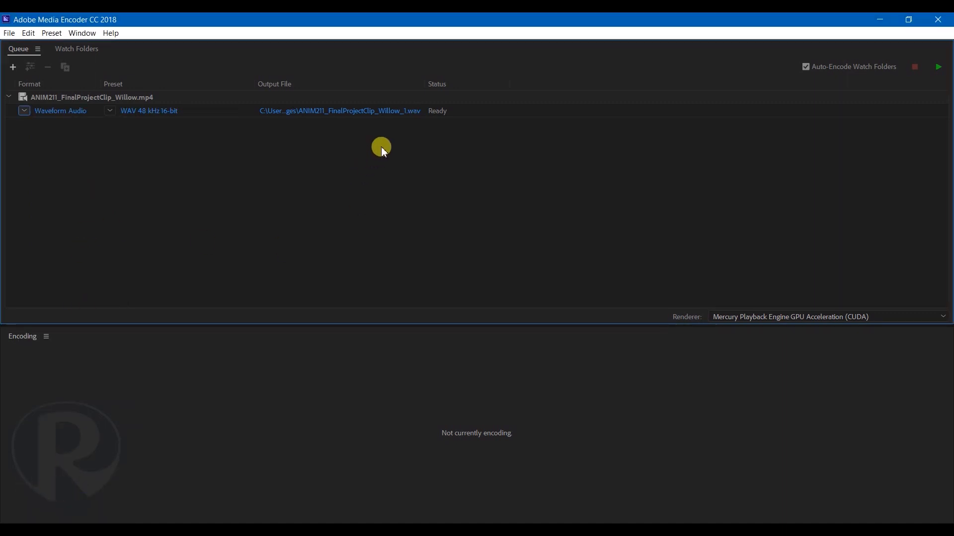
pyautogui.click(389, 114)
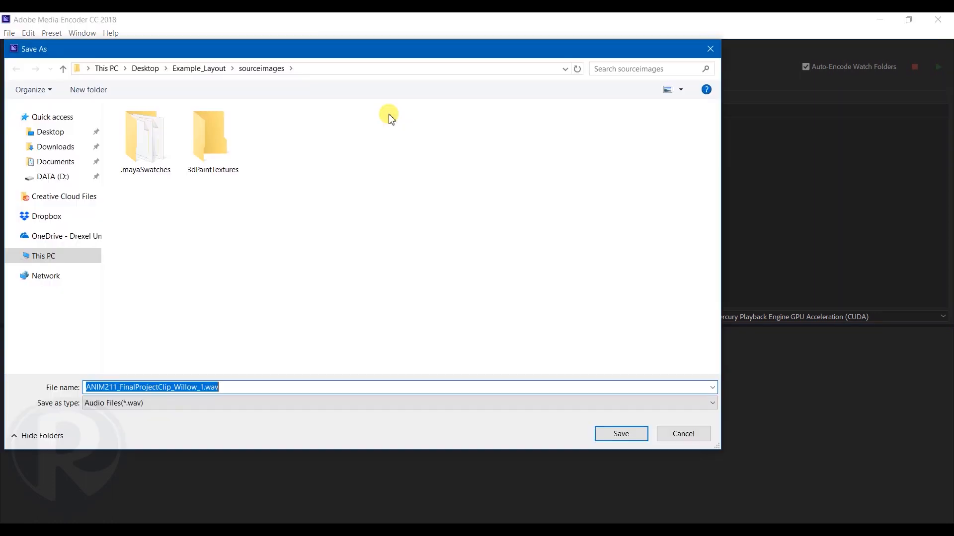
pyautogui.click(208, 68)
pyautogui.click(158, 274)
pyautogui.doubleClick(158, 274)
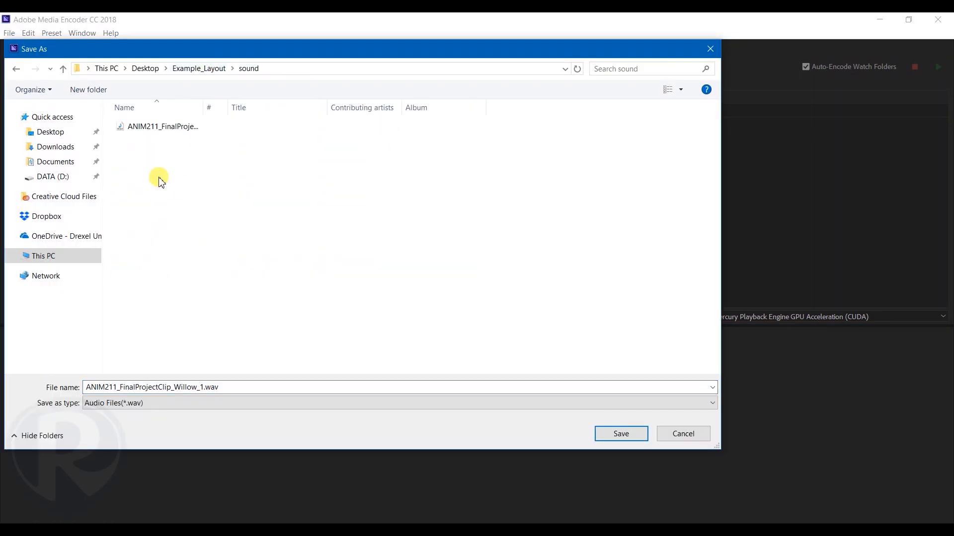
pyautogui.rightClick(183, 106)
pyautogui.click(164, 121)
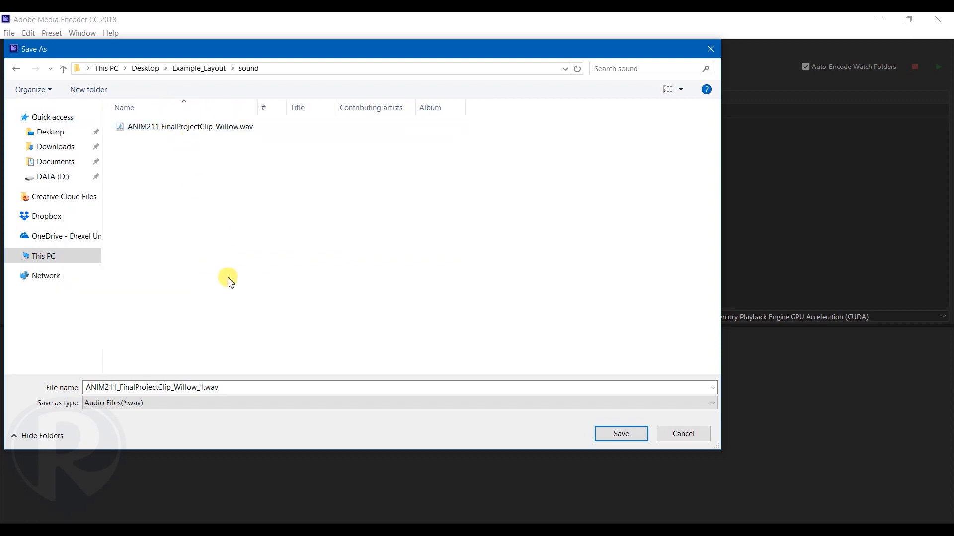
pyautogui.click(621, 432)
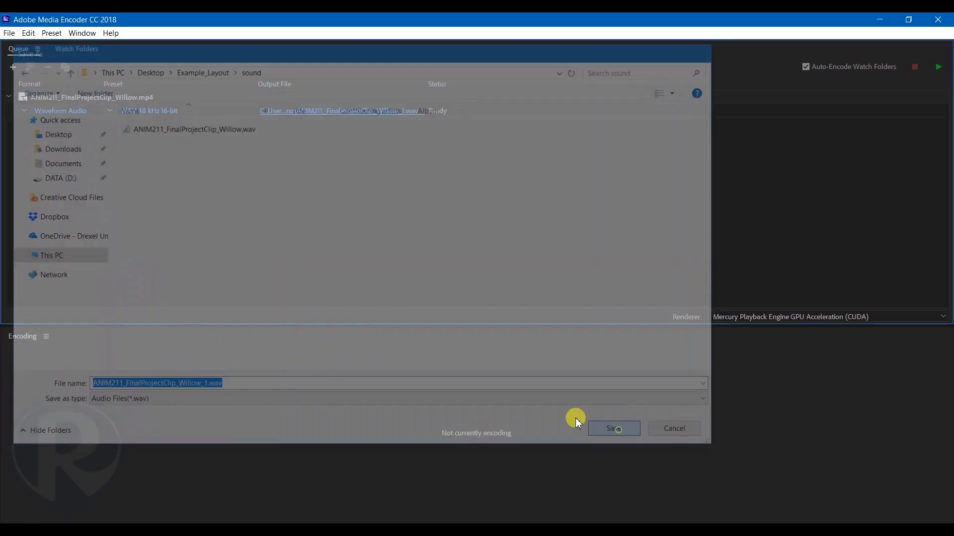
# Keep the Waveform Audio format with the WAV 48 kHz 16-bit preset and encode the queued clip.
pyautogui.click(111, 112)
pyautogui.click(128, 138)
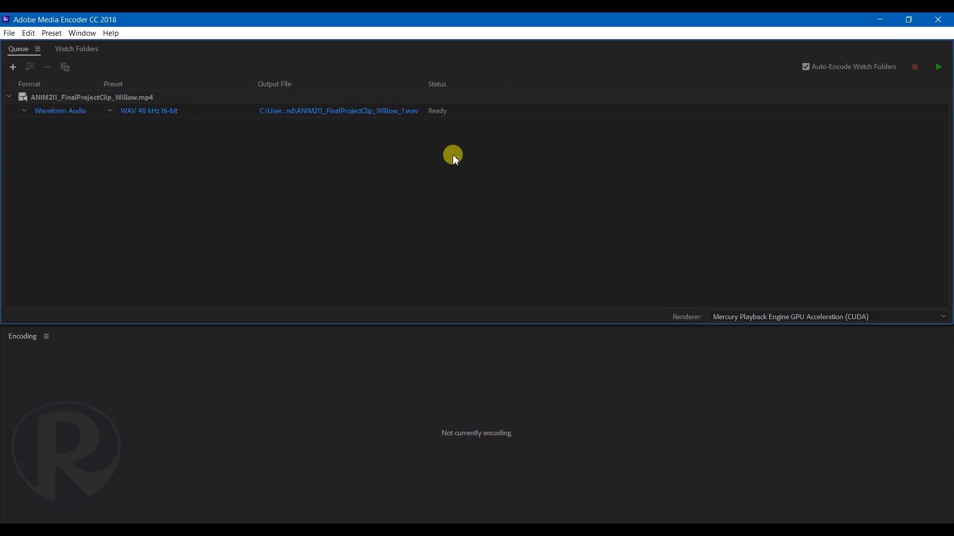
pyautogui.click(25, 112)
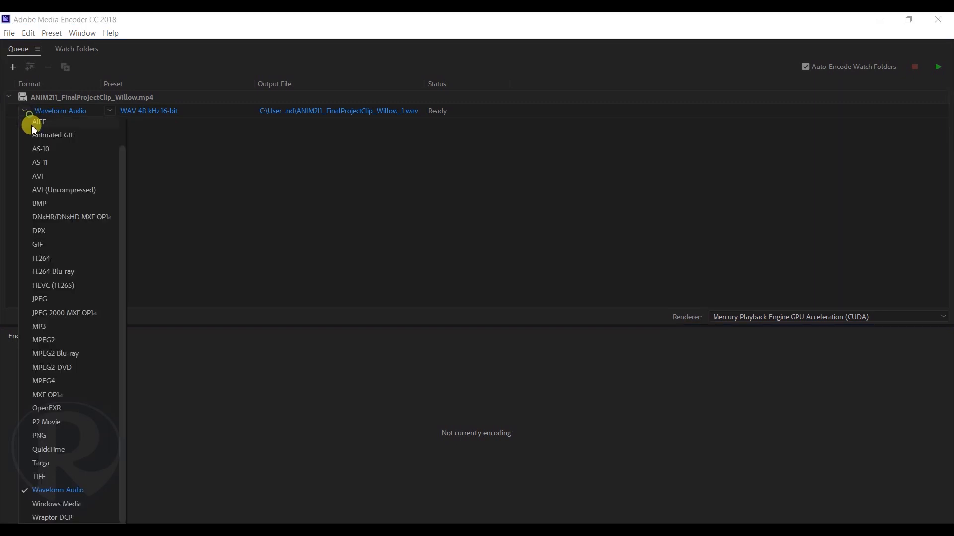
pyautogui.click(99, 490)
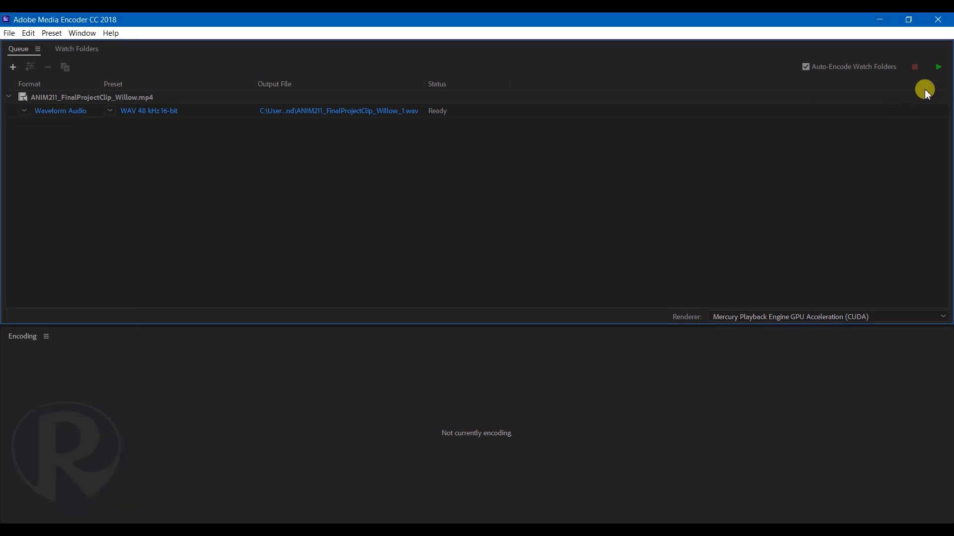
pyautogui.click(939, 69)
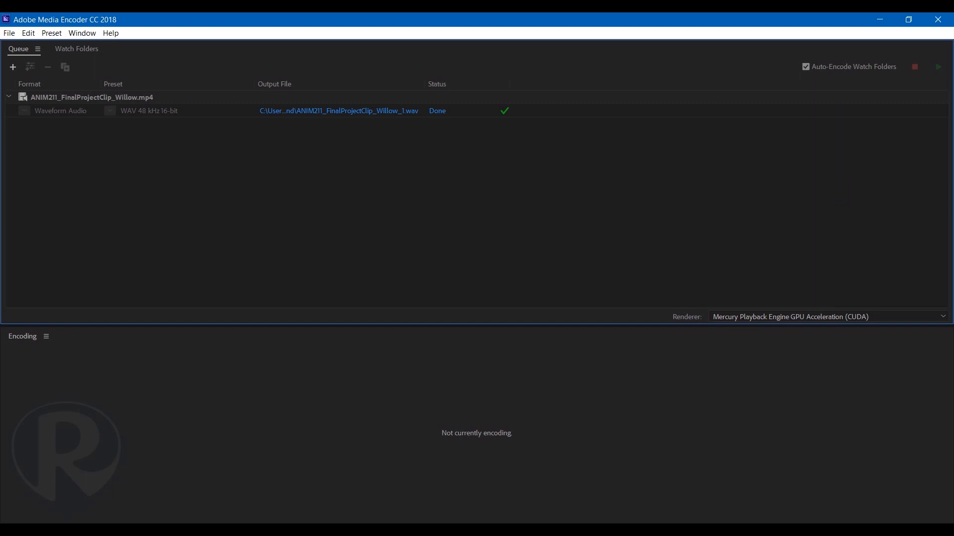
# Switch to After Effects and examine the Shot_010_v01 movie and composition in the project.
pyautogui.hotkey('alt', 'Tab')
pyautogui.click(140, 301)
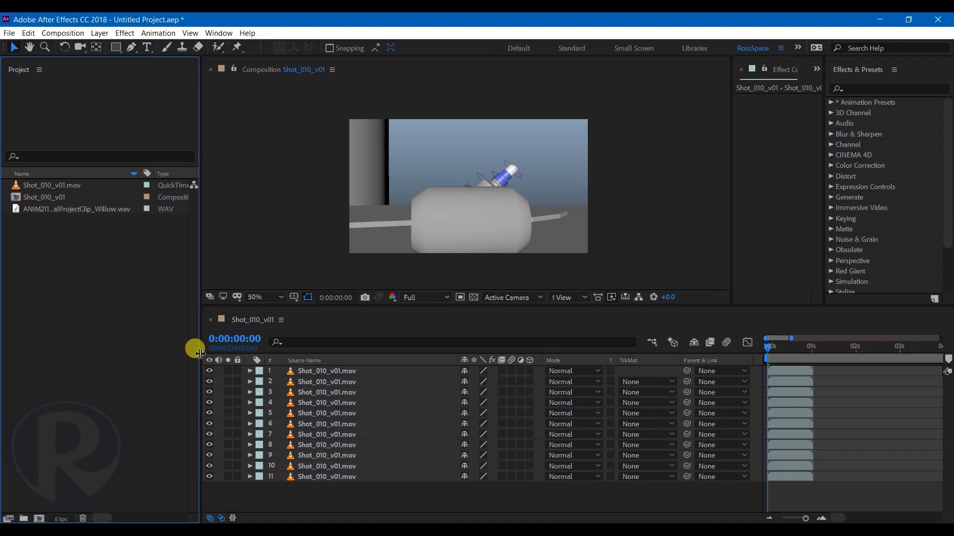
pyautogui.click(36, 190)
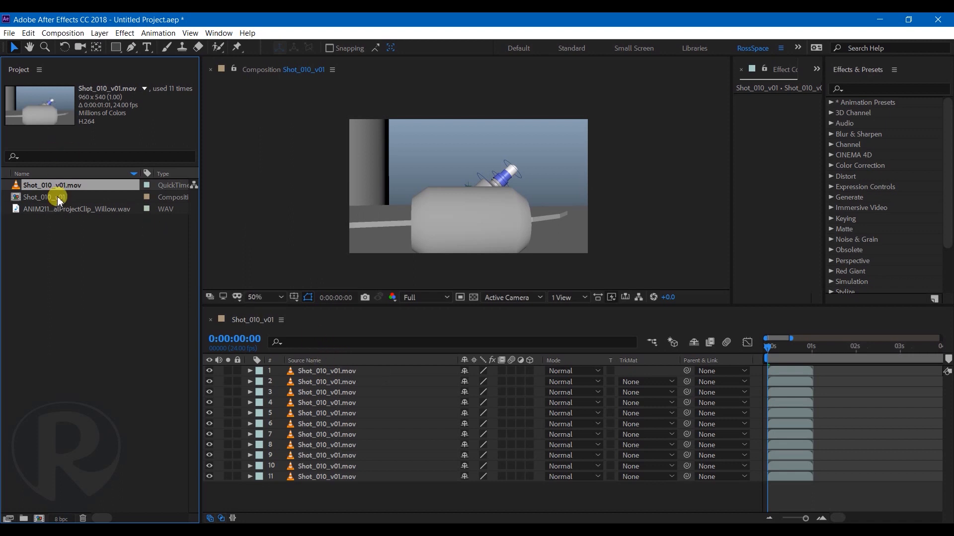
pyautogui.click(71, 228)
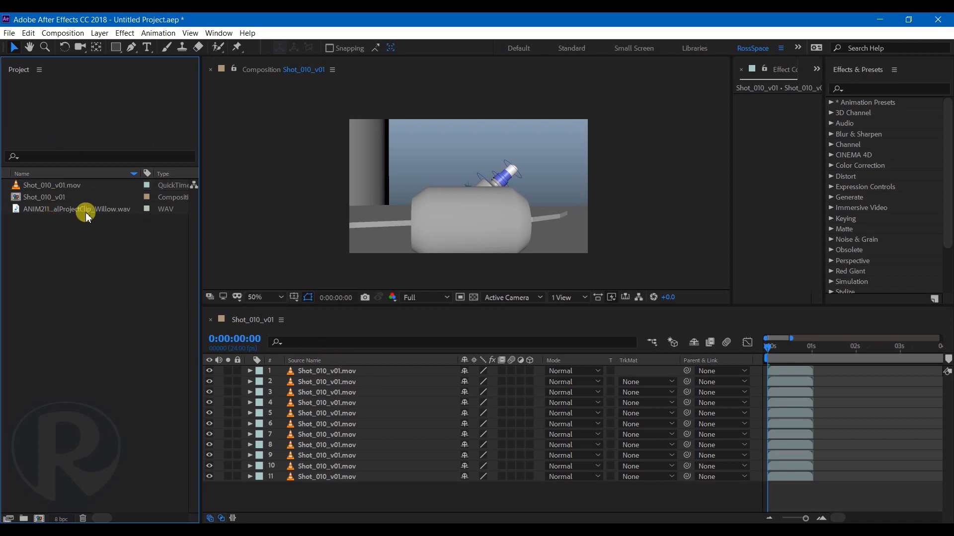
pyautogui.click(63, 198)
pyautogui.click(63, 187)
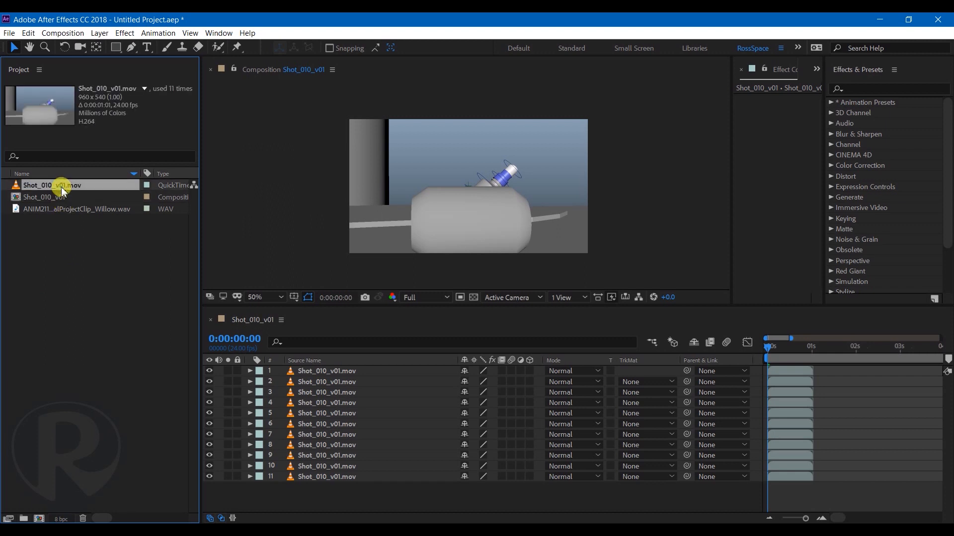
pyautogui.click(66, 198)
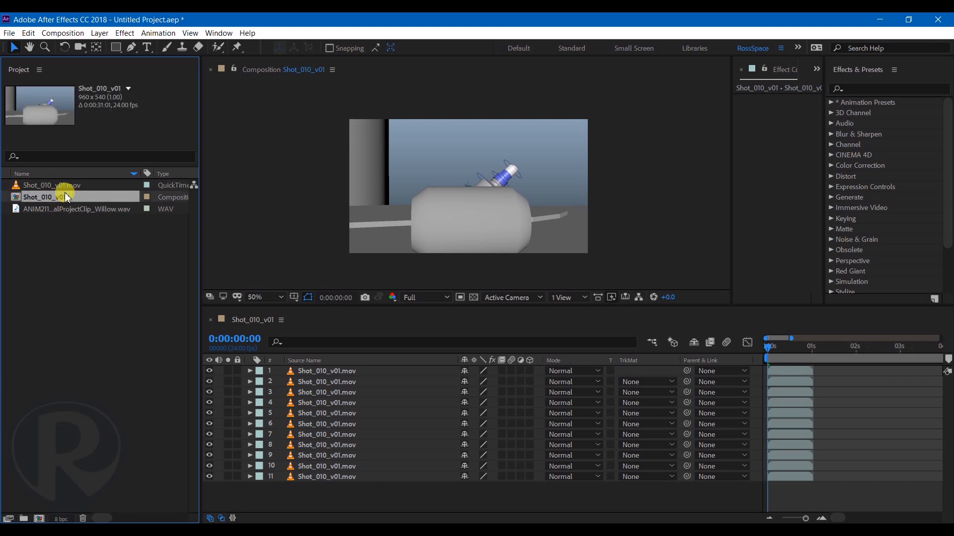
pyautogui.click(64, 186)
# Select all eleven Shot_010_v01.mov layers and place them one after another in time with Sequence Layers.
pyautogui.click(361, 371)
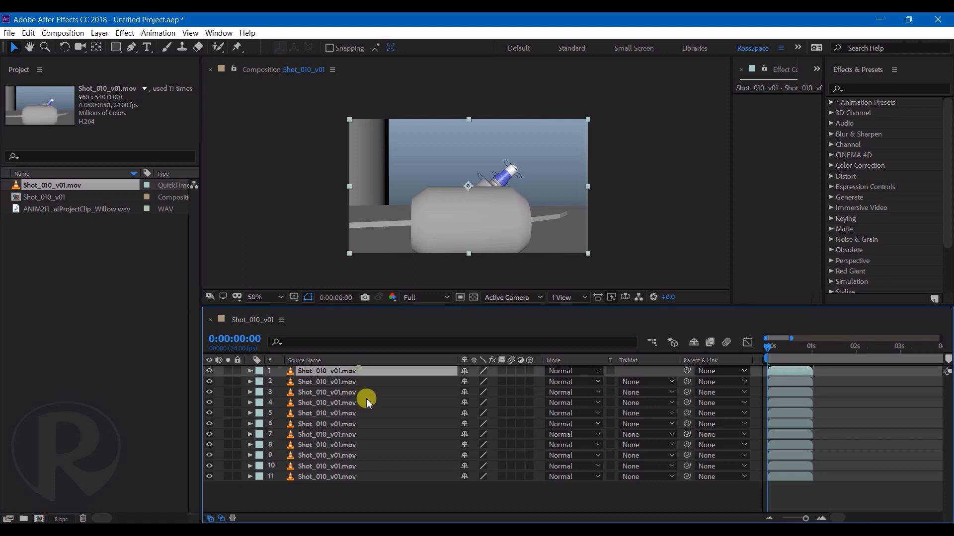
pyautogui.keyDown('shift'); pyautogui.click(377, 478); pyautogui.keyUp('shift')
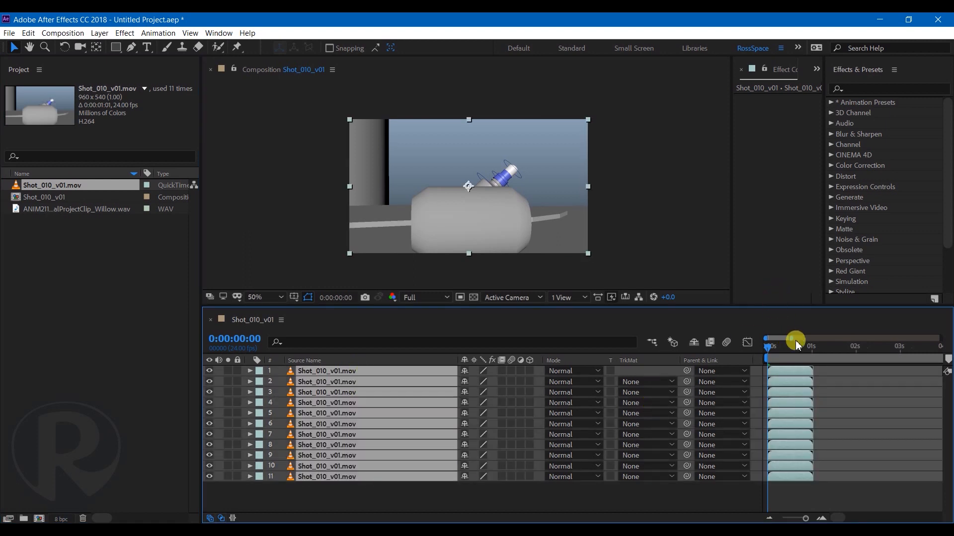
pyautogui.moveTo(792, 336); pyautogui.dragTo(843, 341)
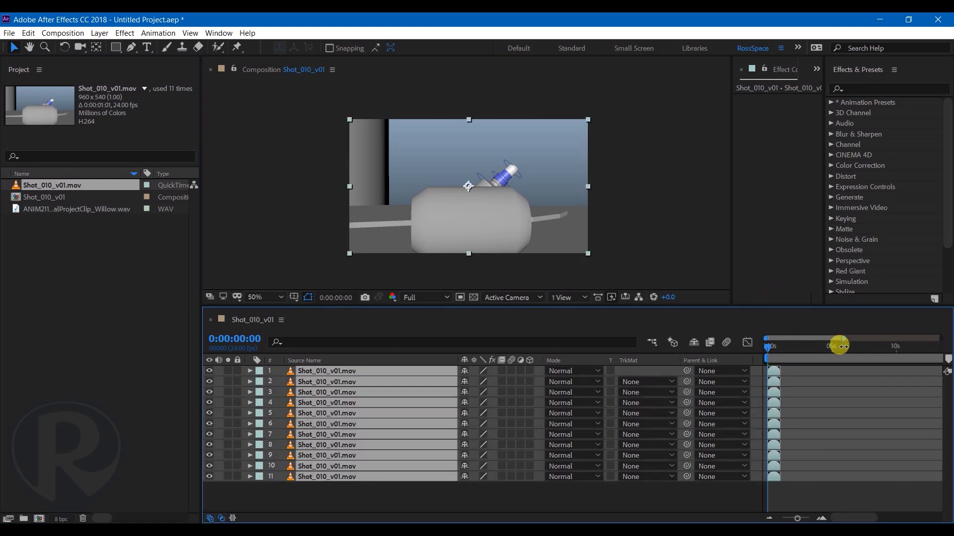
pyautogui.click(436, 494)
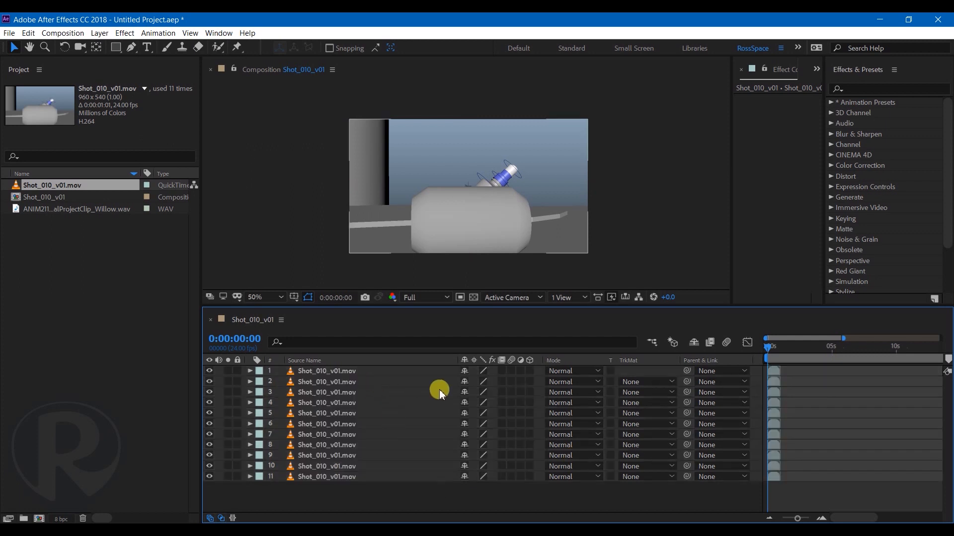
pyautogui.click(348, 371)
pyautogui.keyDown('shift'); pyautogui.click(366, 478); pyautogui.keyUp('shift')
pyautogui.rightClick(355, 377)
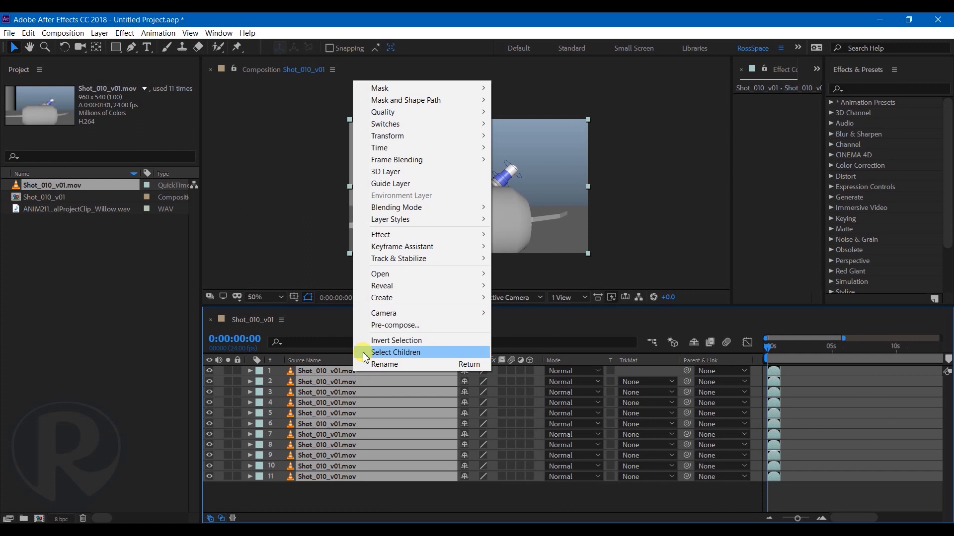
pyautogui.moveTo(478, 247)
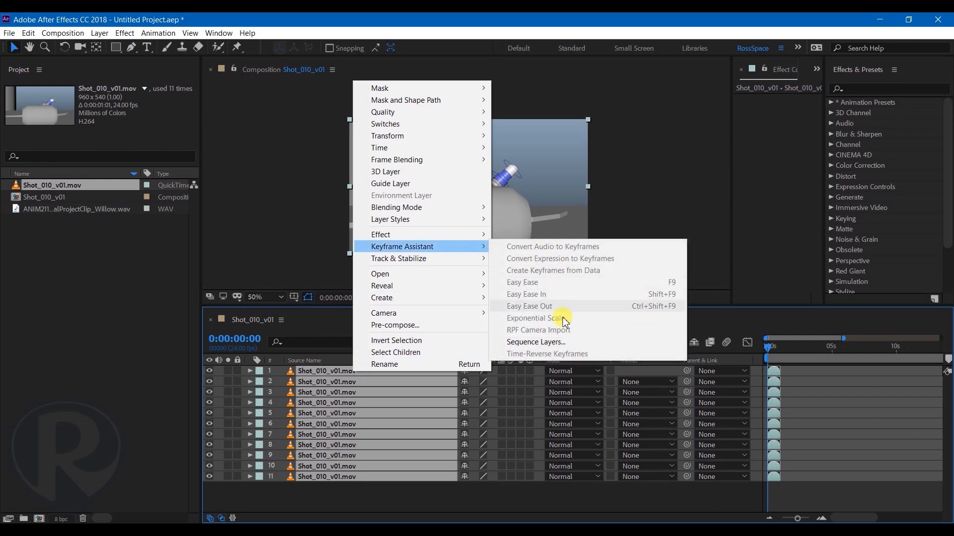
pyautogui.click(559, 343)
pyautogui.click(508, 314)
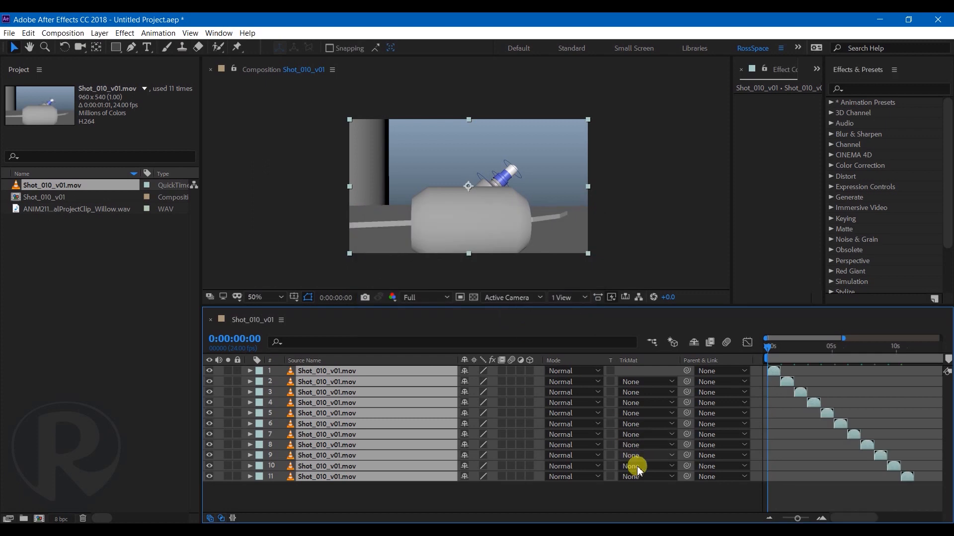
pyautogui.click(650, 499)
# Preview the sequenced shot layers in the Shot_010_v01 composition.
pyautogui.press('space')
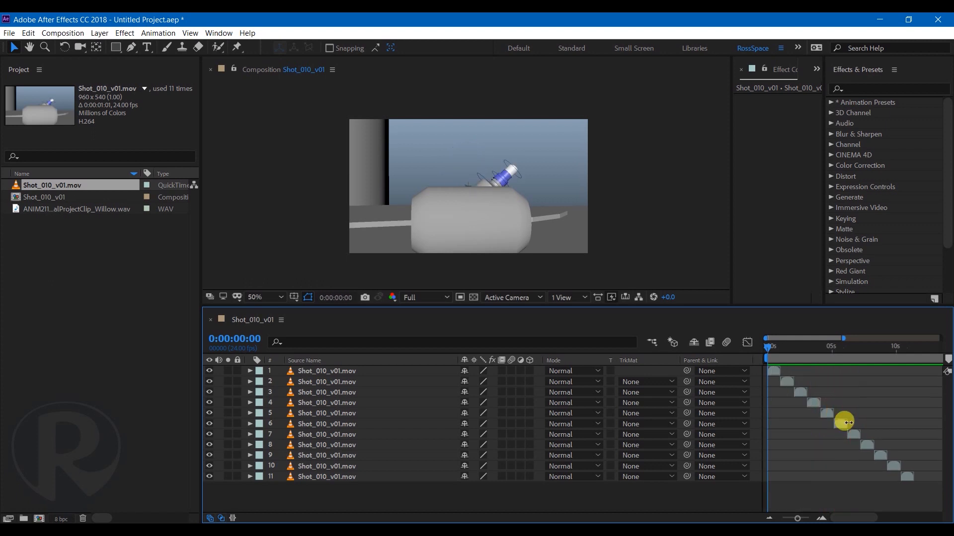
pyautogui.moveTo(843, 336)
pyautogui.mouseDown()
pyautogui.moveTo(869, 336)
pyautogui.moveTo(841, 338)
pyautogui.mouseUp()
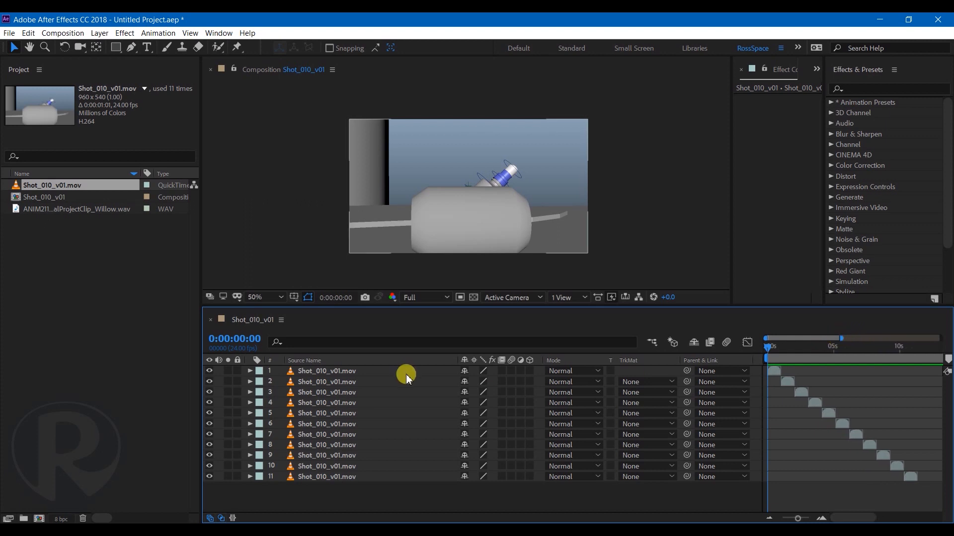
pyautogui.click(332, 266)
# Add the ANIM211_FinalProjectClip_Willow.wav audio to the Shot_010_v01 composition below all the movie layers.
pyautogui.click(77, 322)
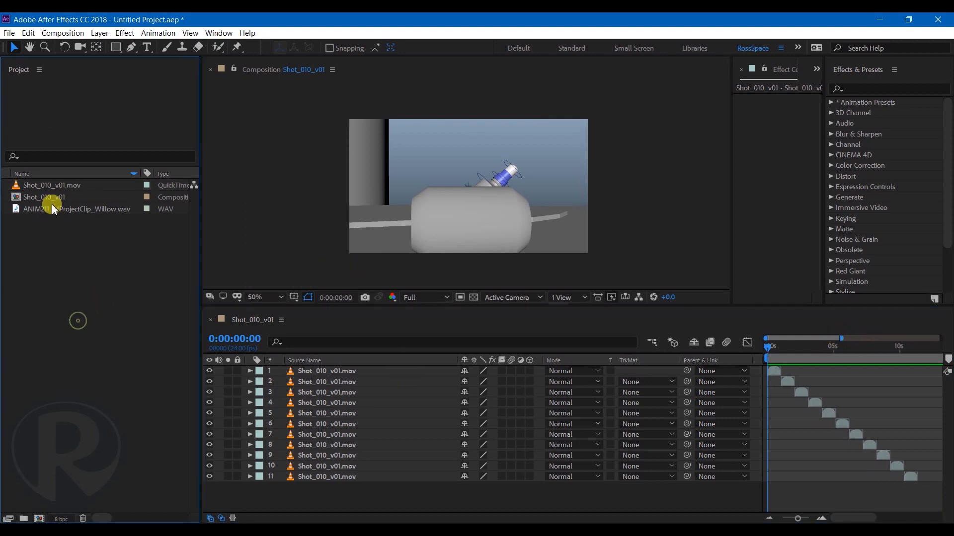
pyautogui.click(68, 212)
pyautogui.moveTo(72, 209); pyautogui.dragTo(321, 499)
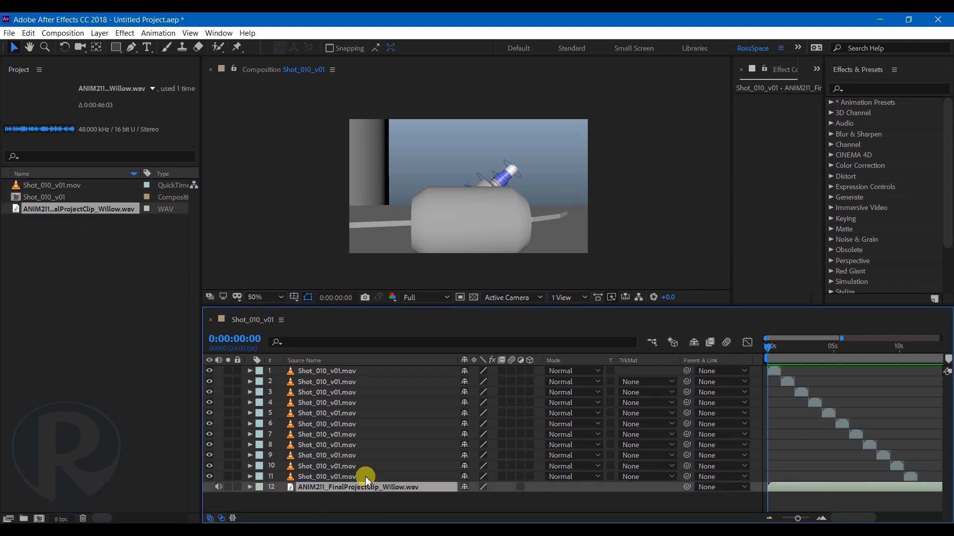
pyautogui.click(371, 508)
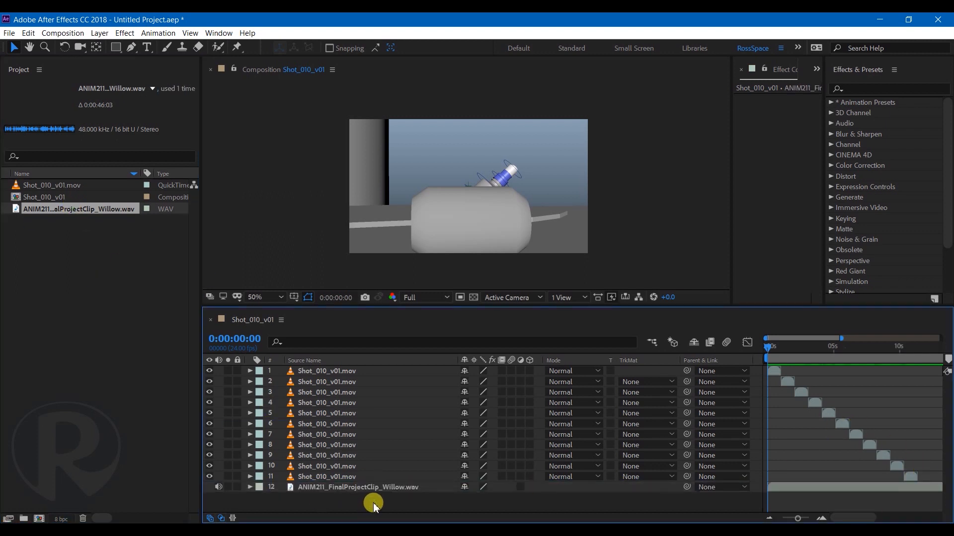
# Preview the sequence with its audio, scrub across the shot layers, and examine the audio layer over the whole composition.
pyautogui.press('space')
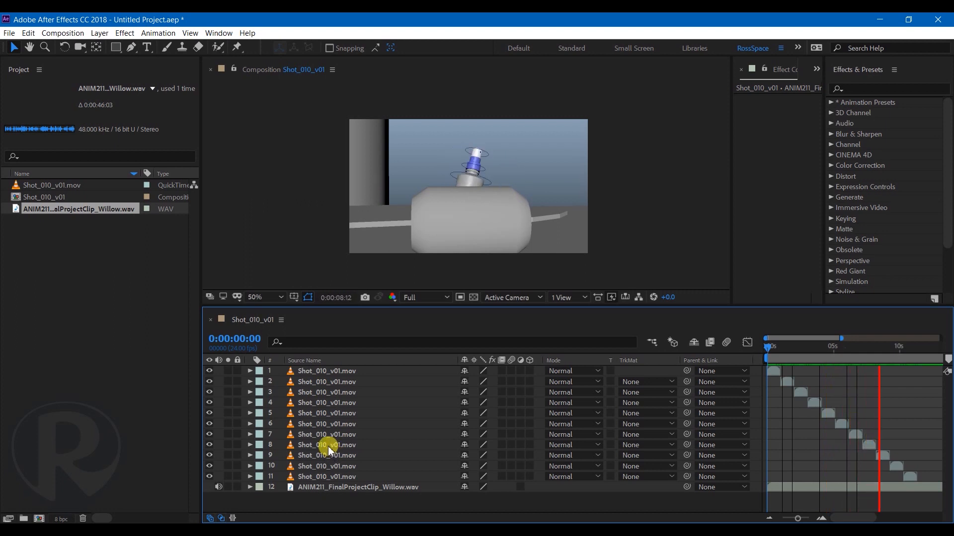
pyautogui.press('space')
pyautogui.moveTo(774, 346); pyautogui.dragTo(790, 384)
pyautogui.click(790, 385)
pyautogui.click(779, 346)
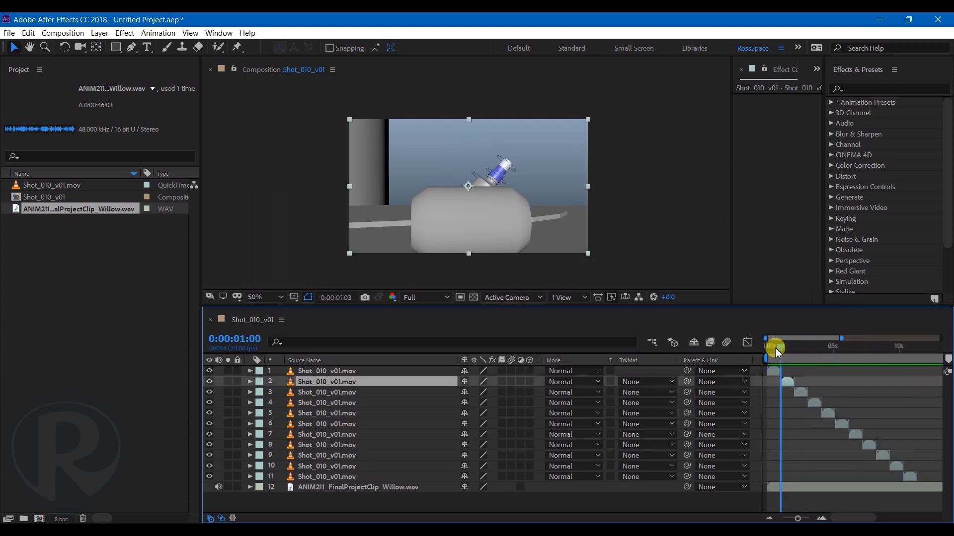
pyautogui.moveTo(789, 353); pyautogui.dragTo(892, 417)
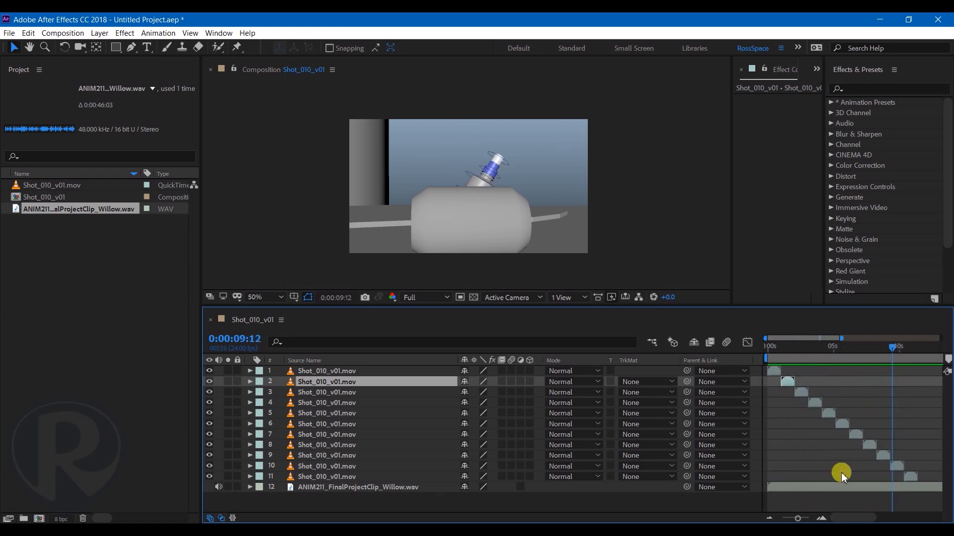
pyautogui.click(817, 488)
pyautogui.moveTo(841, 338); pyautogui.dragTo(947, 369)
pyautogui.moveTo(823, 351); pyautogui.dragTo(749, 443)
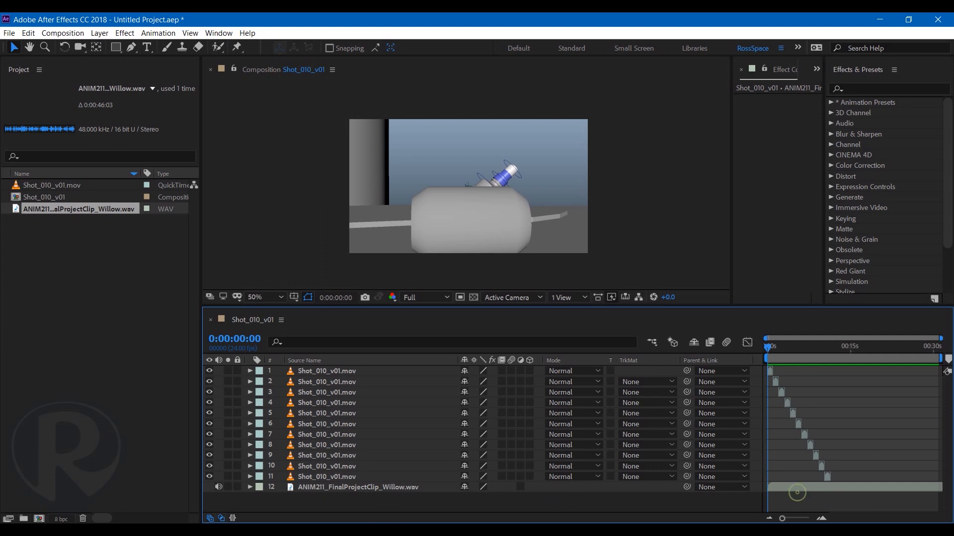
pyautogui.click(318, 488)
pyautogui.moveTo(775, 348); pyautogui.dragTo(766, 408)
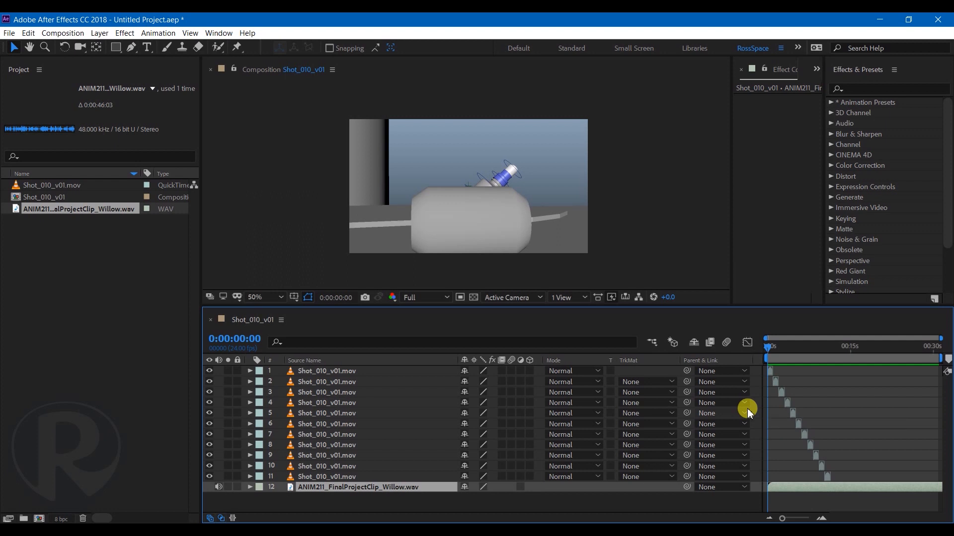
pyautogui.click(672, 241)
pyautogui.click(116, 281)
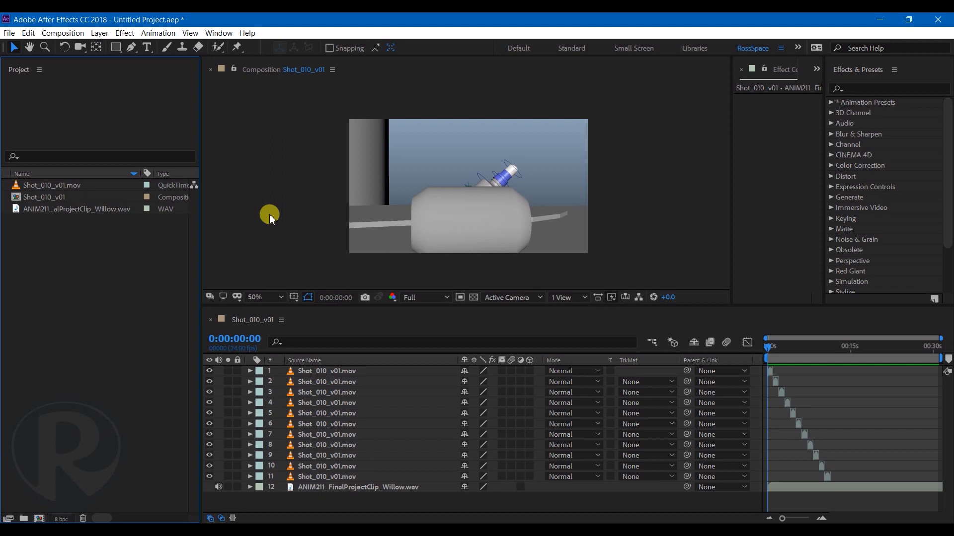
pyautogui.click(75, 209)
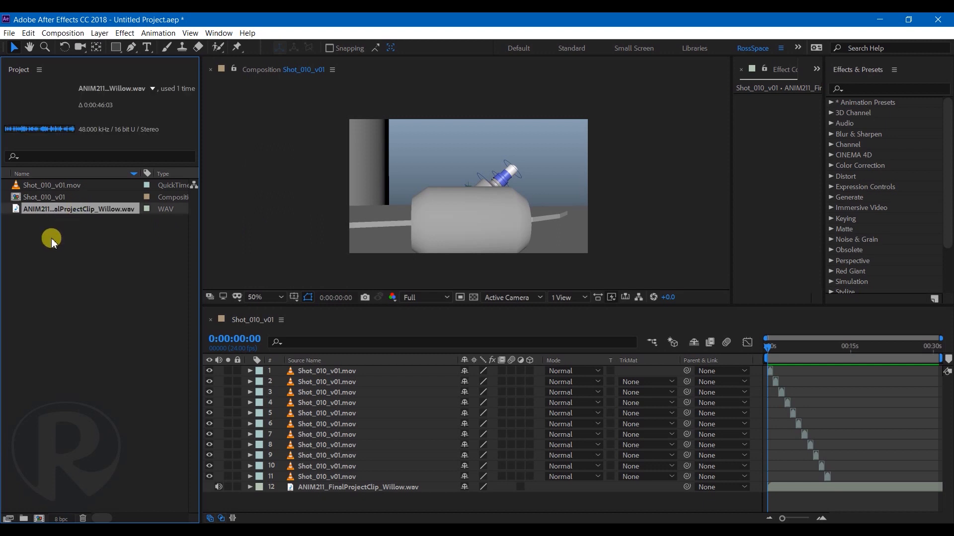
pyautogui.click(54, 242)
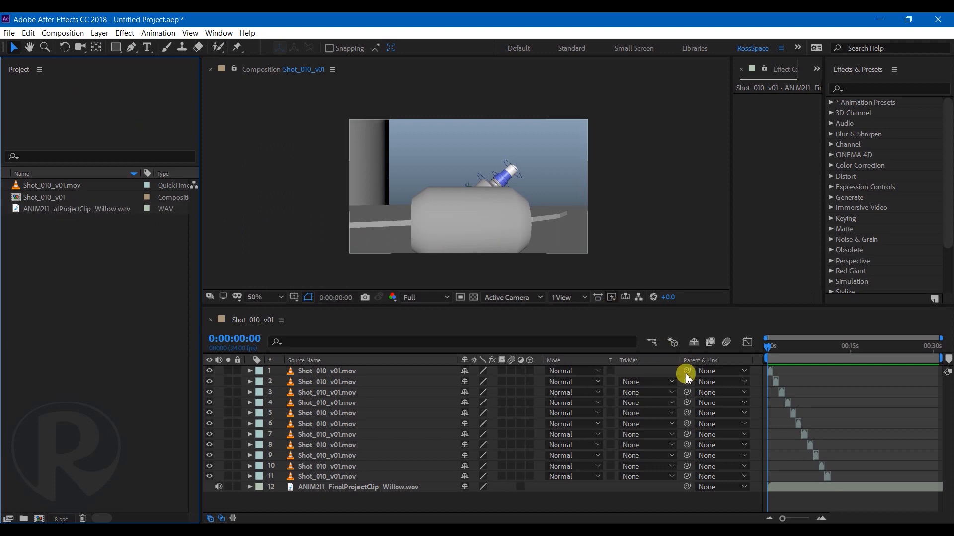
# Switch to Maya and import ANIM211_FinalProjectClip_Willow.wav from the project's sound folder into the Shot_010_v01 scene.
pyautogui.click(638, 492)
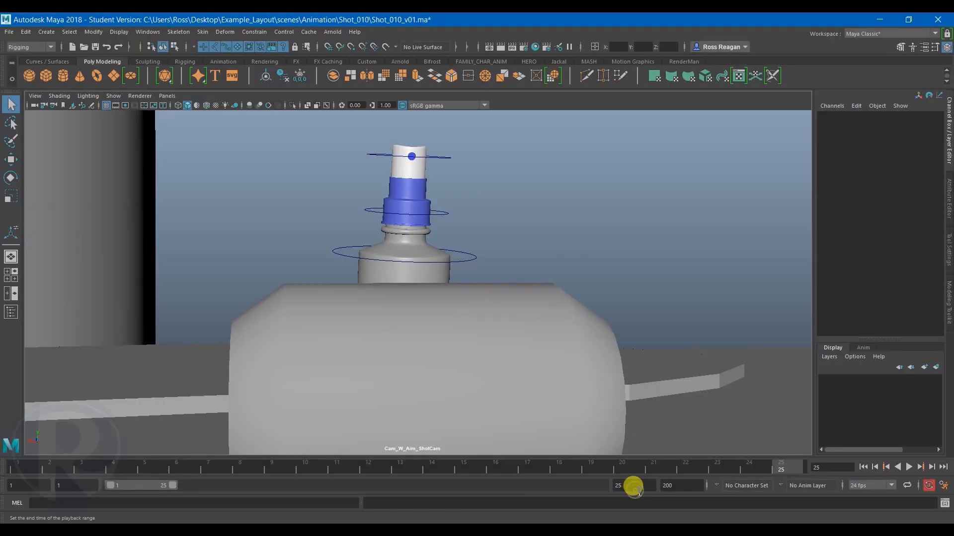
pyautogui.click(30, 467)
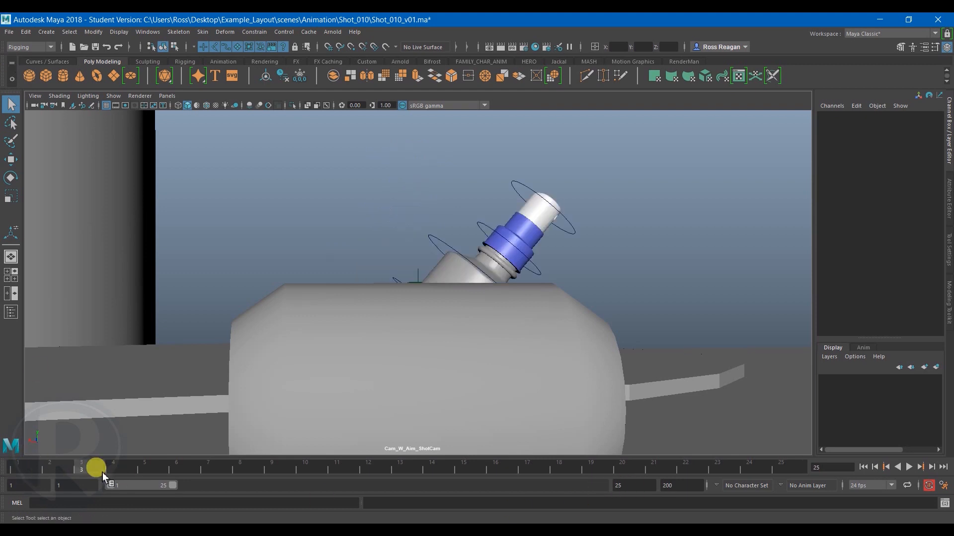
pyautogui.click(9, 32)
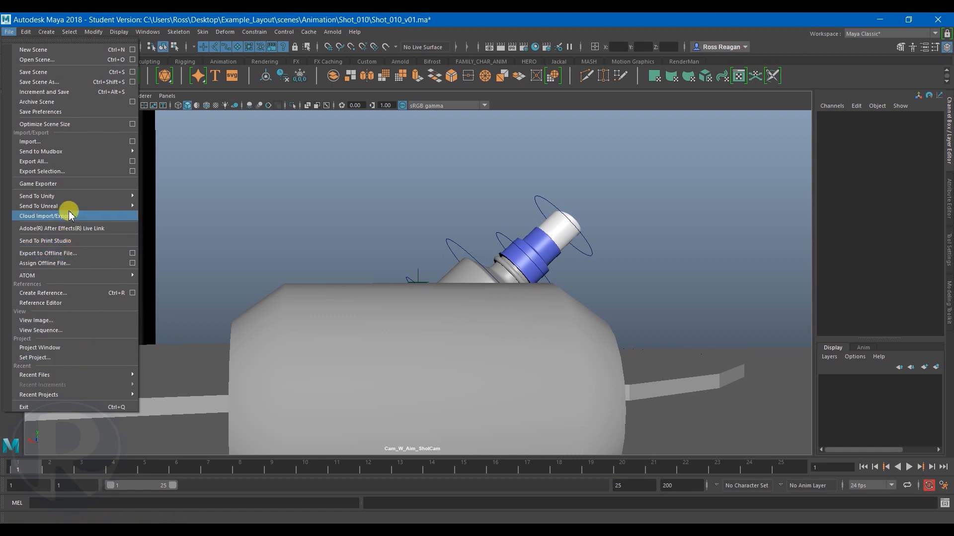
pyautogui.click(47, 141)
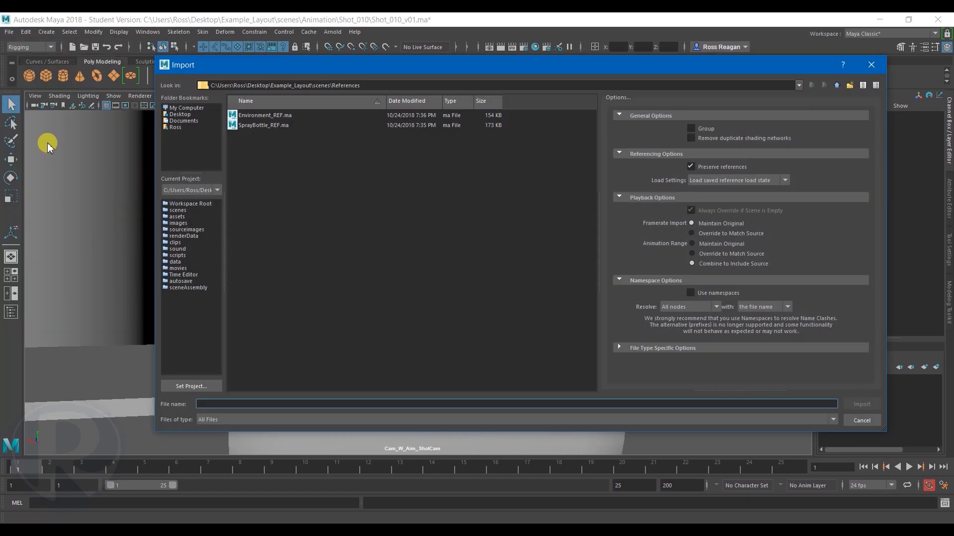
pyautogui.click(837, 85)
pyautogui.click(837, 85)
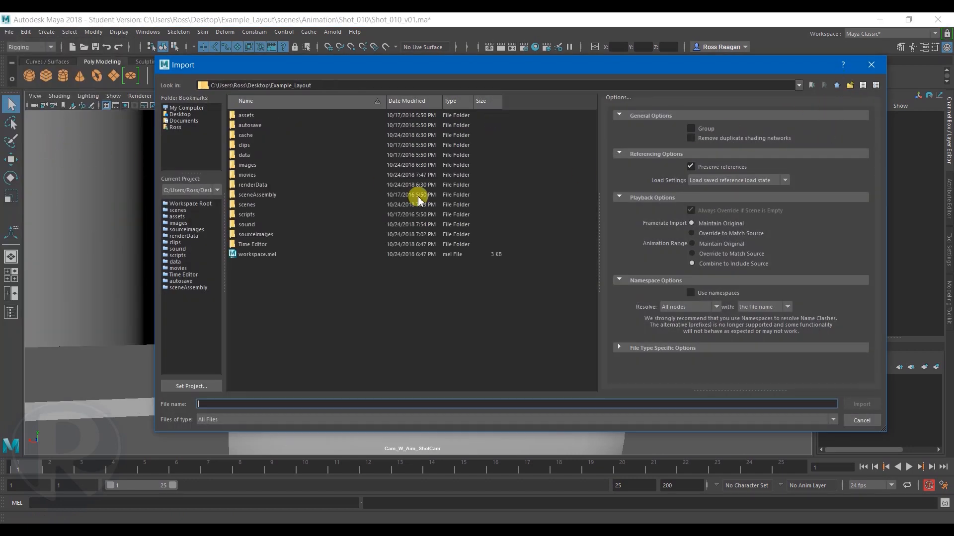
pyautogui.doubleClick(246, 225)
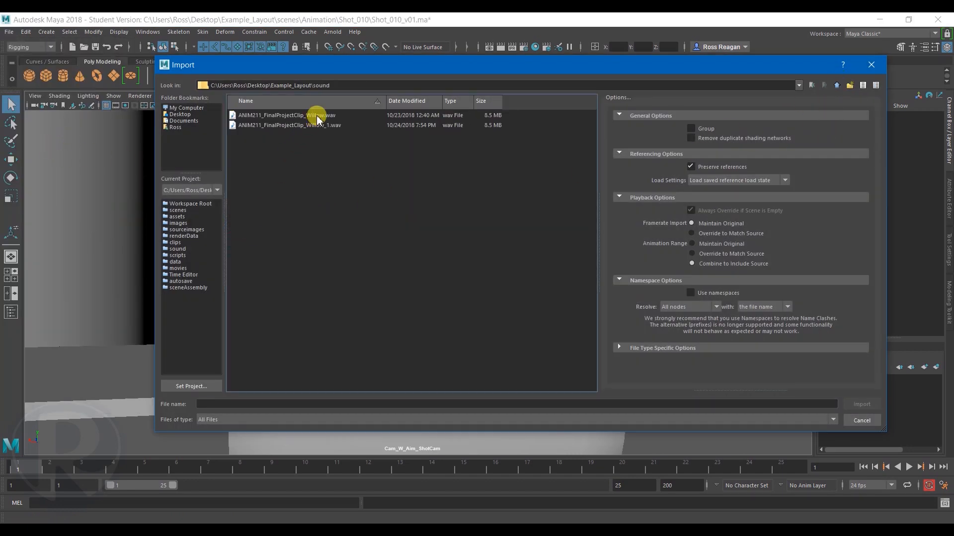
pyautogui.click(316, 115)
pyautogui.click(865, 404)
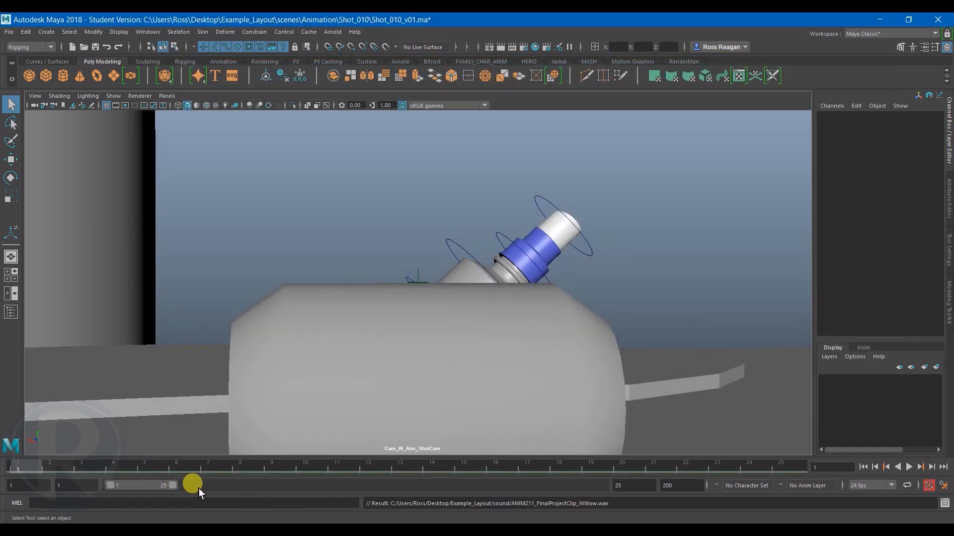
# Play the shot from its first frame to check for the imported sound.
pyautogui.click(909, 467)
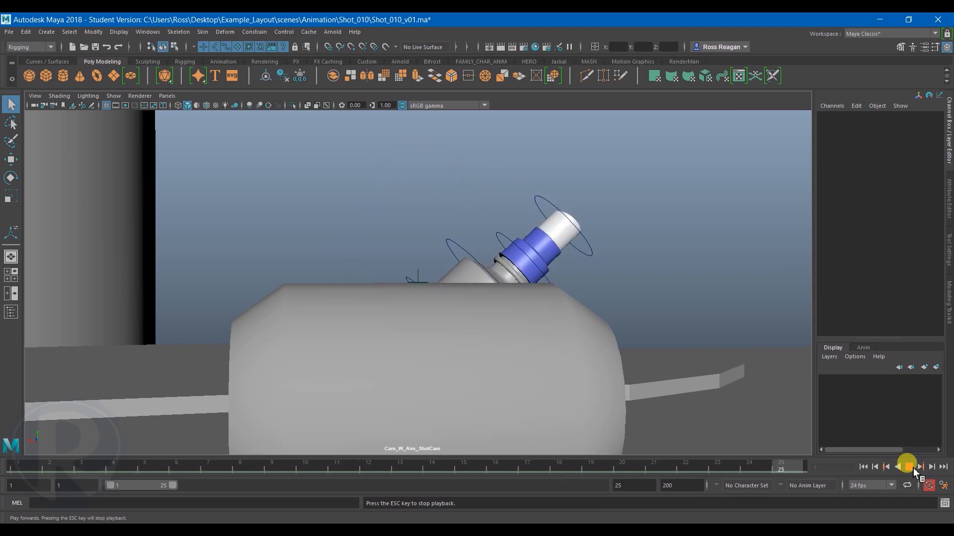
pyautogui.click(909, 467)
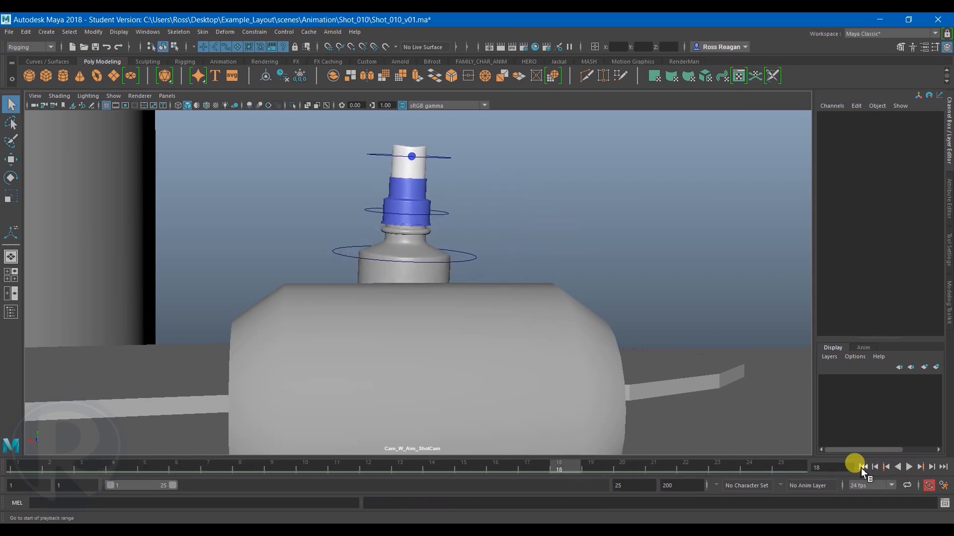
pyautogui.hotkey('alt', 'v')
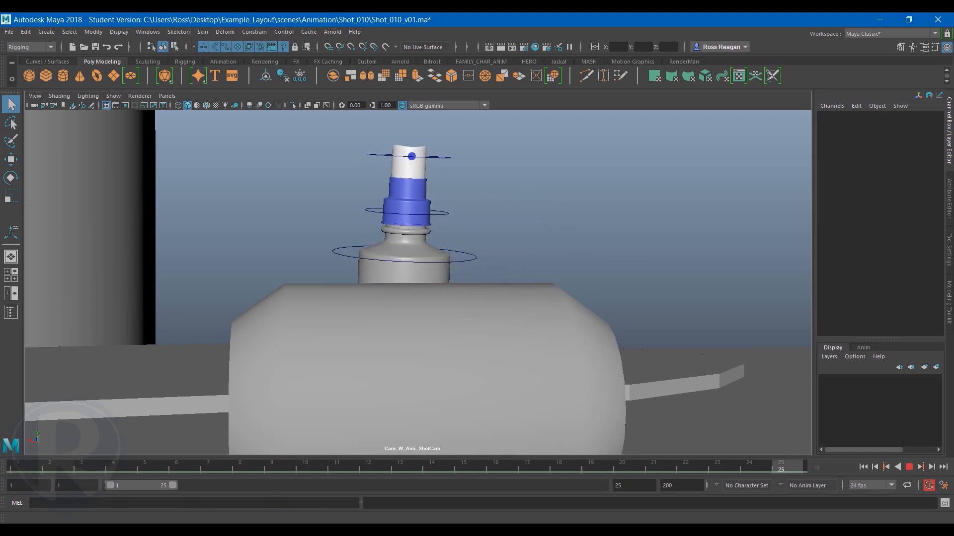
pyautogui.hotkey('alt', 'shift', 'v')
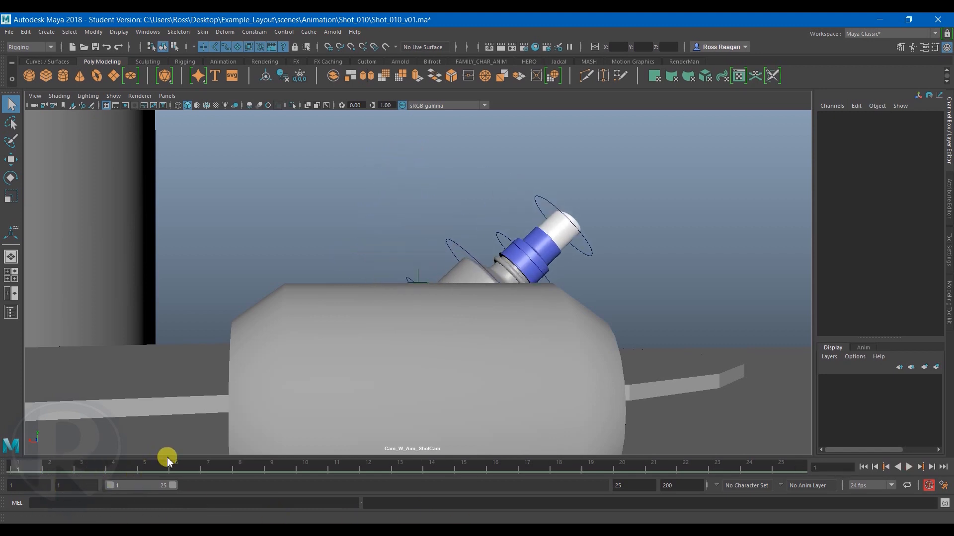
pyautogui.click(909, 467)
# Show the Outliner and open the attributes of the ANIM211_FinalProjectClip_Willow sound.
pyautogui.click(11, 312)
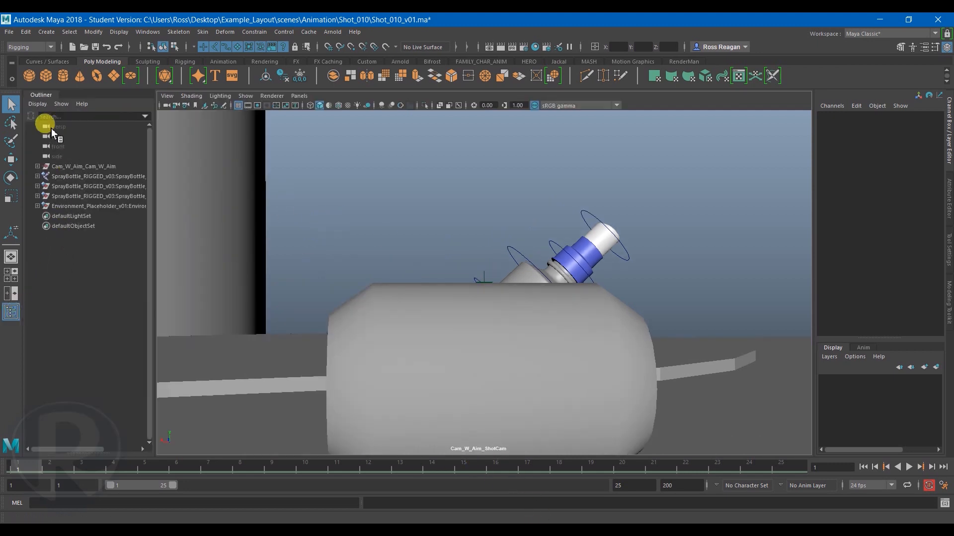
pyautogui.click(145, 468)
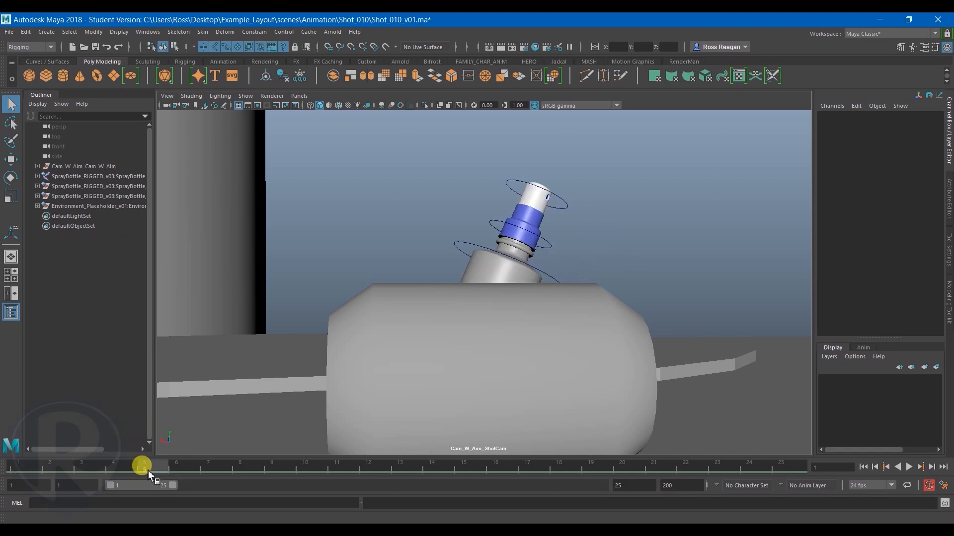
pyautogui.rightClick(148, 470)
pyautogui.moveTo(179, 455)
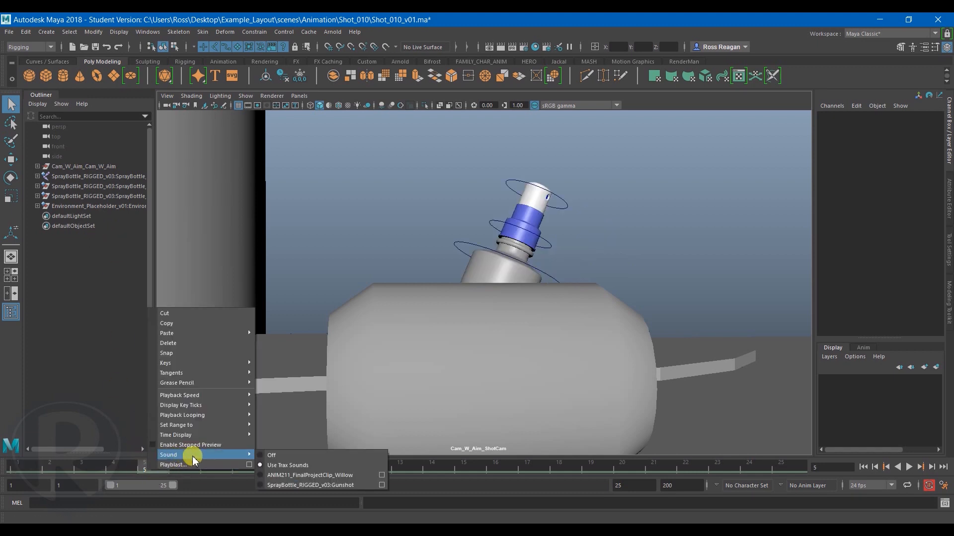
pyautogui.click(381, 475)
# Display the ANIM211_FinalProjectClip_Willow sound on the time slider and scrub through the shot to frame 12.
pyautogui.rightClick(199, 467)
pyautogui.moveTo(247, 448)
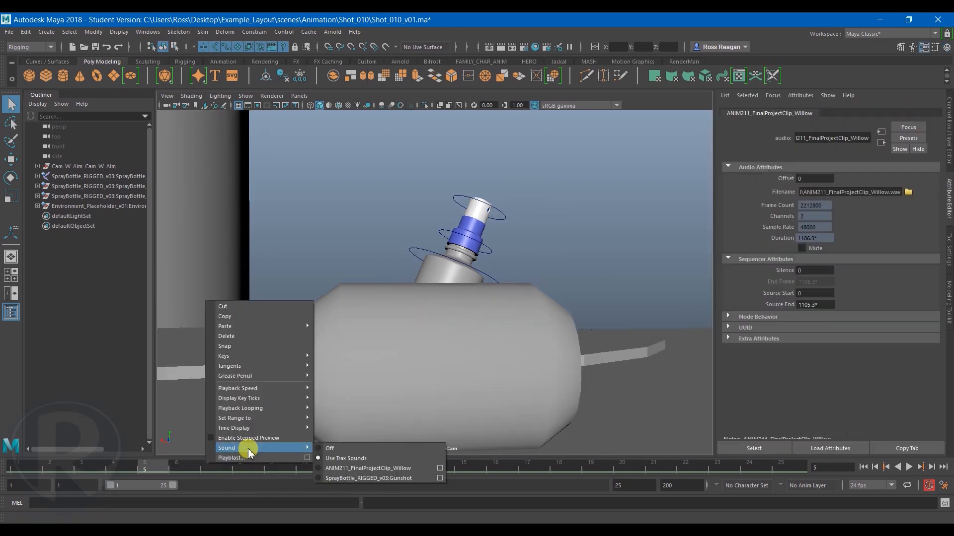
pyautogui.click(348, 458)
pyautogui.click(69, 467)
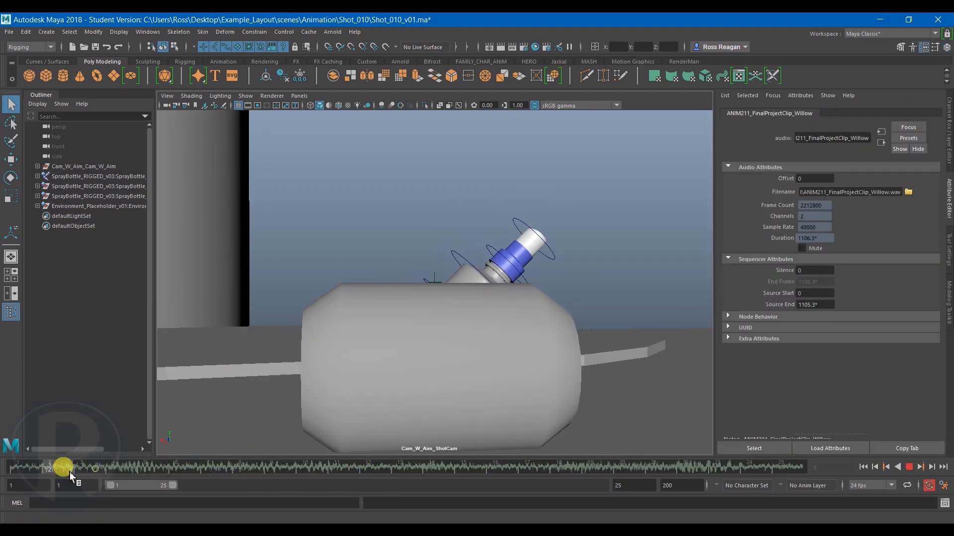
pyautogui.rightClick(110, 472)
pyautogui.moveTo(133, 457)
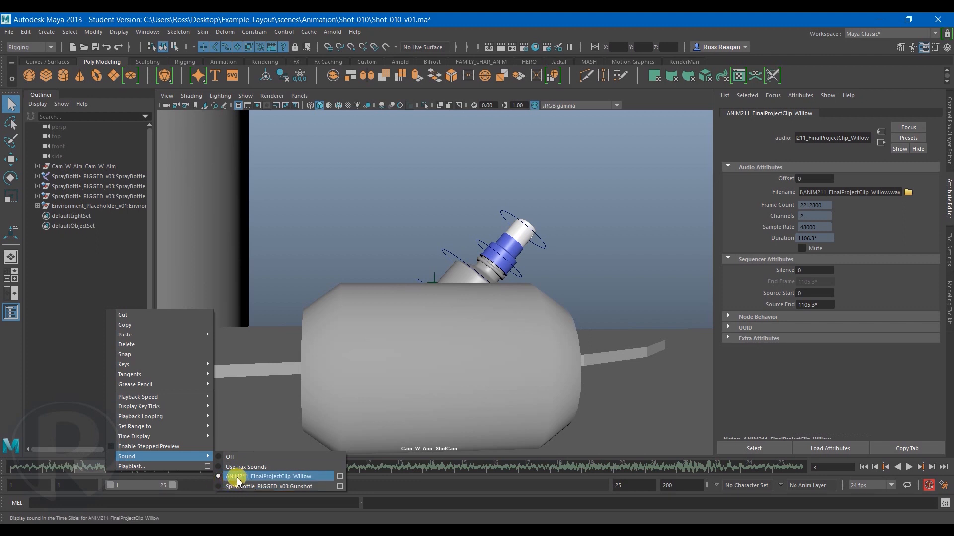
pyautogui.click(282, 478)
pyautogui.moveTo(78, 470); pyautogui.dragTo(380, 469)
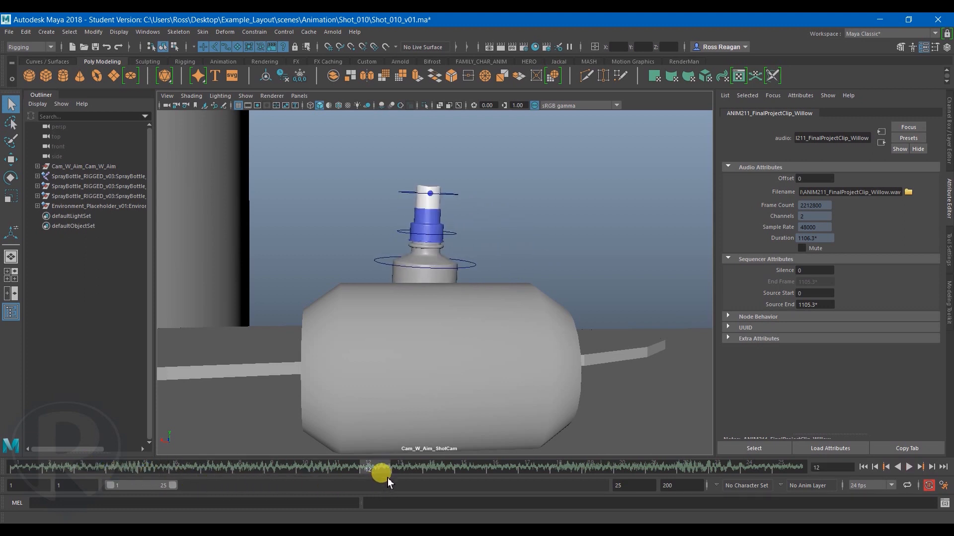
# Review the Willow sound's attributes and set its offset to 50.
pyautogui.rightClick(477, 469)
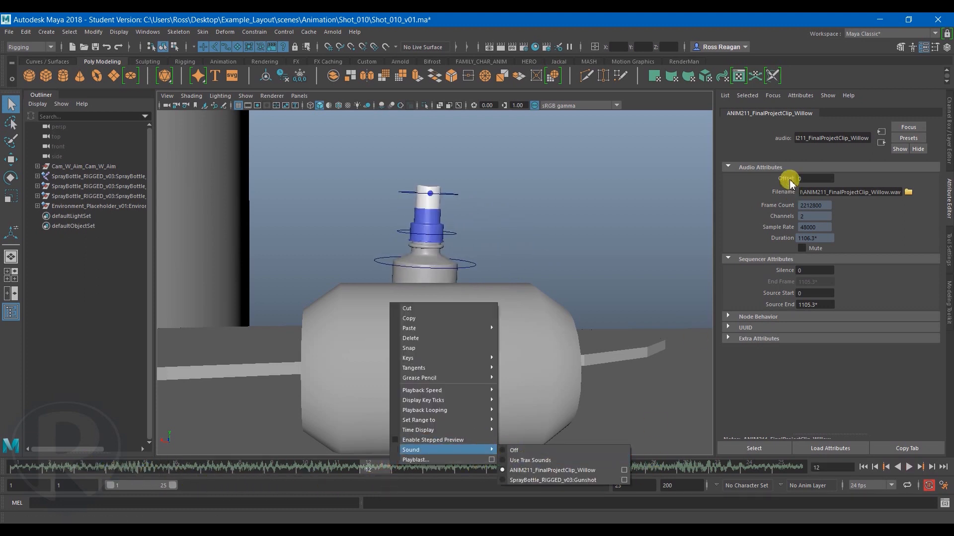
pyautogui.click(753, 183)
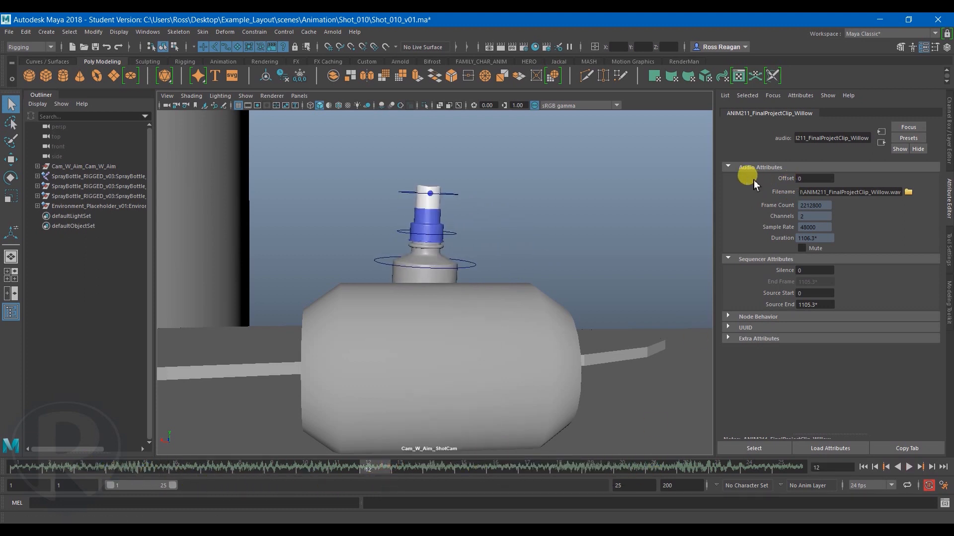
pyautogui.click(800, 248)
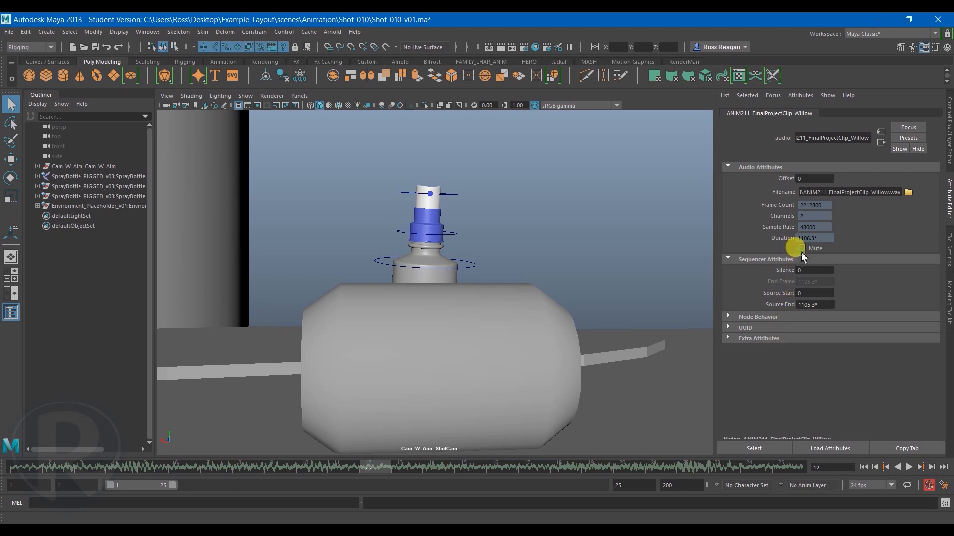
pyautogui.click(810, 179)
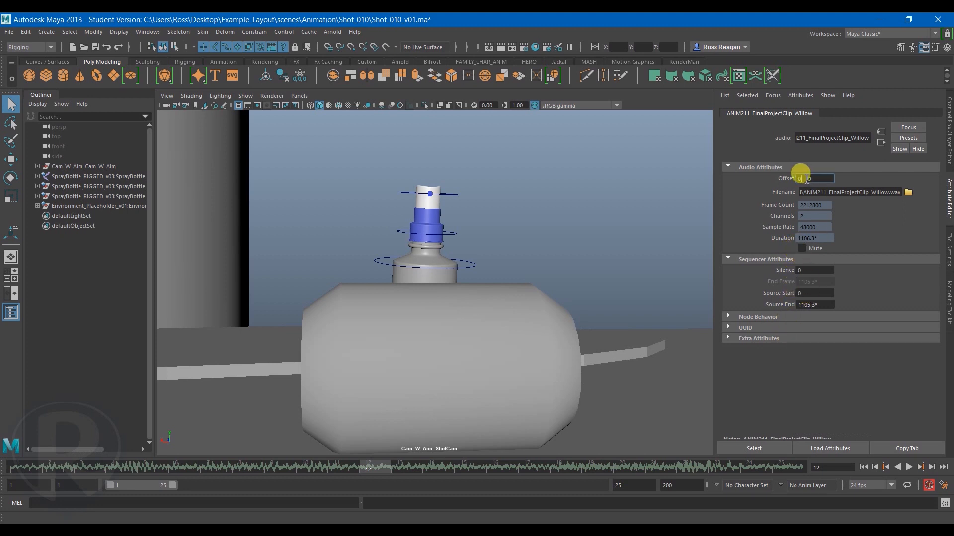
pyautogui.press('Return')
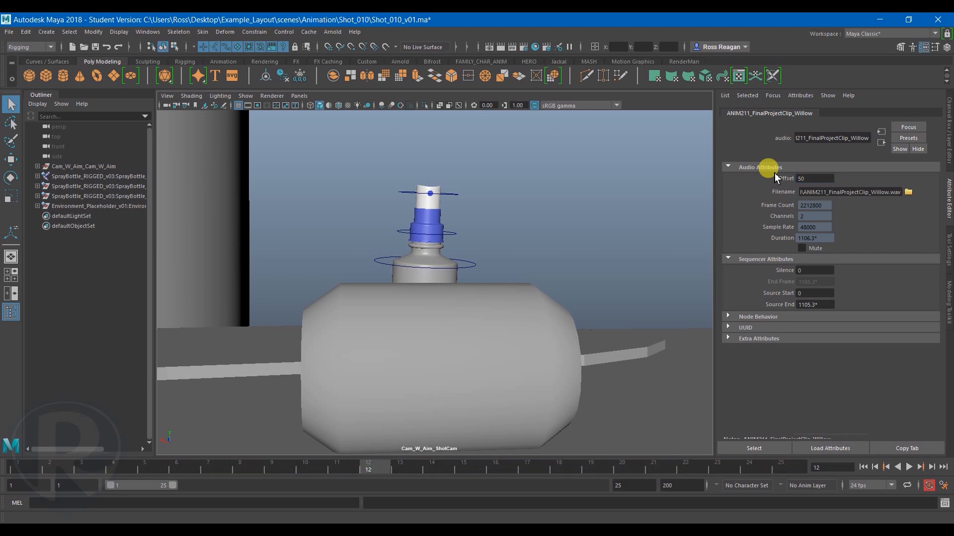
# Set the Willow sound's offset to 12, then scrub and play the shot to check the delayed start.
pyautogui.click(815, 178)
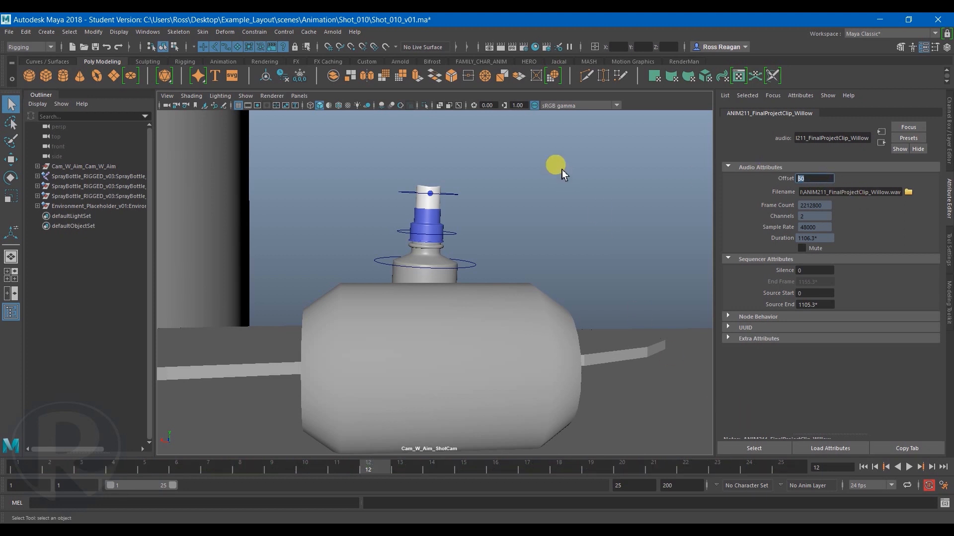
pyautogui.write('12')
pyautogui.press('Return')
pyautogui.moveTo(386, 478); pyautogui.dragTo(19, 471)
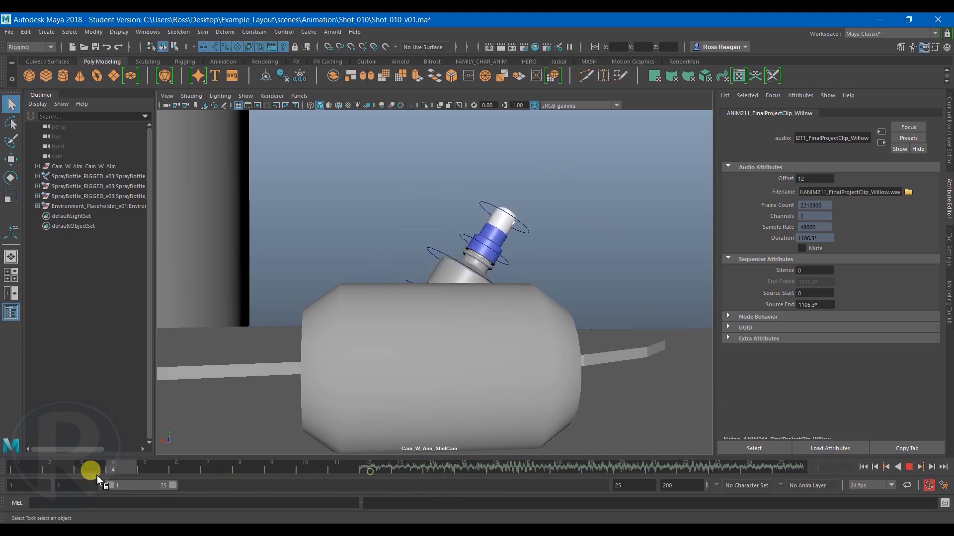
pyautogui.click(908, 467)
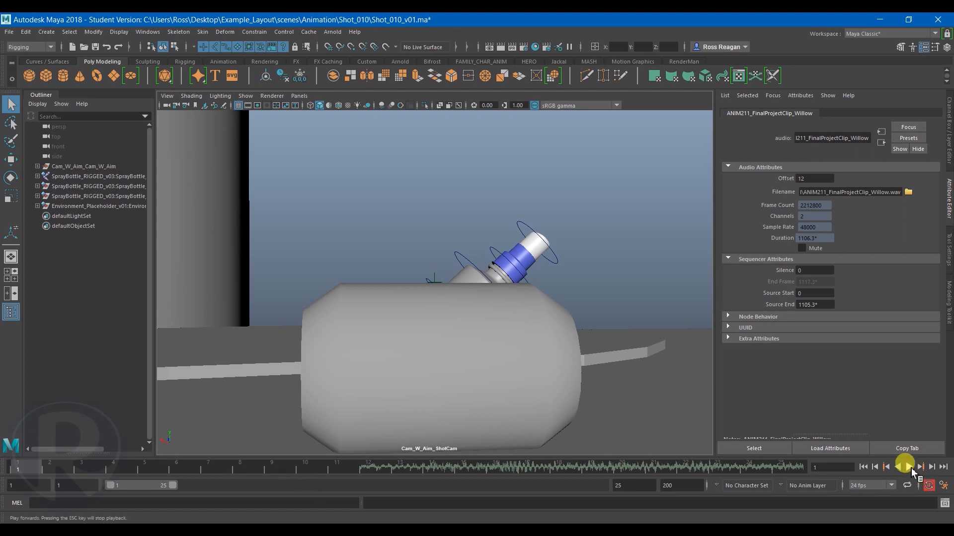
pyautogui.click(909, 467)
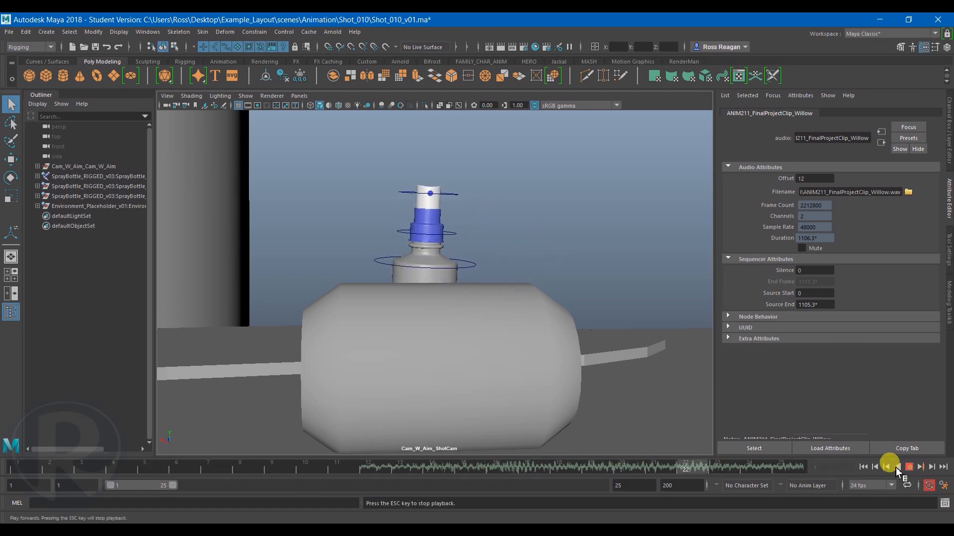
# Set the Willow sound's offset to 0 and return to the Channel Box.
pyautogui.click(819, 178)
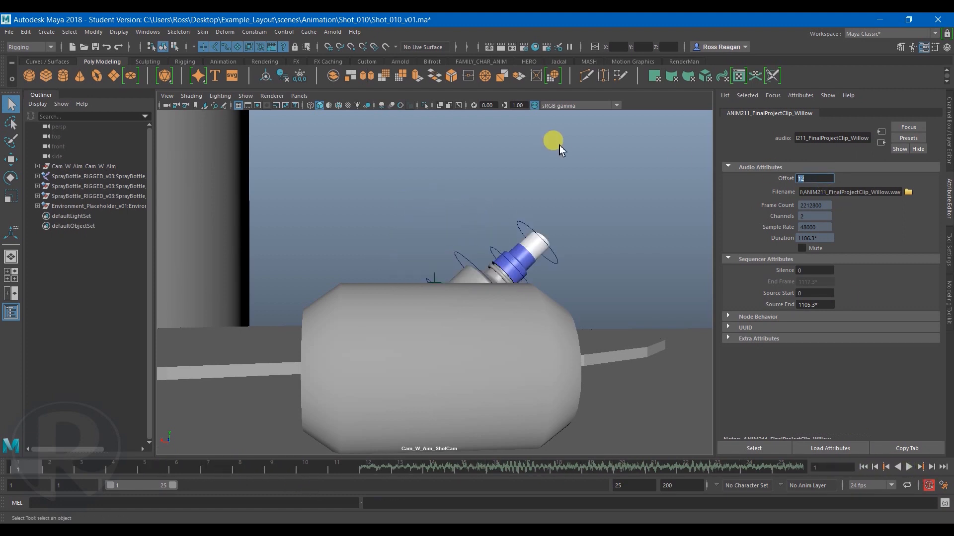
pyautogui.write('0')
pyautogui.press('Return')
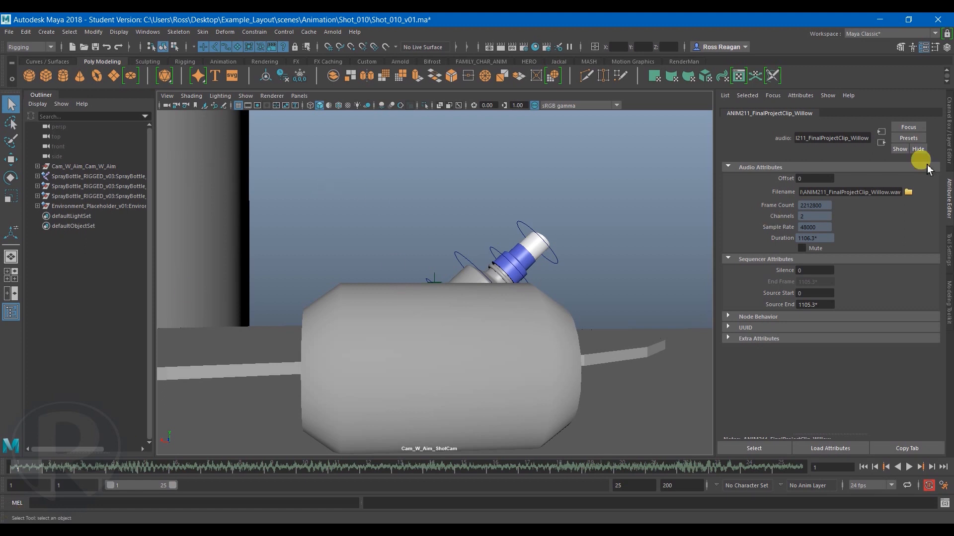
pyautogui.click(947, 114)
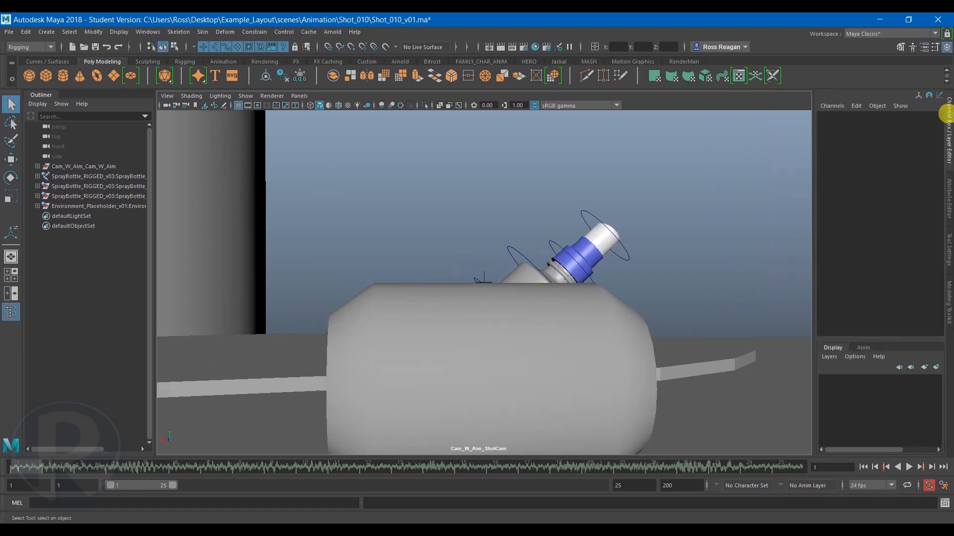
# Playblast the shot with its sound, with Save to file turned off.
pyautogui.rightClick(22, 466)
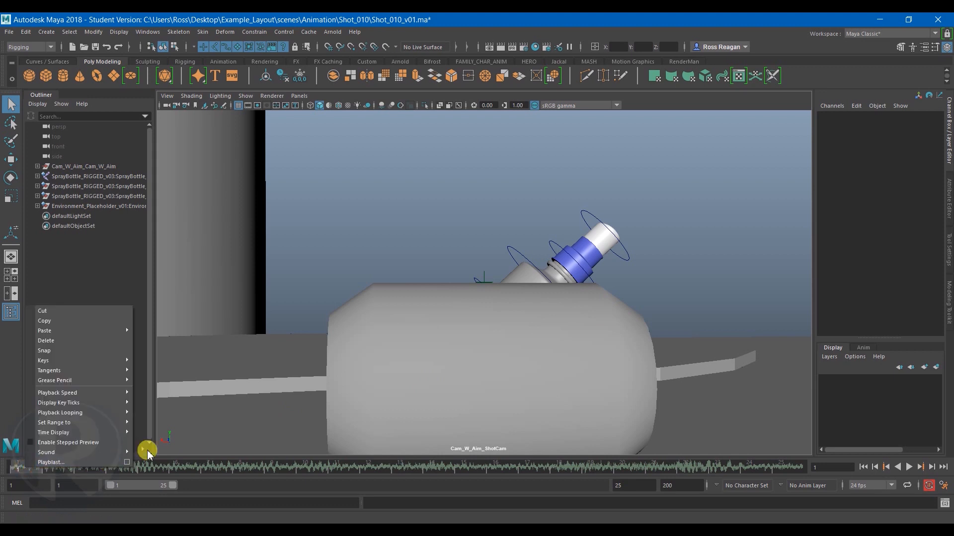
pyautogui.click(127, 462)
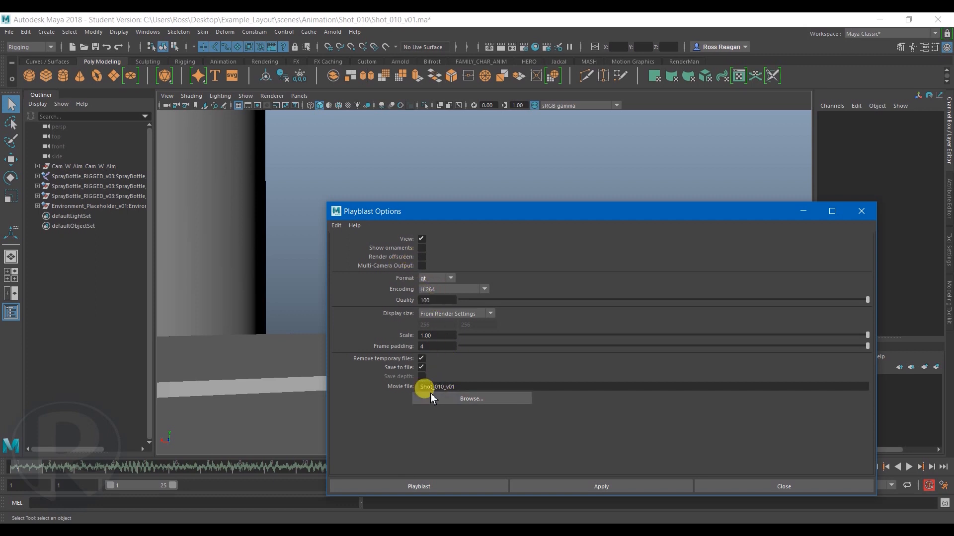
pyautogui.click(422, 368)
pyautogui.click(437, 487)
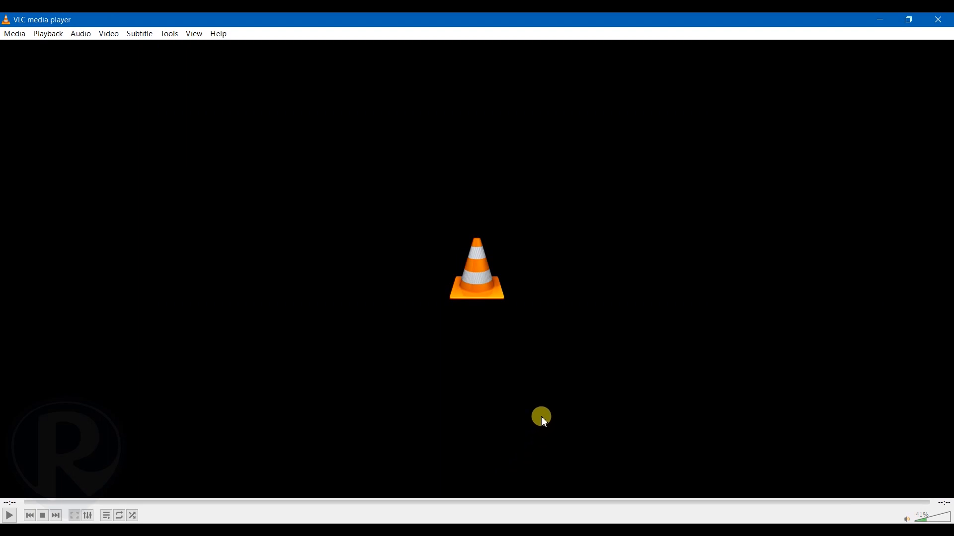
# Try to play the playblast in VLC, close the player, and scrub the shot's sound in Maya.
pyautogui.click(9, 519)
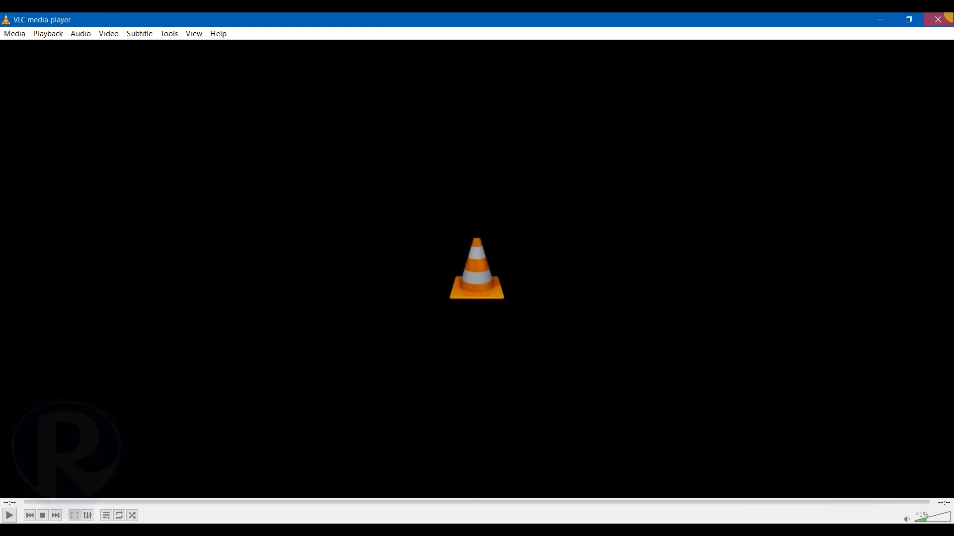
pyautogui.click(944, 18)
pyautogui.click(405, 467)
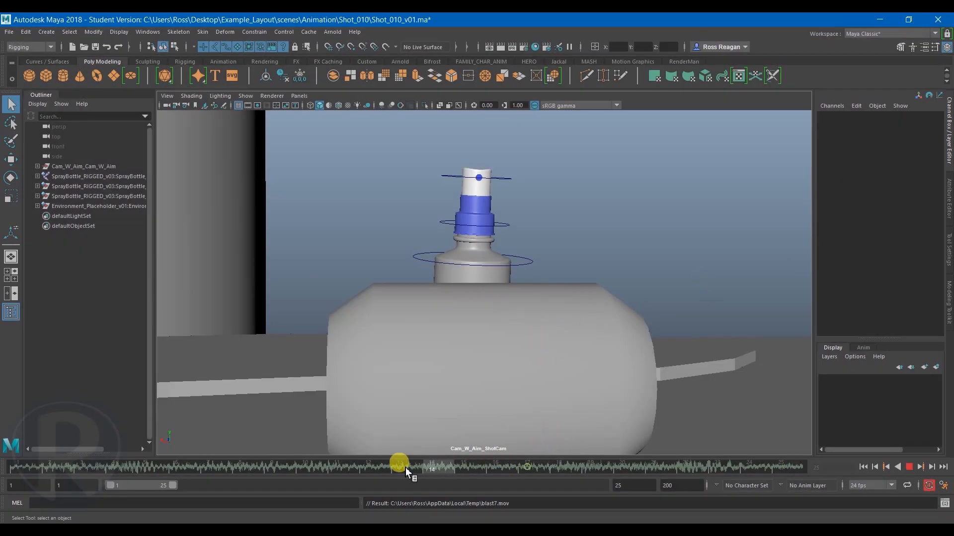
# Turn off the time slider's sound, scrub the shot back to frame 1, and reopen the sound options.
pyautogui.moveTo(15, 469); pyautogui.dragTo(143, 455, button='right')
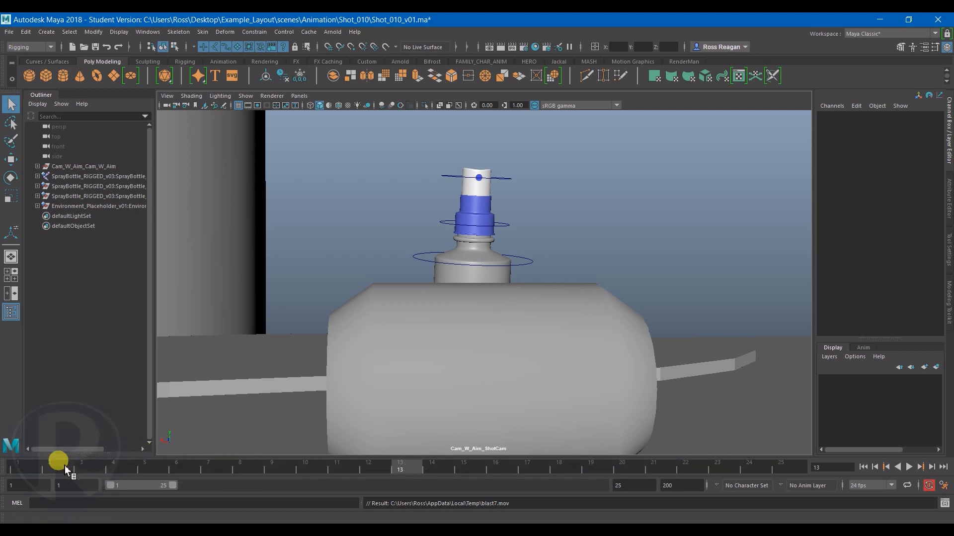
pyautogui.moveTo(77, 471); pyautogui.dragTo(10, 467)
pyautogui.rightClick(15, 465)
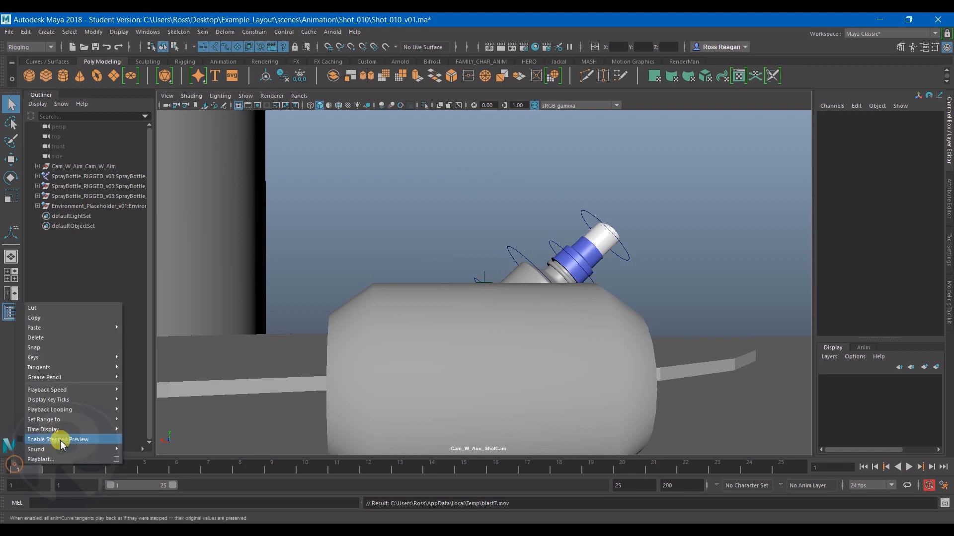
pyautogui.moveTo(64, 448)
pyautogui.click(223, 469)
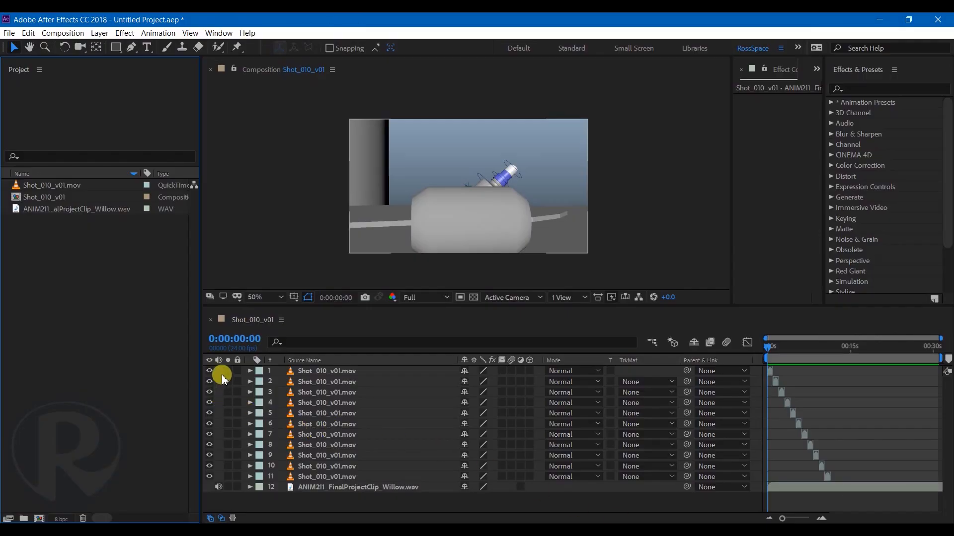
# Mute the ANIM211_FinalProjectClip_Willow.wav layer in the Shot_010_v01 composition, and turn its audio back on.
pyautogui.click(220, 492)
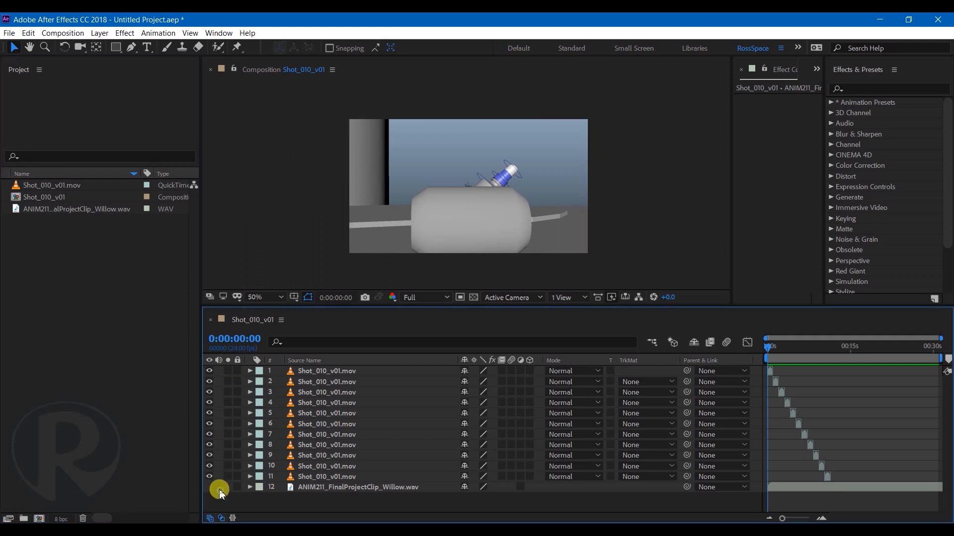
pyautogui.click(218, 487)
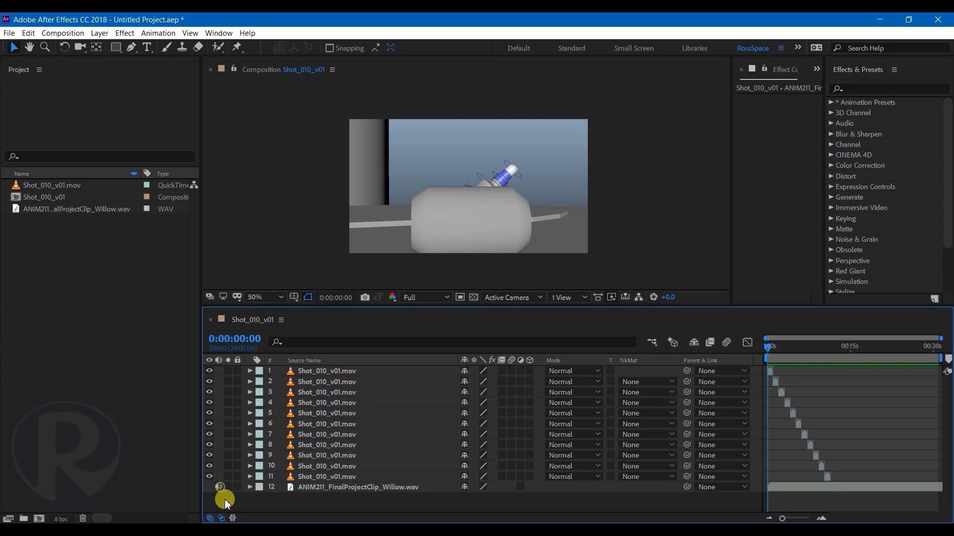
pyautogui.click(219, 487)
pyautogui.click(240, 257)
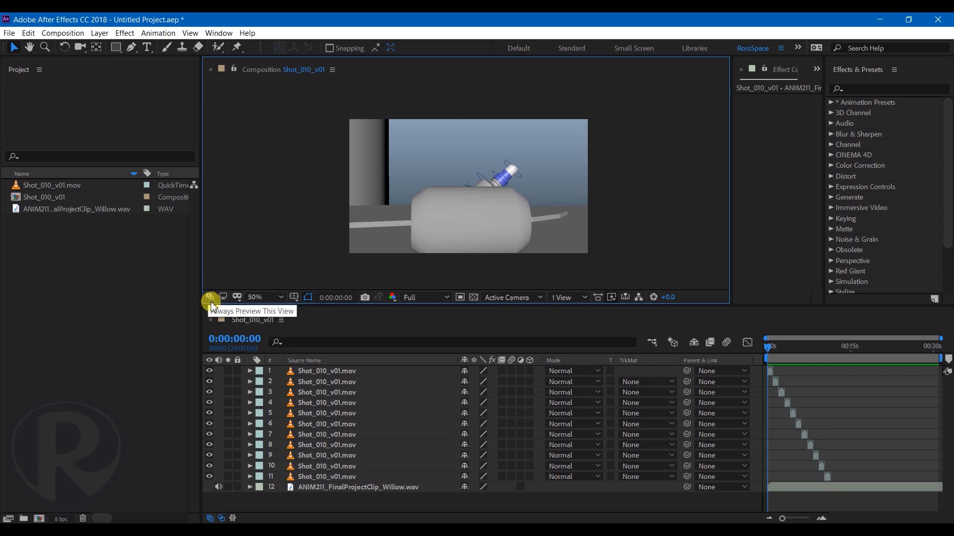
pyautogui.click(171, 286)
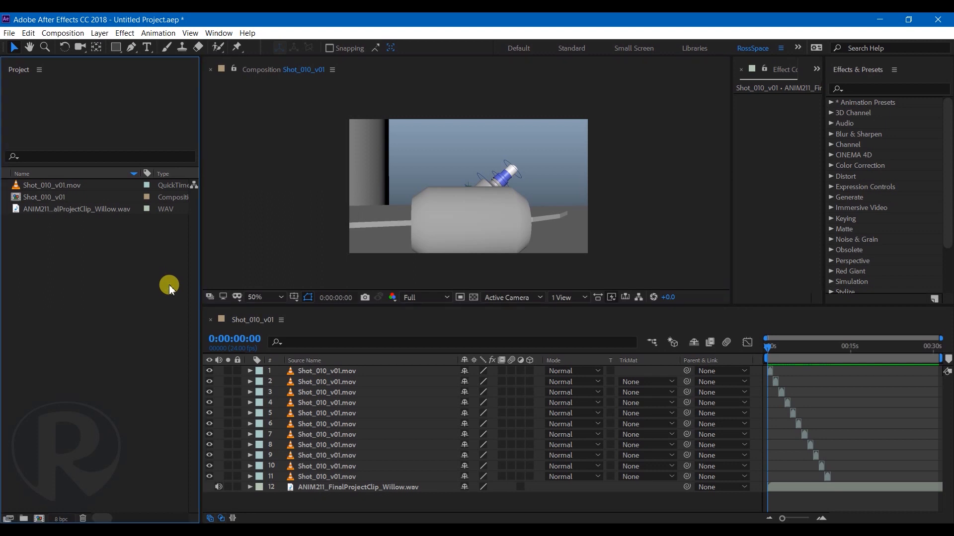
pyautogui.click(268, 206)
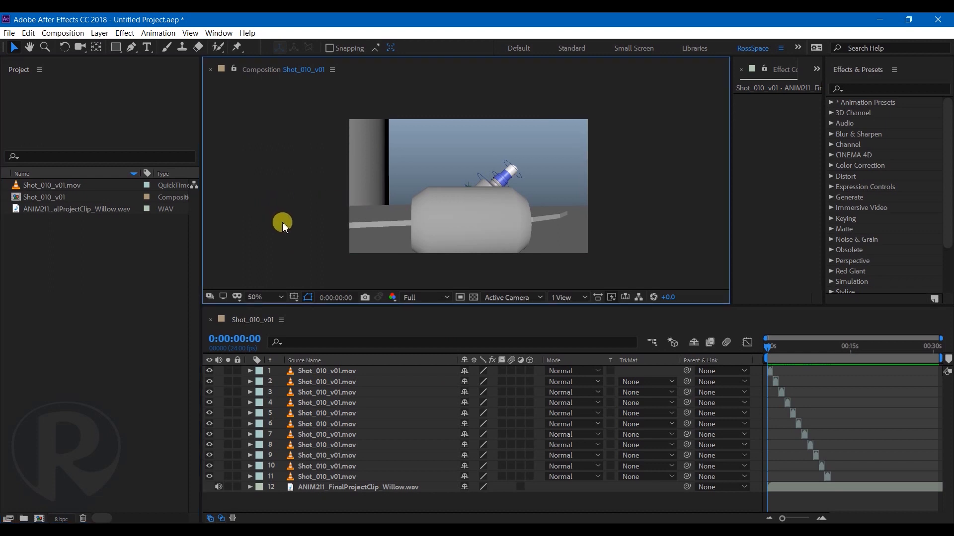